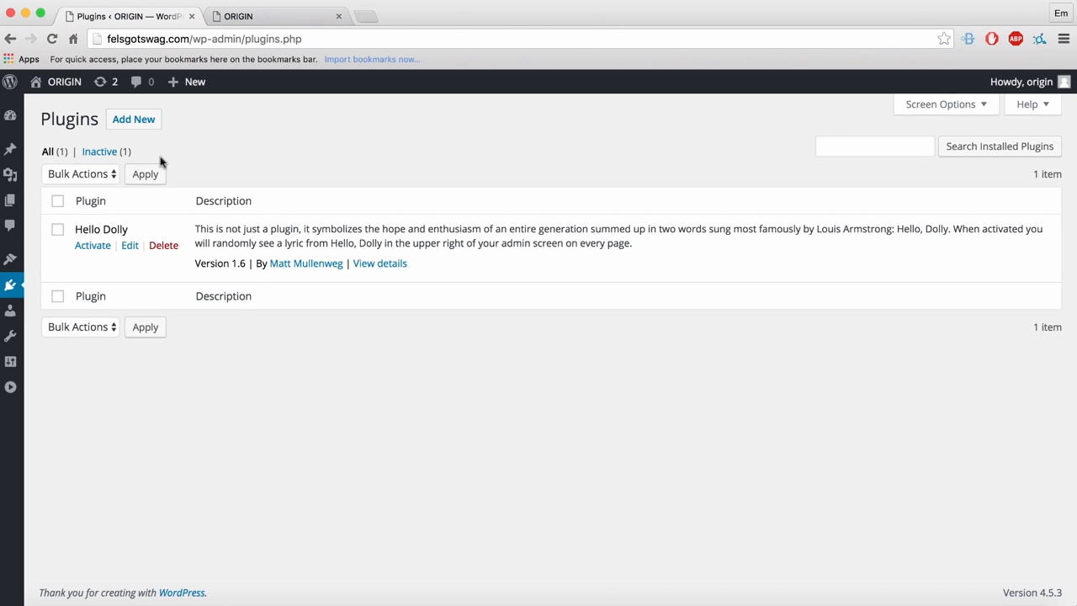
Upload the plugin archive origin.zip from the Downloads folder and install it.
{"action": "left_click", "coordinate": [140, 129]}
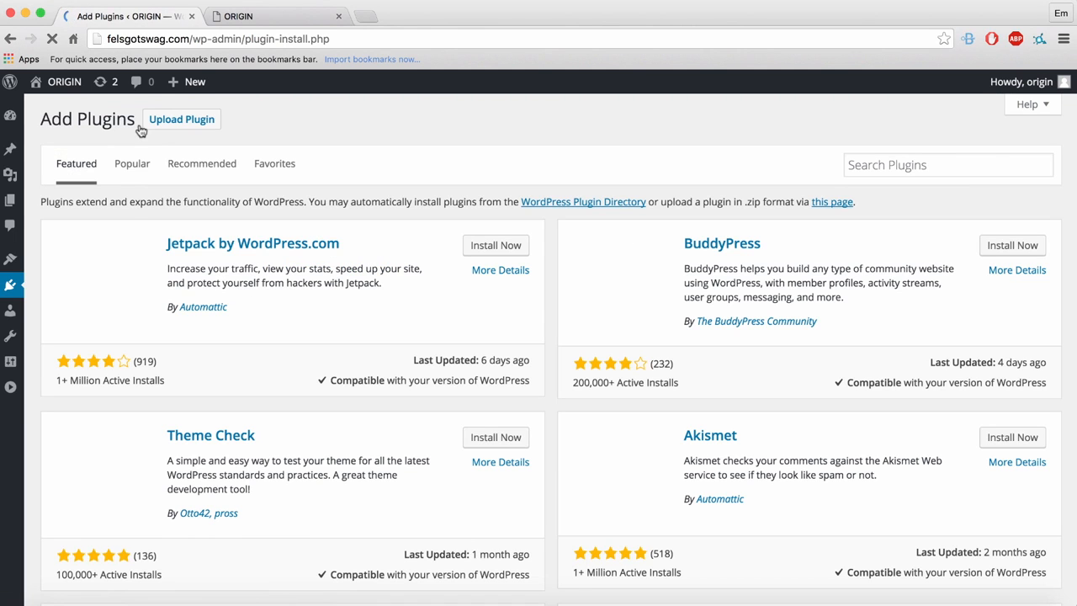
{"action": "left_click", "coordinate": [155, 131]}
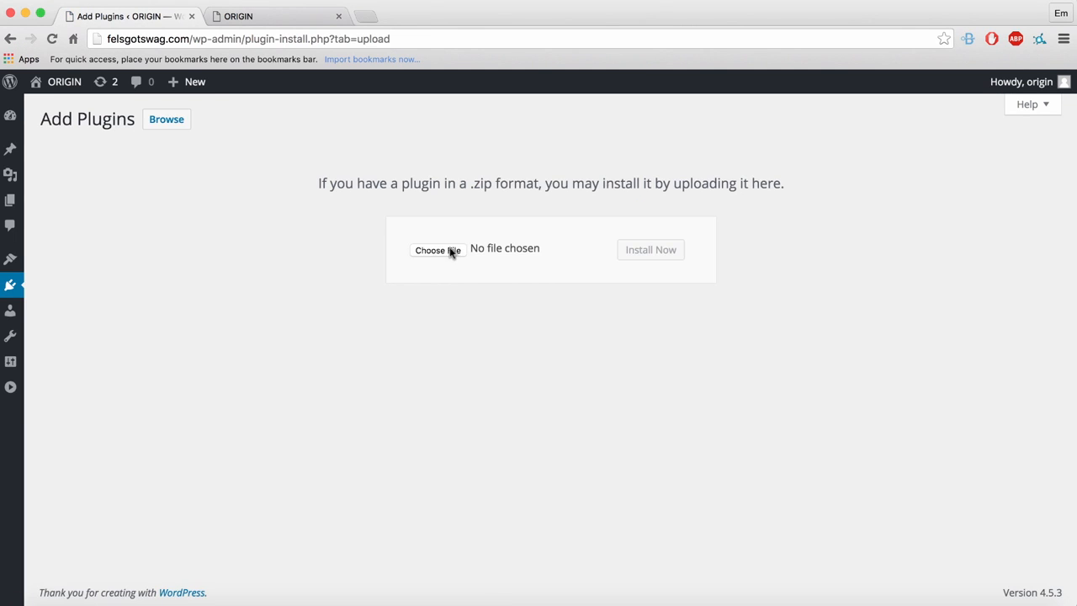
{"action": "left_click", "coordinate": [449, 250]}
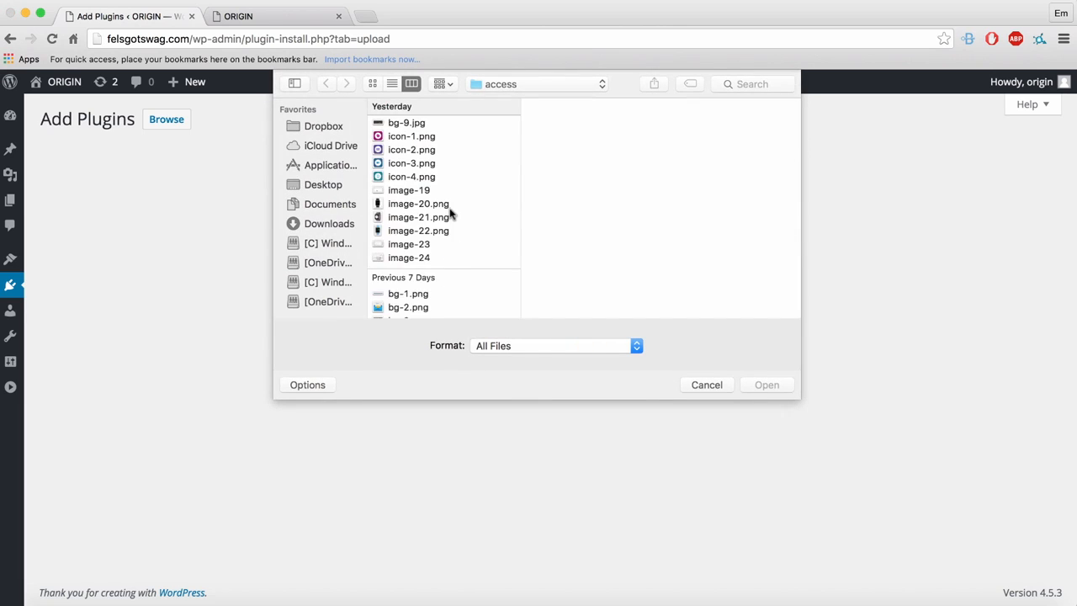
{"action": "scroll", "coordinate": [449, 214], "scroll_direction": "up", "scroll_amount": 2}
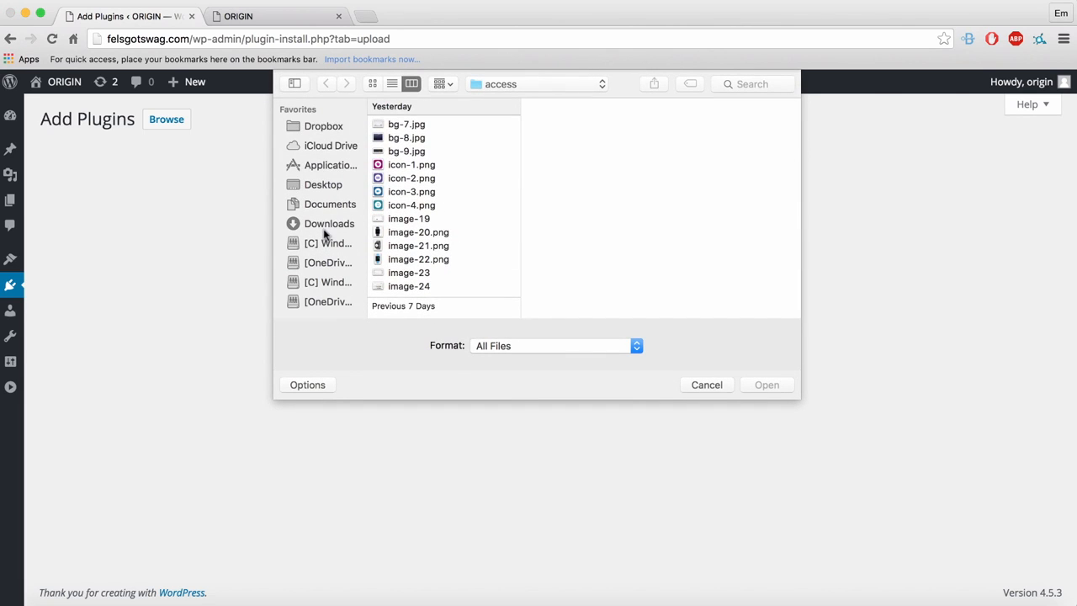
{"action": "left_click", "coordinate": [327, 227]}
{"action": "left_click", "coordinate": [413, 126]}
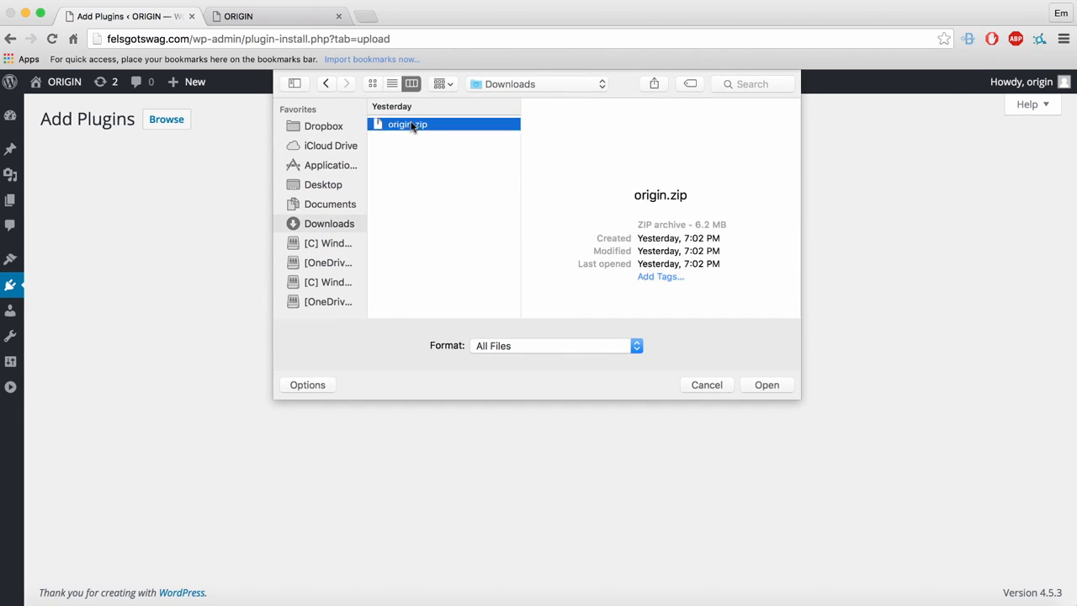
{"action": "left_click", "coordinate": [750, 385]}
{"action": "left_click", "coordinate": [680, 258]}
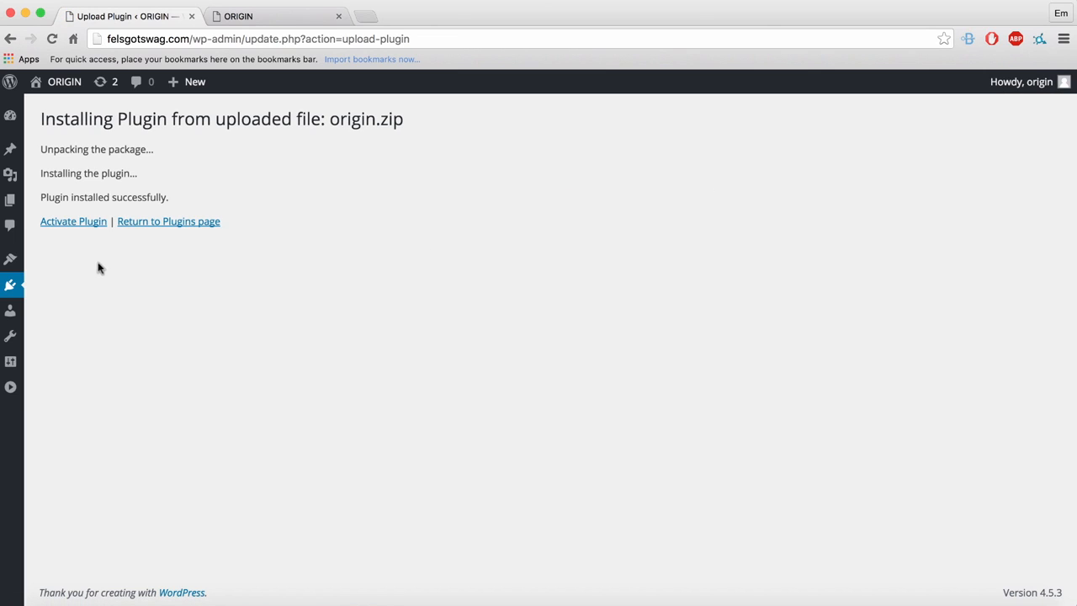
Activate the installed plugin, then enable the post content type in the Origin Builder settings and save.
{"action": "left_click", "coordinate": [75, 222]}
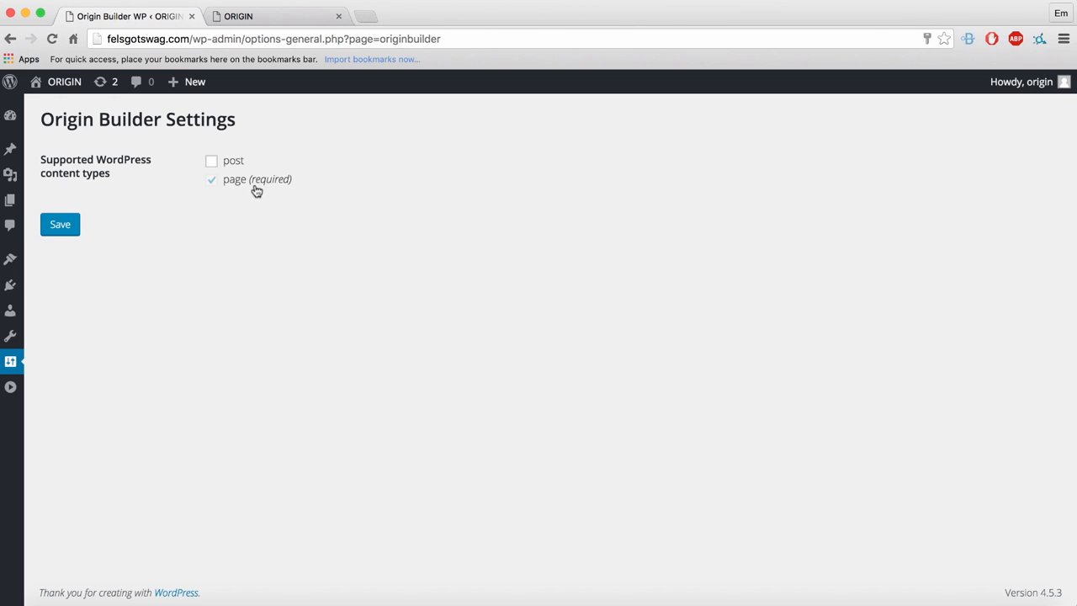
{"action": "left_click", "coordinate": [212, 161]}
{"action": "left_click", "coordinate": [78, 226]}
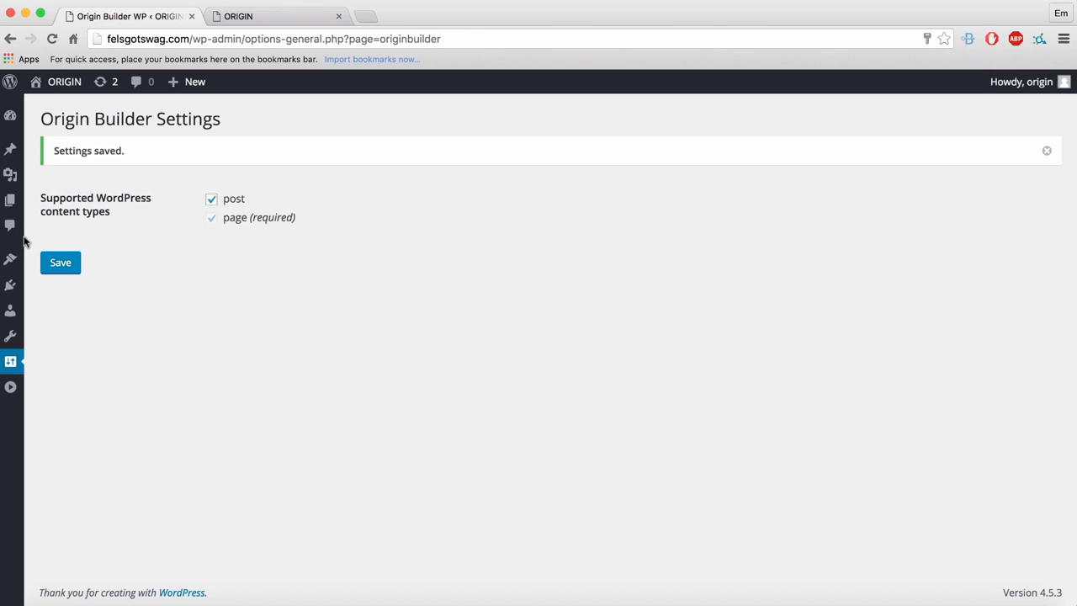
Open the Home page for editing and switch its content to Origin Builder.
{"action": "mouse_move", "coordinate": [10, 200]}
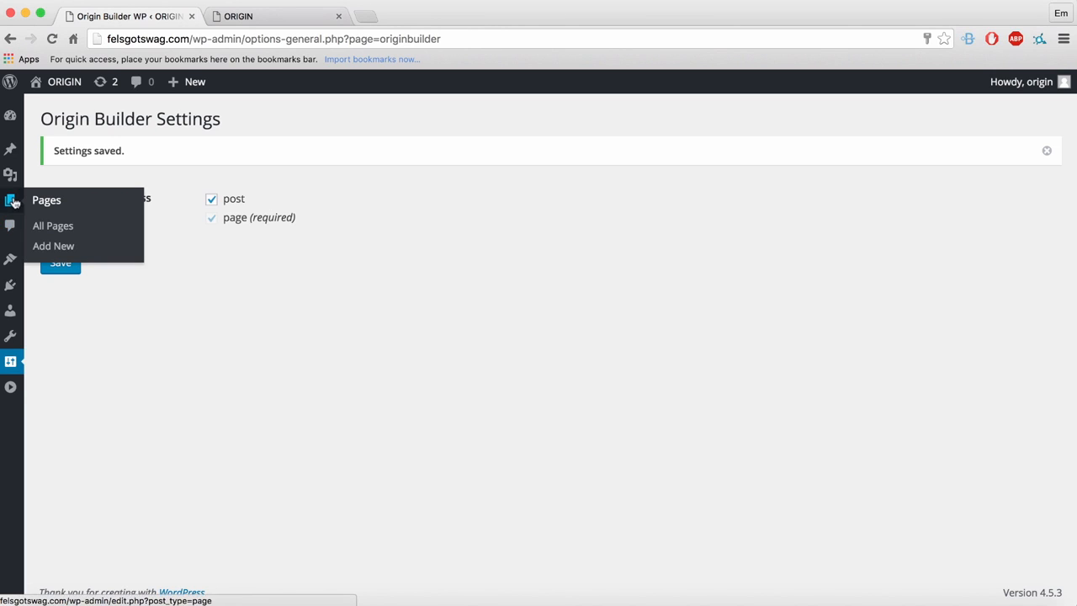
{"action": "left_click", "coordinate": [49, 230]}
{"action": "mouse_move", "coordinate": [62, 229]}
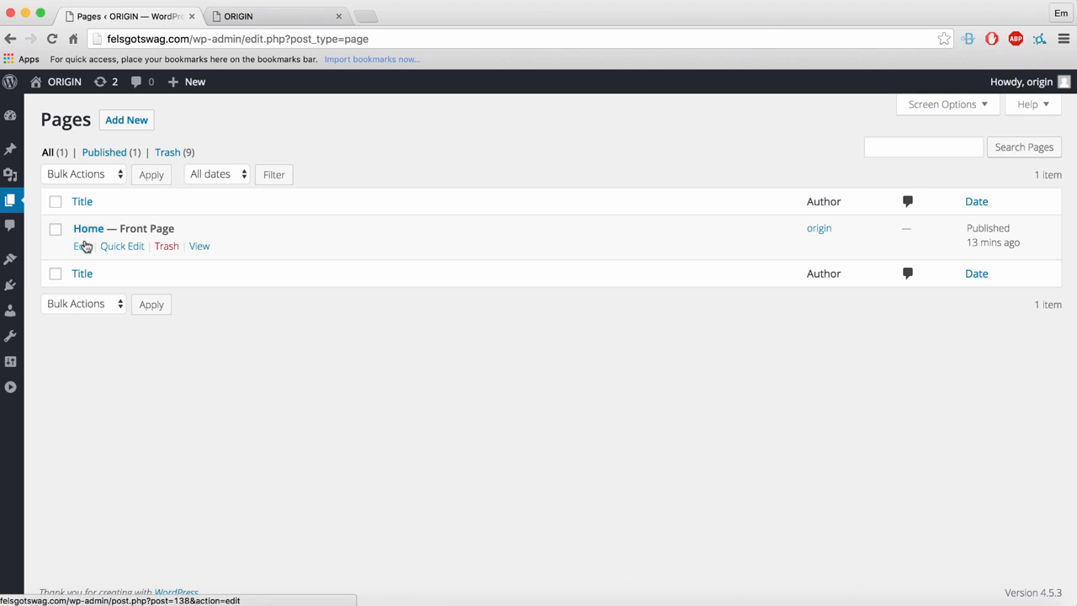
{"action": "left_click", "coordinate": [87, 249]}
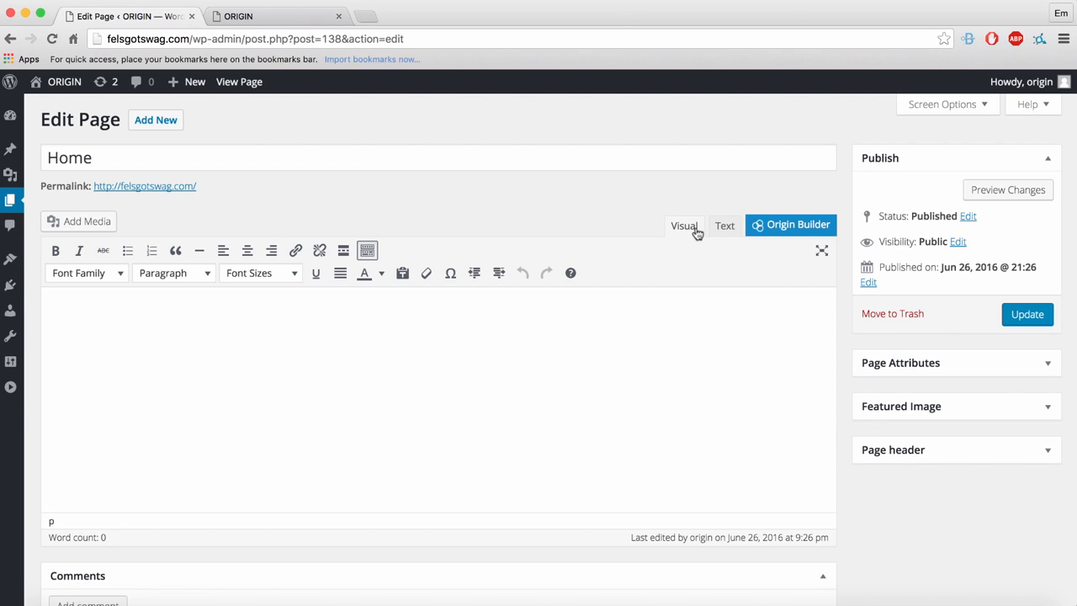
{"action": "left_click", "coordinate": [776, 233]}
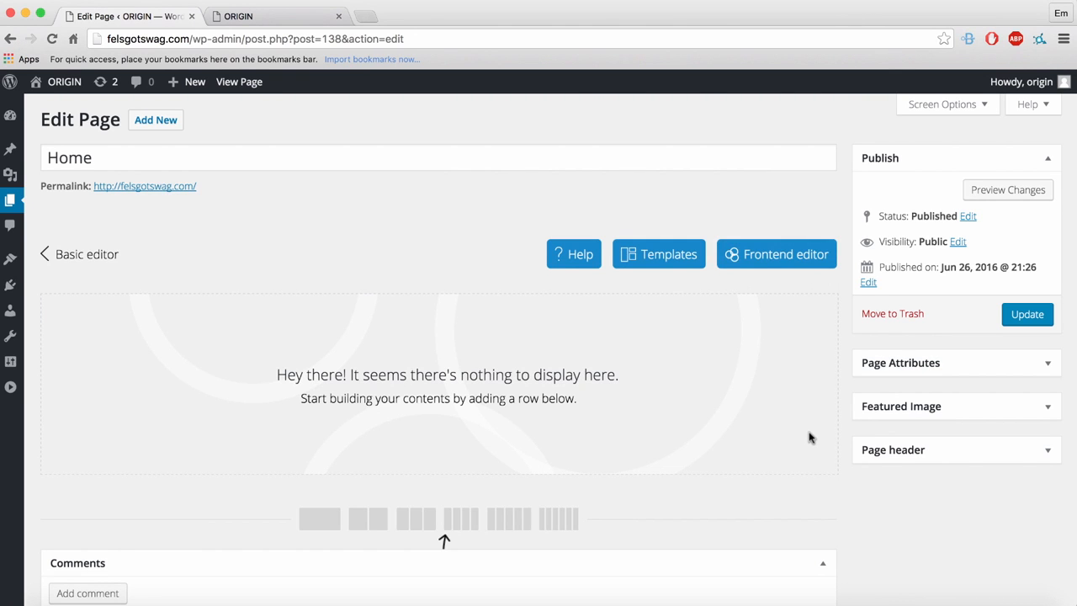
Switch the Home page to the basic editor and back to Origin Builder.
{"action": "scroll", "coordinate": [810, 437], "scroll_direction": "down", "scroll_amount": 1}
{"action": "scroll", "coordinate": [810, 438], "scroll_direction": "up", "scroll_amount": 1}
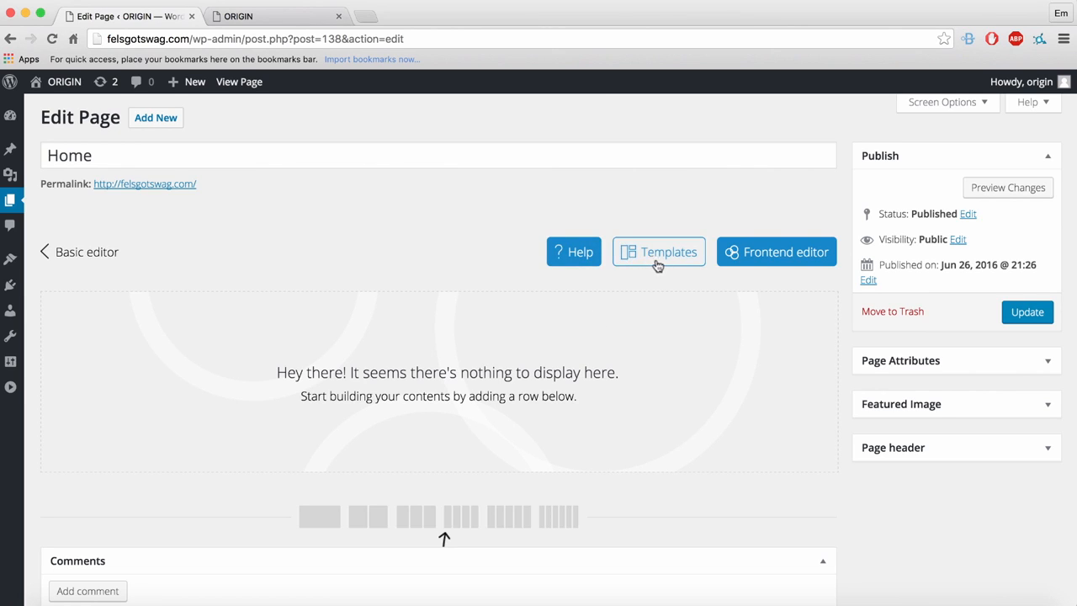
{"action": "left_click", "coordinate": [804, 269]}
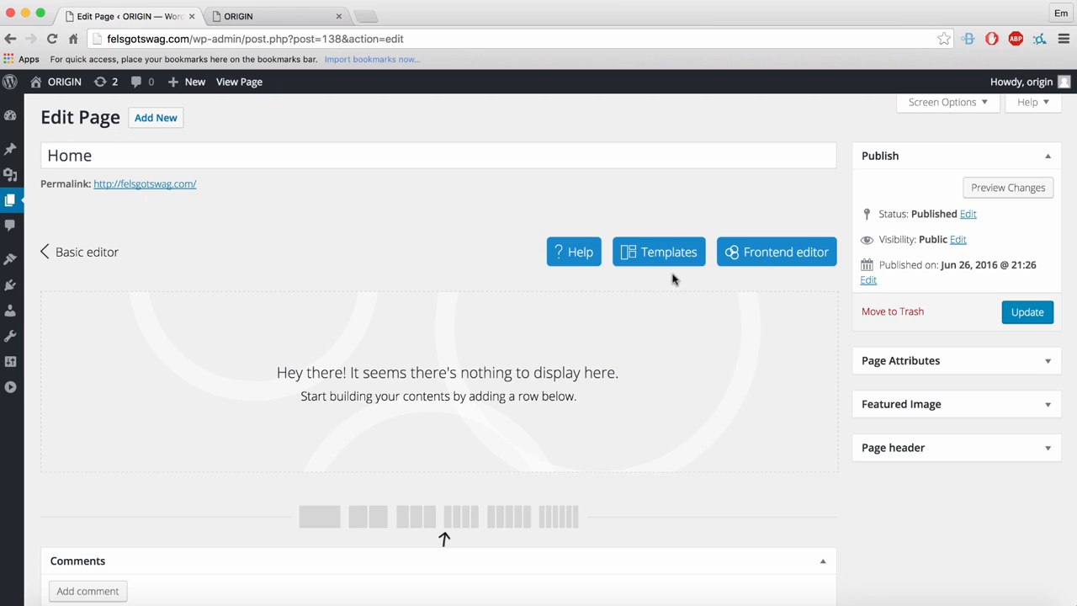
{"action": "scroll", "coordinate": [670, 294], "scroll_direction": "down", "scroll_amount": 1}
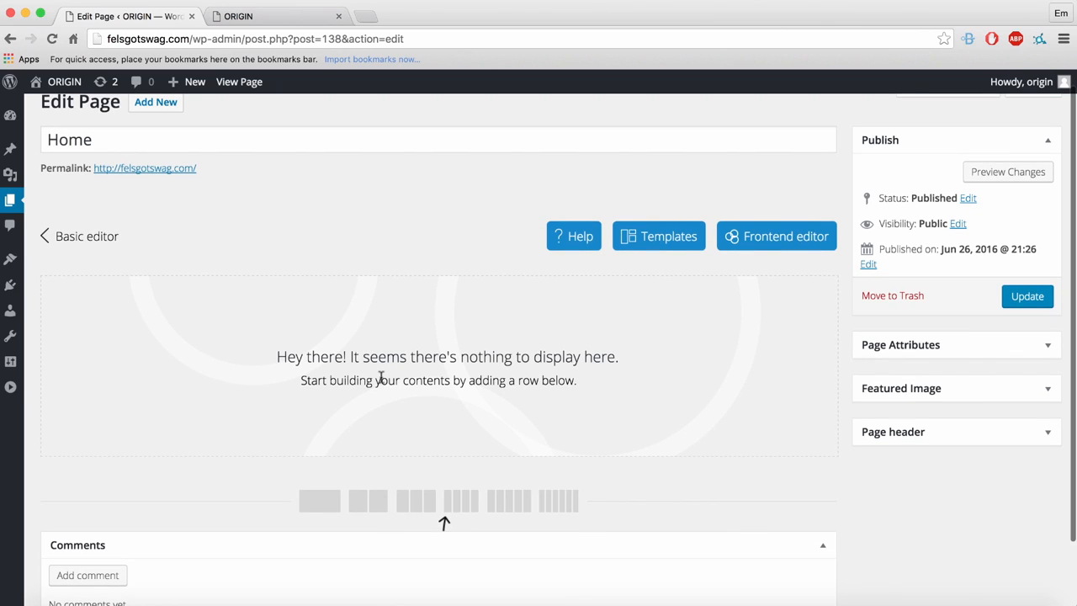
{"action": "left_click", "coordinate": [76, 240]}
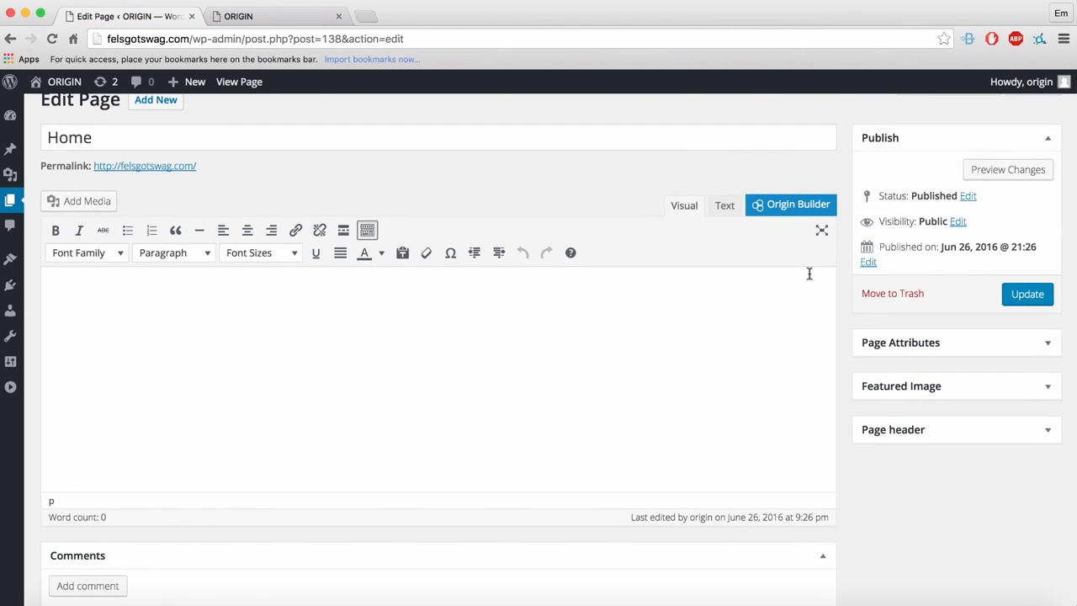
{"action": "left_click", "coordinate": [789, 216]}
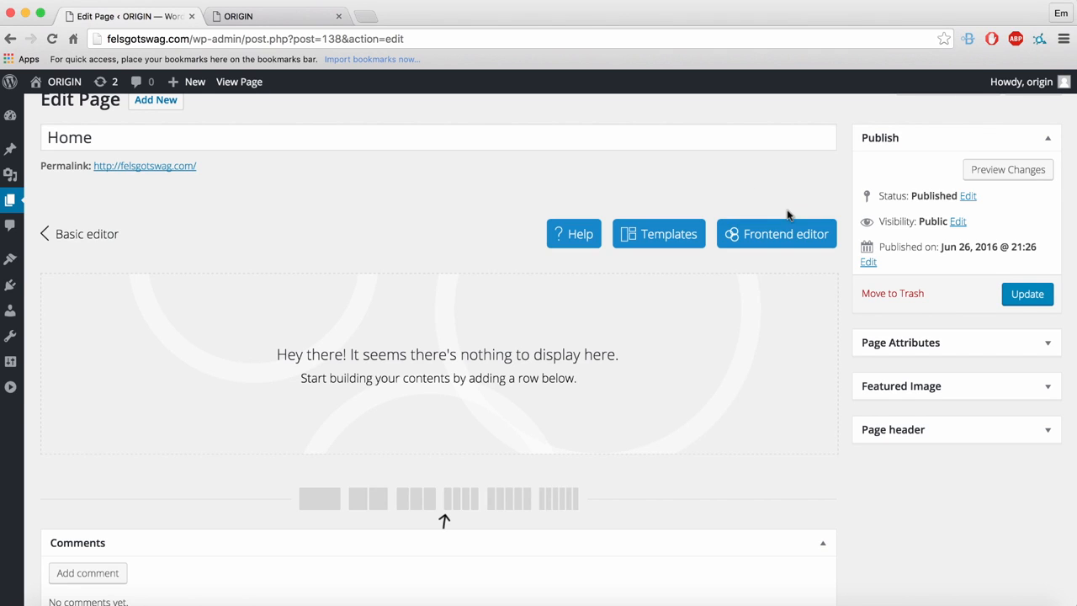
Add a new one-column row to the empty Home page layout.
{"action": "scroll", "coordinate": [393, 259], "scroll_direction": "down", "scroll_amount": 2}
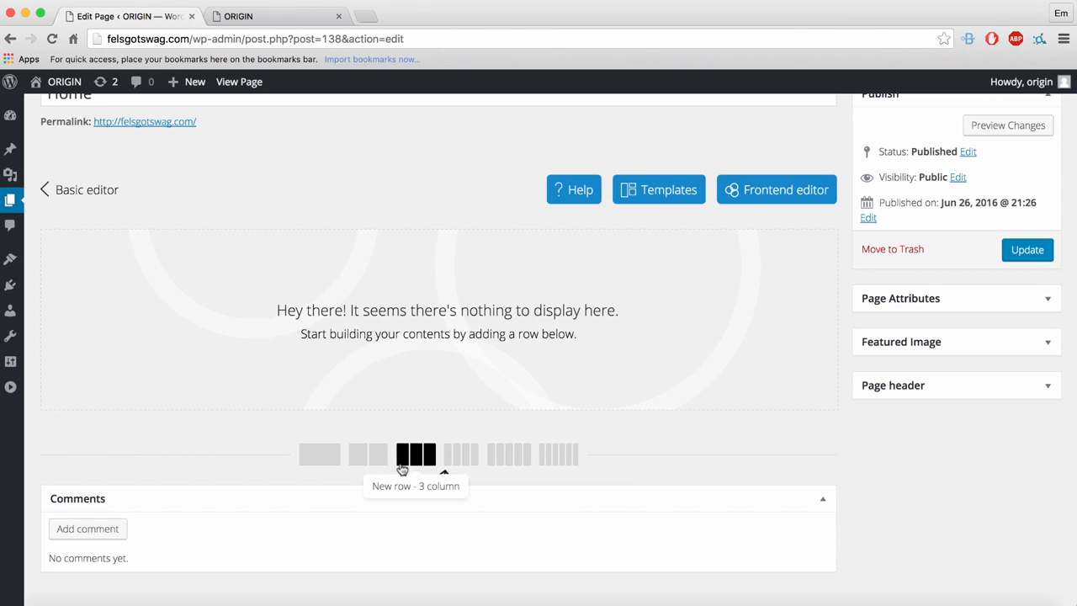
{"action": "left_click", "coordinate": [323, 460]}
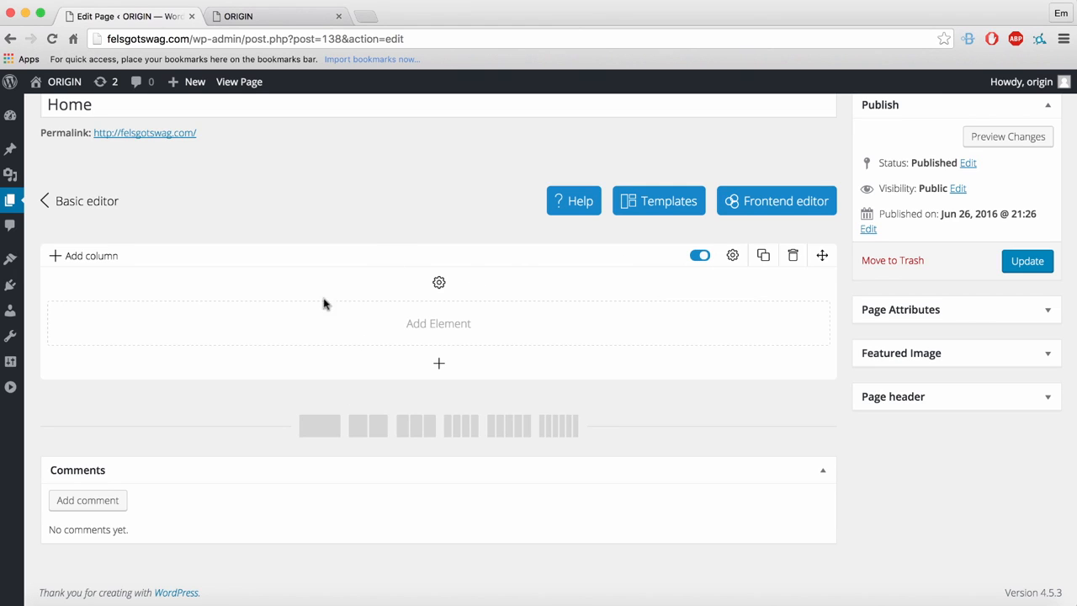
Switch the new row off and on again, then view its general row settings and close them without changes.
{"action": "left_click", "coordinate": [698, 254]}
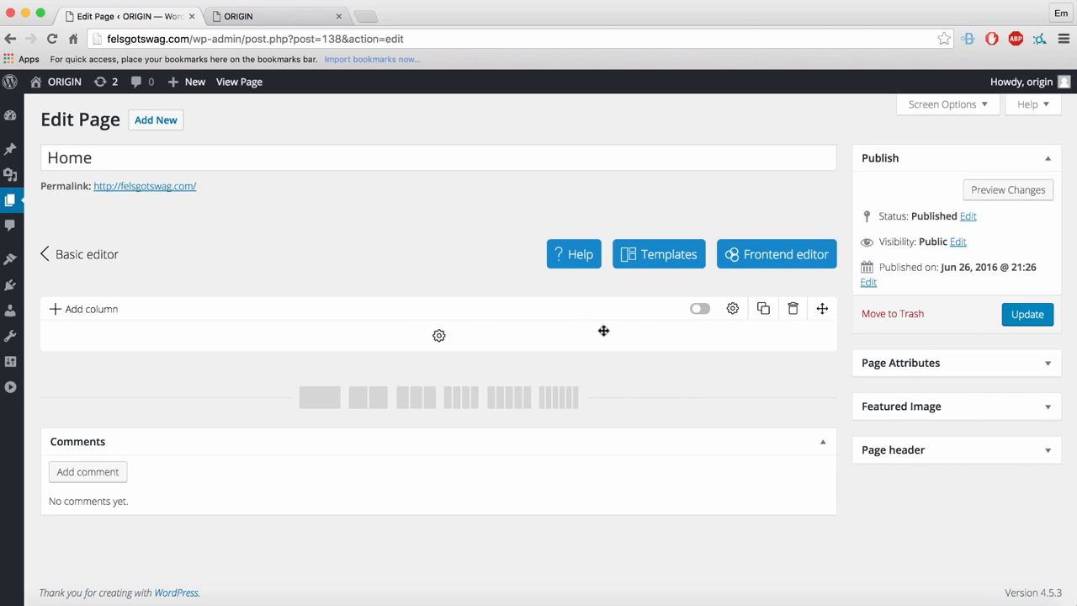
{"action": "left_click", "coordinate": [700, 310]}
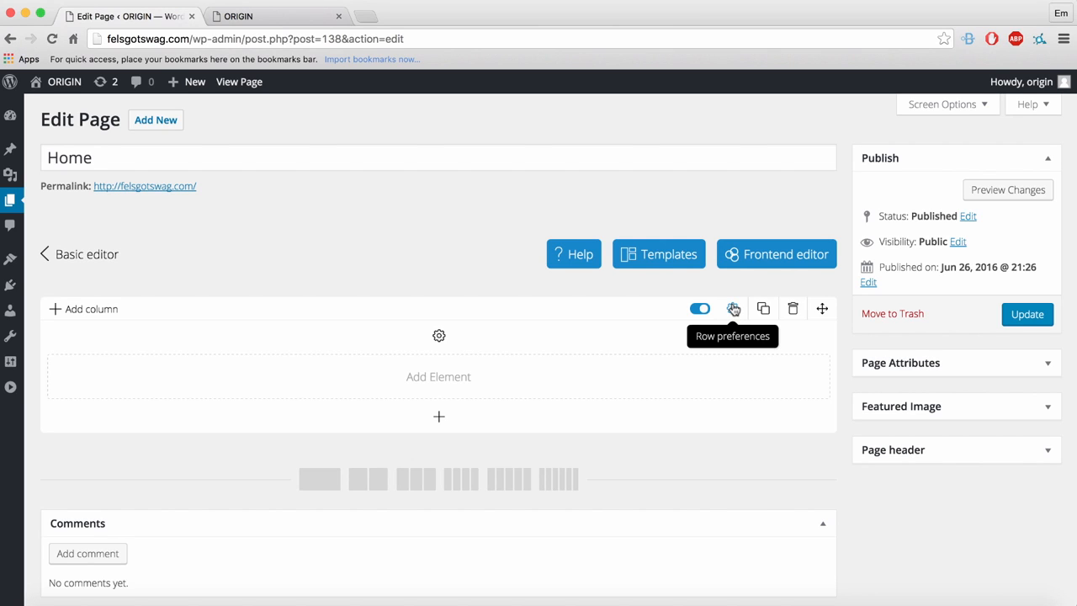
{"action": "left_click", "coordinate": [734, 310]}
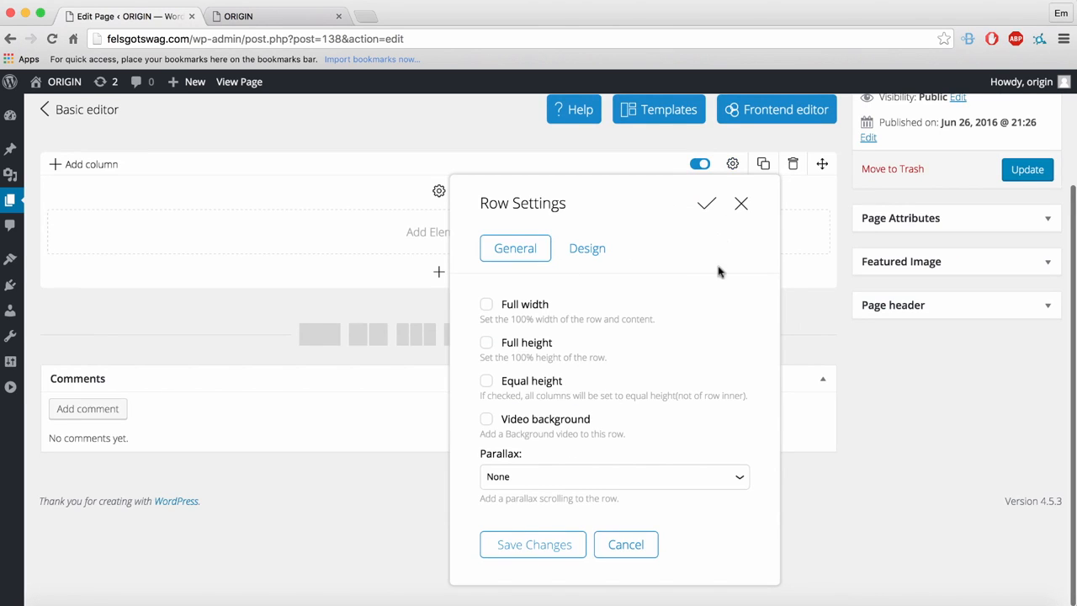
{"action": "left_click", "coordinate": [740, 209]}
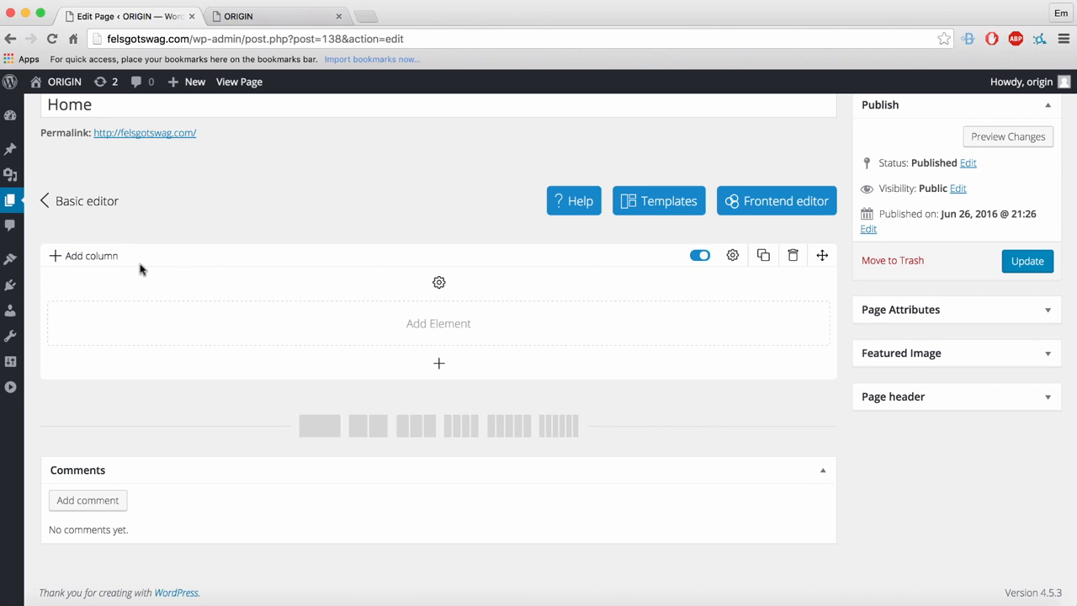
Add columns to the row until it has six.
{"action": "left_click", "coordinate": [81, 256]}
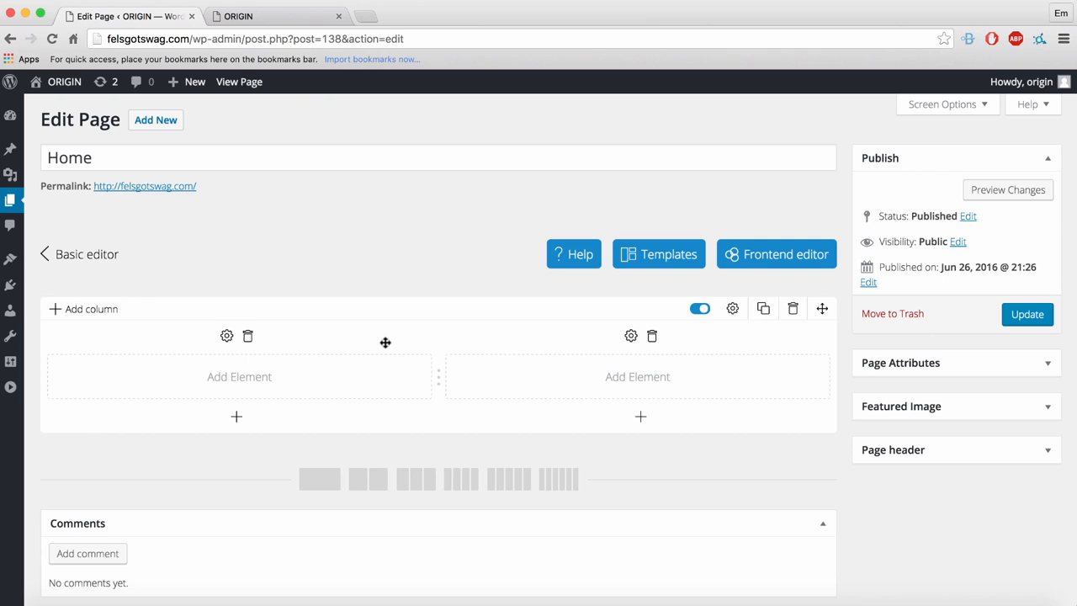
{"action": "left_click", "coordinate": [71, 313]}
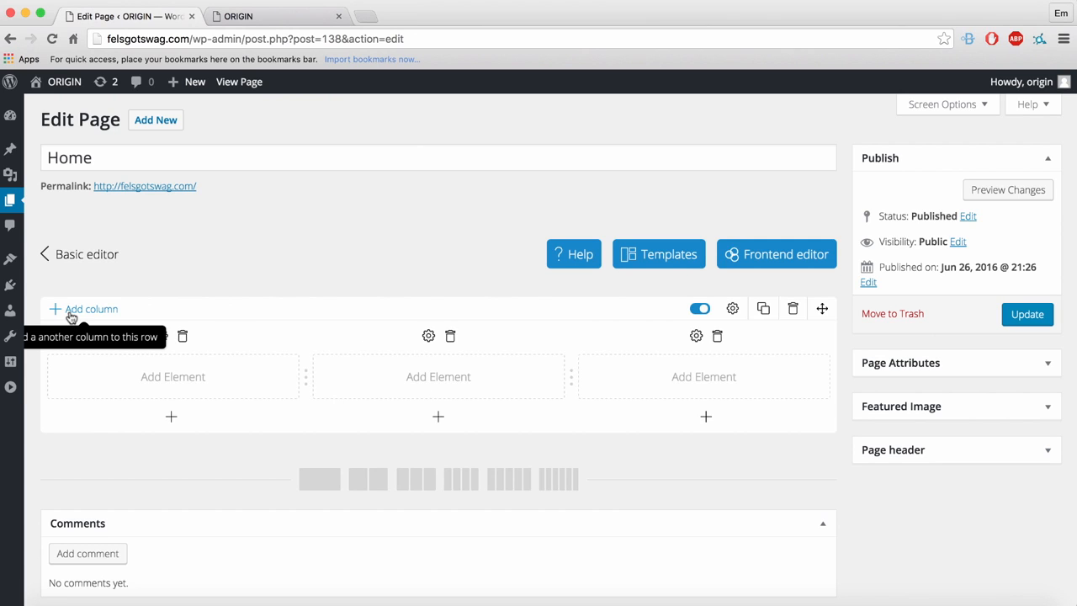
{"action": "mouse_move", "coordinate": [32, 299]}
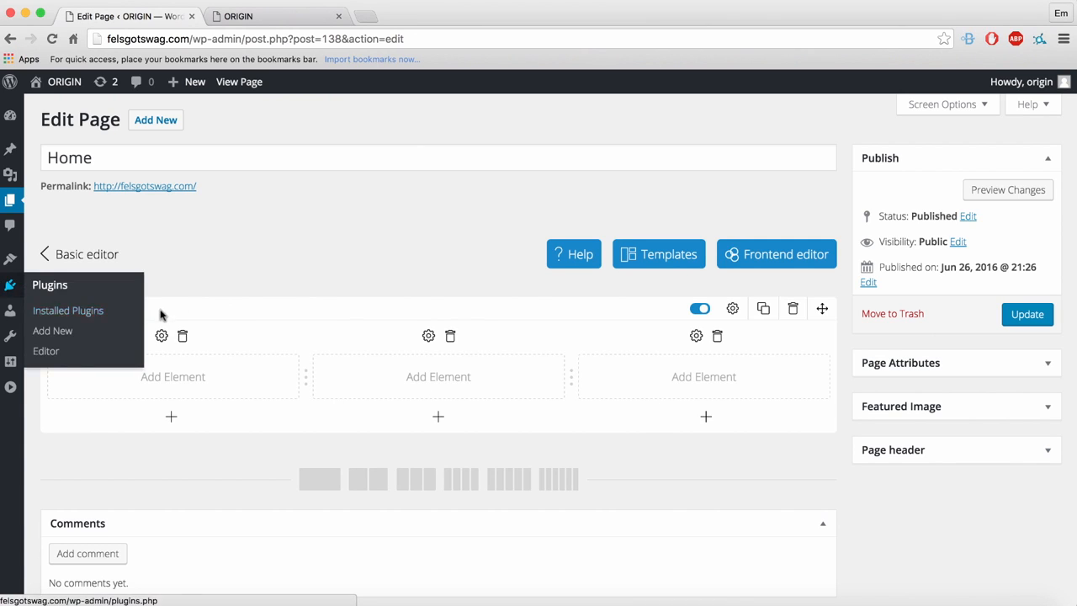
{"action": "left_click", "coordinate": [97, 312]}
{"action": "left_click", "coordinate": [98, 313]}
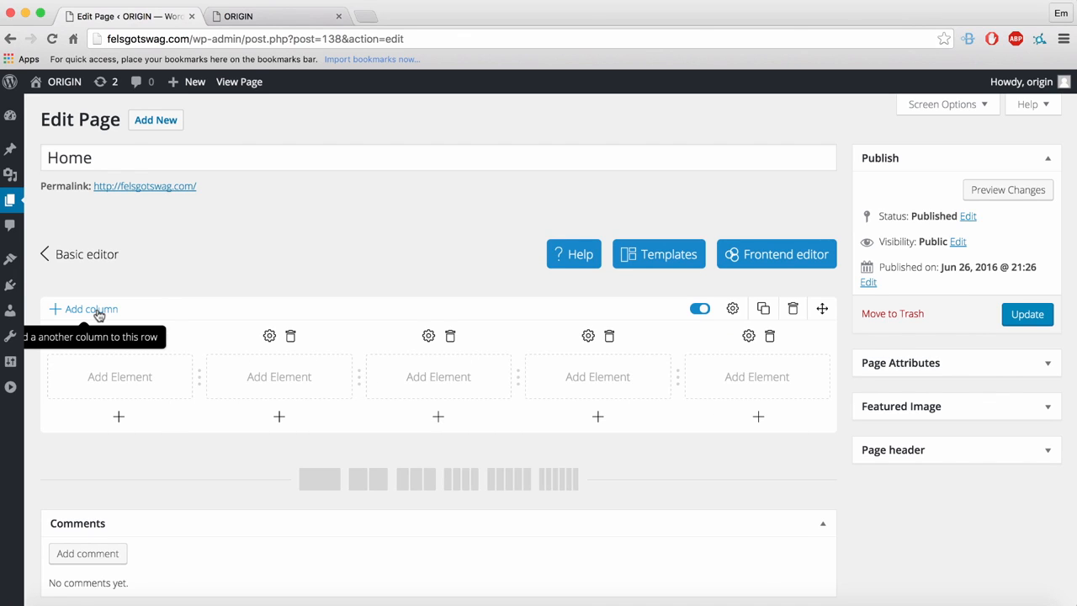
{"action": "left_click", "coordinate": [99, 311]}
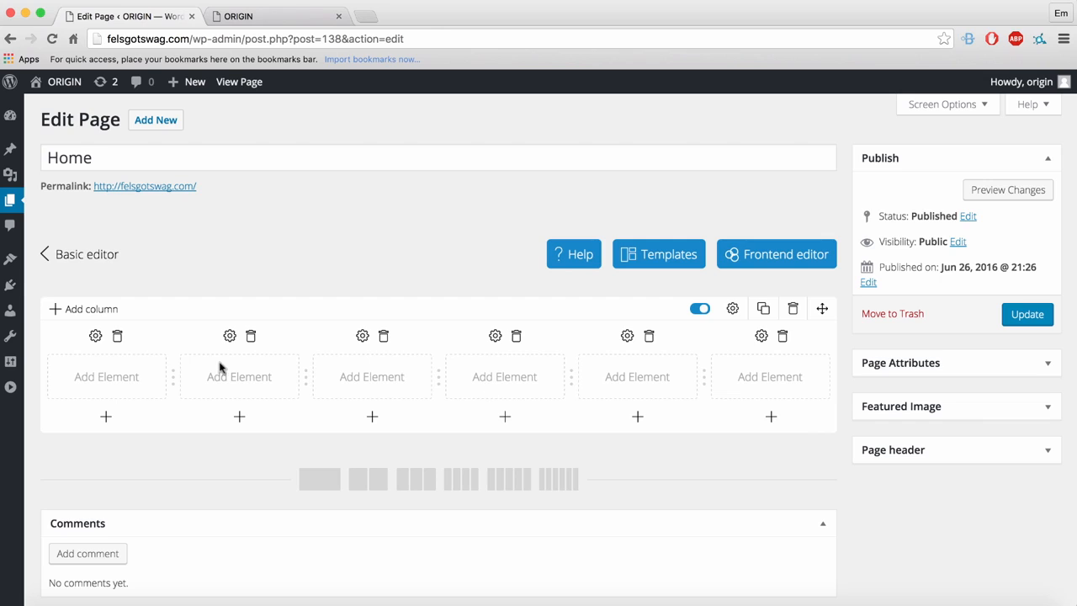
{"action": "left_click", "coordinate": [92, 310]}
Delete the last four columns so that two remain in the row.
{"action": "left_click", "coordinate": [782, 336]}
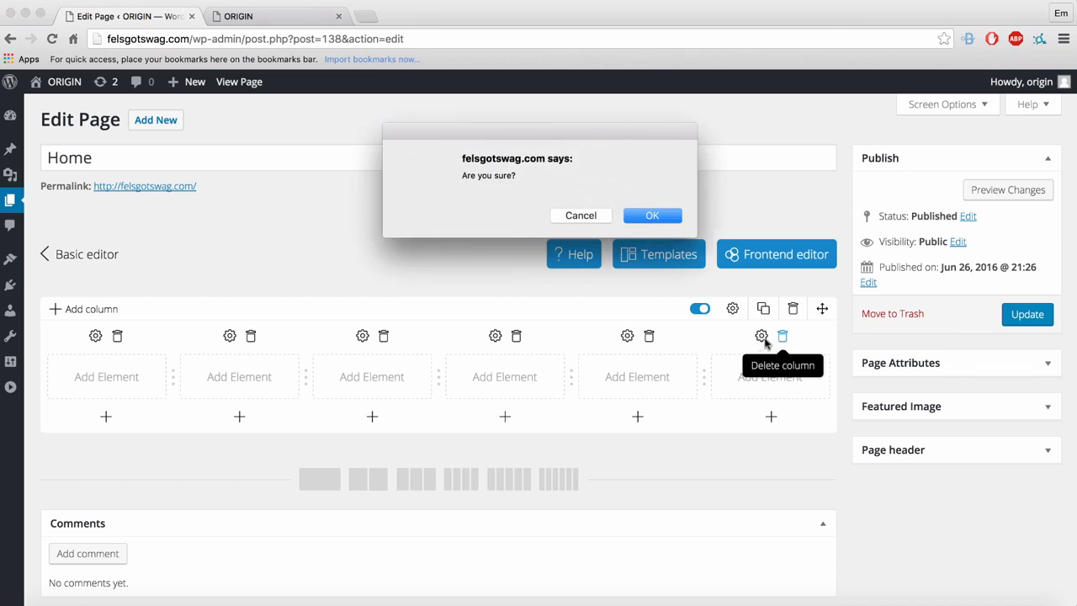
{"action": "left_click", "coordinate": [660, 216]}
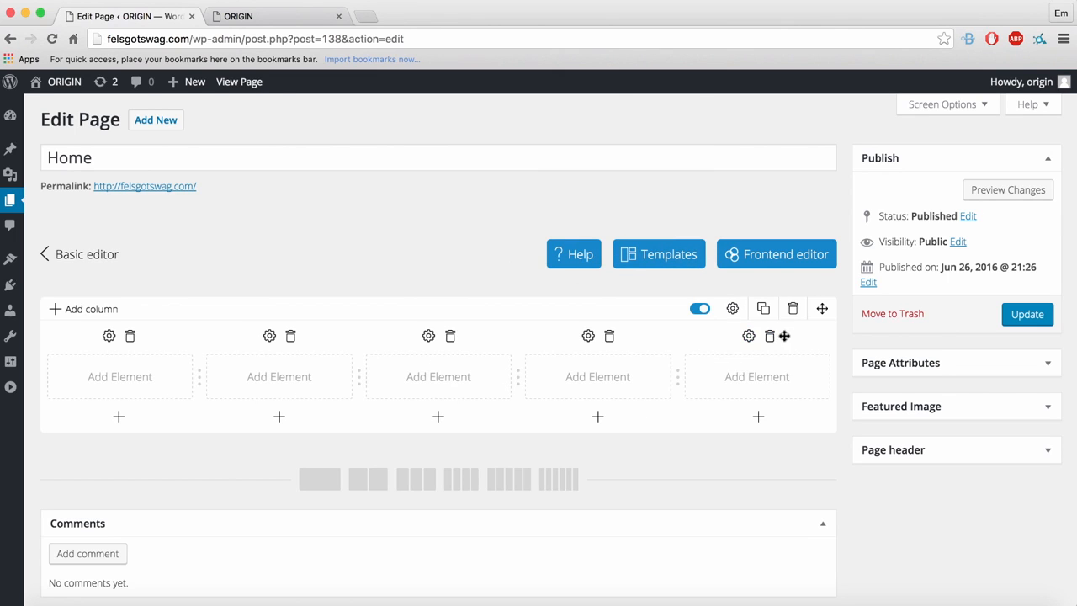
{"action": "left_click", "coordinate": [756, 336]}
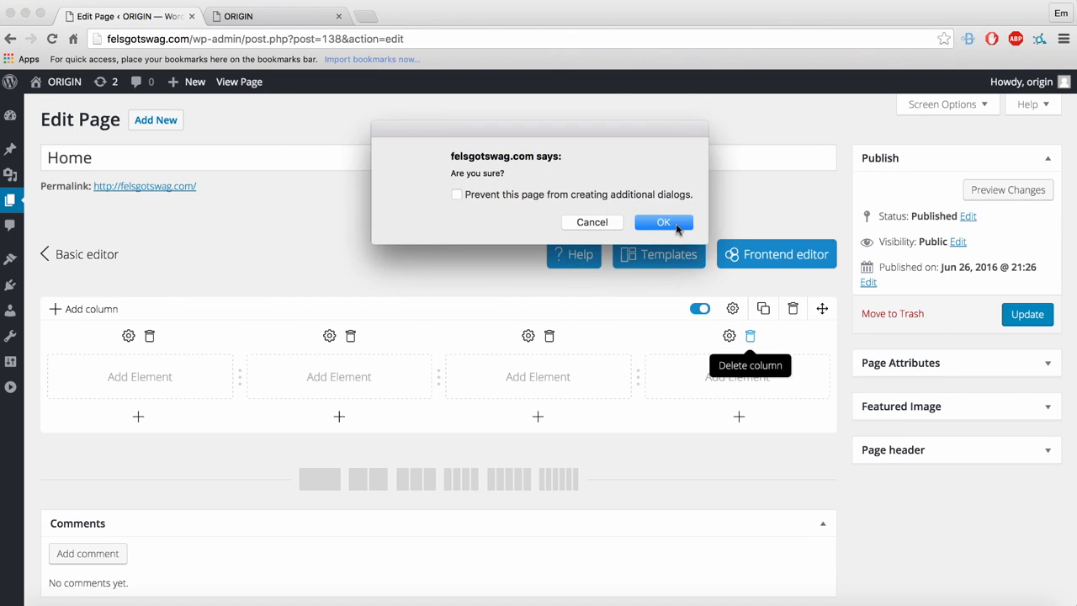
{"action": "left_click", "coordinate": [677, 224]}
{"action": "left_click", "coordinate": [722, 336]}
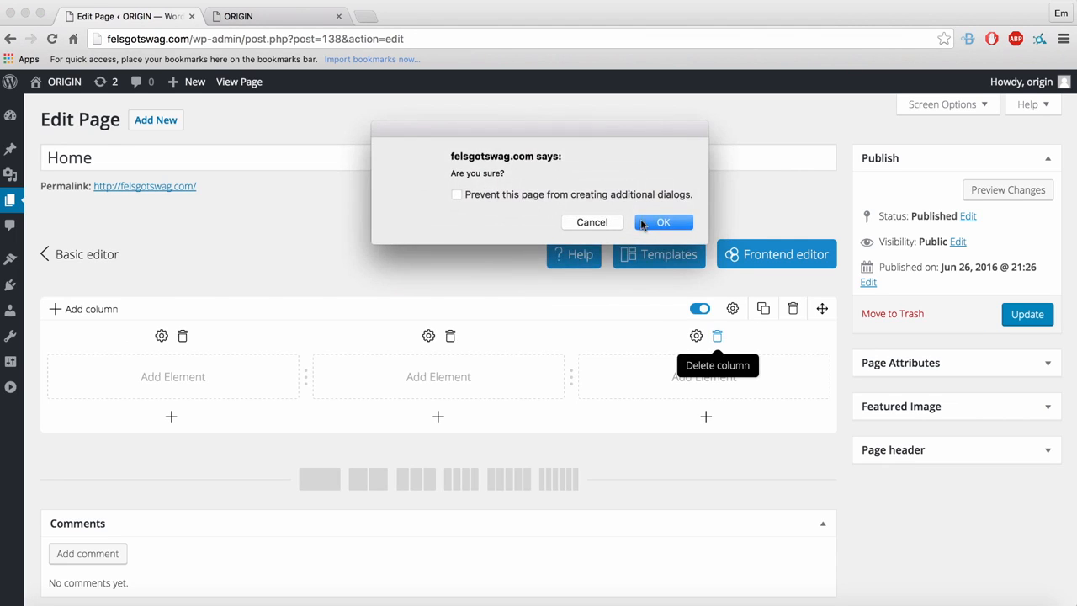
{"action": "left_click", "coordinate": [643, 223]}
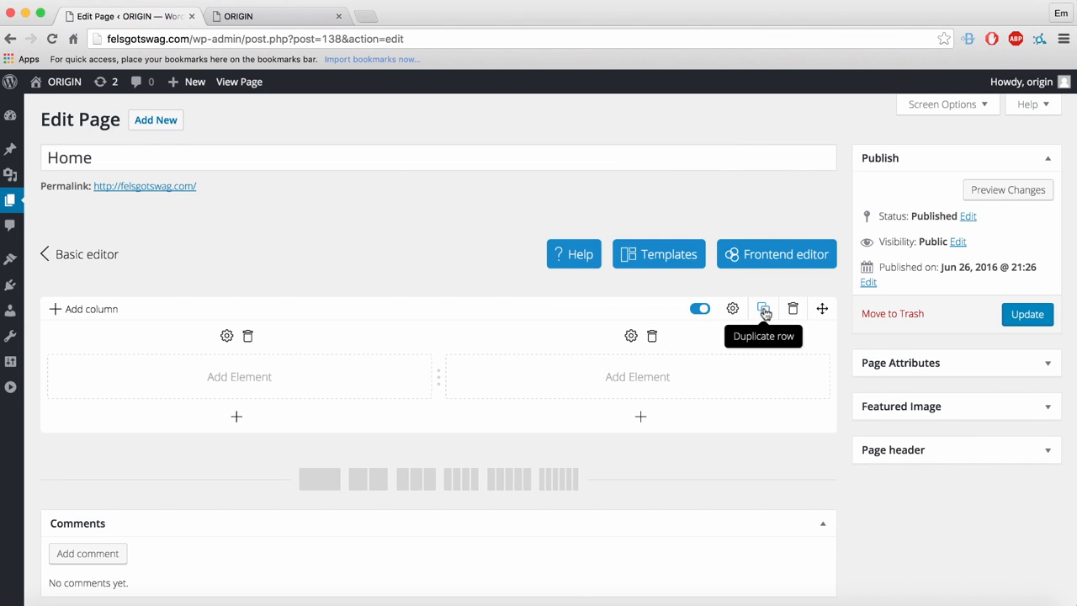
Duplicate the two-column row and move the copy above the original.
{"action": "left_click", "coordinate": [763, 308]}
{"action": "scroll", "coordinate": [726, 433], "scroll_direction": "down", "scroll_amount": 3}
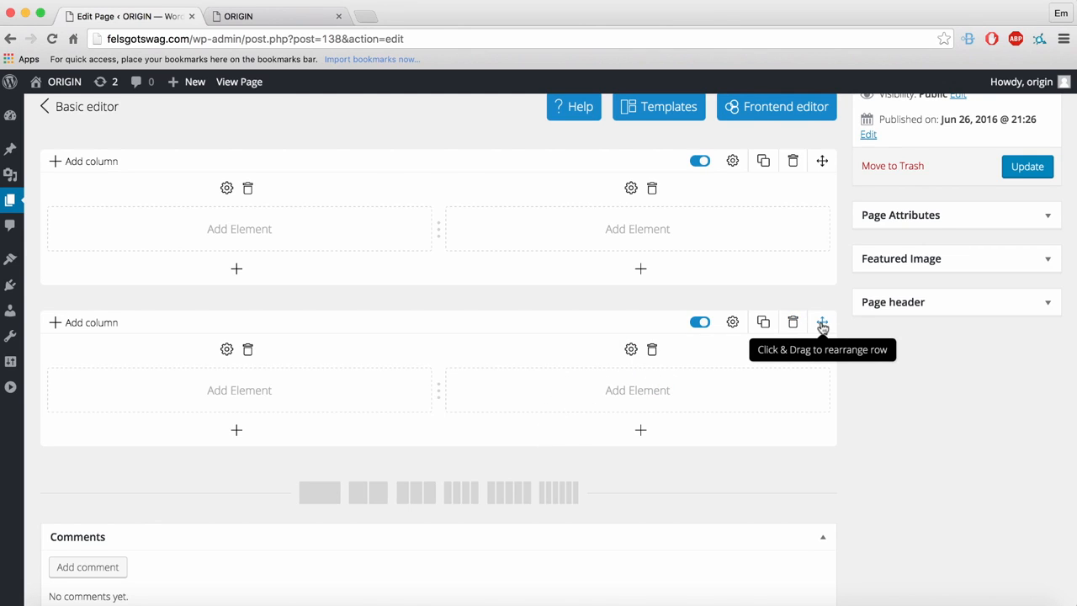
{"action": "left_click_drag", "start_coordinate": [822, 323], "coordinate": [809, 173]}
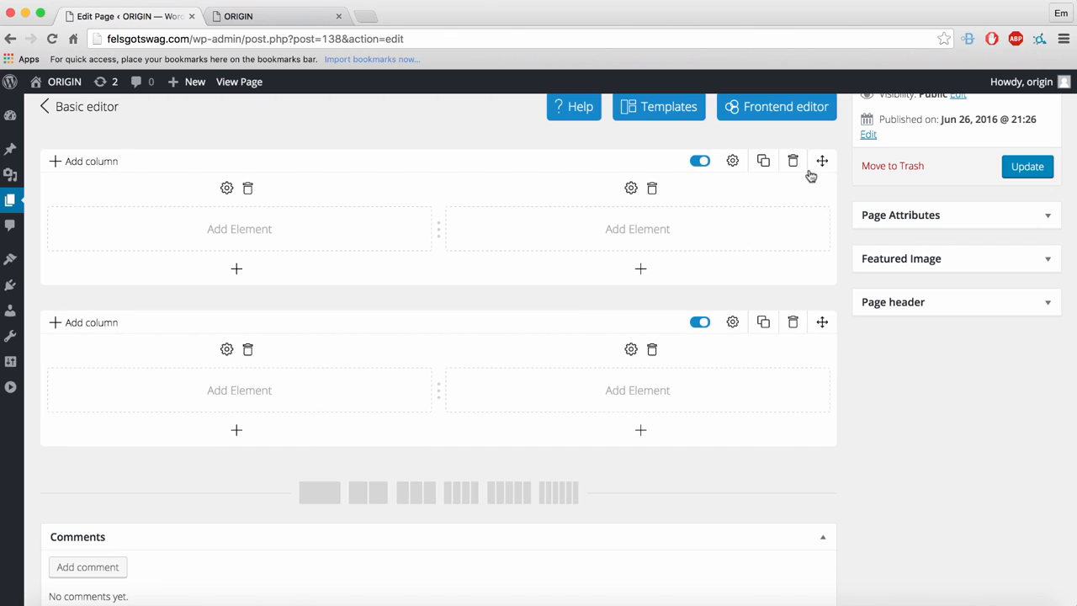
Delete the upper of the two identical two-column rows.
{"action": "left_click", "coordinate": [794, 162]}
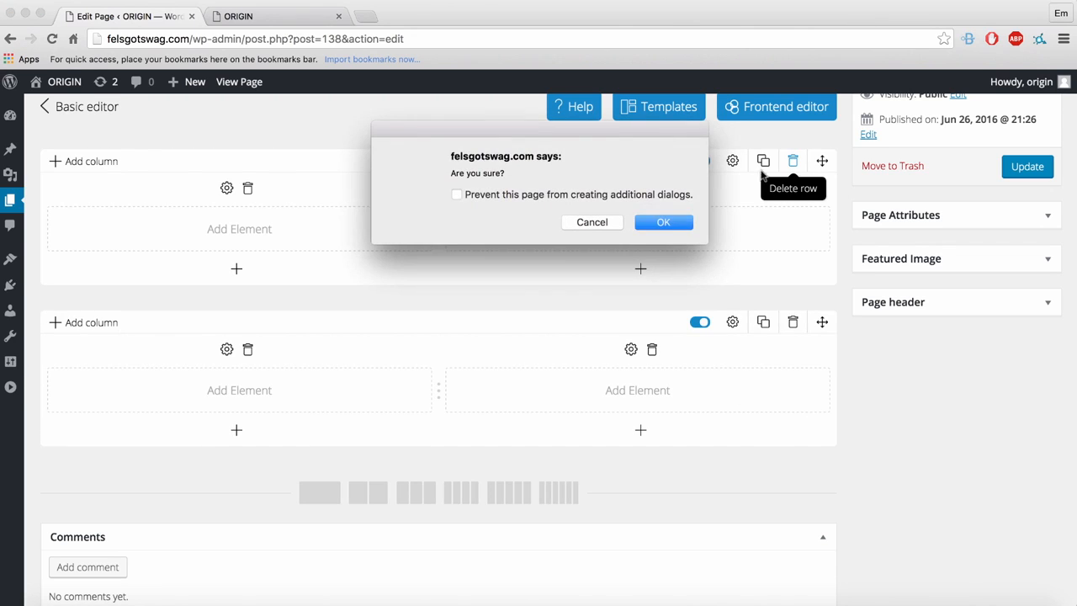
{"action": "left_click", "coordinate": [661, 223]}
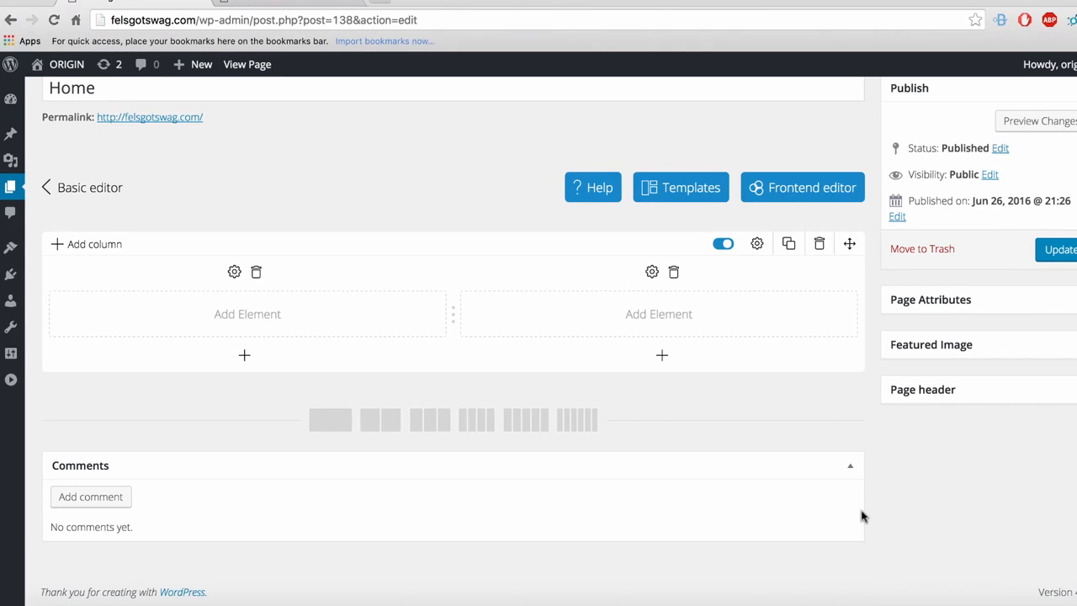
Switch to the image editor to view the page layout sketch, and return to the page editor in the browser.
{"action": "left_click", "coordinate": [549, 599]}
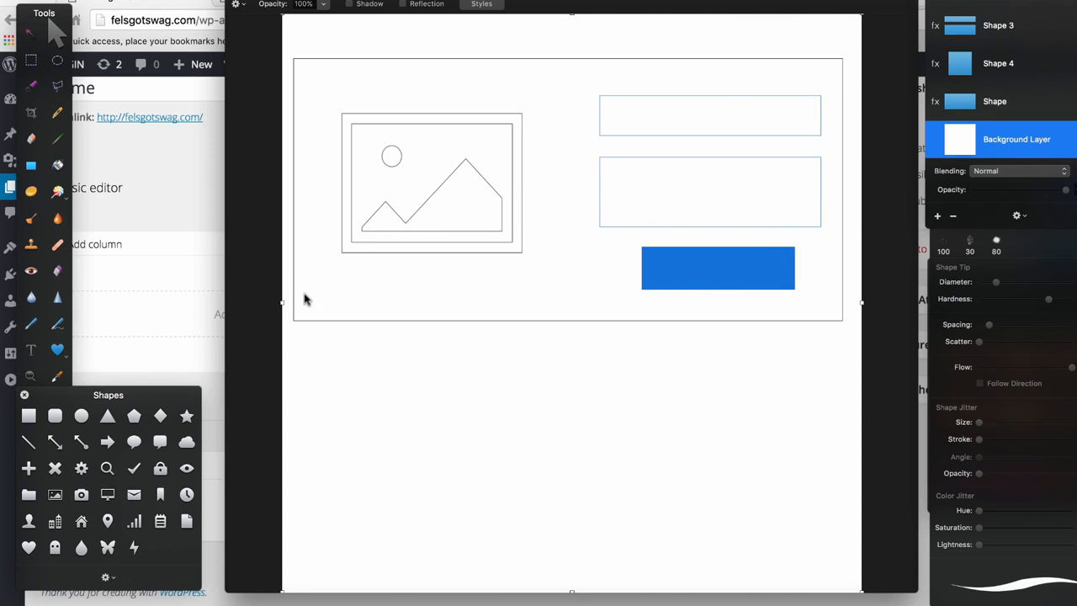
{"action": "left_click", "coordinate": [162, 188]}
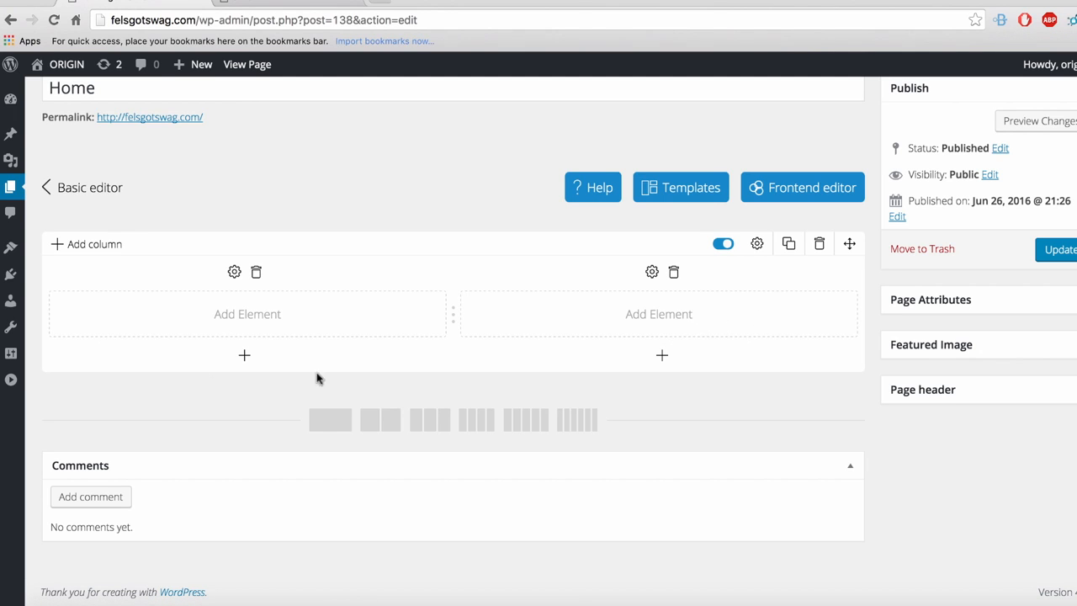
Open the element picker for the row's first column, search it for the Text element, and clear the search.
{"action": "left_click", "coordinate": [234, 317]}
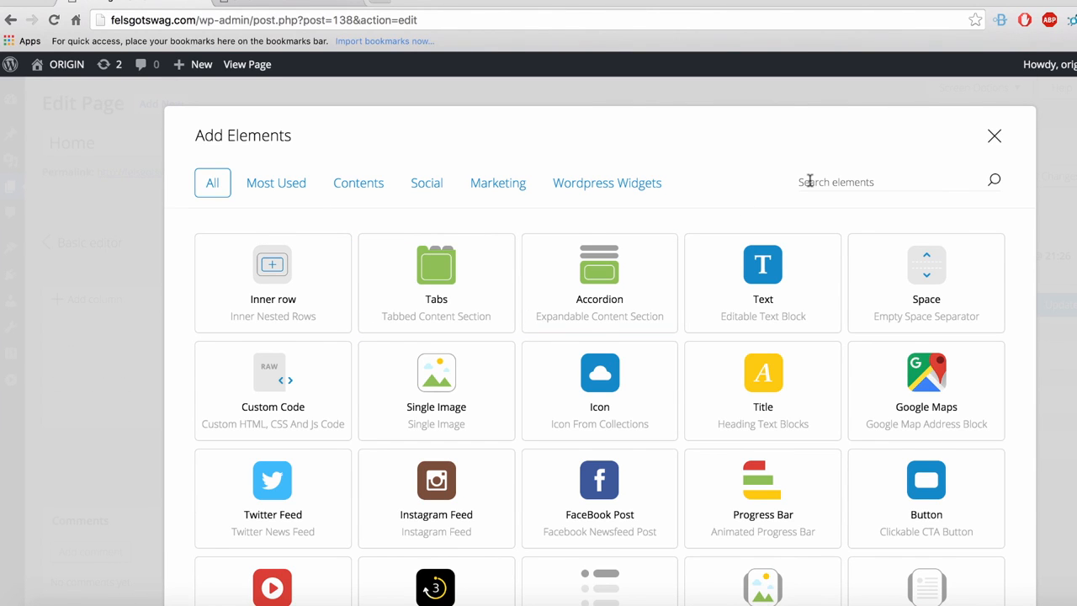
{"action": "scroll", "coordinate": [746, 296], "scroll_direction": "down", "scroll_amount": 5}
{"action": "scroll", "coordinate": [746, 295], "scroll_direction": "up", "scroll_amount": 5}
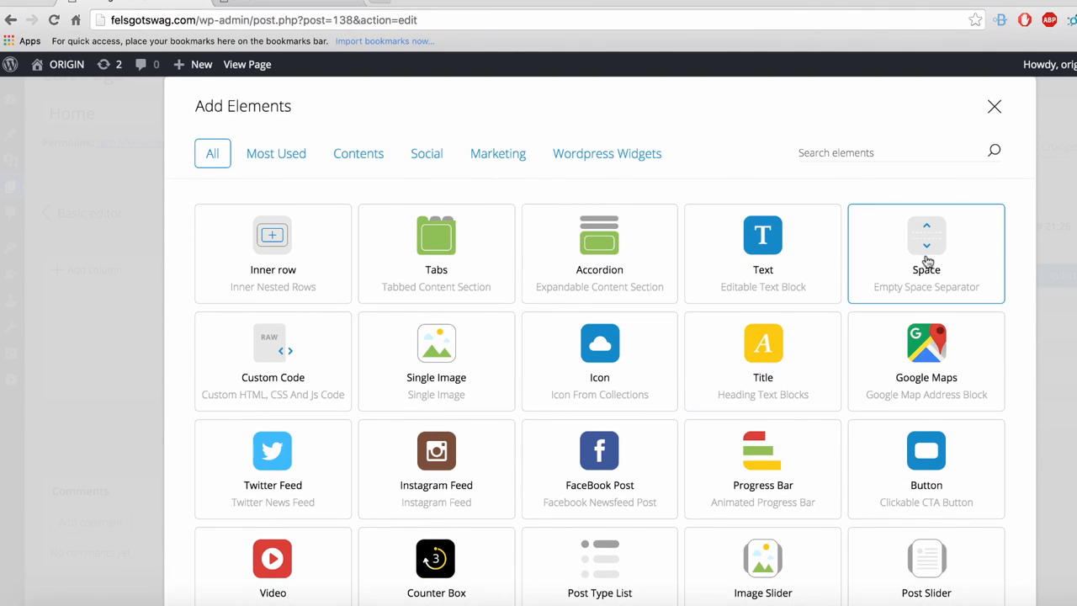
{"action": "left_click", "coordinate": [869, 147]}
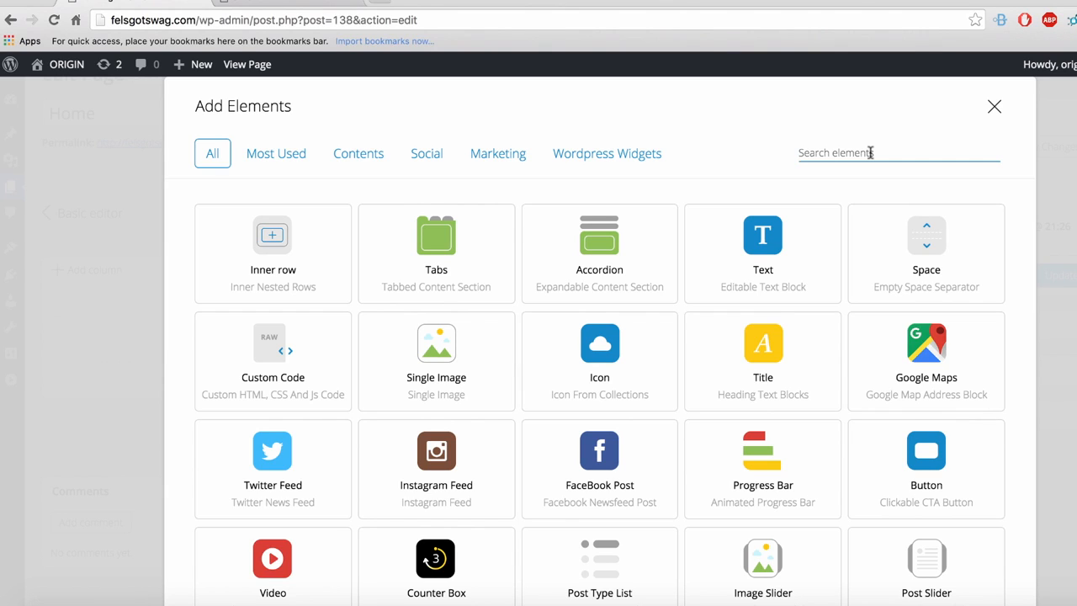
{"action": "type", "text": "text"}
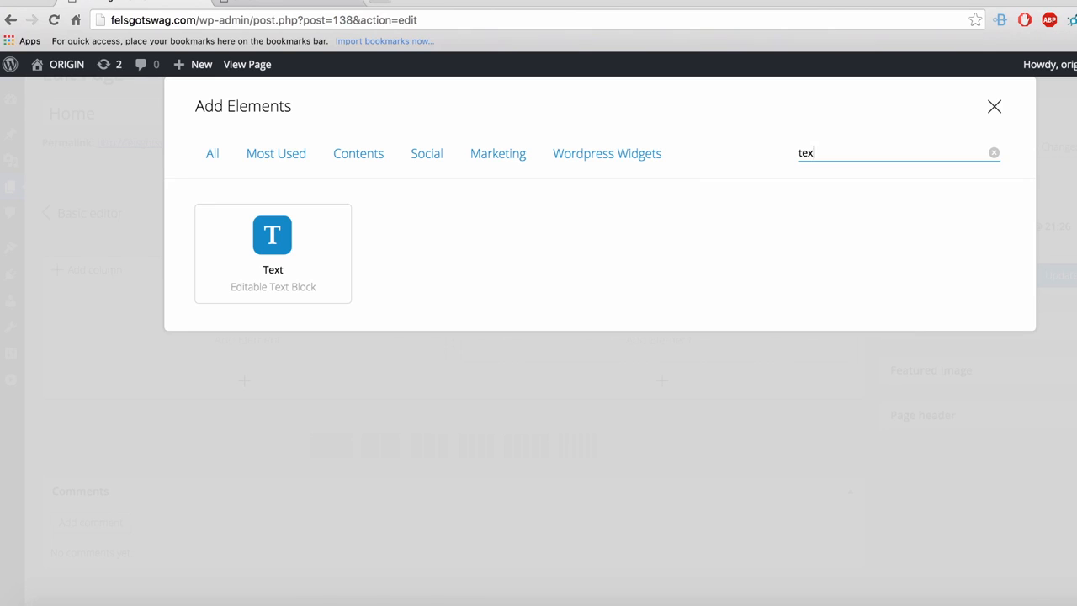
{"action": "key", "text": "BackSpace"}
{"action": "key", "text": "BackSpace"}
{"action": "key", "text": "BackSpace"}
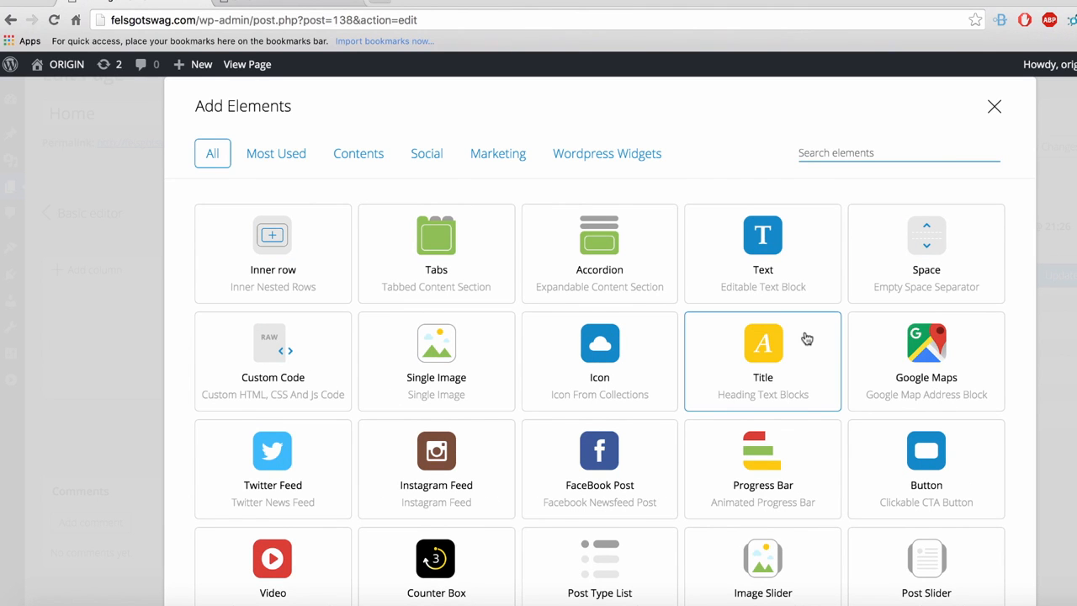
Browse the Most Used, Contents, Social and Marketing element categories, and return to the full list of elements.
{"action": "scroll", "coordinate": [806, 338], "scroll_direction": "down", "scroll_amount": 3}
{"action": "scroll", "coordinate": [828, 278], "scroll_direction": "up", "scroll_amount": 4}
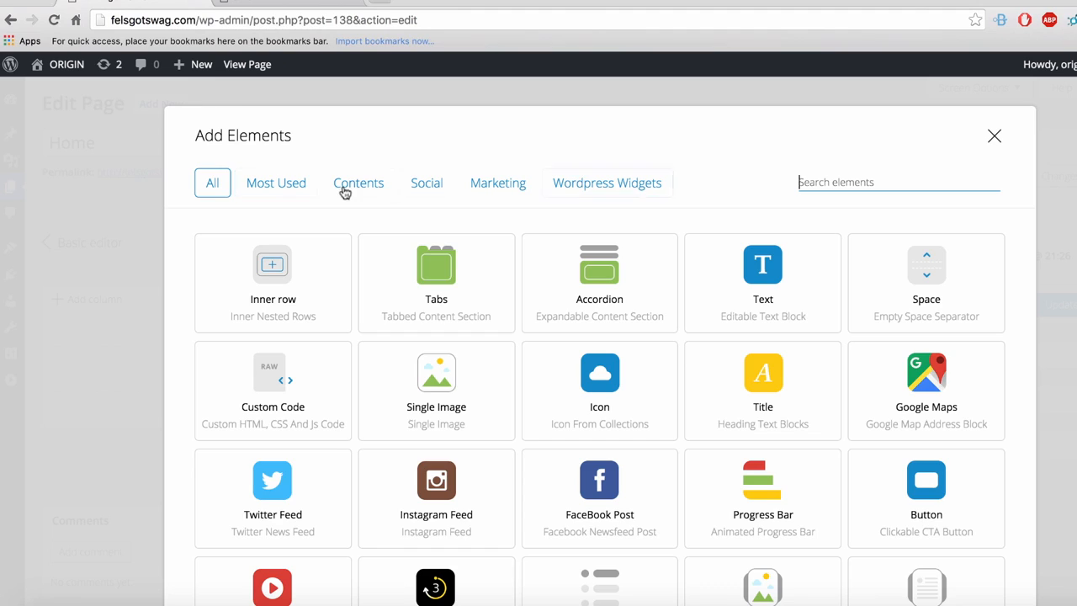
{"action": "left_click", "coordinate": [295, 186]}
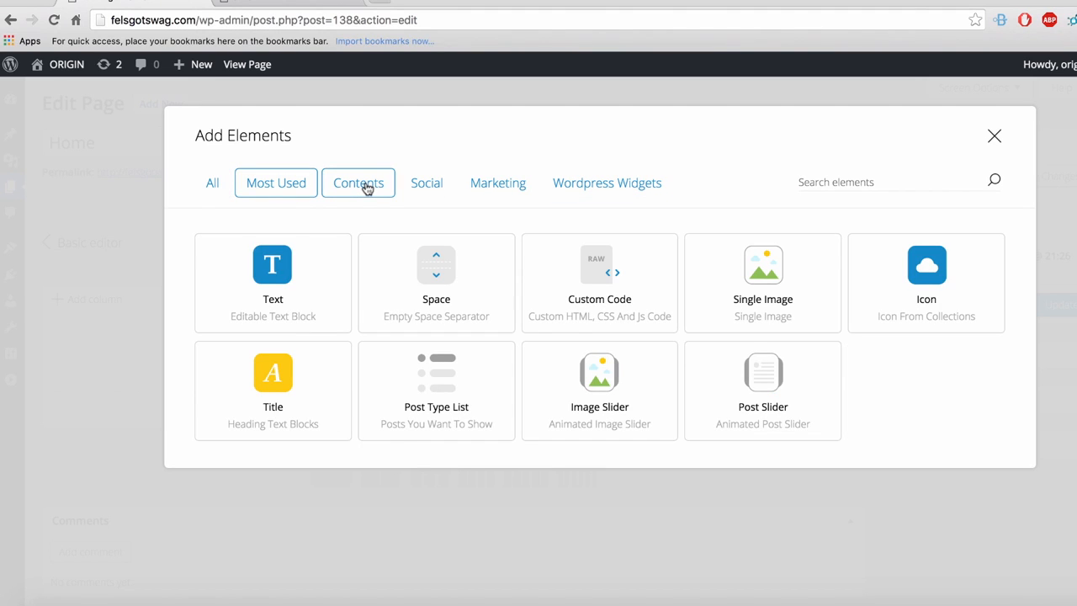
{"action": "left_click", "coordinate": [367, 186]}
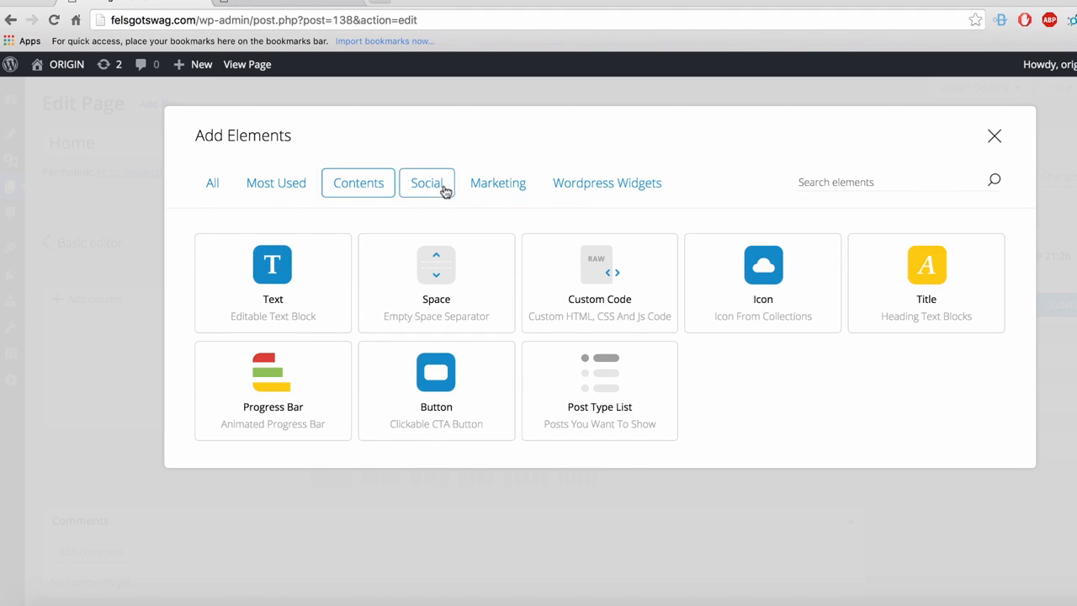
{"action": "left_click", "coordinate": [440, 187]}
{"action": "left_click", "coordinate": [486, 189]}
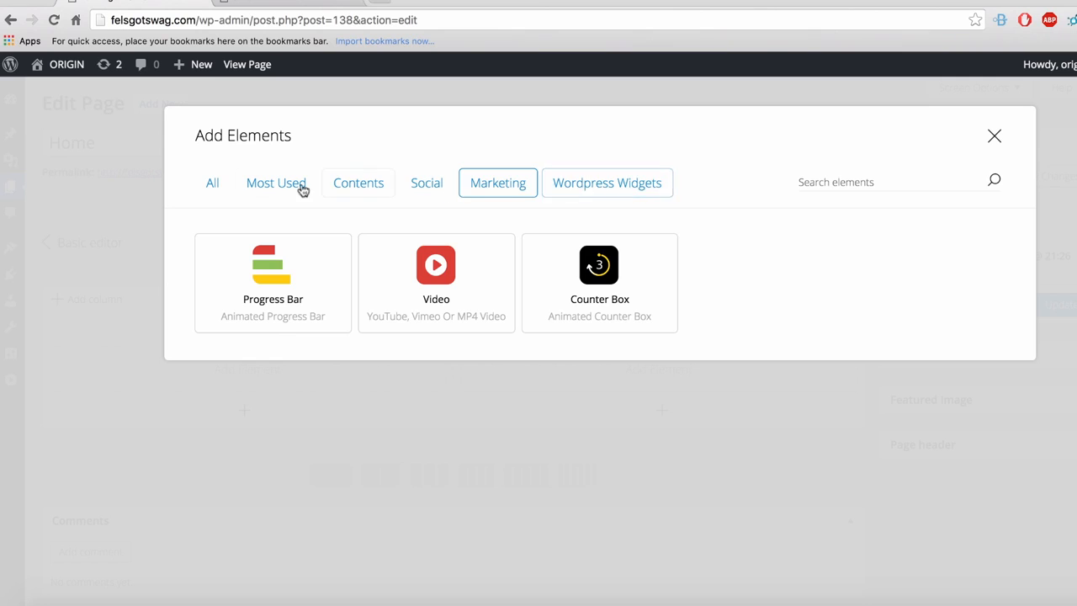
{"action": "left_click", "coordinate": [214, 190]}
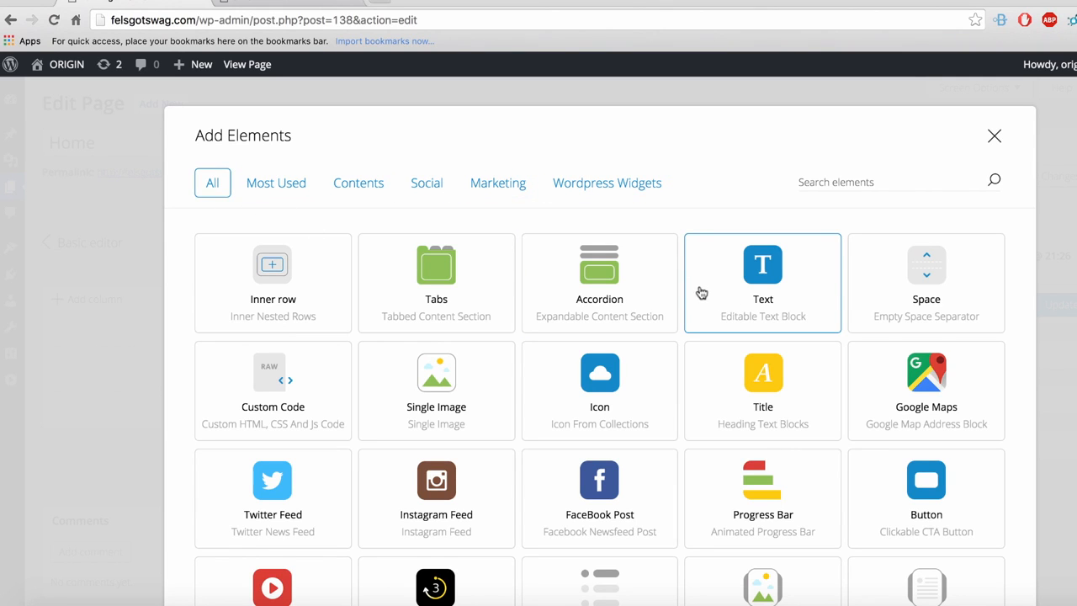
Add a Single Image element to the first column and move its settings window clear of the image preview.
{"action": "scroll", "coordinate": [656, 327], "scroll_direction": "down", "scroll_amount": 4}
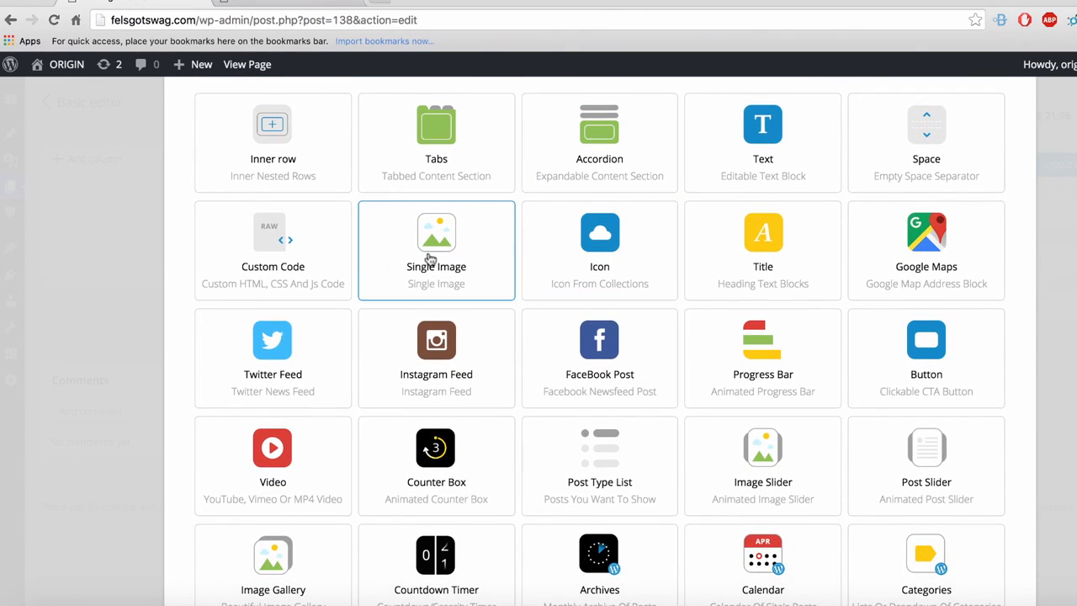
{"action": "scroll", "coordinate": [439, 261], "scroll_direction": "down", "scroll_amount": 8}
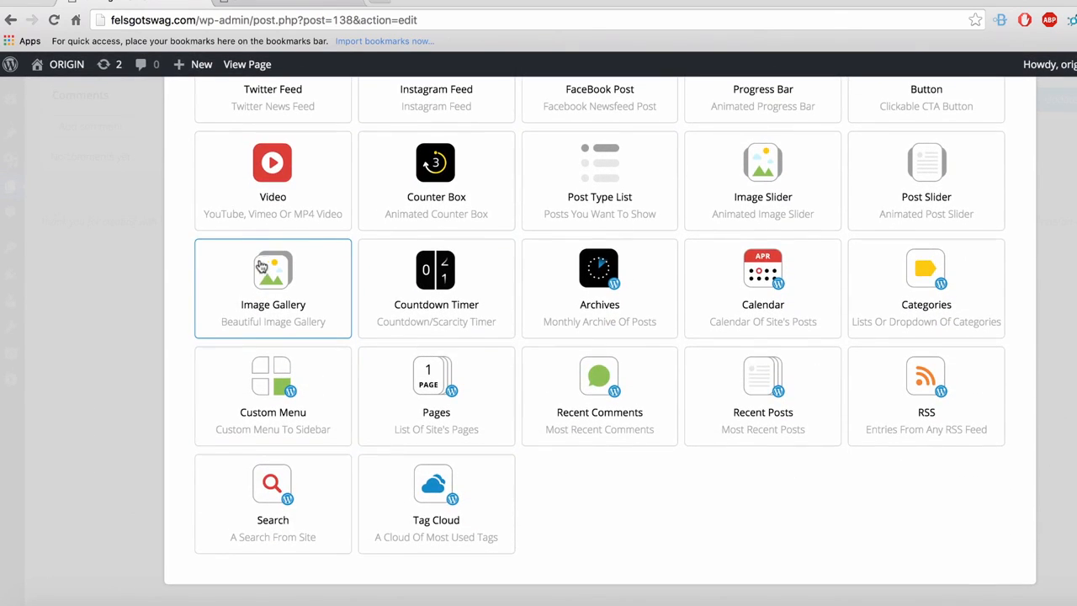
{"action": "scroll", "coordinate": [710, 341], "scroll_direction": "up", "scroll_amount": 2}
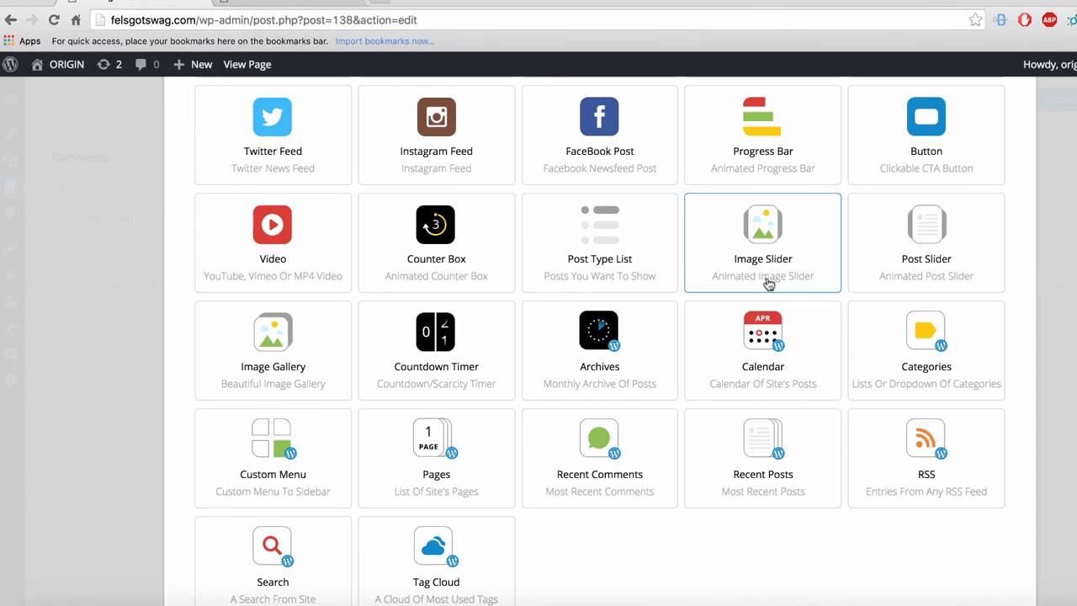
{"action": "scroll", "coordinate": [771, 278], "scroll_direction": "up", "scroll_amount": 6}
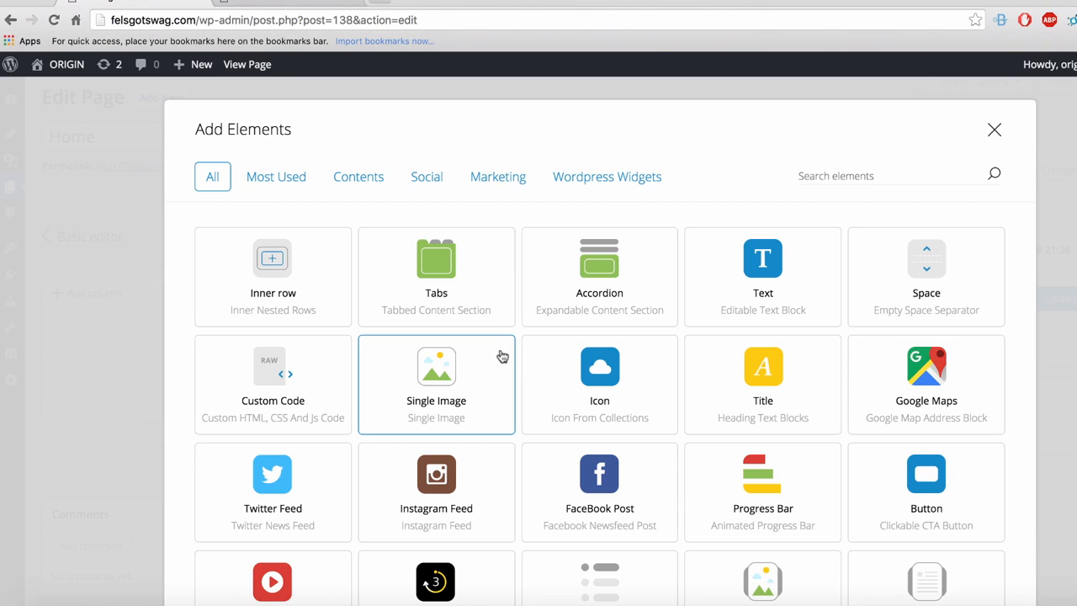
{"action": "left_click", "coordinate": [454, 375]}
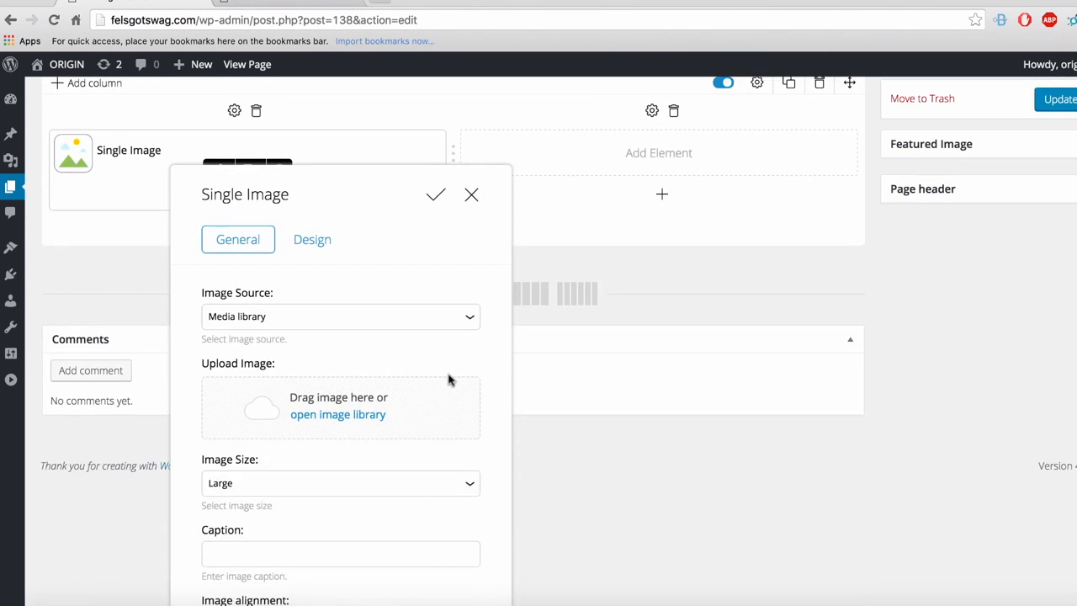
{"action": "scroll", "coordinate": [377, 373], "scroll_direction": "down", "scroll_amount": 1}
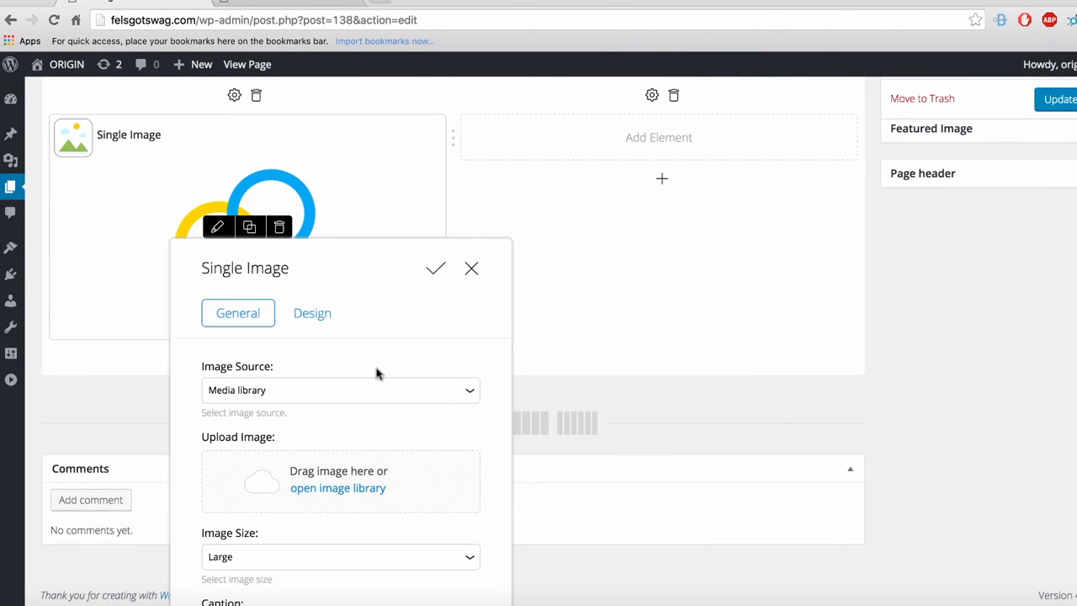
{"action": "scroll", "coordinate": [377, 372], "scroll_direction": "up", "scroll_amount": 1}
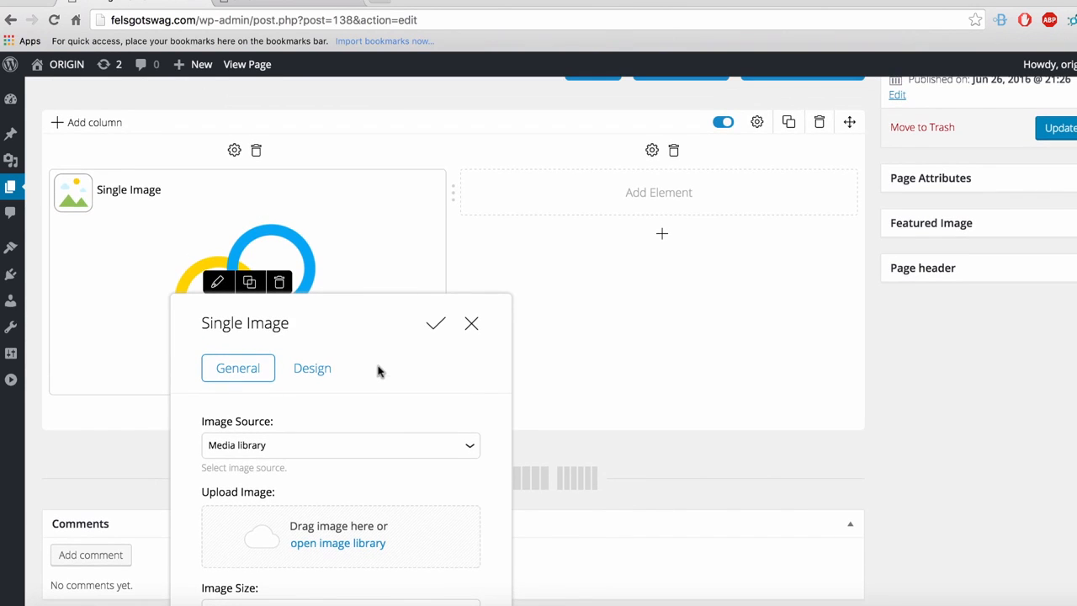
{"action": "left_click_drag", "start_coordinate": [344, 321], "coordinate": [912, 96]}
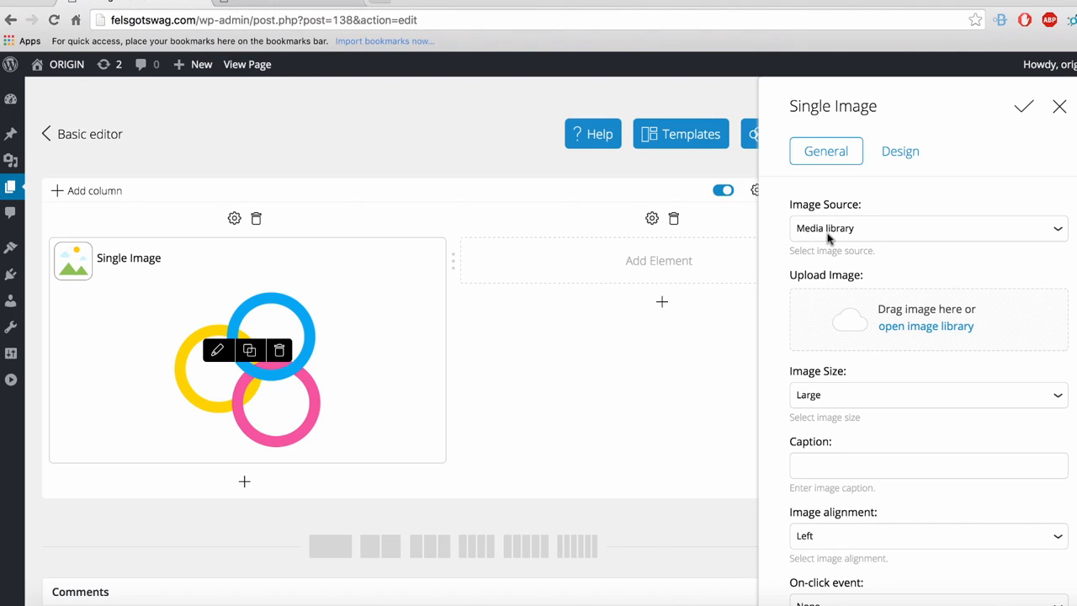
Choose image-18.png, the Origin Builder box picture, from the media library as the element's image.
{"action": "left_click", "coordinate": [934, 328]}
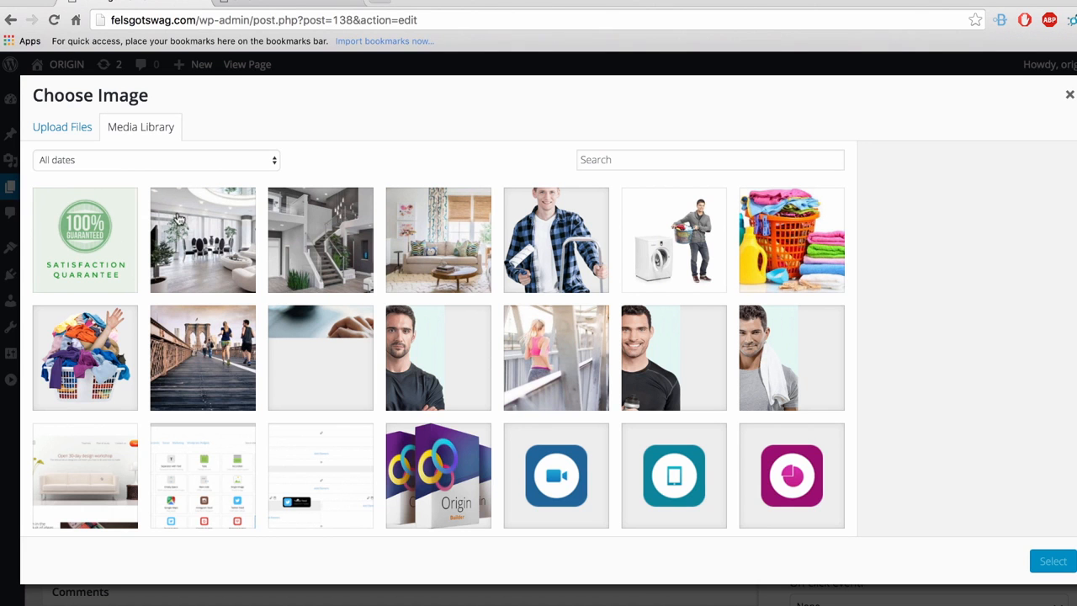
{"action": "scroll", "coordinate": [176, 221], "scroll_direction": "up", "scroll_amount": 3}
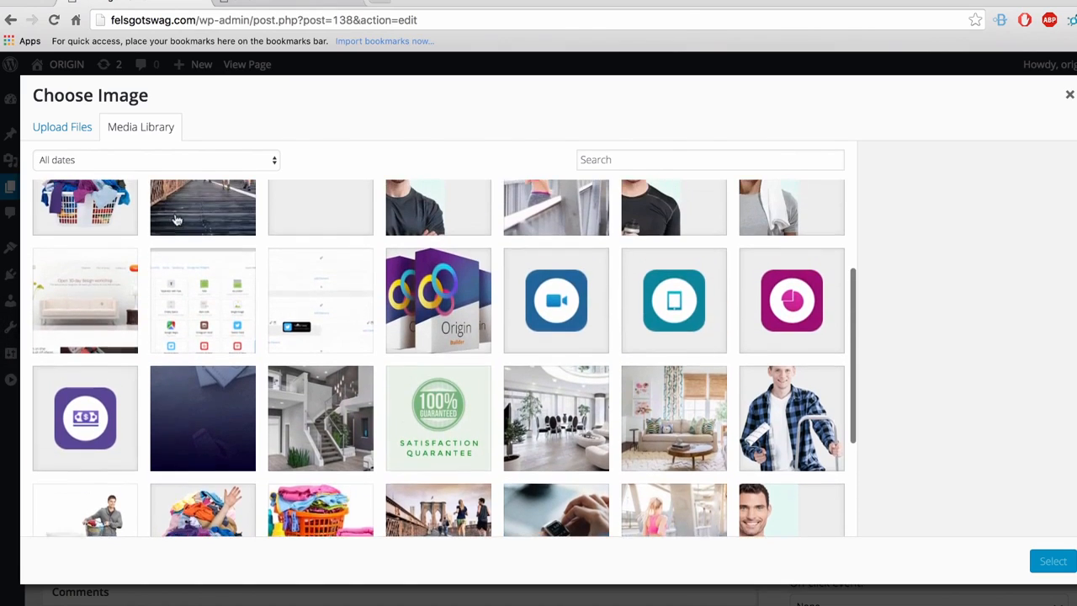
{"action": "scroll", "coordinate": [177, 220], "scroll_direction": "up", "scroll_amount": 2}
{"action": "left_click", "coordinate": [437, 392]}
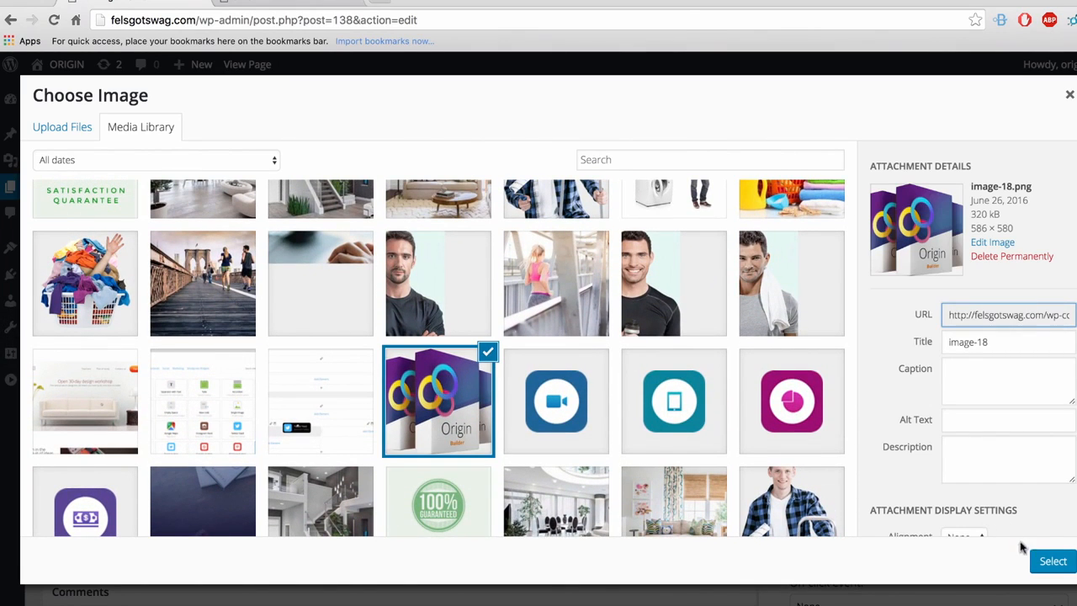
{"action": "left_click", "coordinate": [1052, 561]}
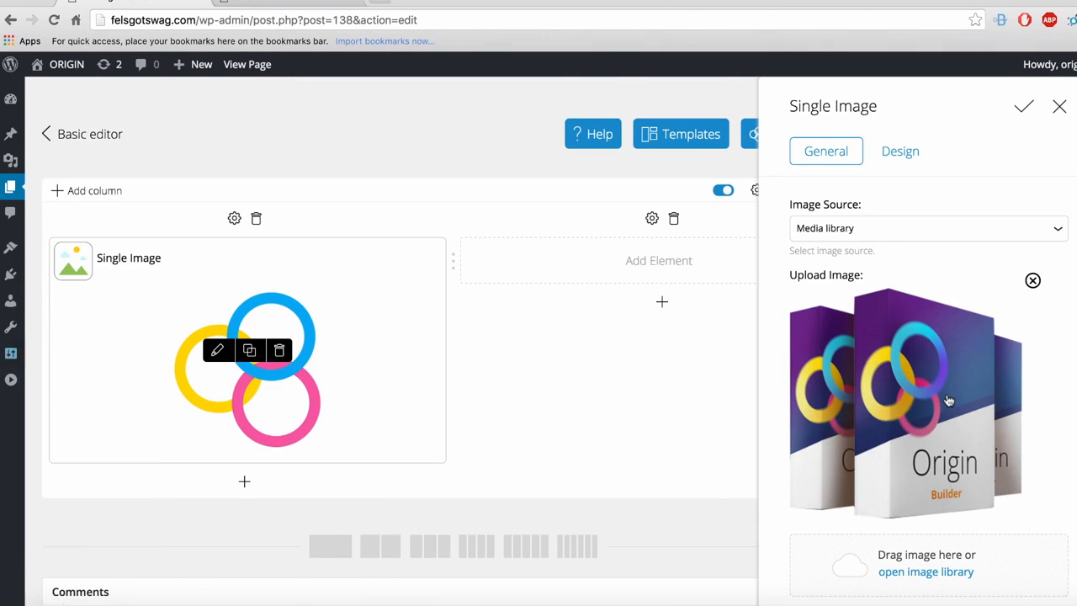
Keep the image size at Large and set the image alignment to Center.
{"action": "scroll", "coordinate": [949, 400], "scroll_direction": "down", "scroll_amount": 2}
{"action": "scroll", "coordinate": [947, 370], "scroll_direction": "down", "scroll_amount": 2}
{"action": "left_click", "coordinate": [869, 363]}
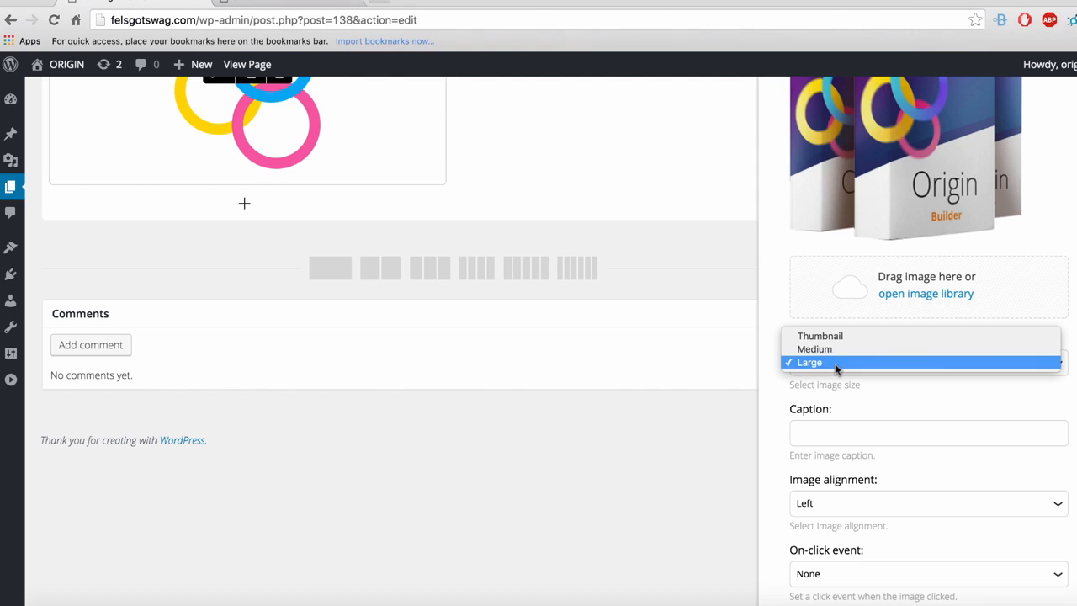
{"action": "left_click", "coordinate": [883, 385]}
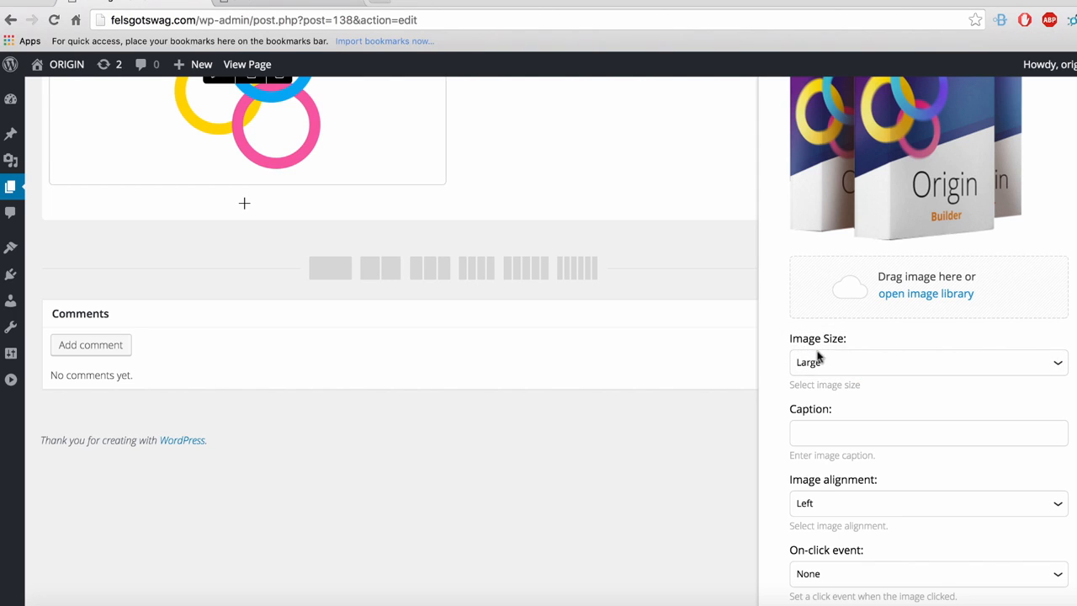
{"action": "scroll", "coordinate": [990, 411], "scroll_direction": "down", "scroll_amount": 2}
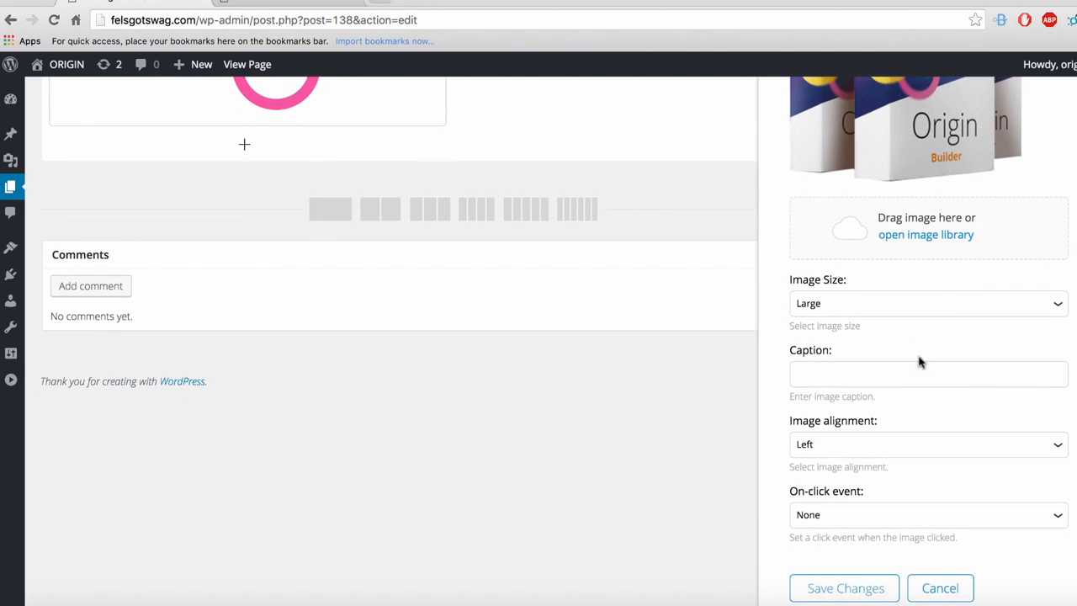
{"action": "left_click", "coordinate": [1052, 443]}
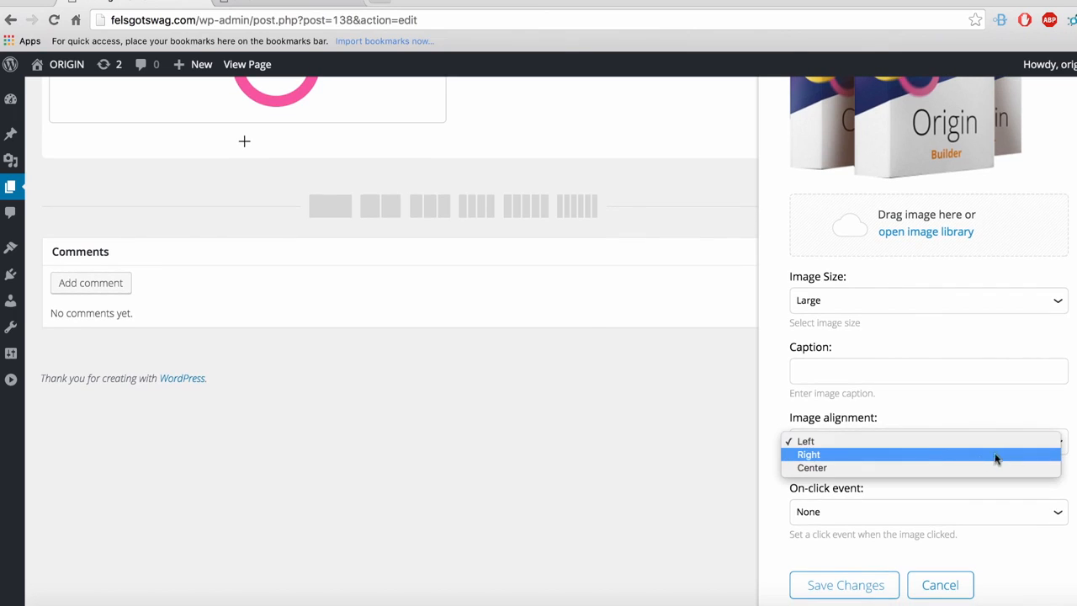
{"action": "left_click", "coordinate": [921, 467]}
Review the available image size, image alignment and on-click event options of the Single Image element without changing them.
{"action": "scroll", "coordinate": [211, 332], "scroll_direction": "up", "scroll_amount": 5}
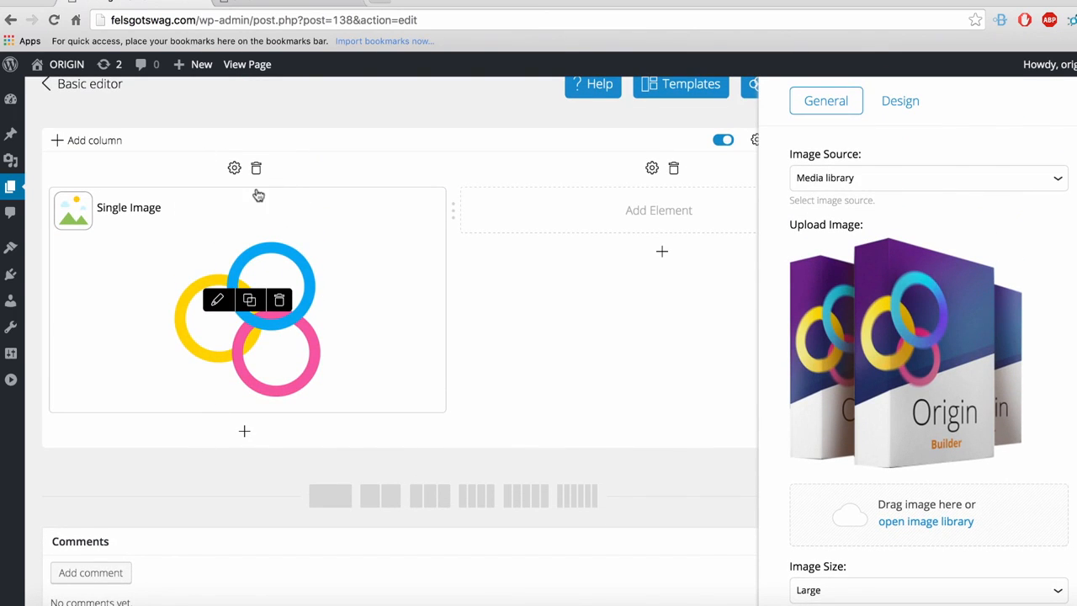
{"action": "mouse_move", "coordinate": [980, 333]}
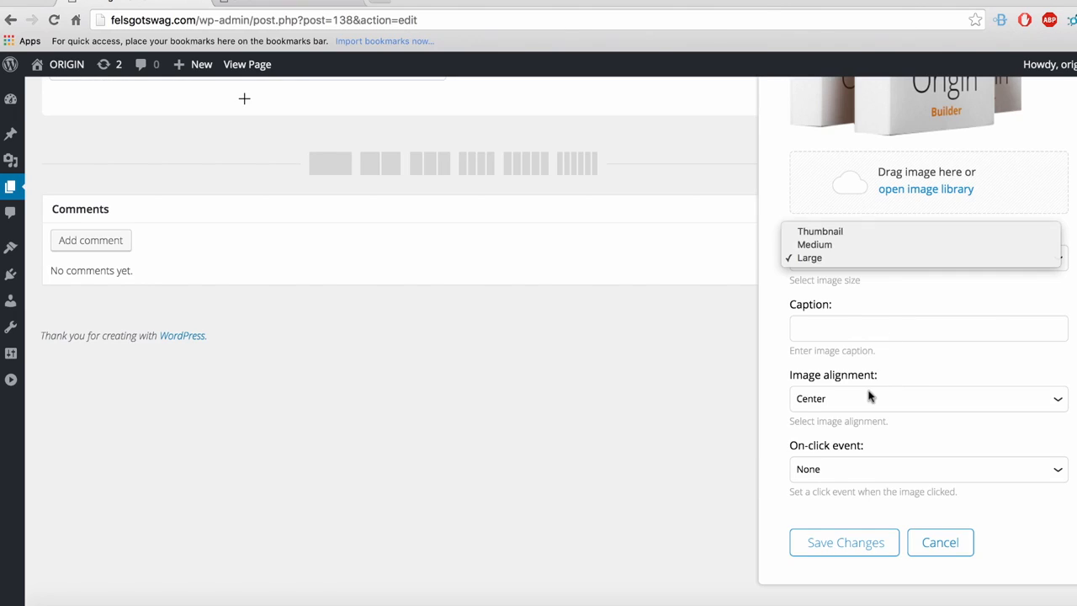
{"action": "left_click", "coordinate": [870, 397]}
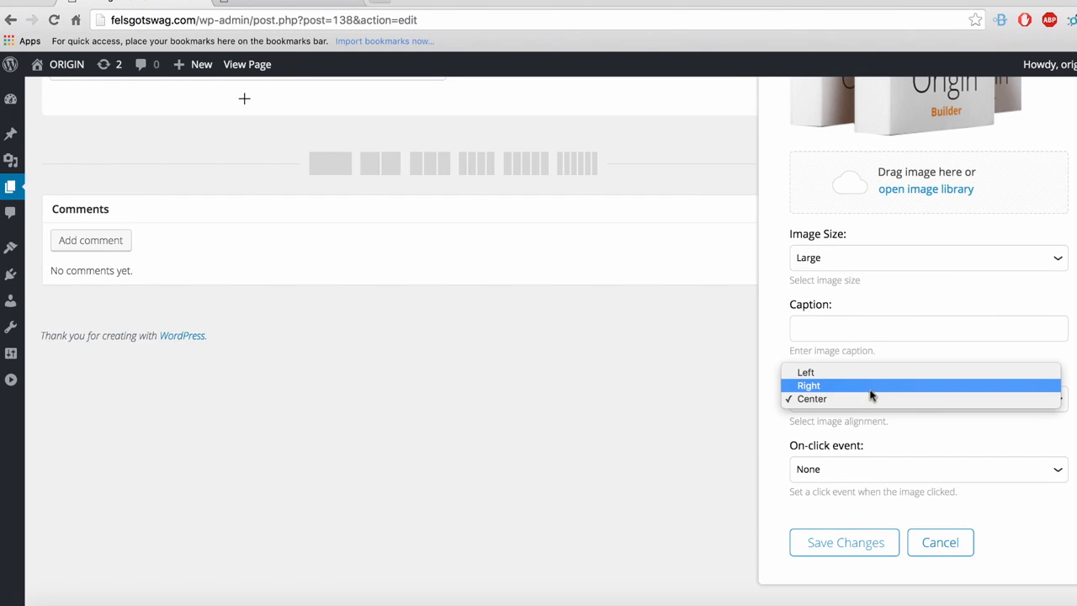
{"action": "left_click", "coordinate": [862, 423]}
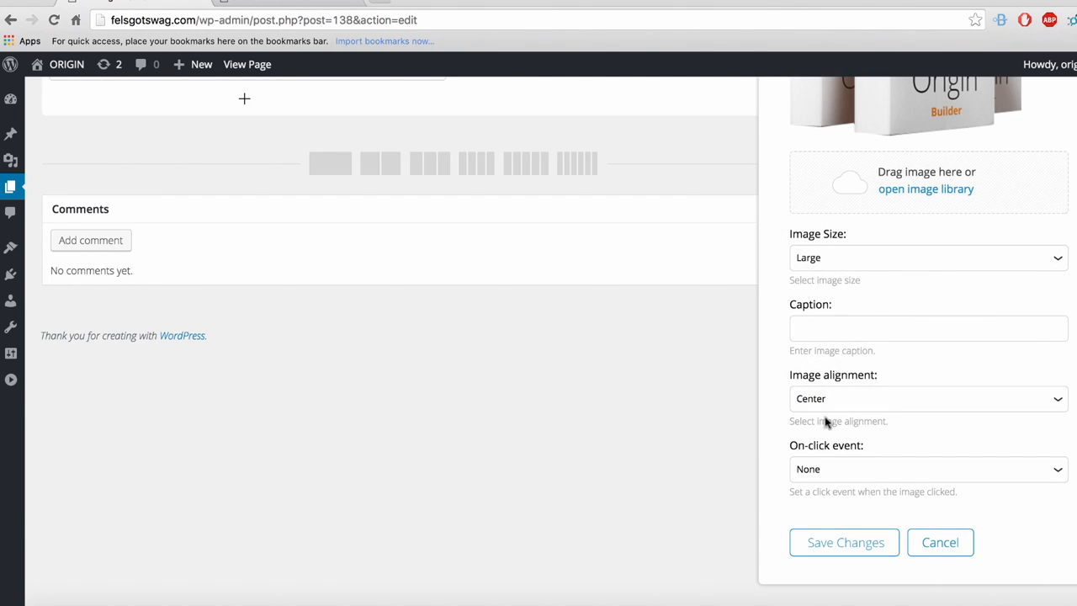
{"action": "left_click", "coordinate": [880, 465]}
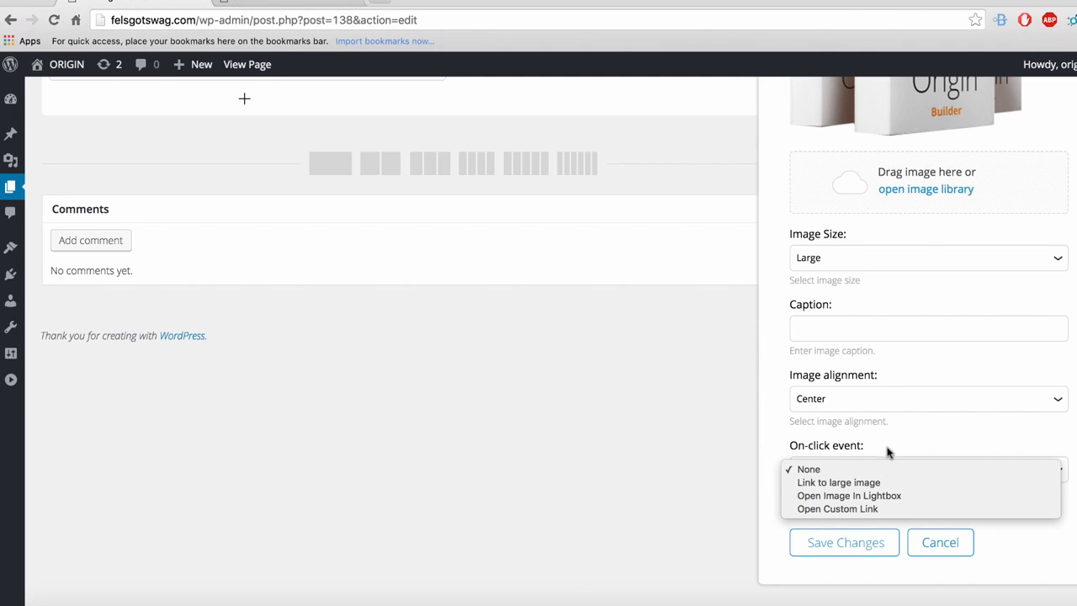
{"action": "left_click", "coordinate": [959, 431]}
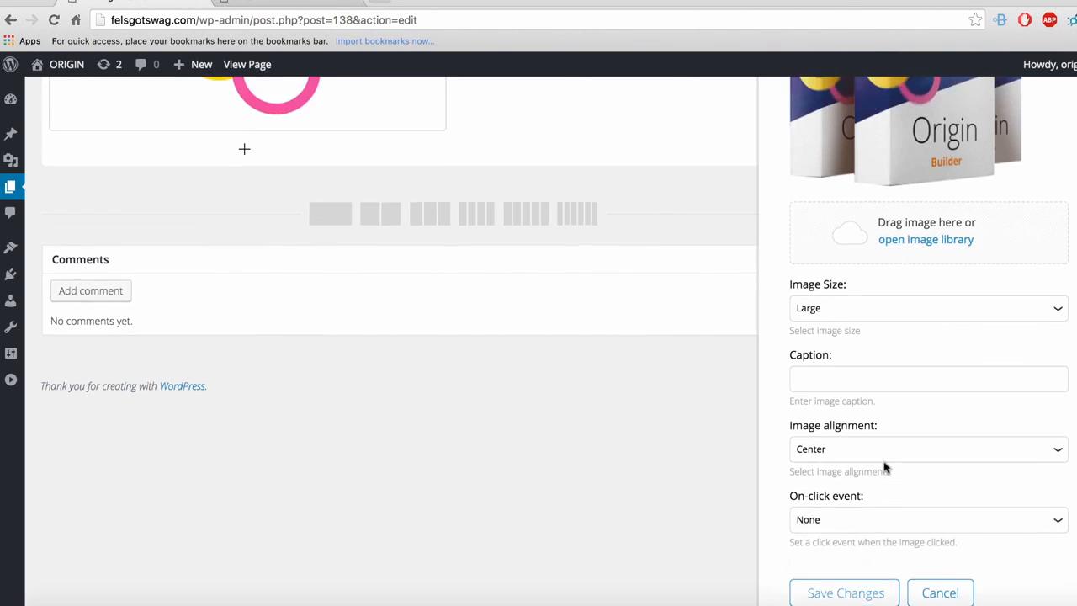
Look over the Single Image element's design settings, such as margin, padding and border, and save the element.
{"action": "scroll", "coordinate": [886, 461], "scroll_direction": "up", "scroll_amount": 10}
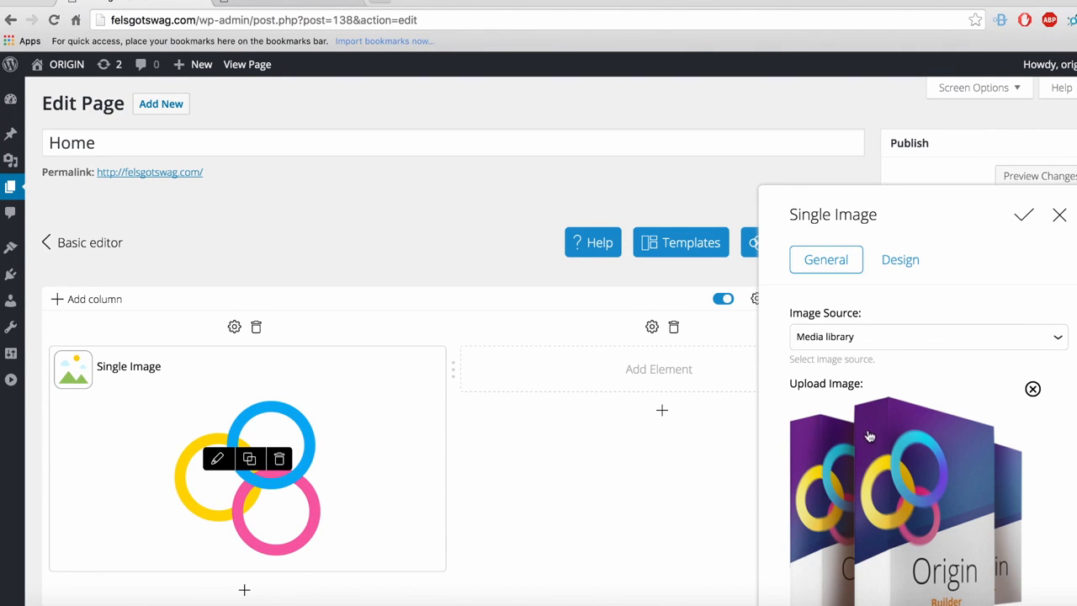
{"action": "scroll", "coordinate": [870, 433], "scroll_direction": "down", "scroll_amount": 2}
{"action": "left_click", "coordinate": [903, 204]}
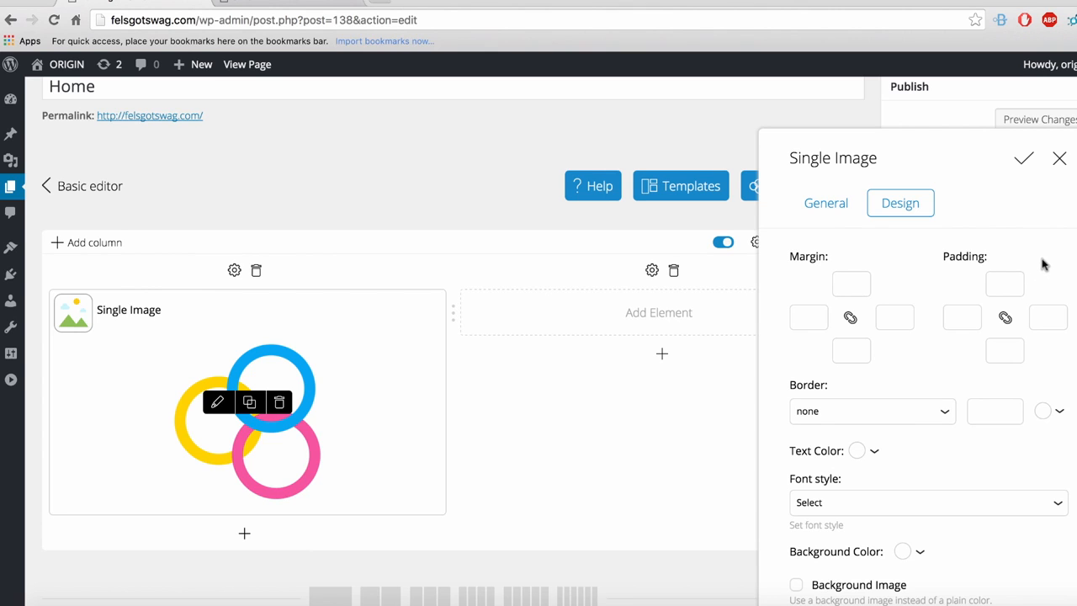
{"action": "scroll", "coordinate": [839, 347], "scroll_direction": "down", "scroll_amount": 2}
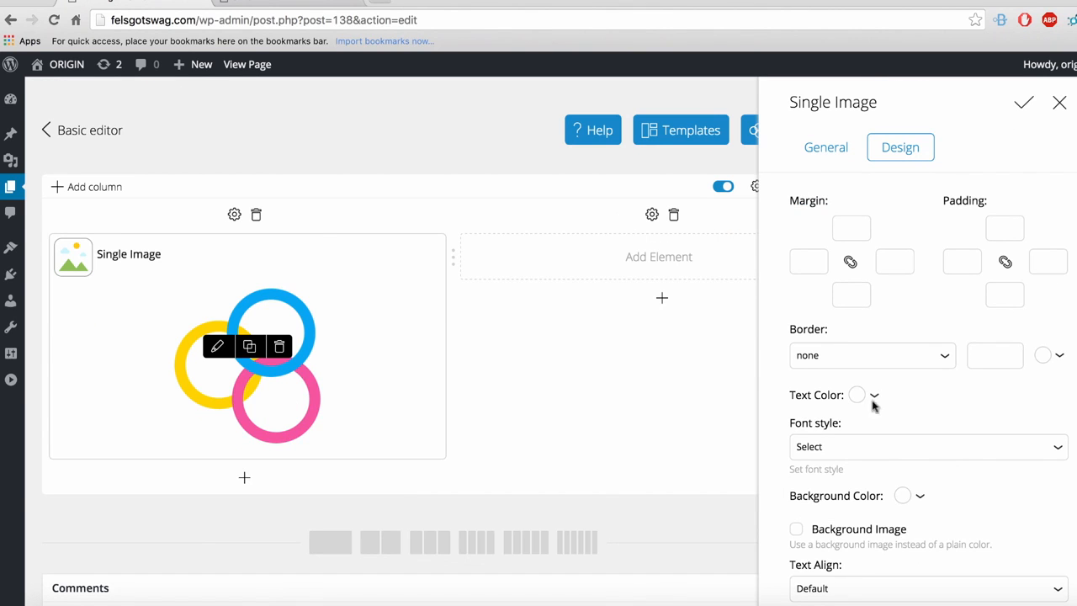
{"action": "scroll", "coordinate": [944, 408], "scroll_direction": "down", "scroll_amount": 3}
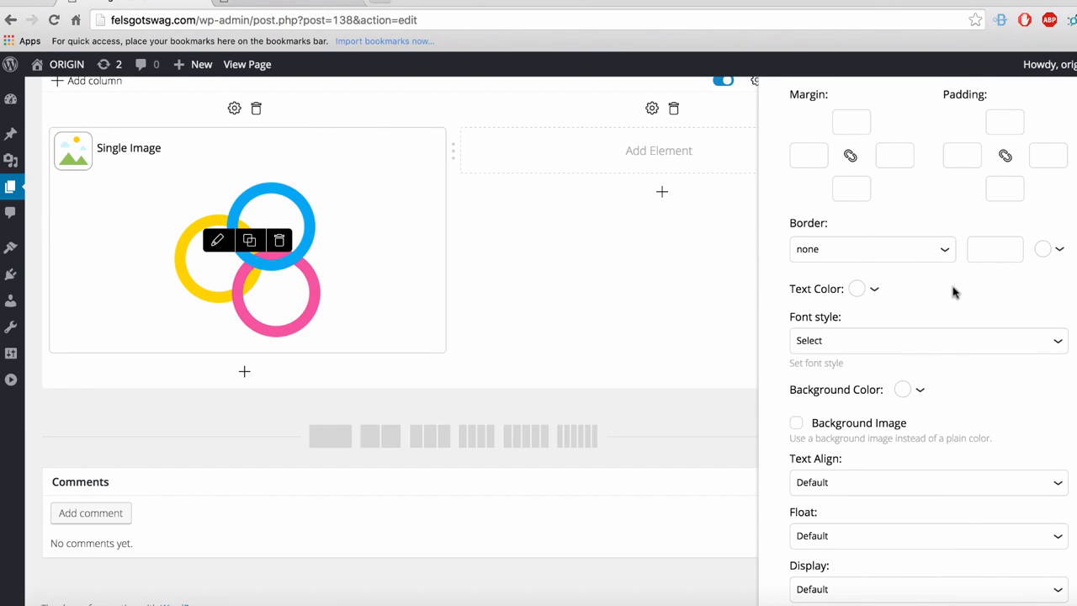
{"action": "scroll", "coordinate": [959, 278], "scroll_direction": "up", "scroll_amount": 3}
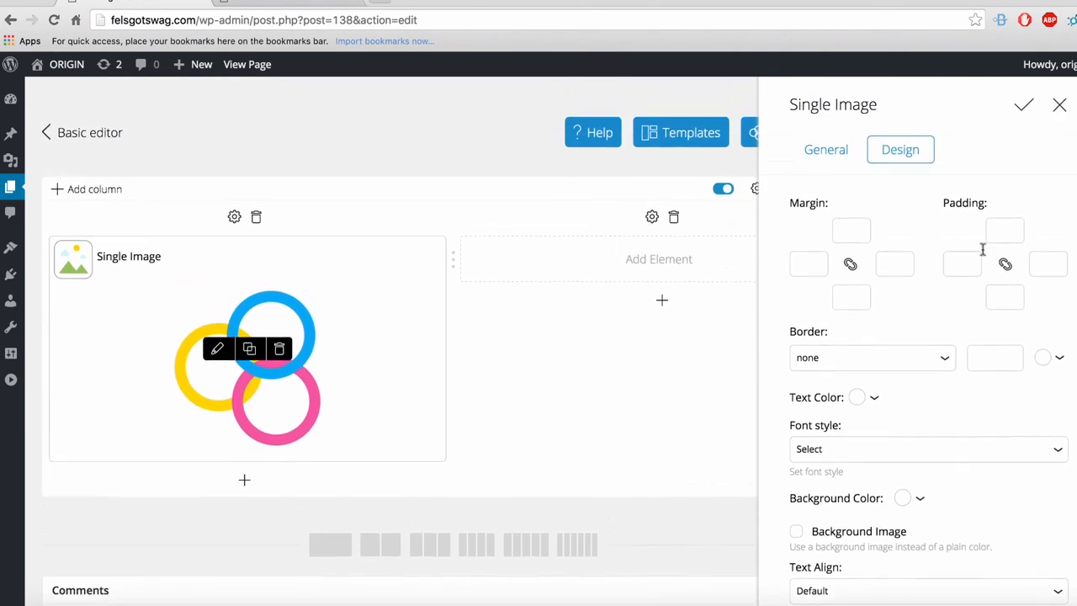
{"action": "left_click", "coordinate": [1025, 108]}
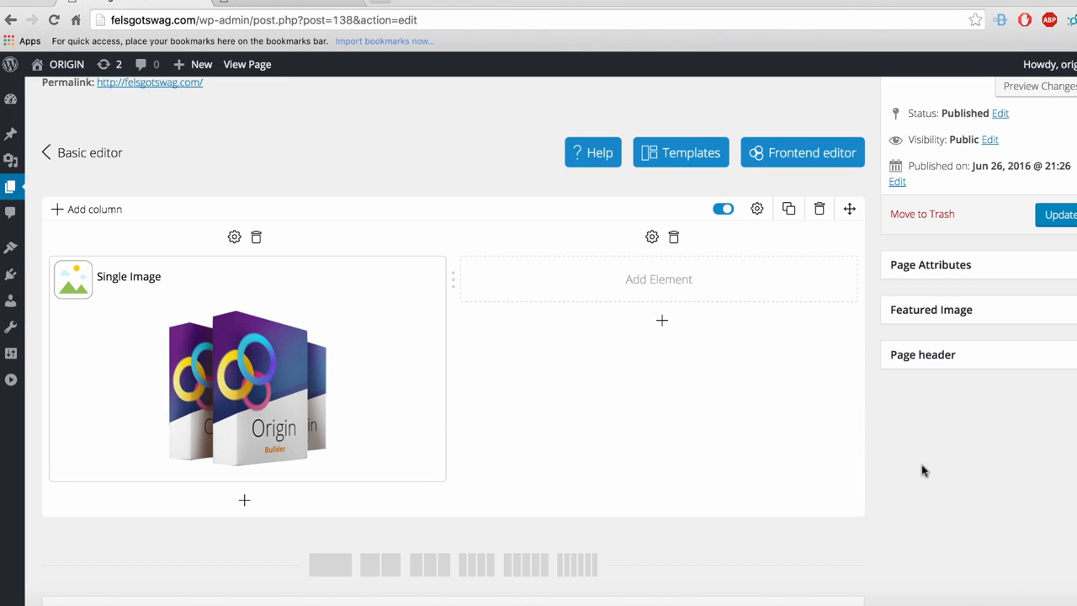
Update the Home page and open it in the frontend editor.
{"action": "scroll", "coordinate": [929, 470], "scroll_direction": "up", "scroll_amount": 1}
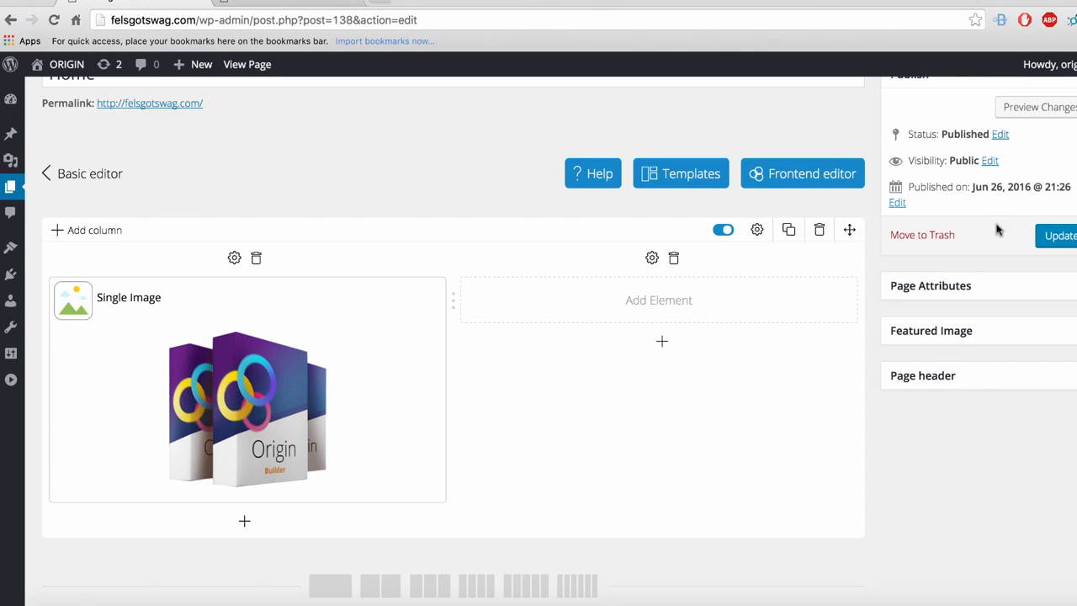
{"action": "left_click", "coordinate": [1056, 238]}
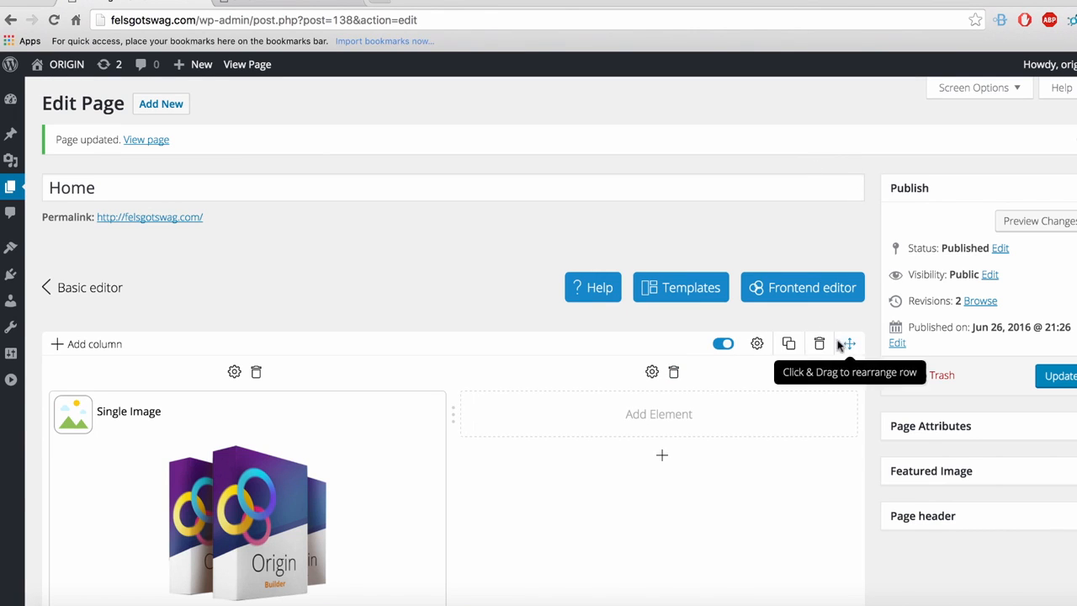
{"action": "left_click", "coordinate": [795, 299]}
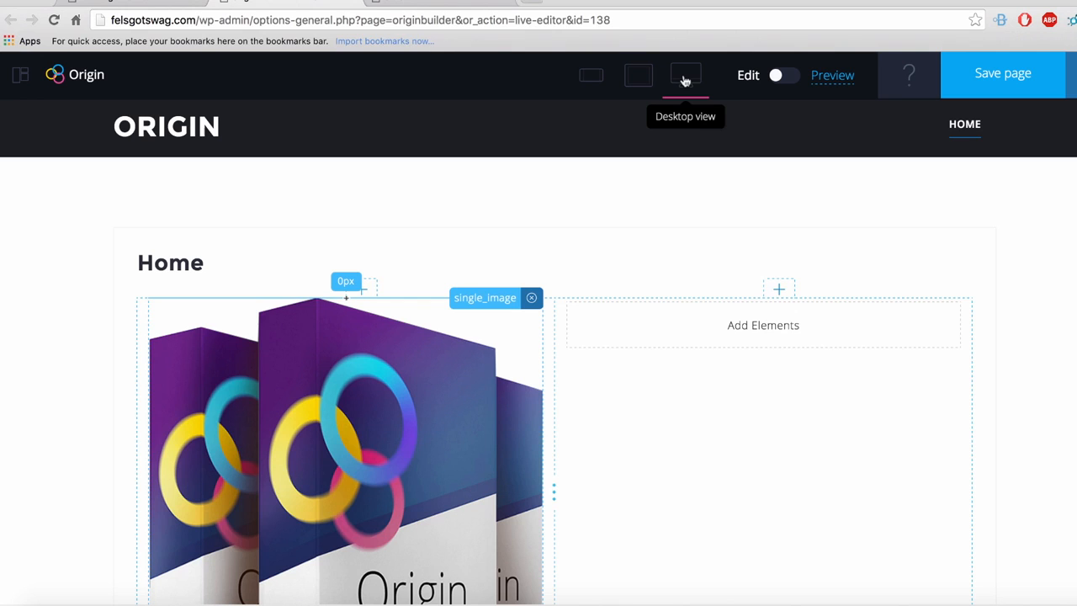
Preview the page in tablet view and in mobile view, and rotate the mobile preview to landscape.
{"action": "left_click", "coordinate": [633, 84]}
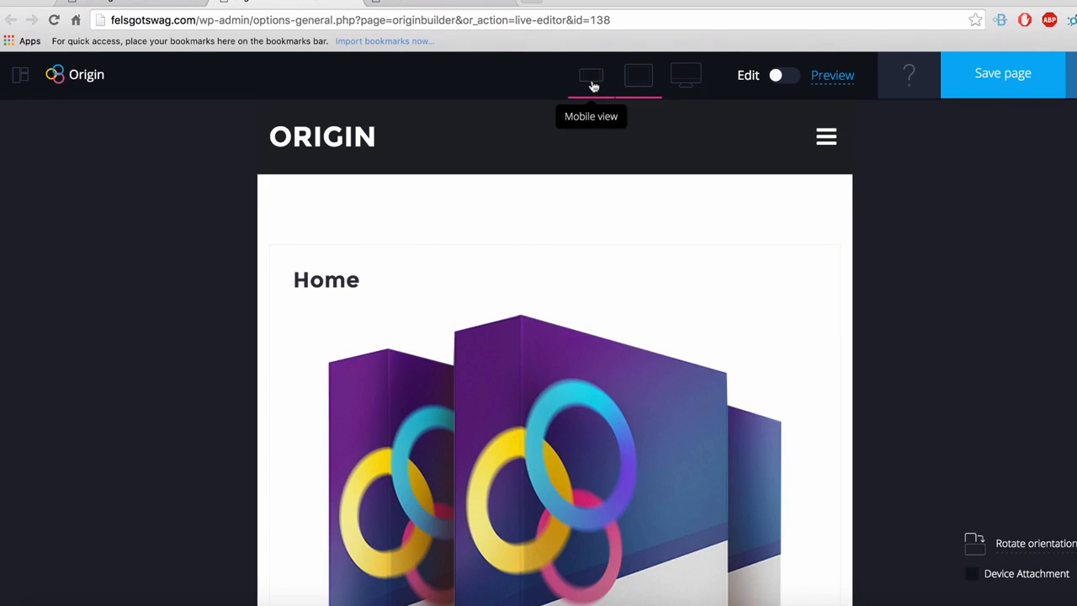
{"action": "left_click", "coordinate": [593, 85]}
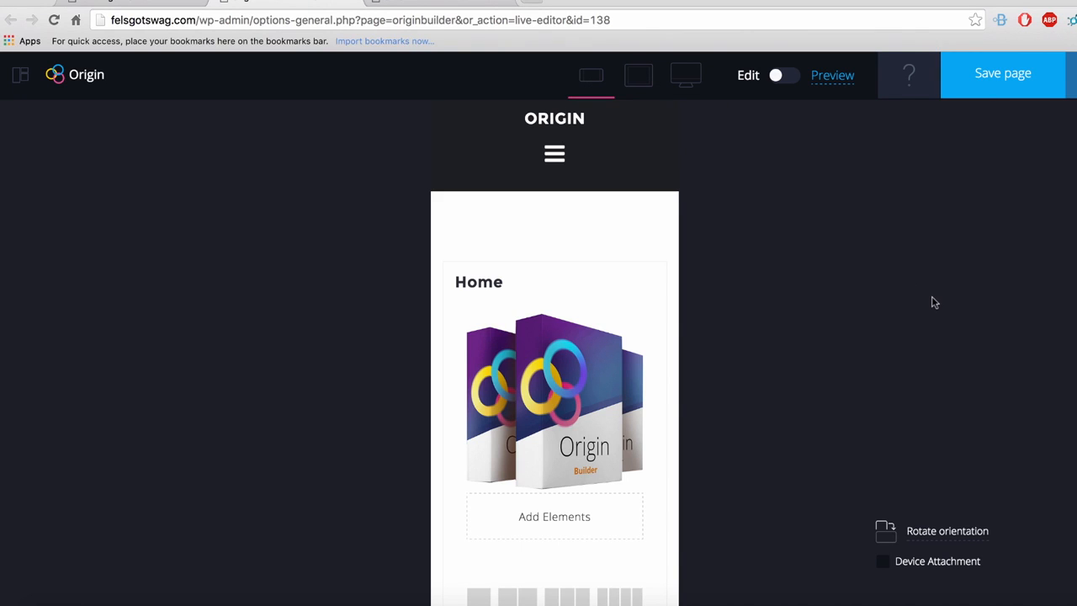
{"action": "scroll", "coordinate": [934, 305], "scroll_direction": "down", "scroll_amount": 1}
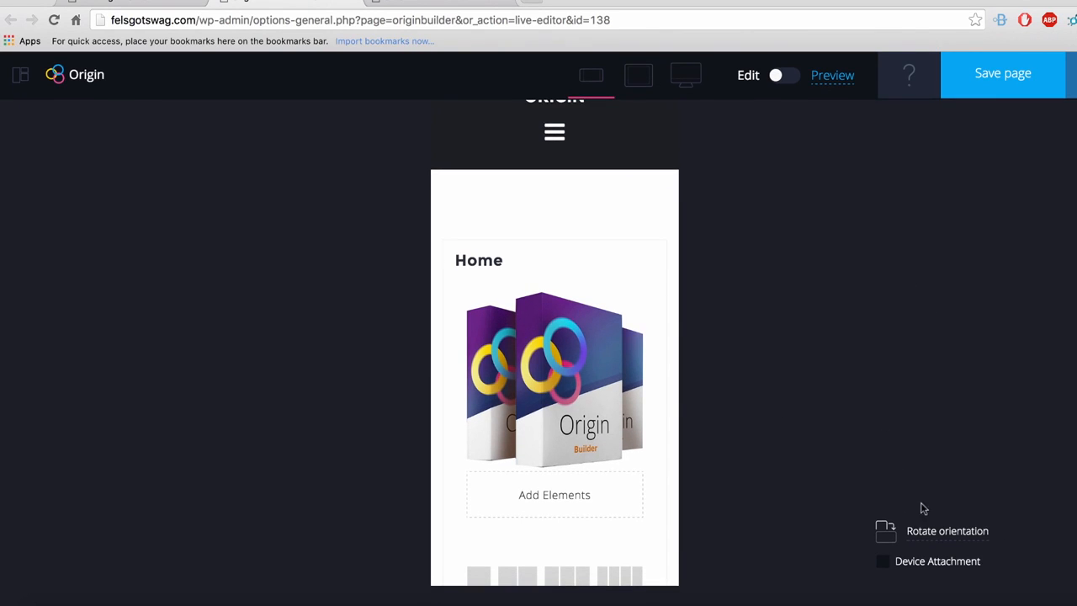
{"action": "left_click", "coordinate": [966, 537]}
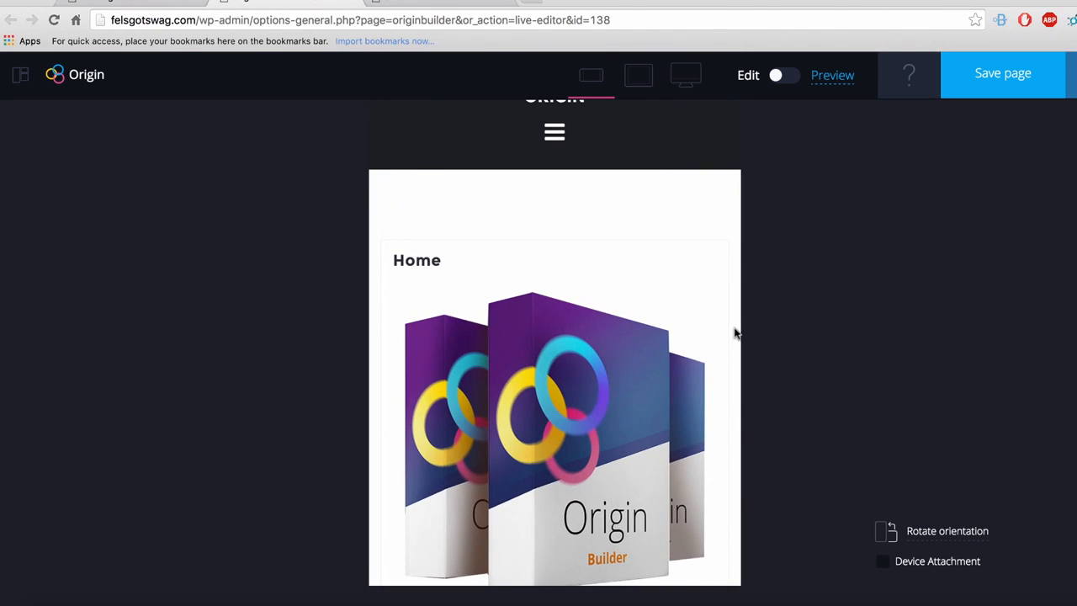
Turn on Device Attachment, preview the page in both mobile and tablet orientations, and return to desktop view.
{"action": "left_click", "coordinate": [957, 570]}
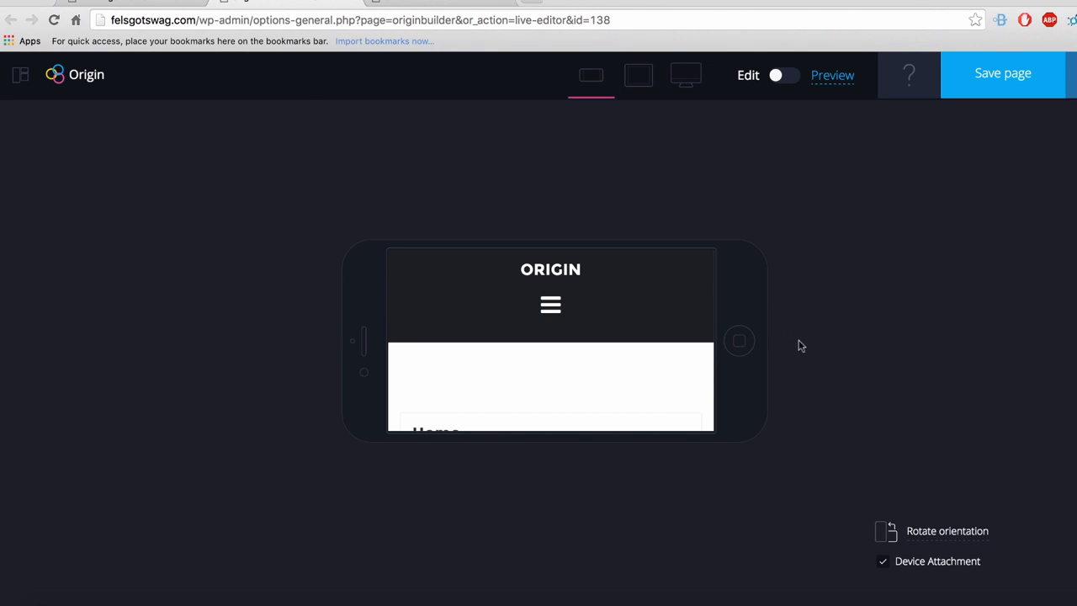
{"action": "left_click", "coordinate": [959, 537]}
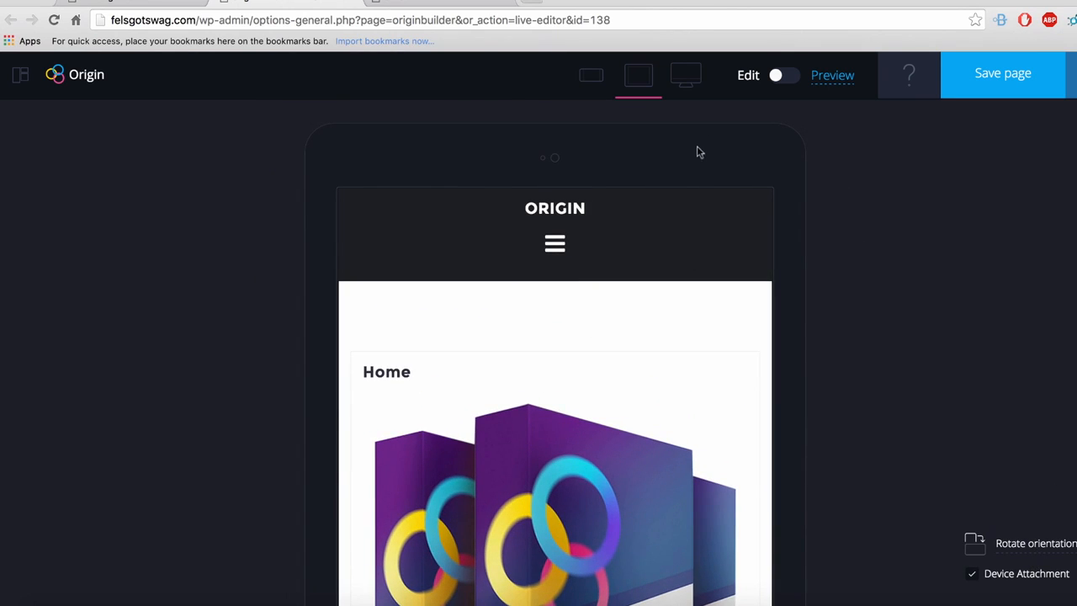
{"action": "left_click", "coordinate": [1008, 542]}
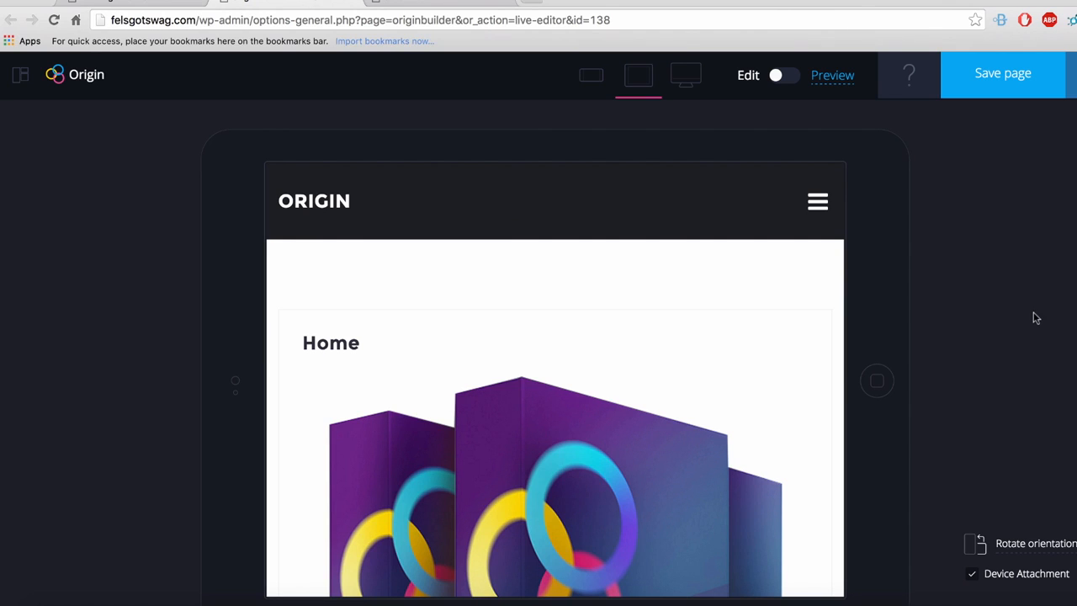
{"action": "left_click", "coordinate": [685, 78]}
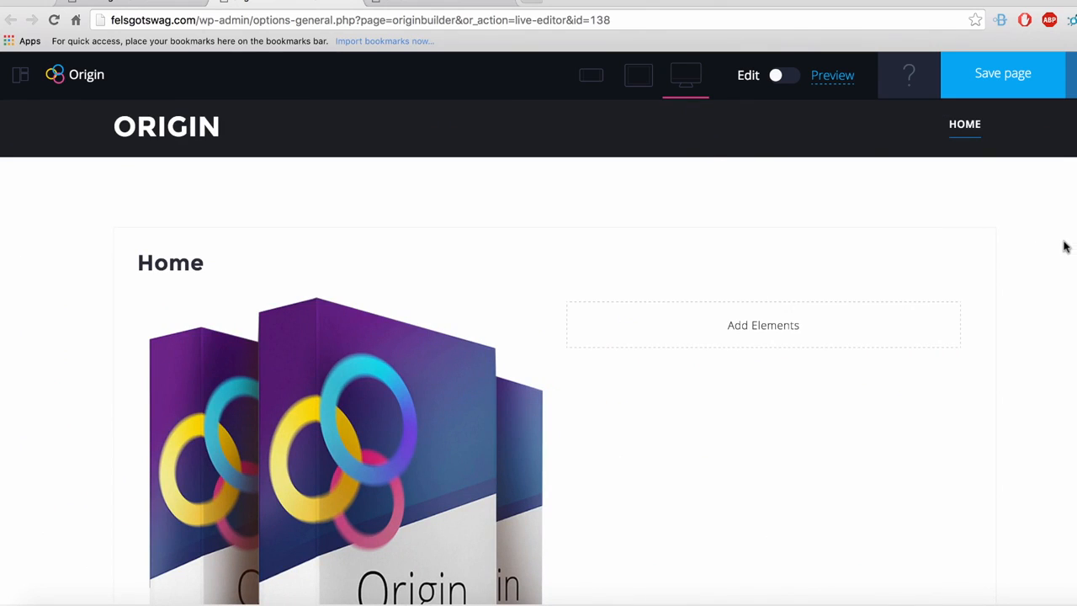
Check the page layout mockup in the image editor and switch back to the live editor in the browser.
{"action": "scroll", "coordinate": [1066, 247], "scroll_direction": "down", "scroll_amount": 1}
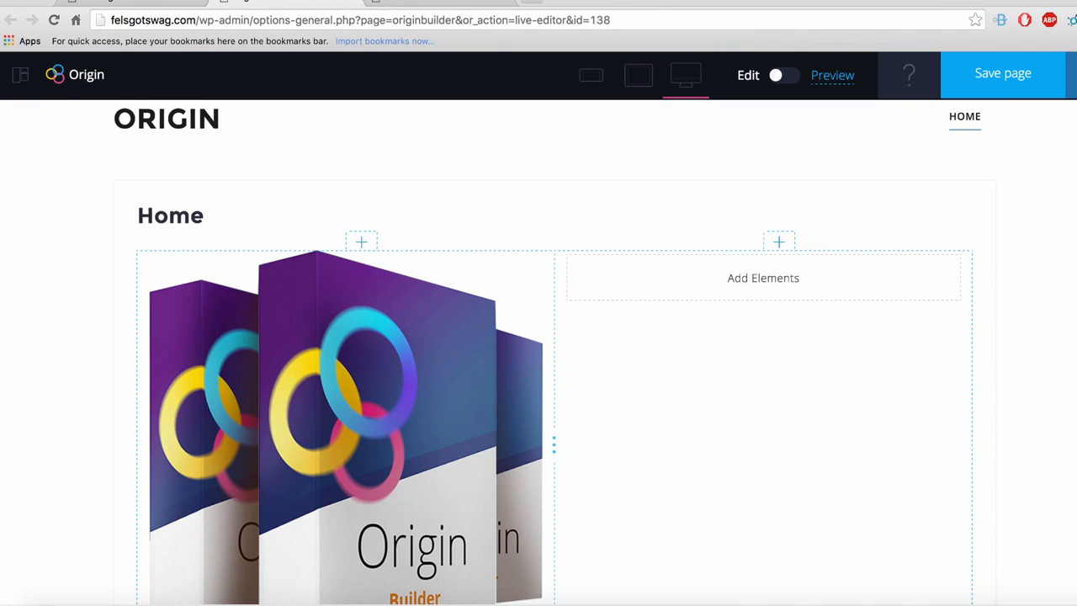
{"action": "left_click", "coordinate": [549, 597]}
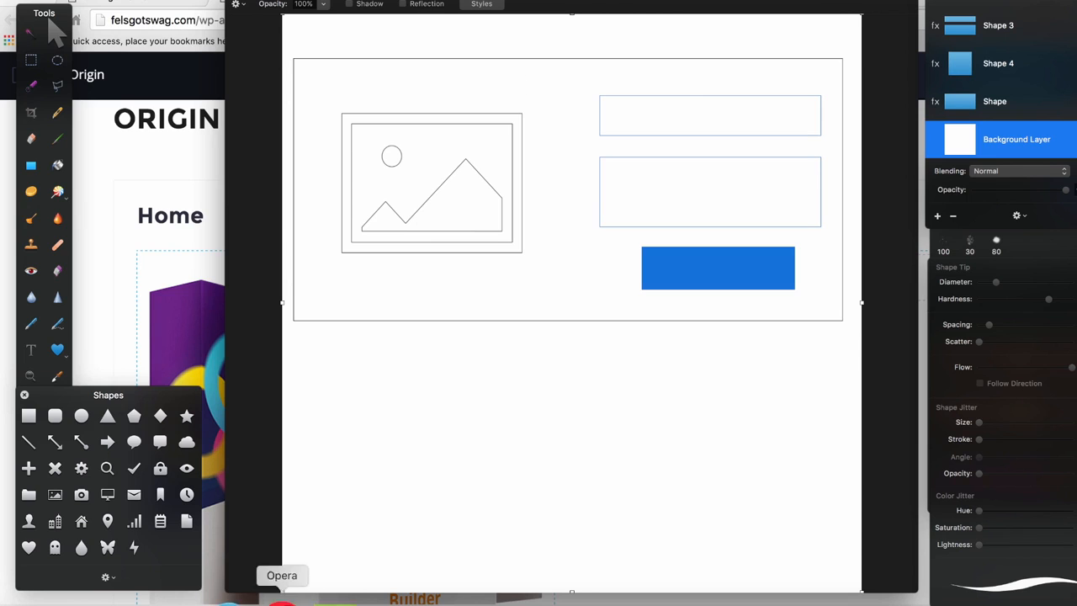
{"action": "left_click", "coordinate": [204, 600]}
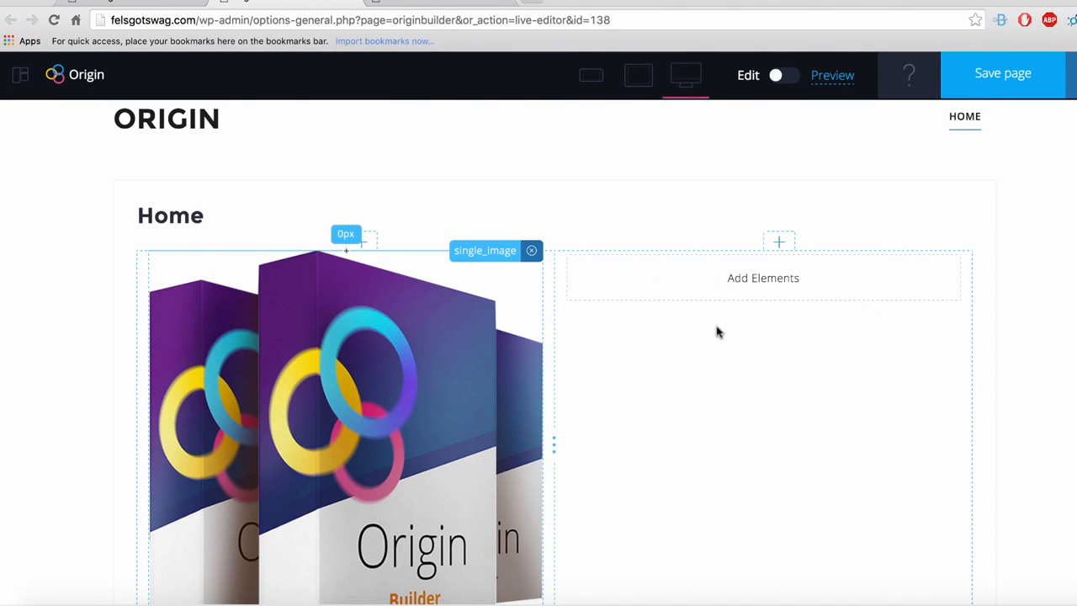
Add a Text element to the empty second column and replace its sample text with "Origin Builder".
{"action": "left_click", "coordinate": [763, 283]}
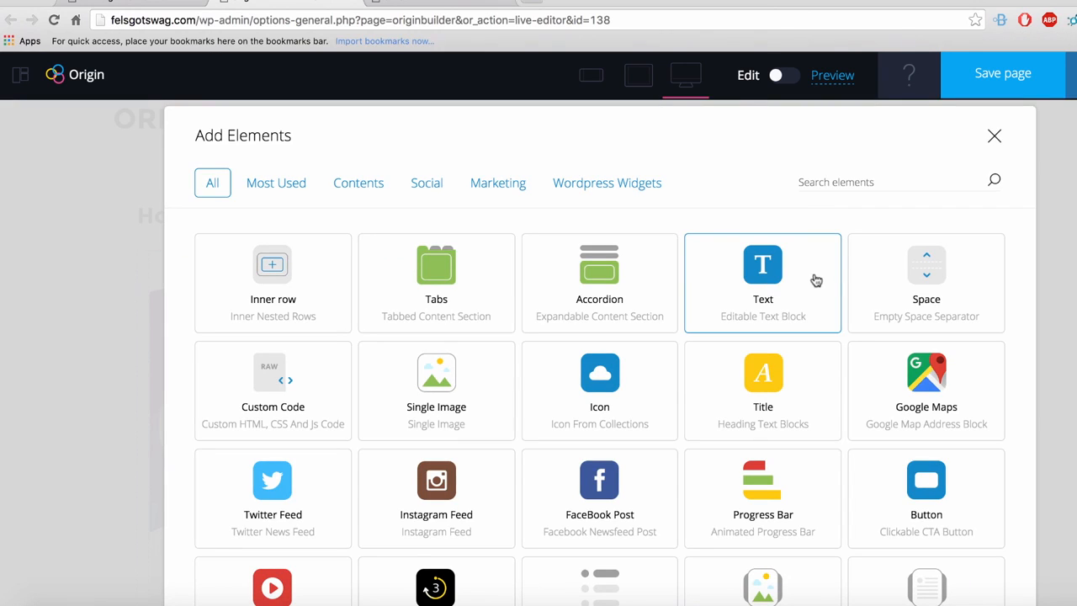
{"action": "left_click", "coordinate": [764, 286]}
{"action": "key", "text": "super+a"}
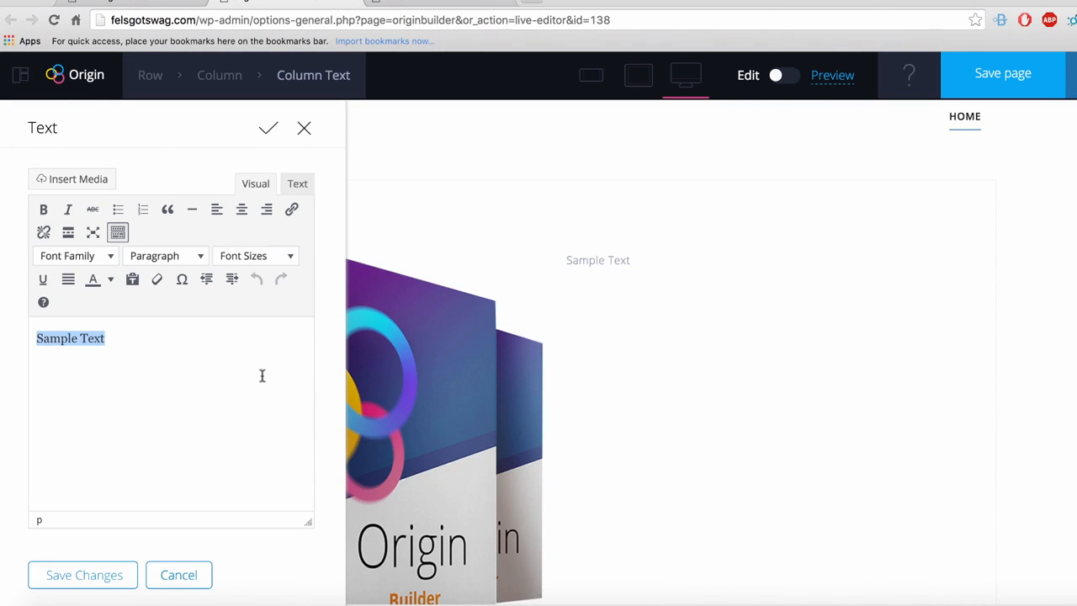
{"action": "type", "text": "Origin Builder"}
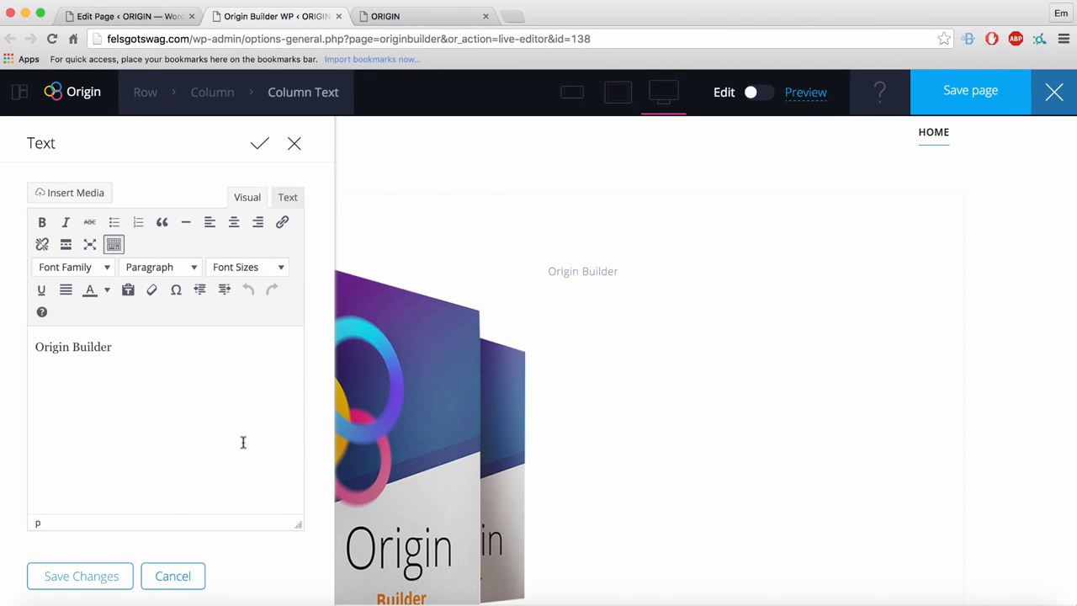
Center the "Origin Builder" text and set its font family to Open Sans.
{"action": "left_click", "coordinate": [72, 267]}
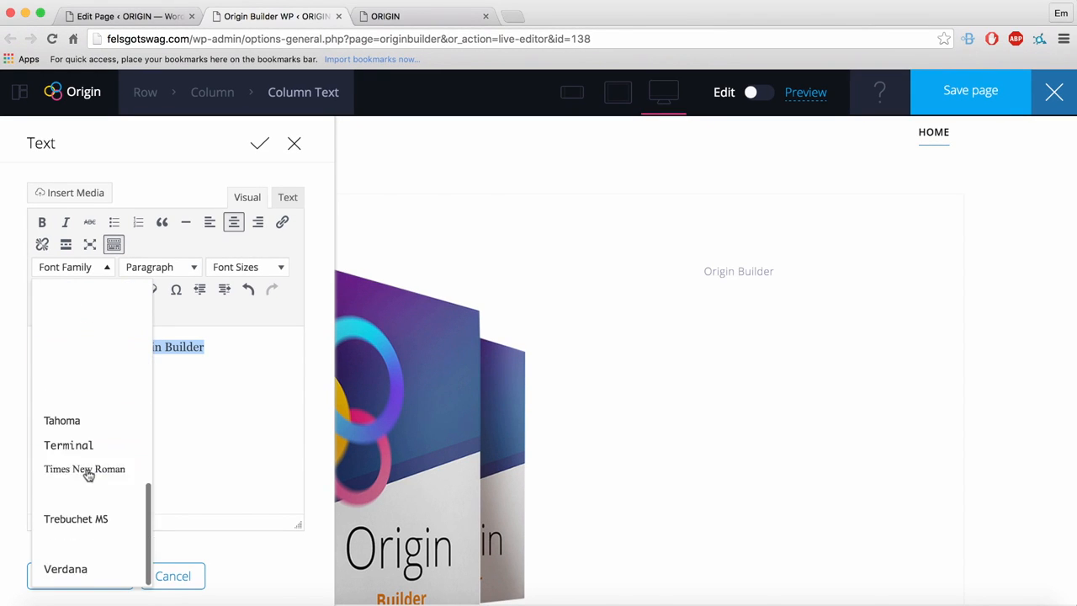
{"action": "scroll", "coordinate": [86, 471], "scroll_direction": "up", "scroll_amount": 10}
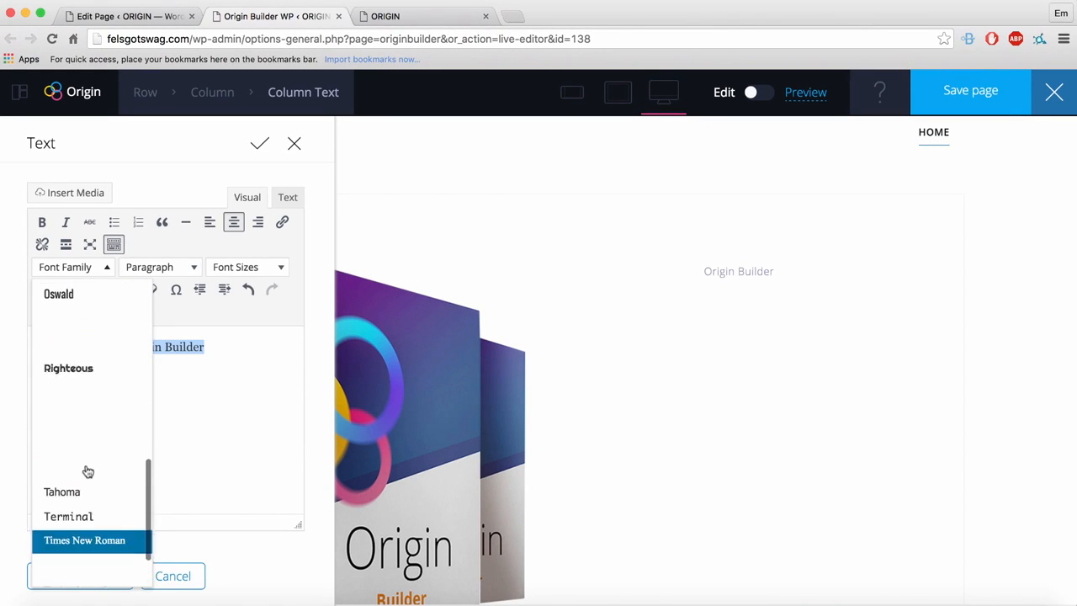
{"action": "scroll", "coordinate": [86, 446], "scroll_direction": "up", "scroll_amount": 2}
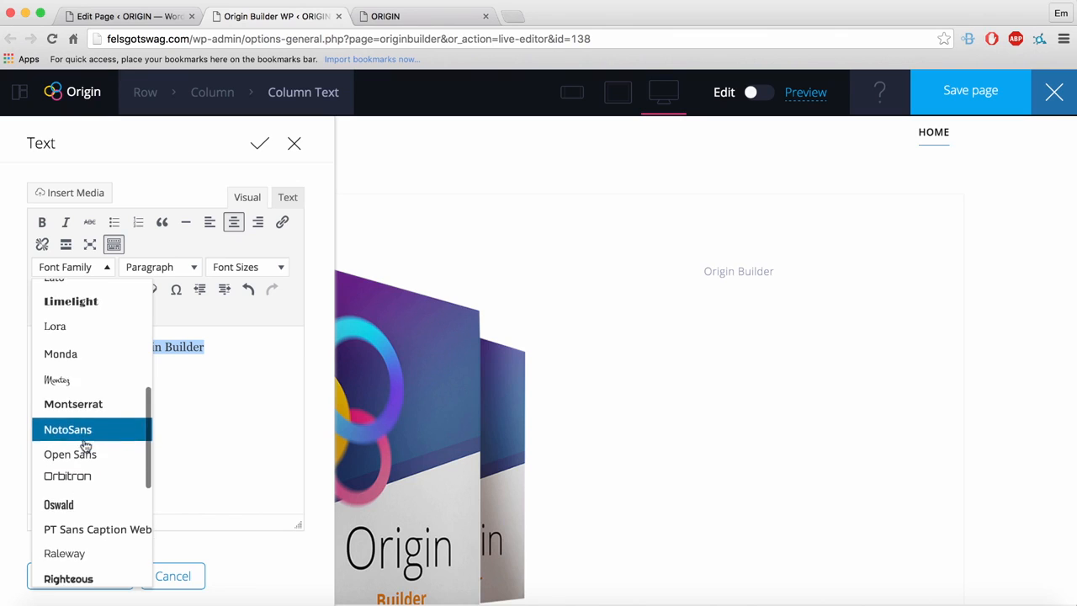
{"action": "scroll", "coordinate": [84, 444], "scroll_direction": "down", "scroll_amount": 4}
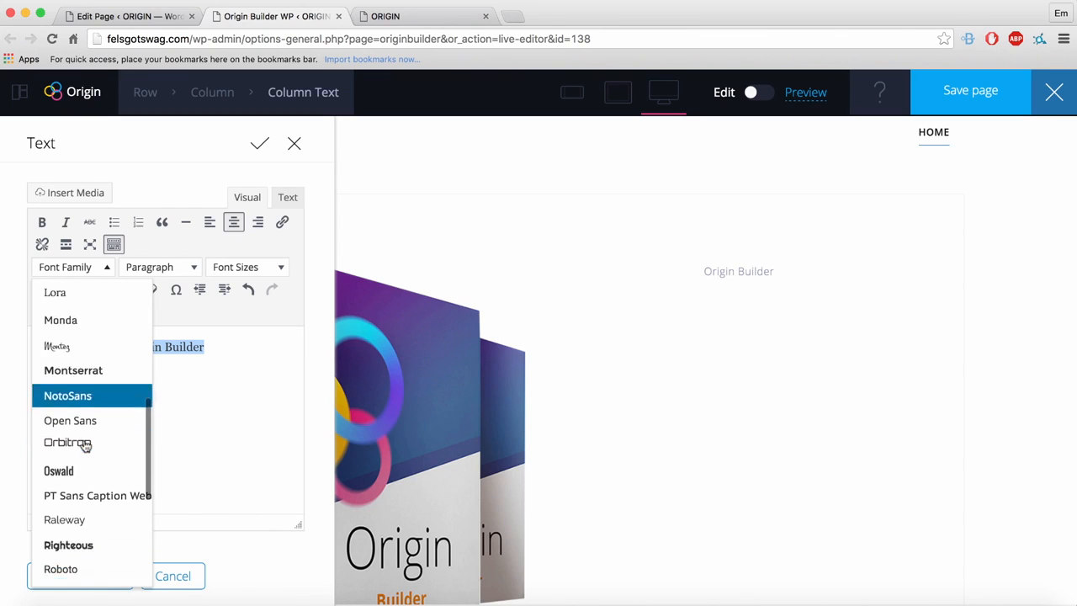
{"action": "left_click", "coordinate": [85, 313]}
Set the font size of the "Origin Builder" text to 40px.
{"action": "left_click", "coordinate": [264, 267]}
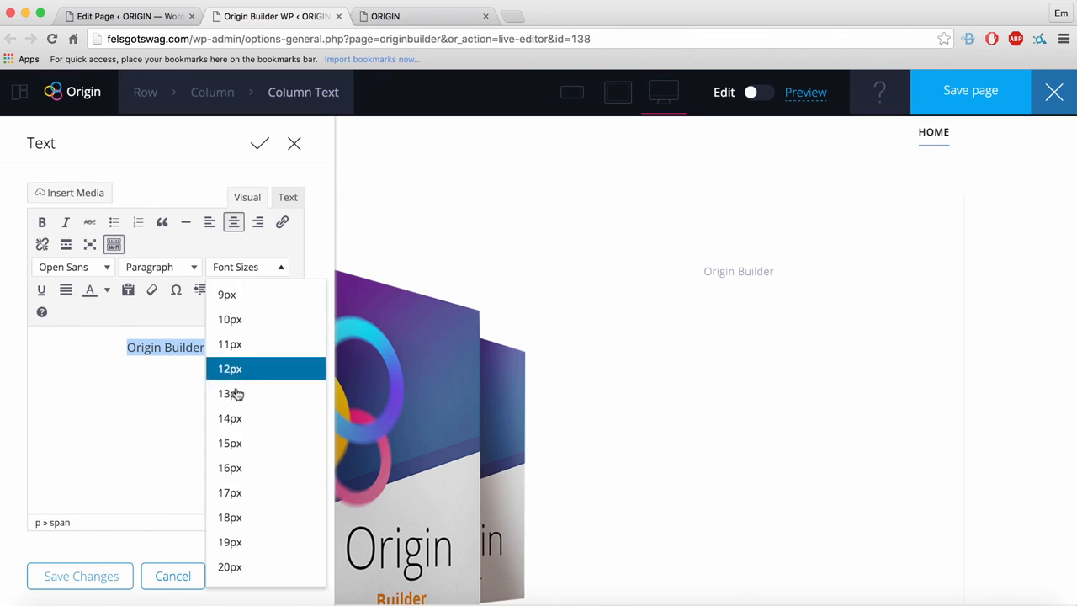
{"action": "scroll", "coordinate": [254, 484], "scroll_direction": "down", "scroll_amount": 5}
{"action": "scroll", "coordinate": [256, 485], "scroll_direction": "down", "scroll_amount": 2}
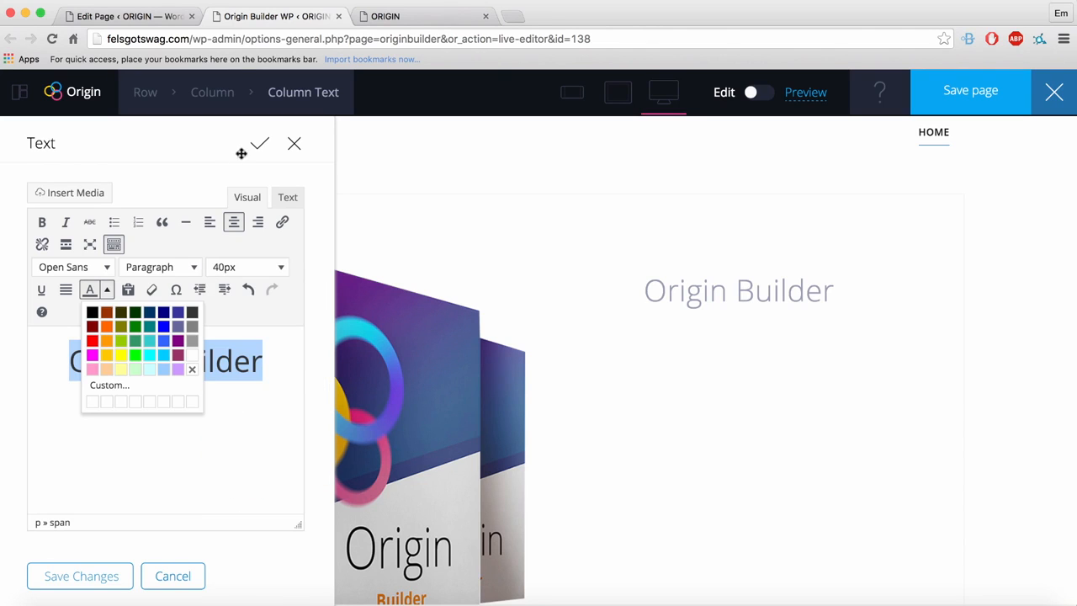
Apply the formatting changes made to the "Origin Builder" text element.
{"action": "scroll", "coordinate": [259, 149], "scroll_direction": "down", "scroll_amount": 1}
{"action": "scroll", "coordinate": [258, 149], "scroll_direction": "up", "scroll_amount": 1}
{"action": "left_click", "coordinate": [260, 150]}
Duplicate the "Origin Builder" text element within the second column.
{"action": "scroll", "coordinate": [813, 334], "scroll_direction": "down", "scroll_amount": 4}
{"action": "scroll", "coordinate": [788, 279], "scroll_direction": "up", "scroll_amount": 3}
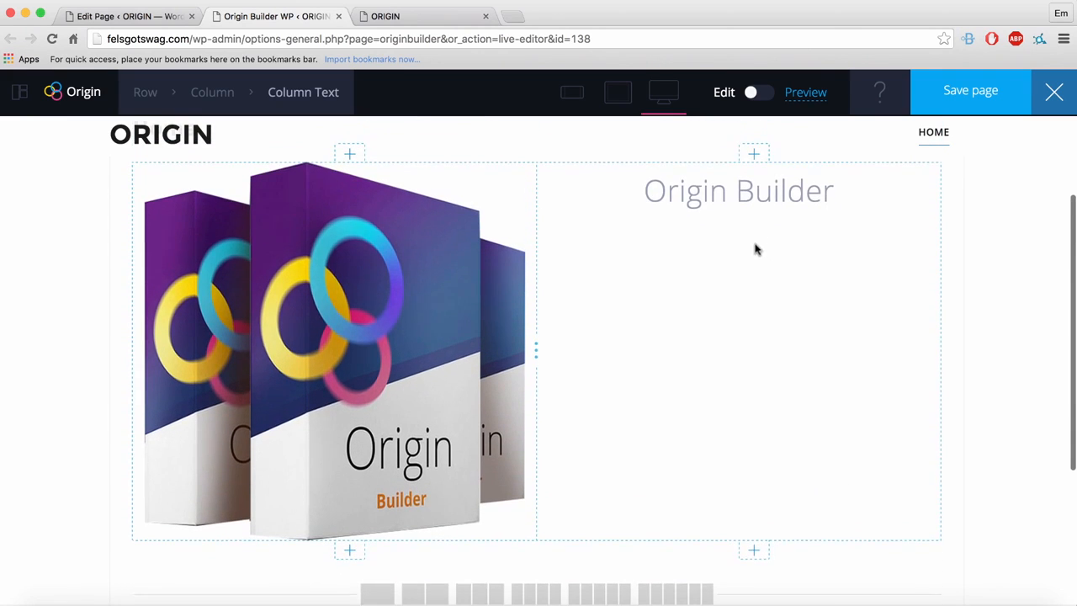
{"action": "scroll", "coordinate": [758, 247], "scroll_direction": "down", "scroll_amount": 1}
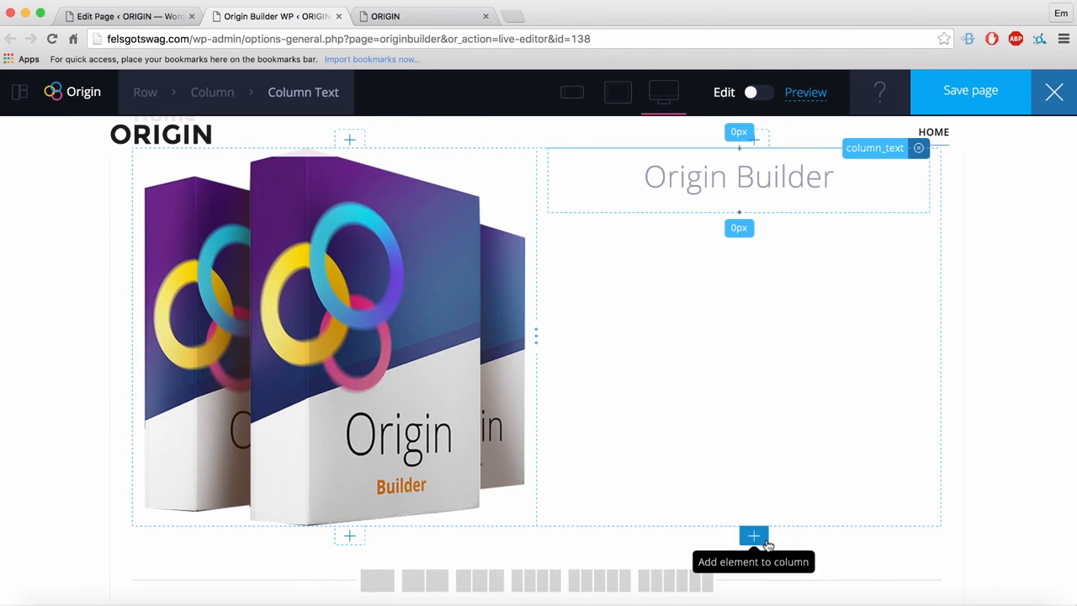
{"action": "scroll", "coordinate": [766, 543], "scroll_direction": "up", "scroll_amount": 4}
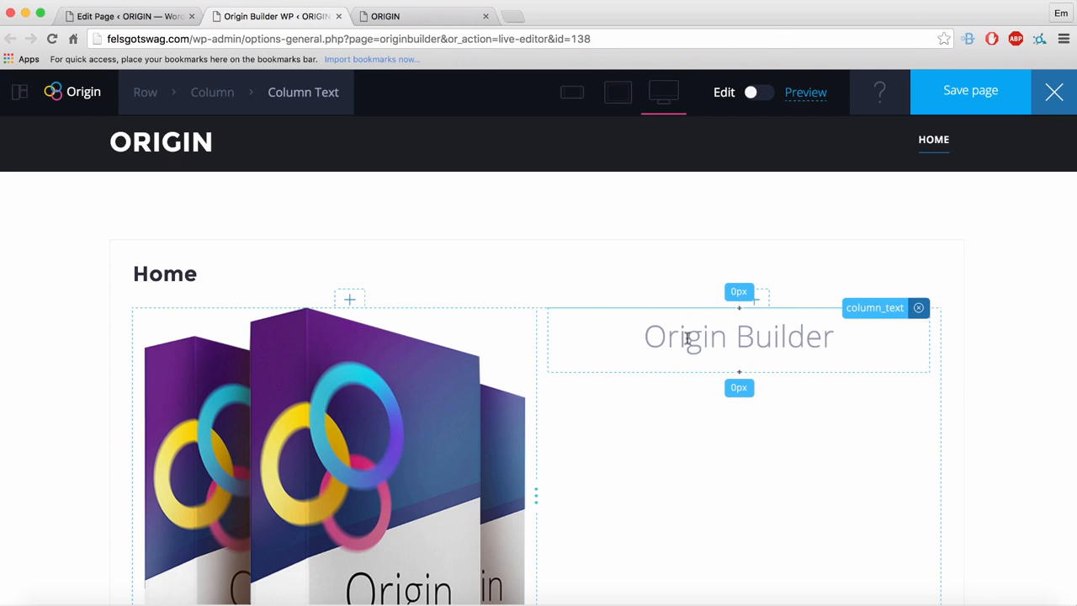
{"action": "scroll", "coordinate": [794, 447], "scroll_direction": "down", "scroll_amount": 5}
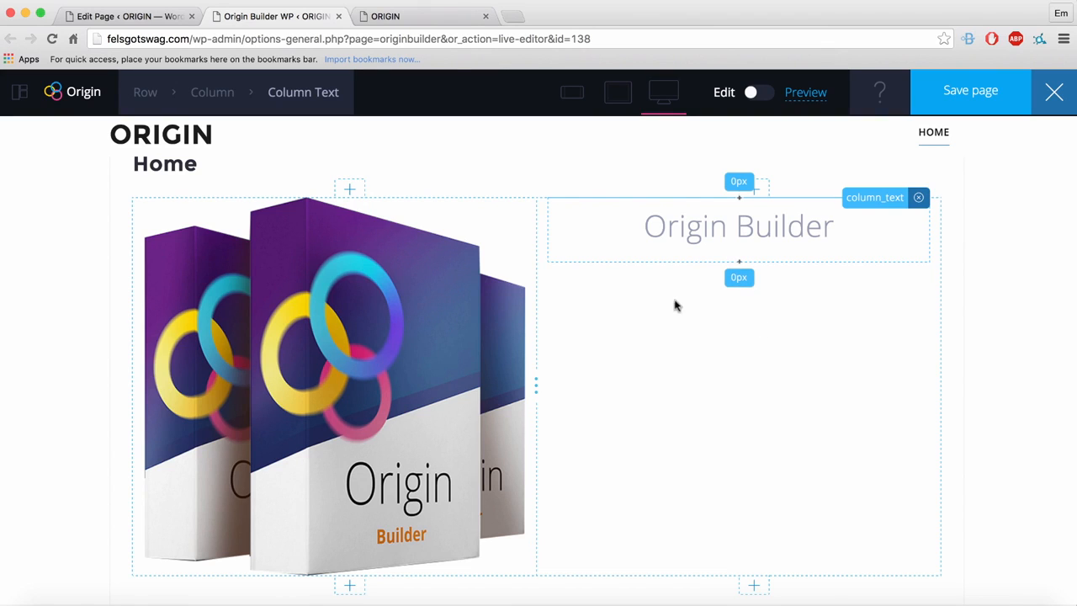
{"action": "scroll", "coordinate": [771, 505], "scroll_direction": "down", "scroll_amount": 3}
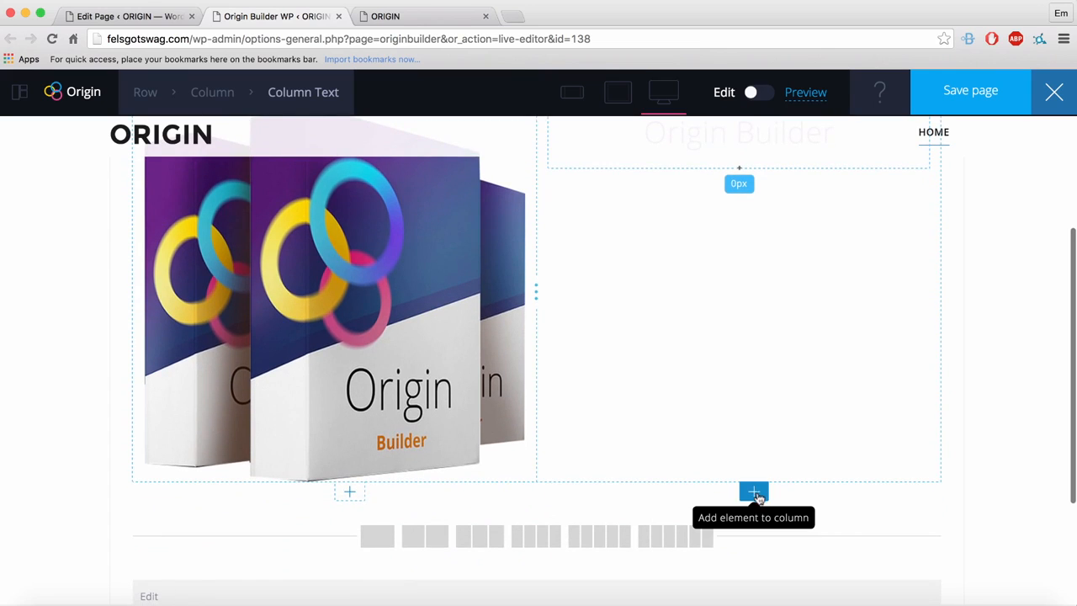
{"action": "scroll", "coordinate": [759, 498], "scroll_direction": "down", "scroll_amount": 1}
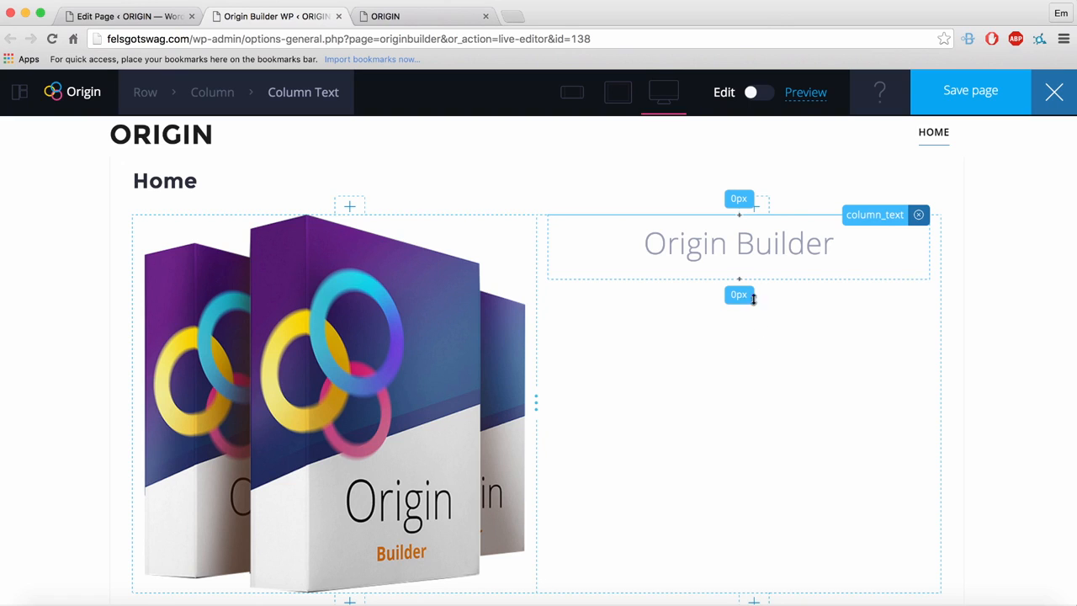
{"action": "left_click", "coordinate": [301, 94]}
{"action": "mouse_move", "coordinate": [319, 92]}
{"action": "mouse_move", "coordinate": [214, 99]}
{"action": "mouse_move", "coordinate": [157, 94]}
{"action": "left_click", "coordinate": [301, 210]}
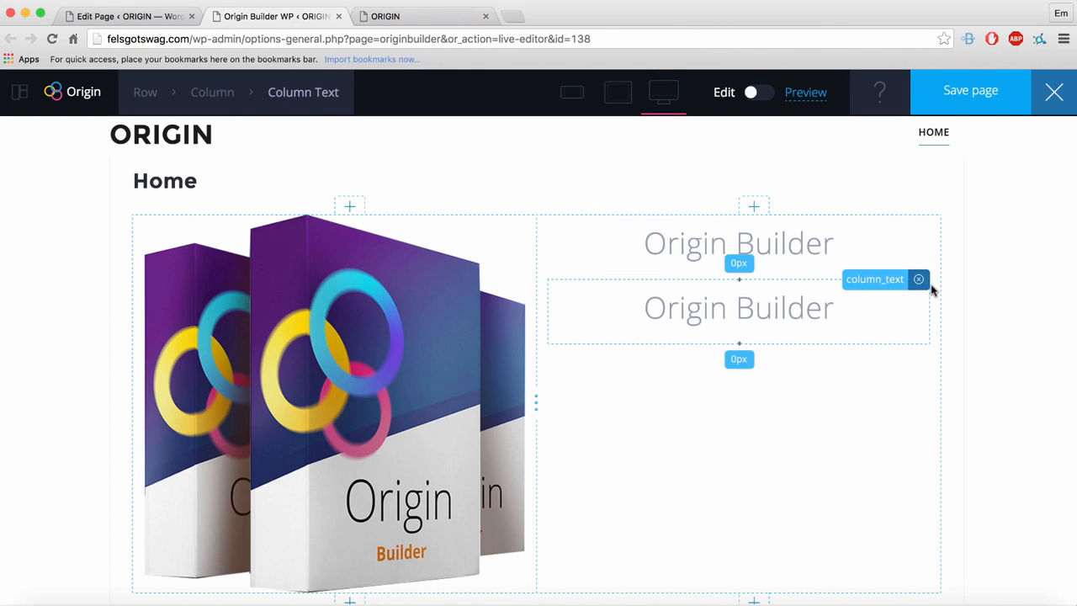
Replace the duplicate's text with "Build beautiful websites in minutes using world's most powerful Wordpress plugin" over two paragraphs at 20px and save it.
{"action": "left_click", "coordinate": [902, 283]}
{"action": "type", "text": "Build beautiful websites in minutes using world's most powerful Wordpress plugin"}
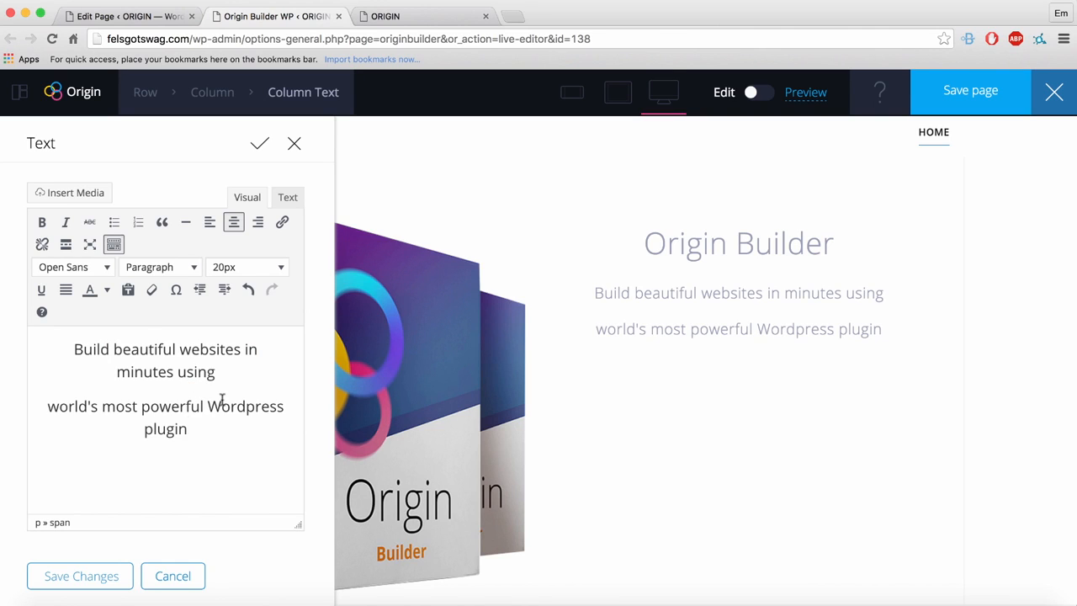
{"action": "key", "text": "ctrl+a"}
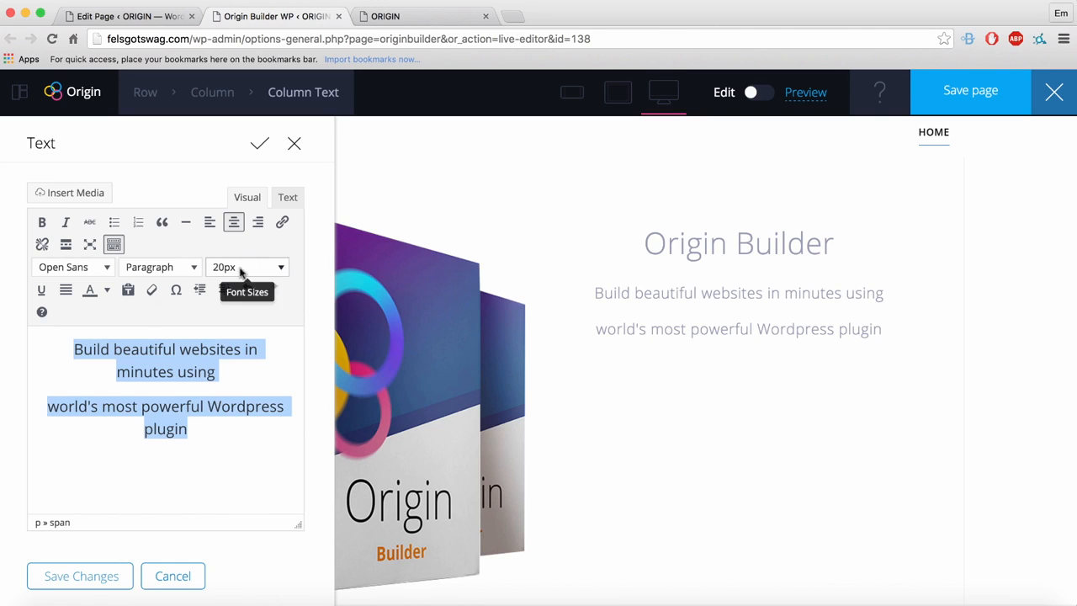
{"action": "left_click", "coordinate": [80, 577]}
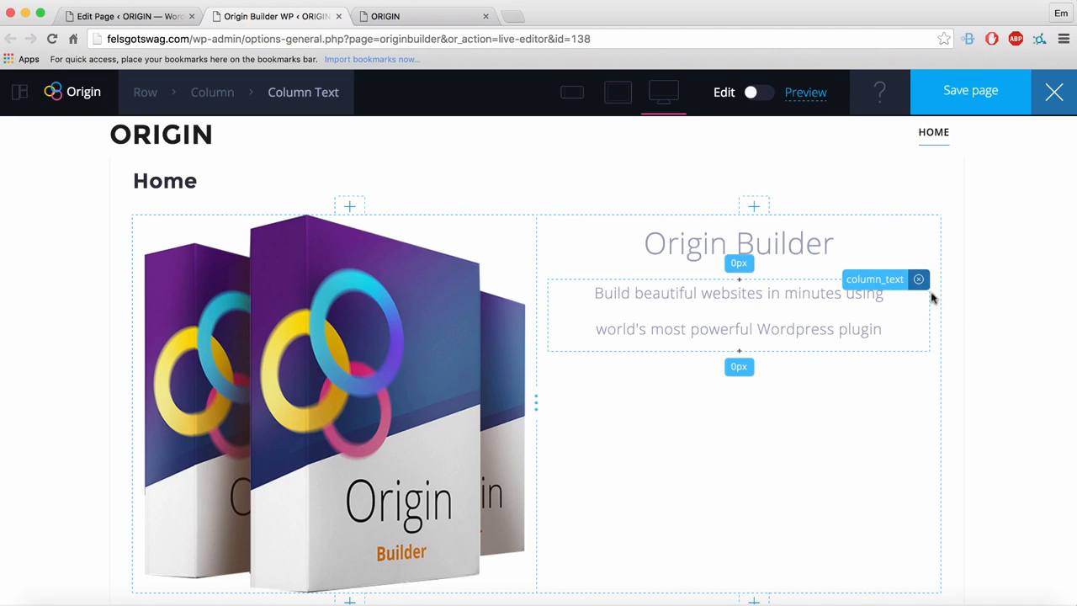
Add a Button element below the texts in the second column and title it "Download it now".
{"action": "scroll", "coordinate": [998, 299], "scroll_direction": "down", "scroll_amount": 1}
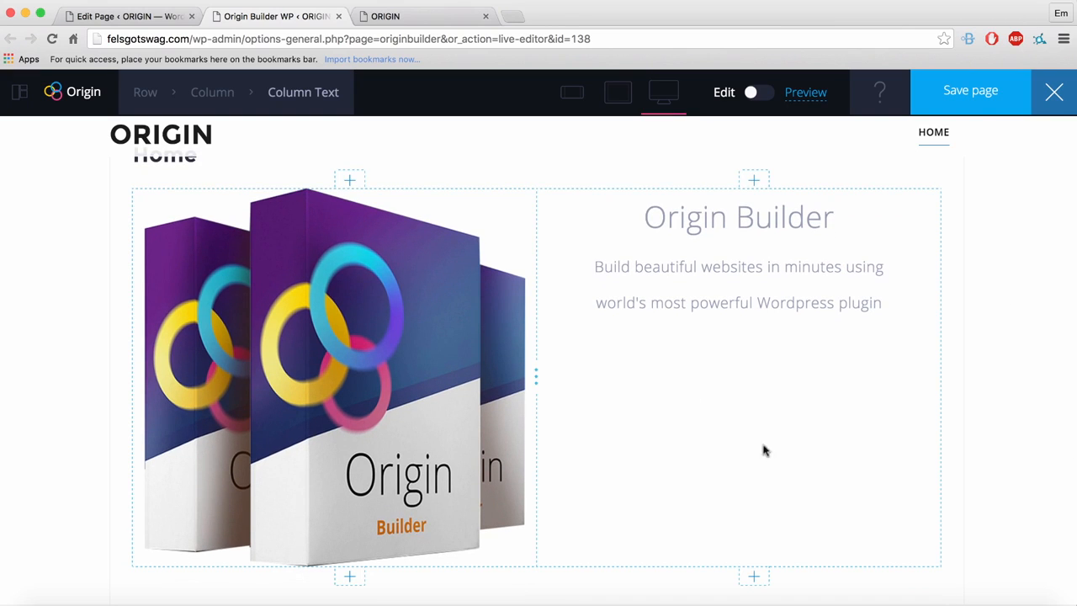
{"action": "left_click", "coordinate": [754, 577]}
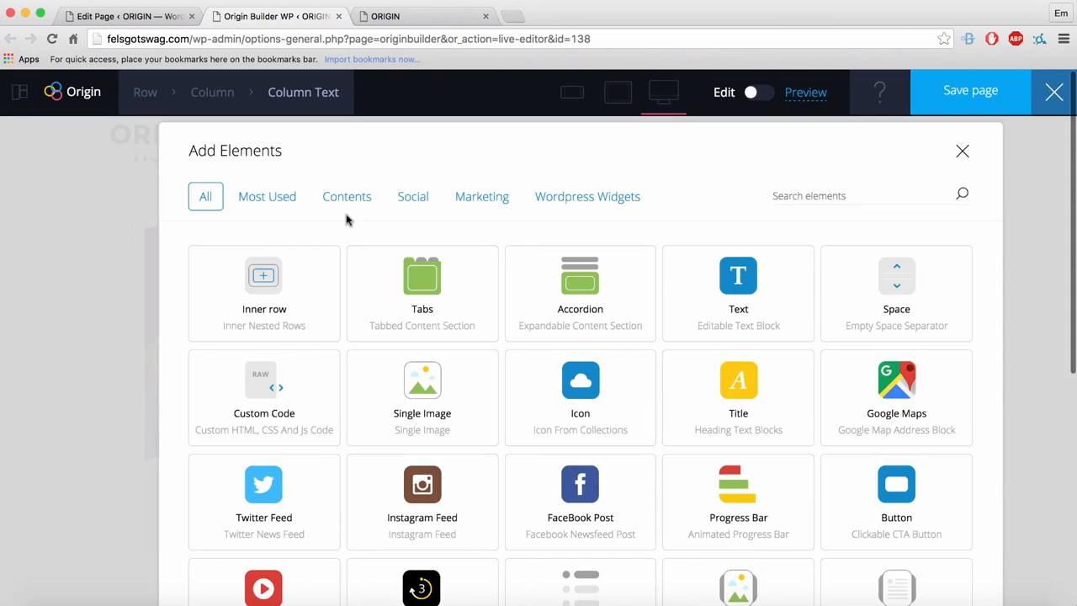
{"action": "left_click", "coordinate": [911, 497]}
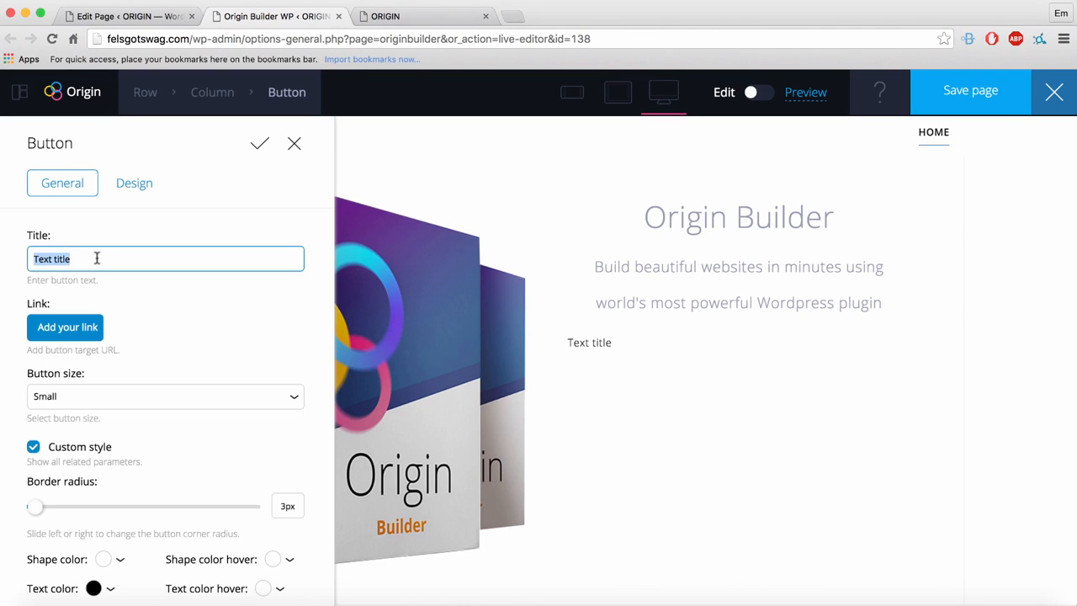
{"action": "type", "text": "Download it now"}
Link the "Download it now" button to the existing "Hello world!" post.
{"action": "left_click", "coordinate": [68, 326]}
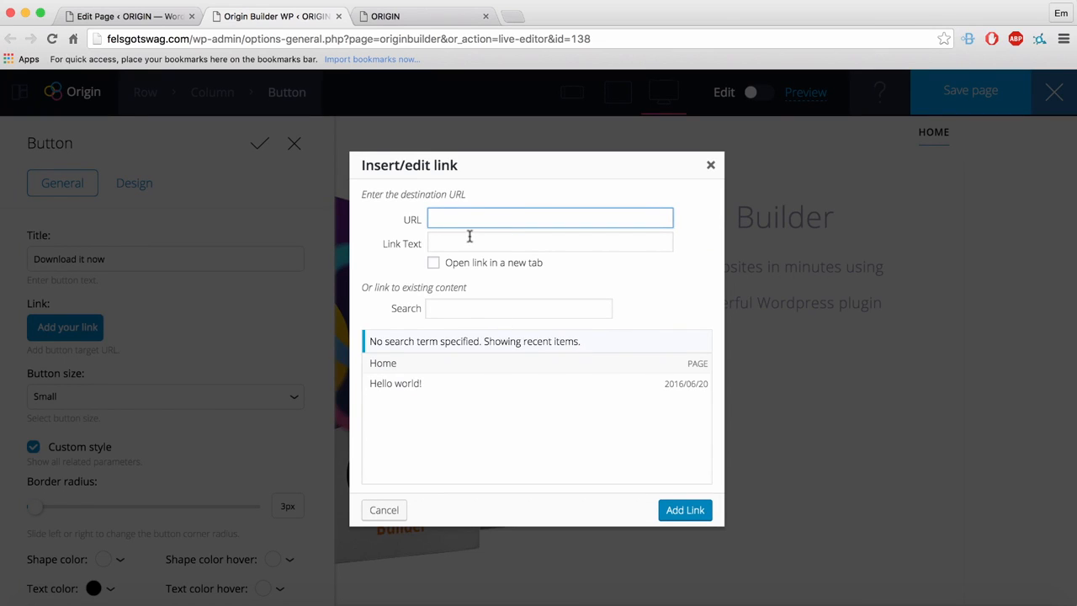
{"action": "left_click", "coordinate": [397, 389]}
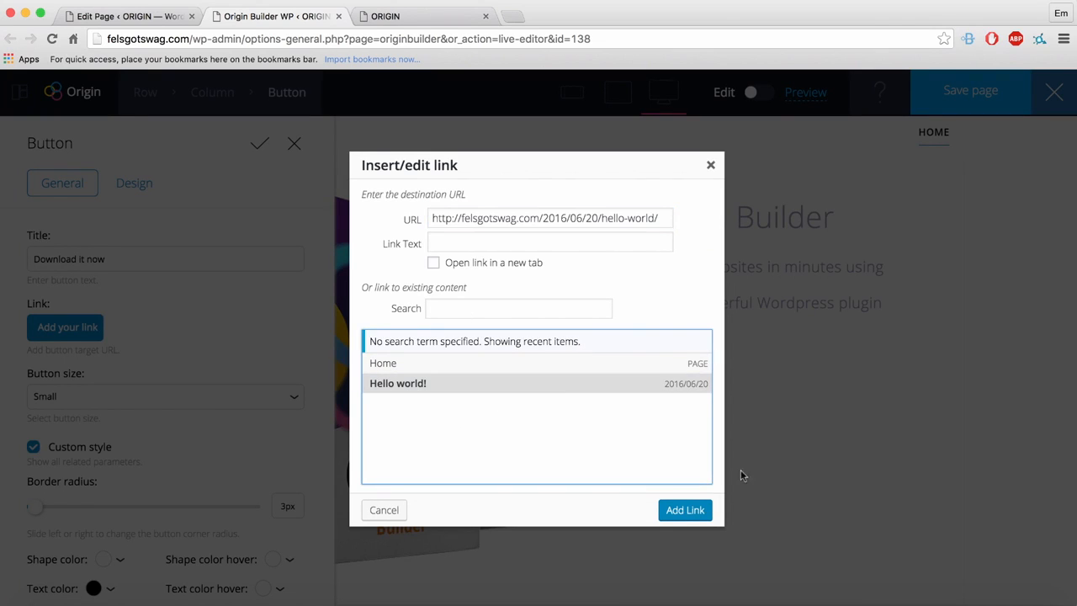
{"action": "left_click", "coordinate": [683, 515]}
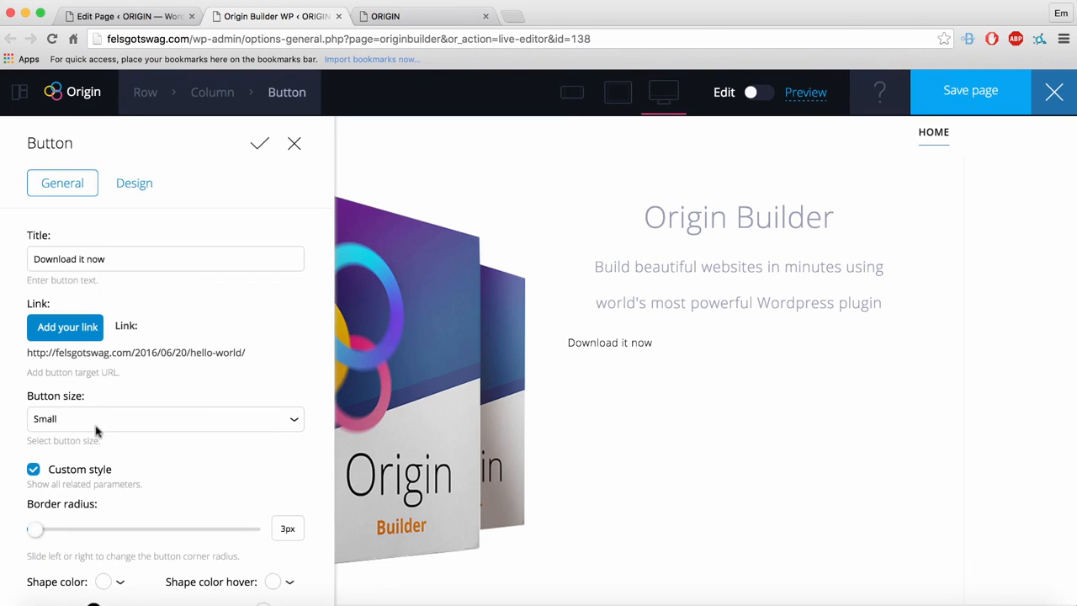
Set the button's size to Normal and its border radius to 0px.
{"action": "scroll", "coordinate": [93, 437], "scroll_direction": "down", "scroll_amount": 2}
{"action": "scroll", "coordinate": [91, 443], "scroll_direction": "down", "scroll_amount": 2}
{"action": "left_click", "coordinate": [84, 341]}
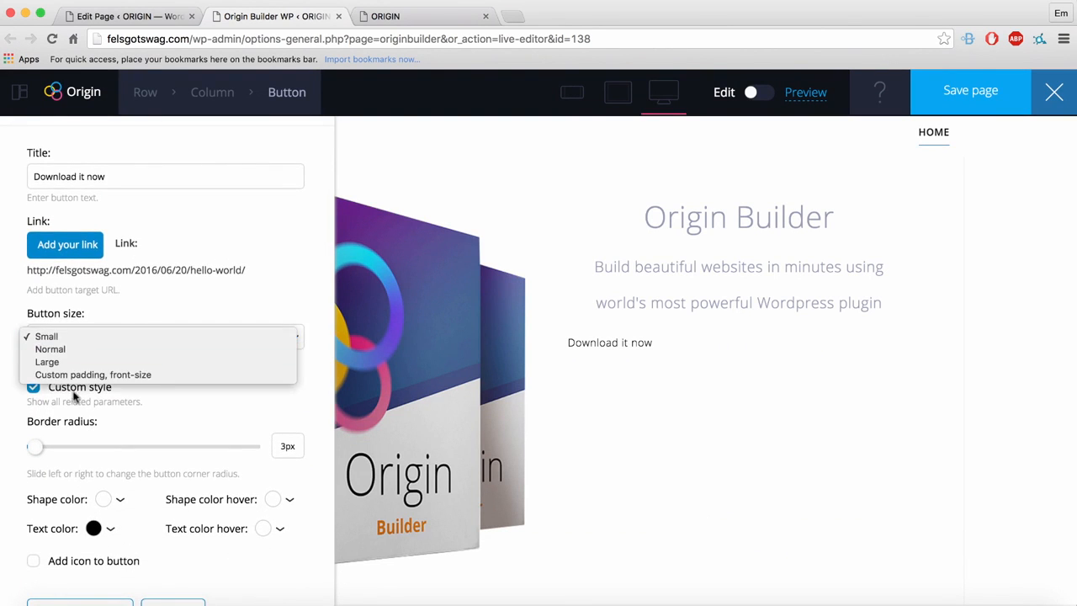
{"action": "left_click", "coordinate": [47, 348]}
{"action": "scroll", "coordinate": [46, 348], "scroll_direction": "down", "scroll_amount": 2}
{"action": "left_click_drag", "start_coordinate": [34, 401], "coordinate": [2, 406]}
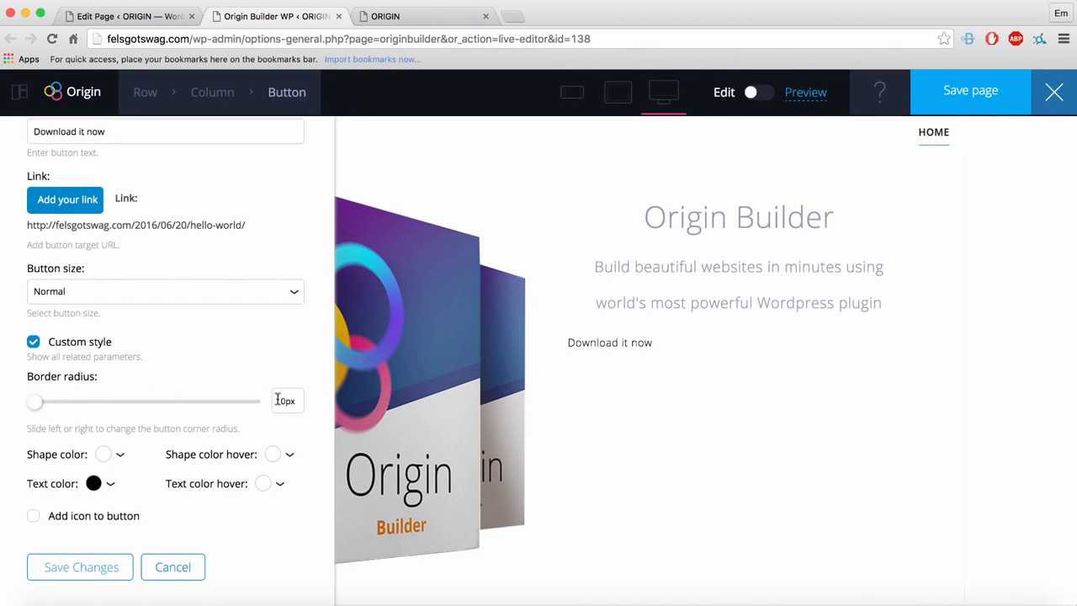
Give the button a purple shape color and a white text color.
{"action": "left_click", "coordinate": [106, 455]}
{"action": "left_click", "coordinate": [192, 502]}
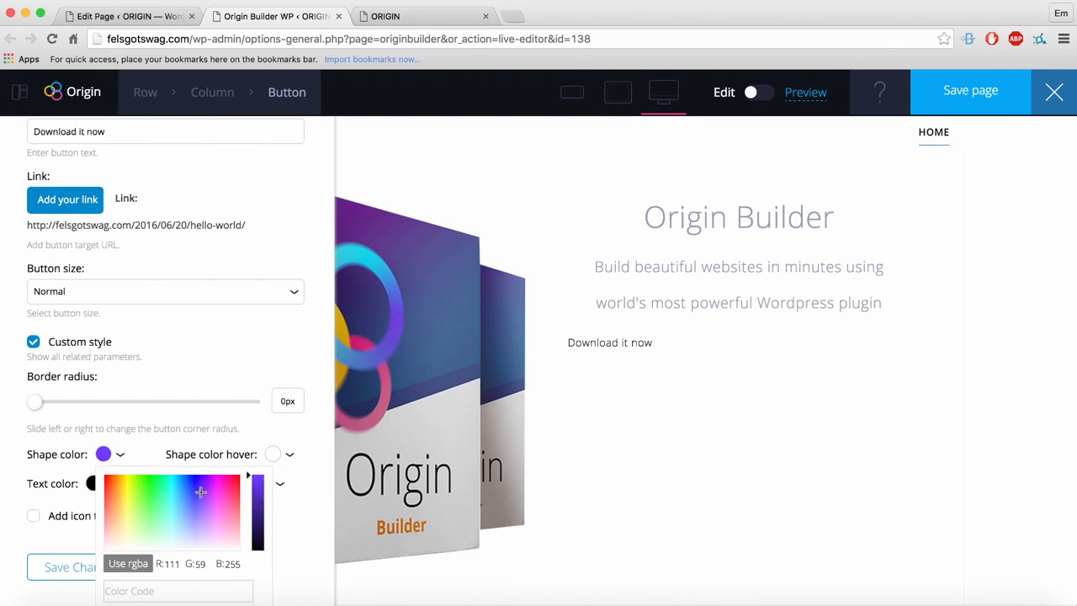
{"action": "left_click", "coordinate": [94, 484]}
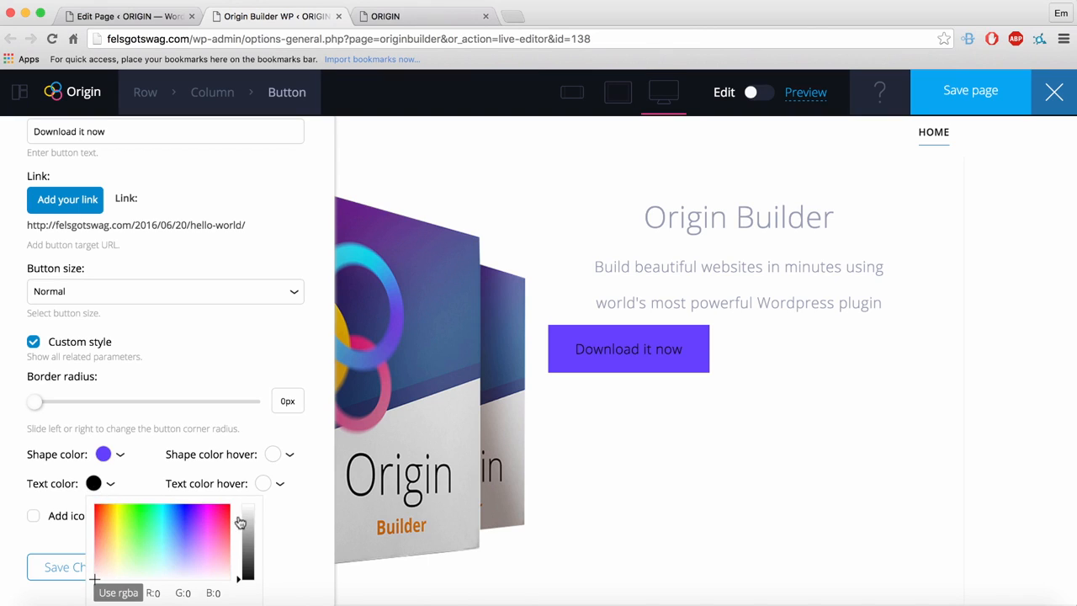
{"action": "left_click", "coordinate": [257, 504]}
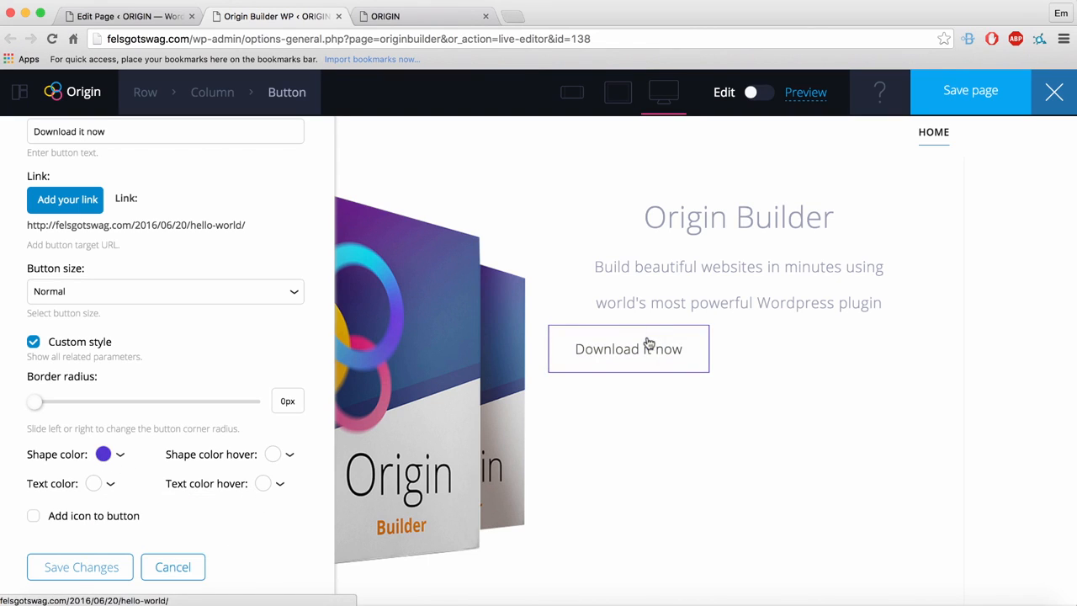
Add an icon to the button and choose the circled down arrow, sl-arrow-down-circle.
{"action": "left_click", "coordinate": [52, 516]}
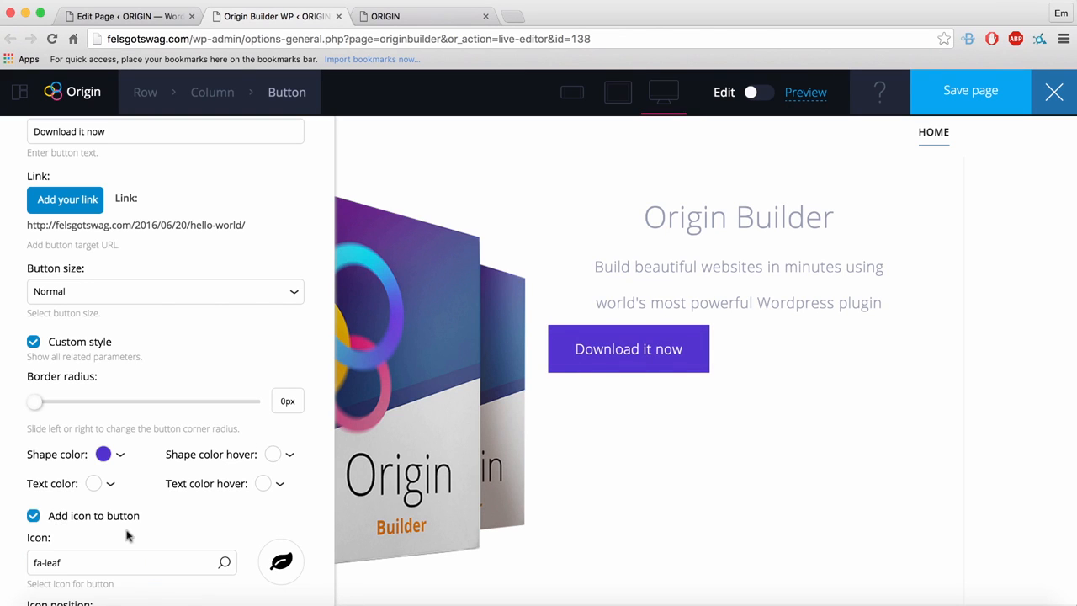
{"action": "scroll", "coordinate": [128, 535], "scroll_direction": "down", "scroll_amount": 3}
{"action": "left_click", "coordinate": [132, 449]}
{"action": "scroll", "coordinate": [556, 427], "scroll_direction": "down", "scroll_amount": 1}
{"action": "scroll", "coordinate": [649, 427], "scroll_direction": "down", "scroll_amount": 1}
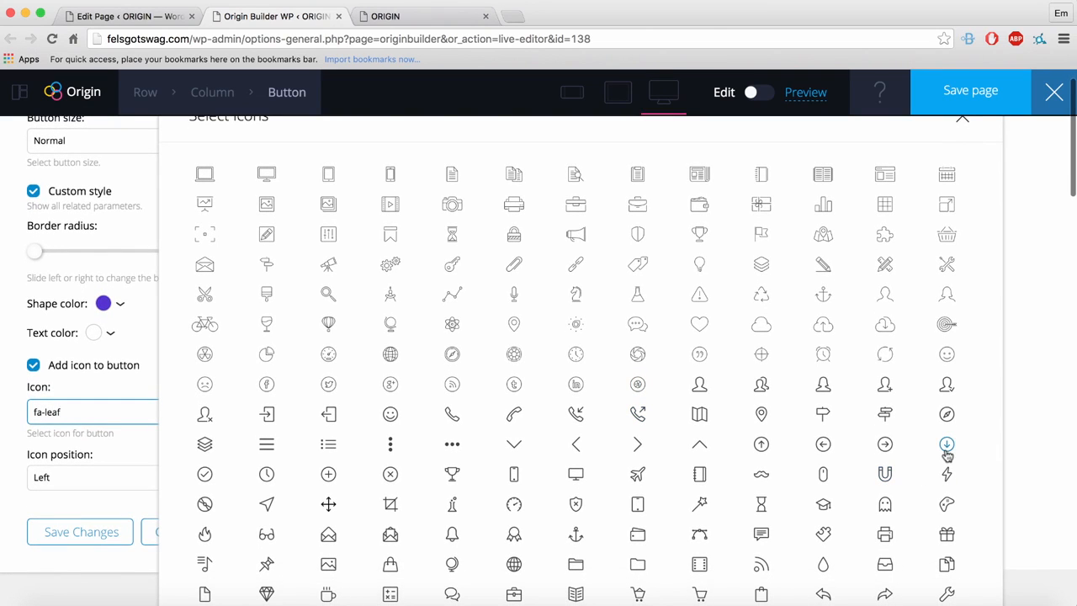
{"action": "left_click", "coordinate": [947, 447]}
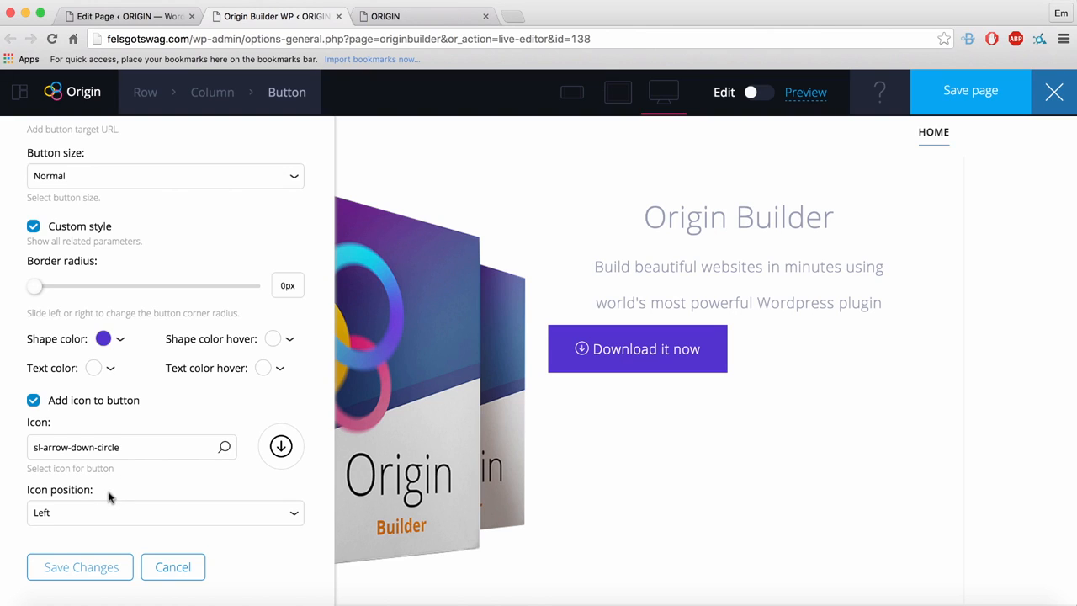
Try the Right icon position on the button and return it to Left.
{"action": "left_click", "coordinate": [68, 517]}
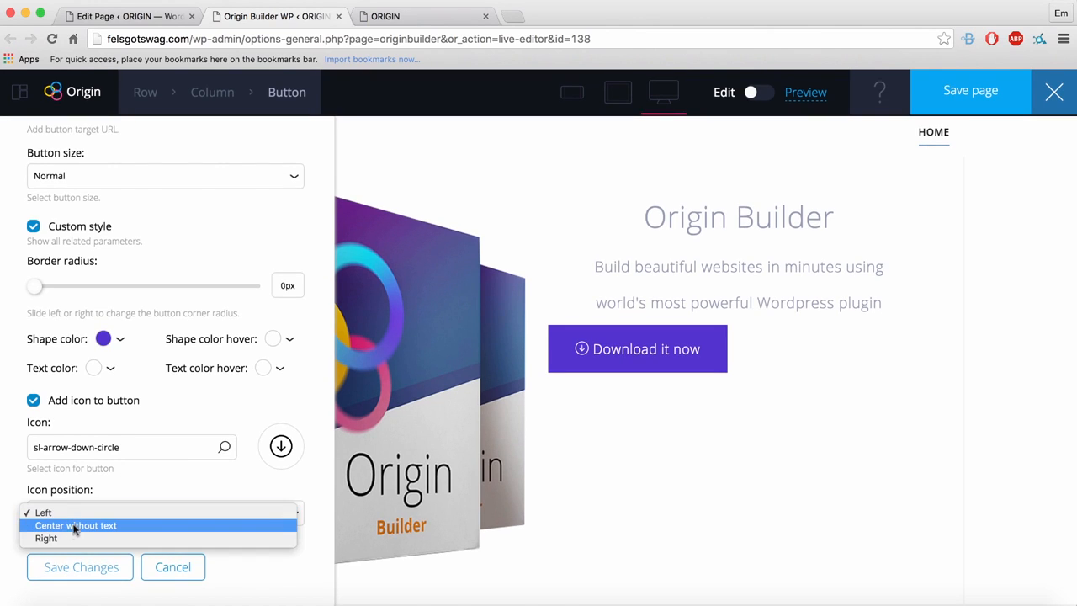
{"action": "left_click", "coordinate": [59, 539]}
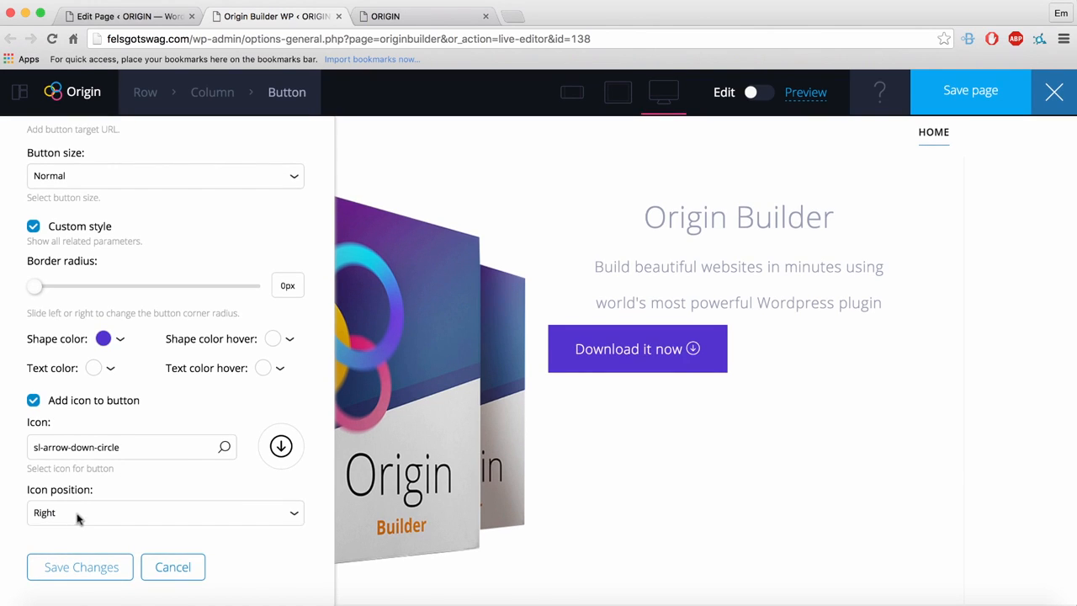
{"action": "left_click", "coordinate": [77, 519]}
{"action": "left_click", "coordinate": [42, 483]}
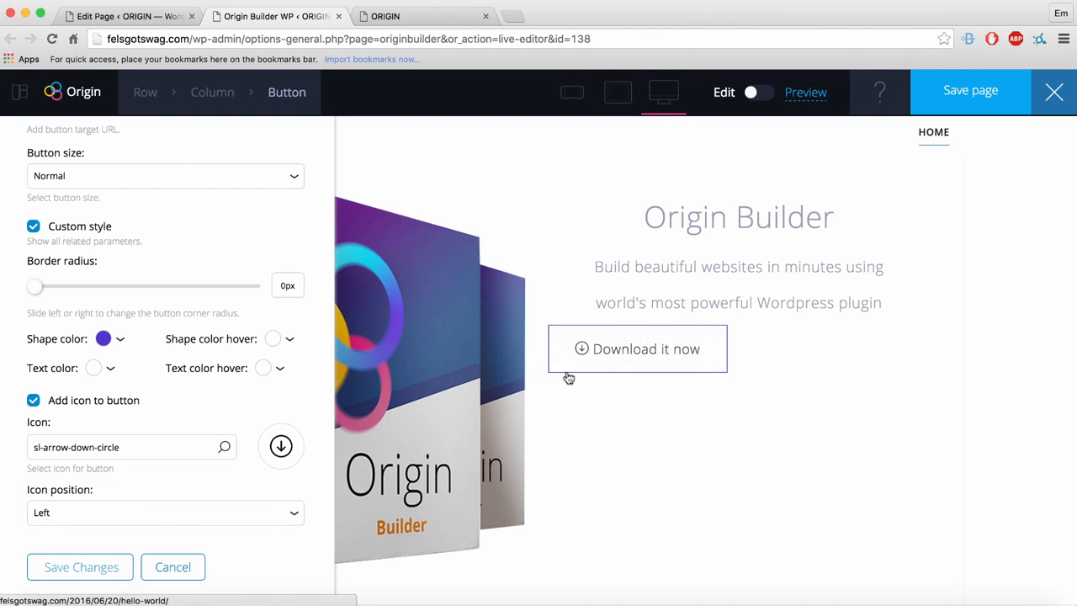
Apply the settings of the "Download it now" button.
{"action": "scroll", "coordinate": [132, 136], "scroll_direction": "up", "scroll_amount": 3}
{"action": "left_click_drag", "start_coordinate": [120, 138], "coordinate": [179, 193]}
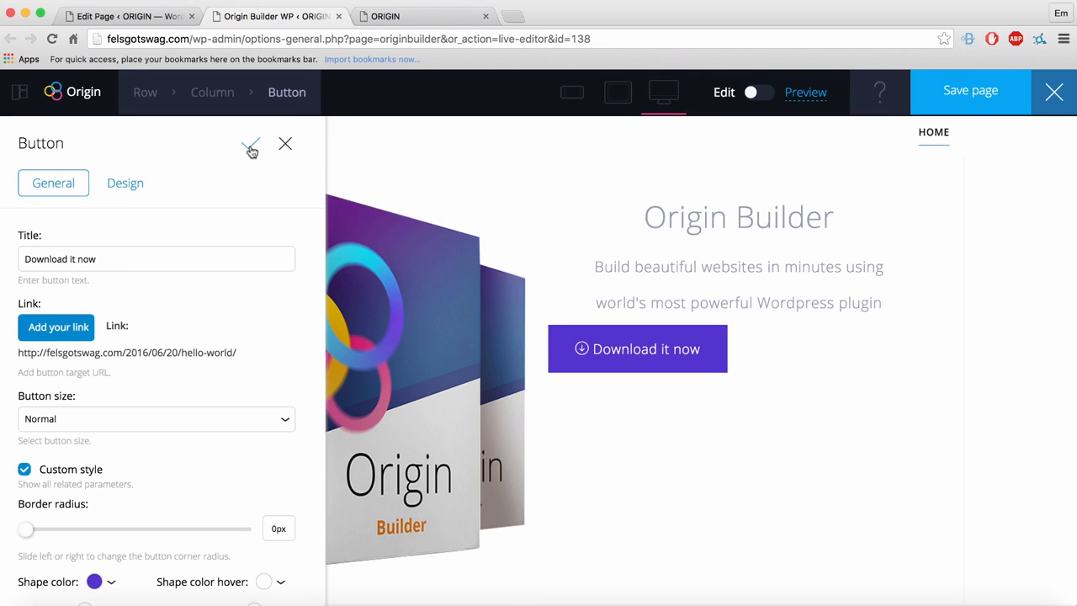
{"action": "left_click", "coordinate": [251, 148]}
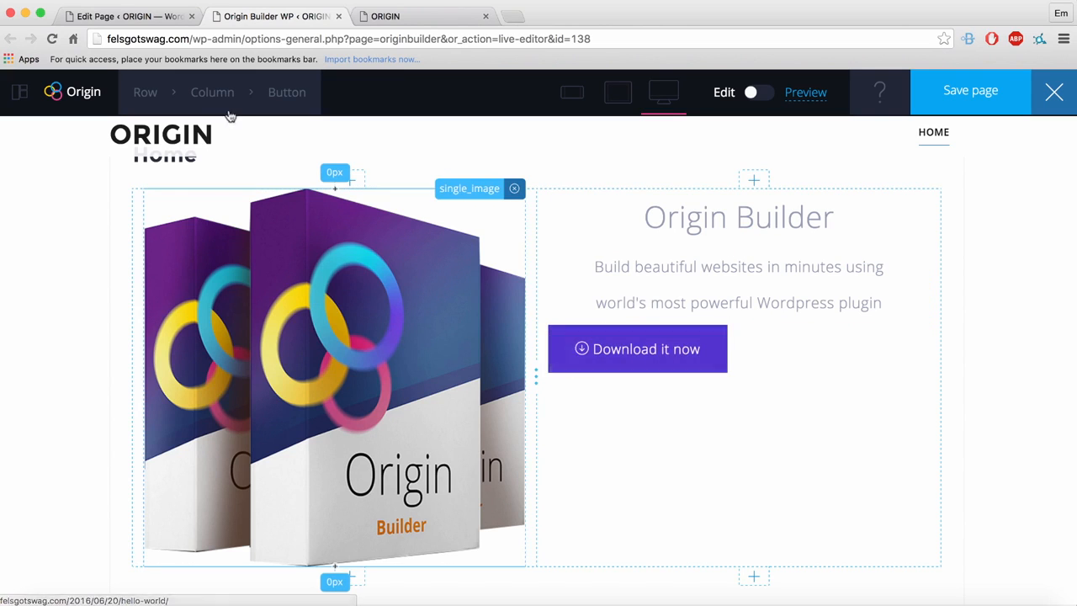
Set the text alignment of the second column to Center in its design settings and save the changes.
{"action": "mouse_move", "coordinate": [218, 105]}
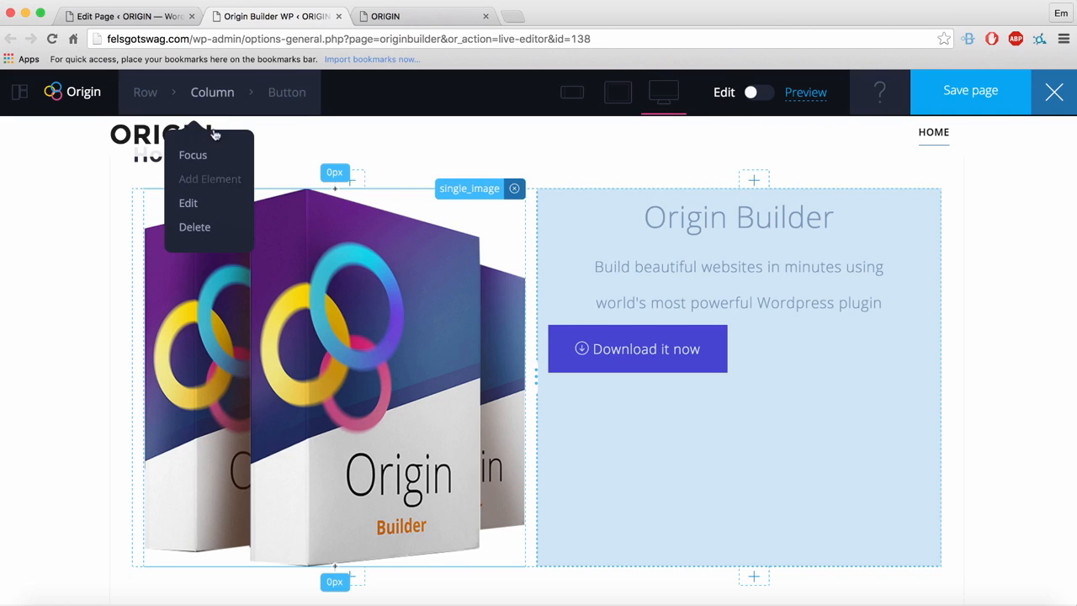
{"action": "left_click", "coordinate": [216, 93]}
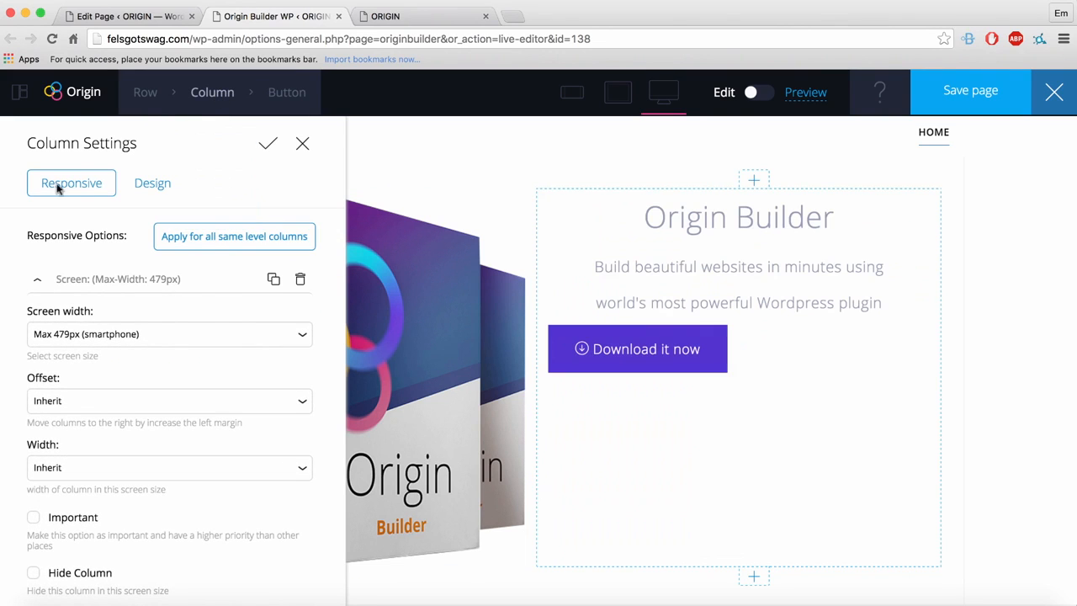
{"action": "left_click", "coordinate": [147, 183]}
{"action": "scroll", "coordinate": [269, 357], "scroll_direction": "down", "scroll_amount": 5}
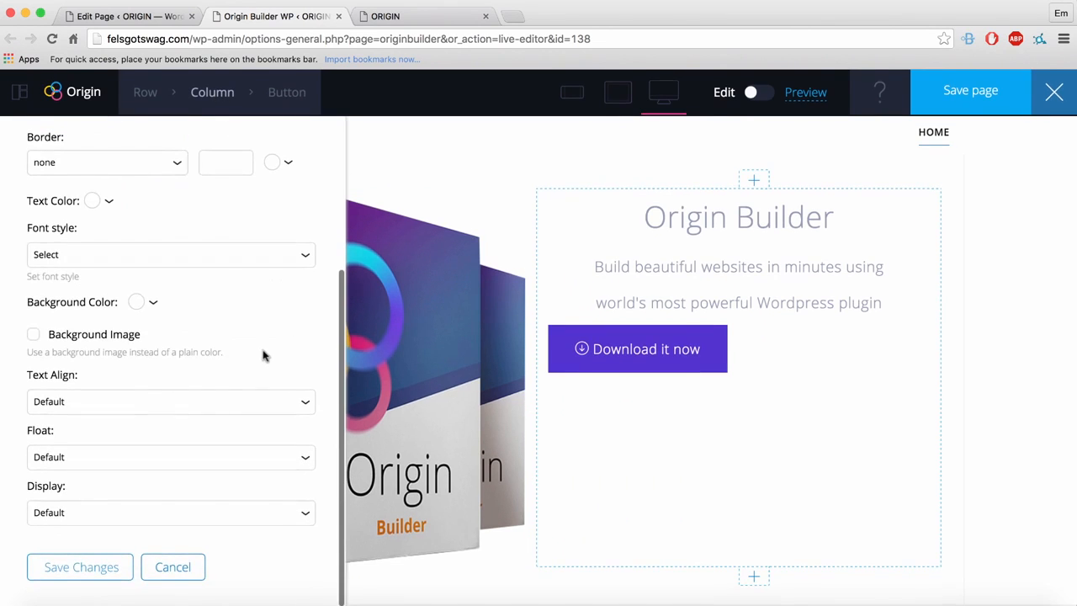
{"action": "left_click", "coordinate": [101, 407]}
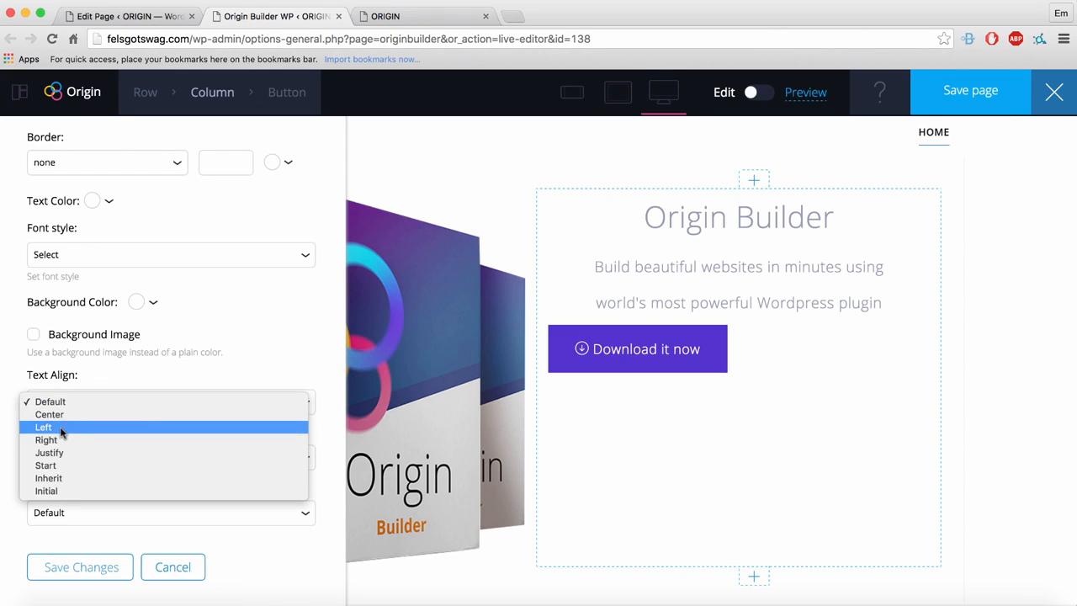
{"action": "left_click", "coordinate": [64, 417]}
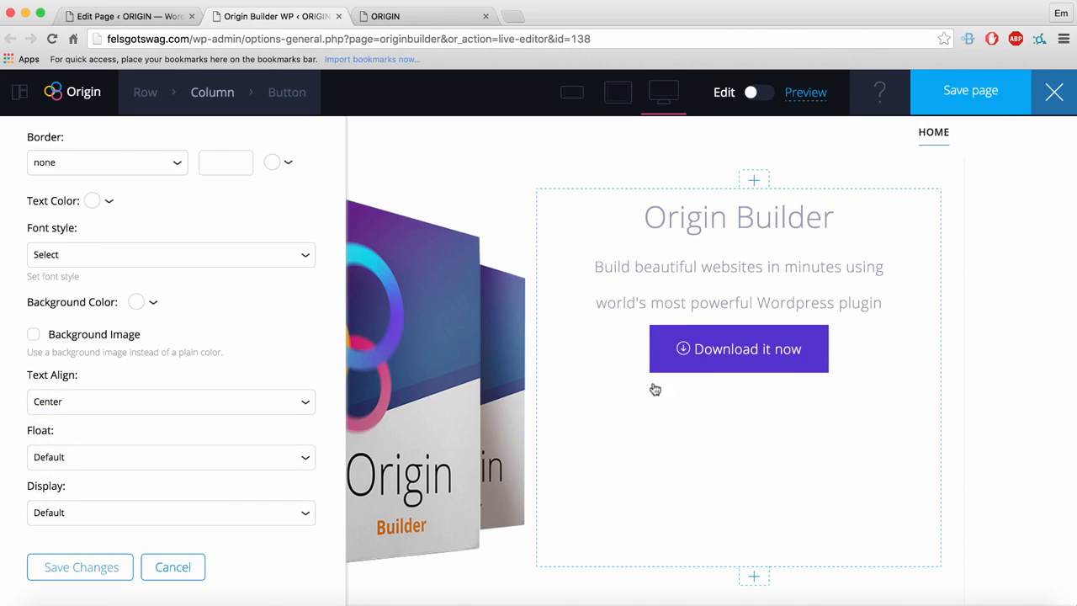
{"action": "left_click", "coordinate": [99, 573]}
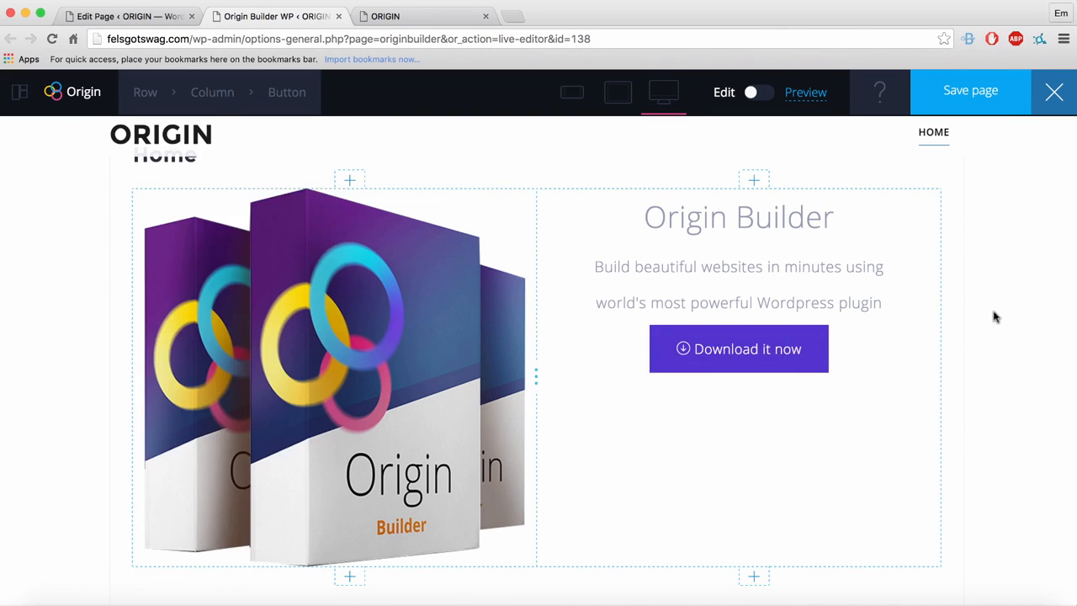
Space out the second column's elements, giving the heading 40px above and 35px below and adding a gap above the download button.
{"action": "scroll", "coordinate": [1003, 333], "scroll_direction": "up", "scroll_amount": 3}
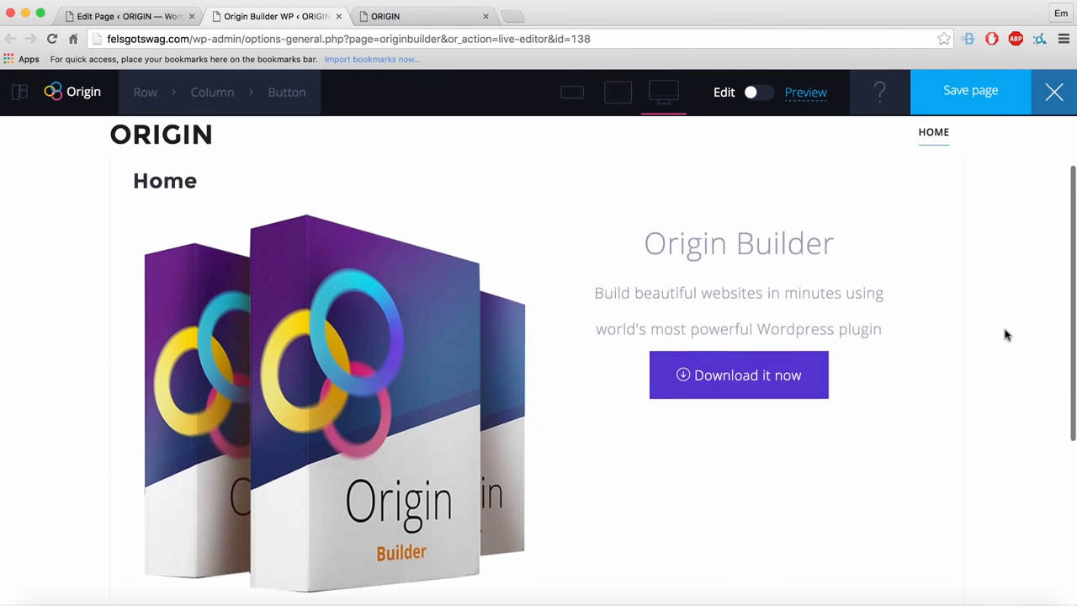
{"action": "scroll", "coordinate": [1003, 335], "scroll_direction": "down", "scroll_amount": 3}
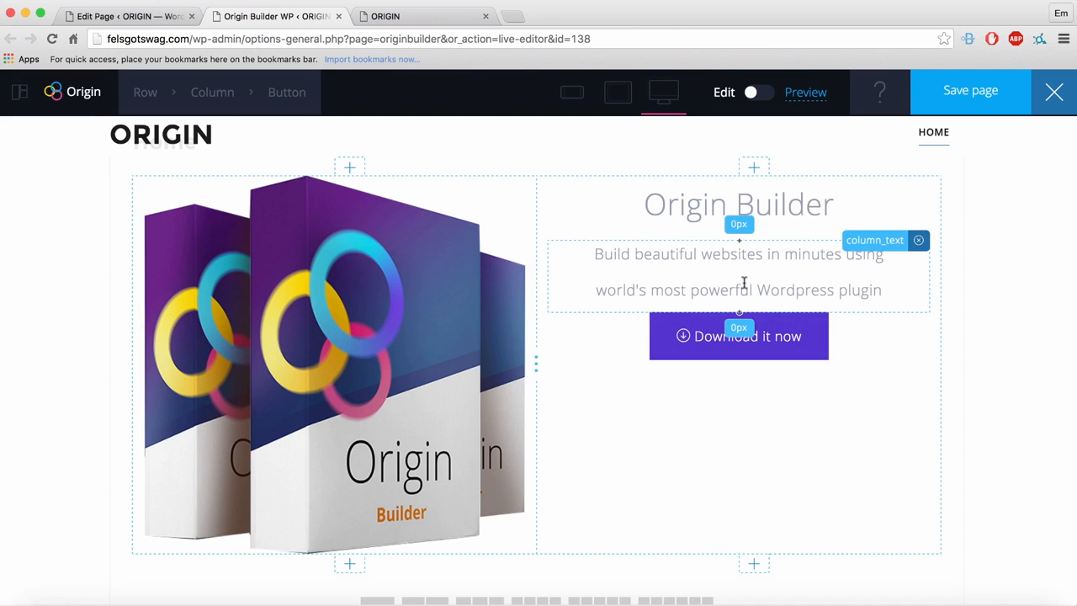
{"action": "left_click_drag", "start_coordinate": [739, 238], "coordinate": [743, 286]}
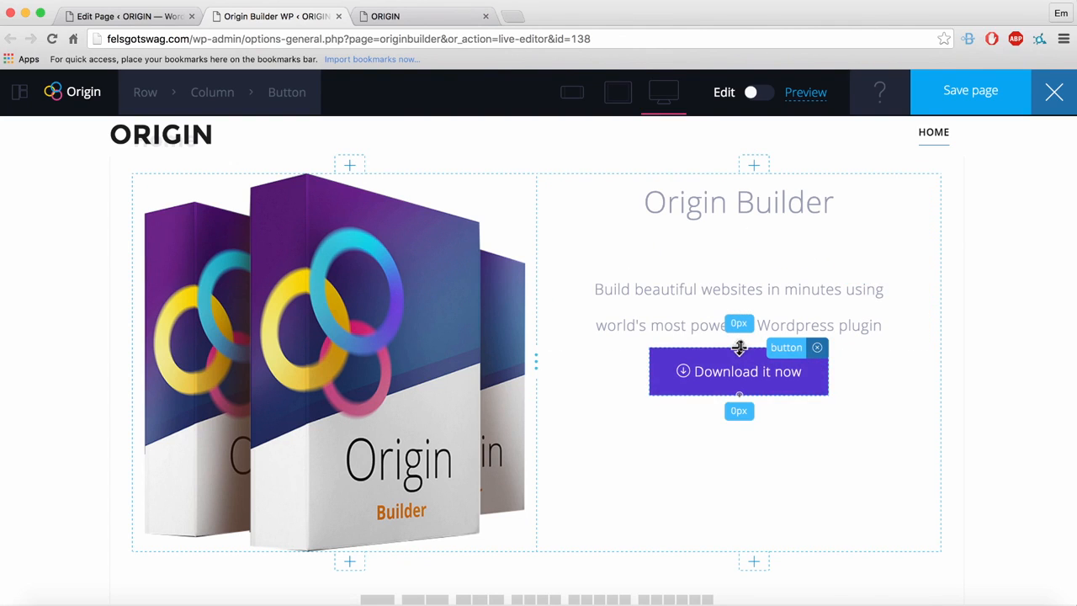
{"action": "left_click_drag", "start_coordinate": [739, 347], "coordinate": [740, 374]}
{"action": "left_click_drag", "start_coordinate": [739, 174], "coordinate": [739, 204]}
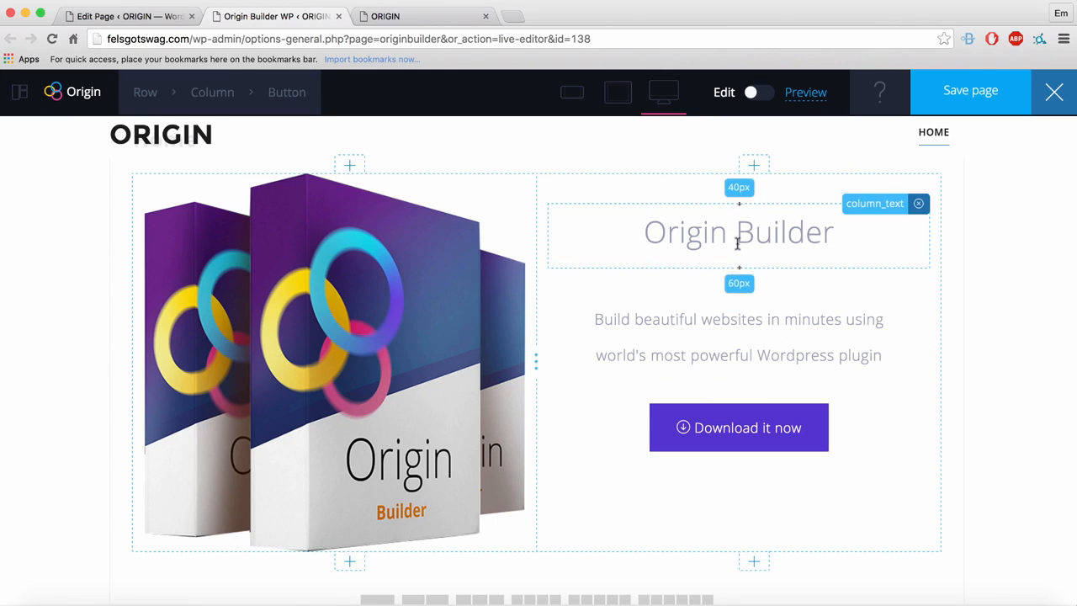
{"action": "left_click_drag", "start_coordinate": [739, 267], "coordinate": [739, 249]}
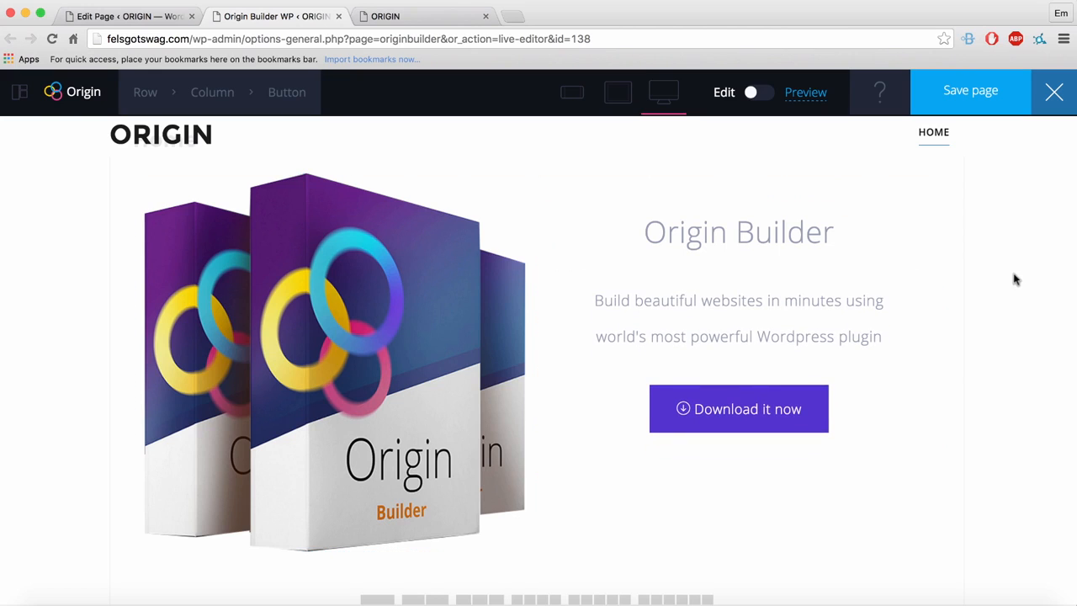
Try a wider image column, and narrow it until the text column is the wider of the two.
{"action": "scroll", "coordinate": [1040, 286], "scroll_direction": "up", "scroll_amount": 1}
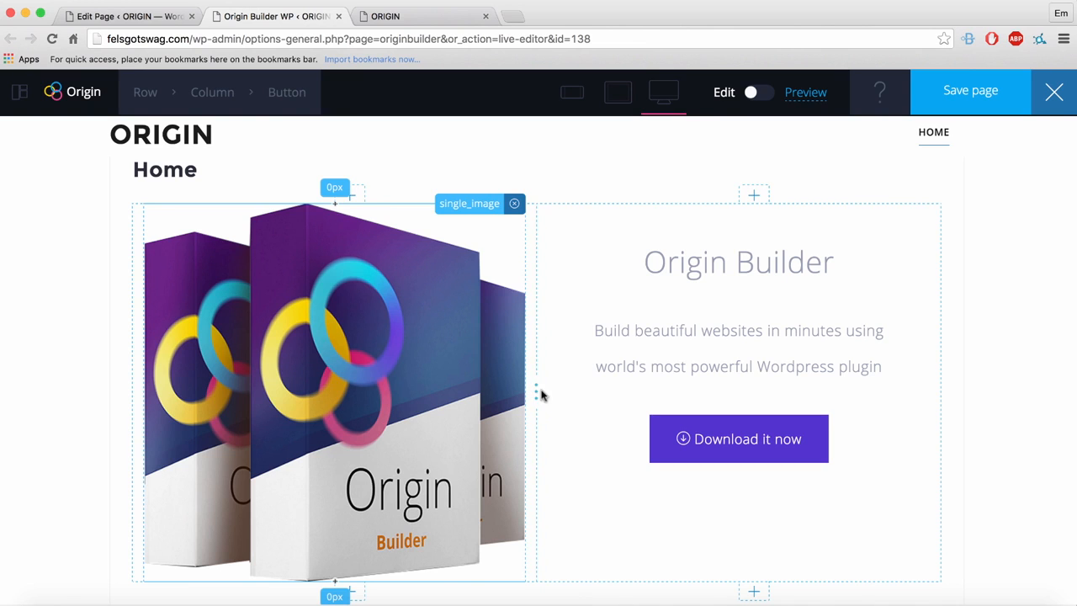
{"action": "left_click_drag", "start_coordinate": [536, 393], "coordinate": [641, 387]}
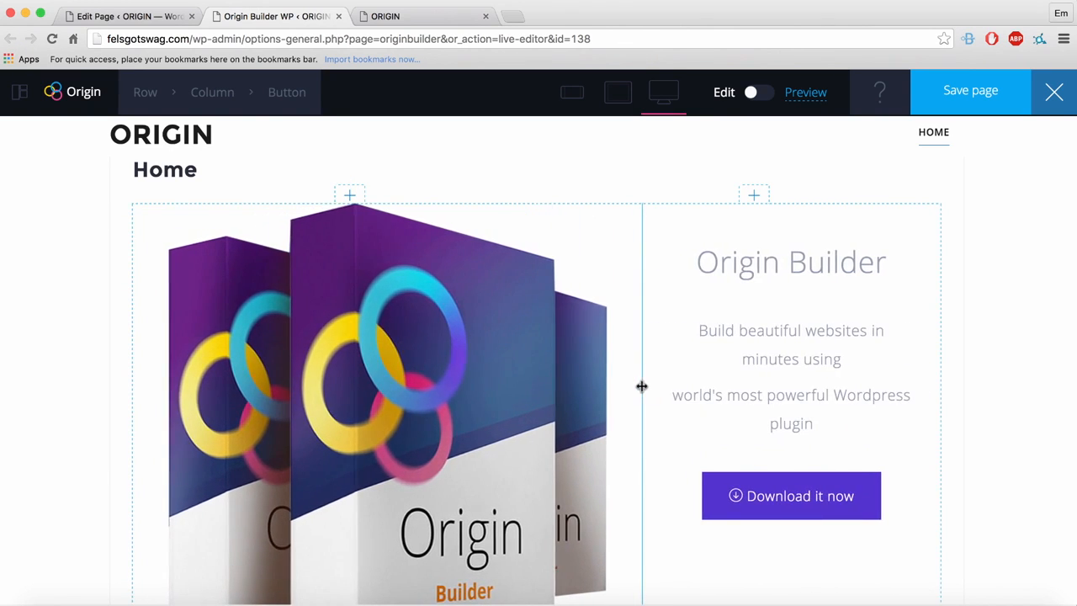
{"action": "scroll", "coordinate": [614, 404], "scroll_direction": "down", "scroll_amount": 3}
{"action": "scroll", "coordinate": [450, 366], "scroll_direction": "up", "scroll_amount": 2}
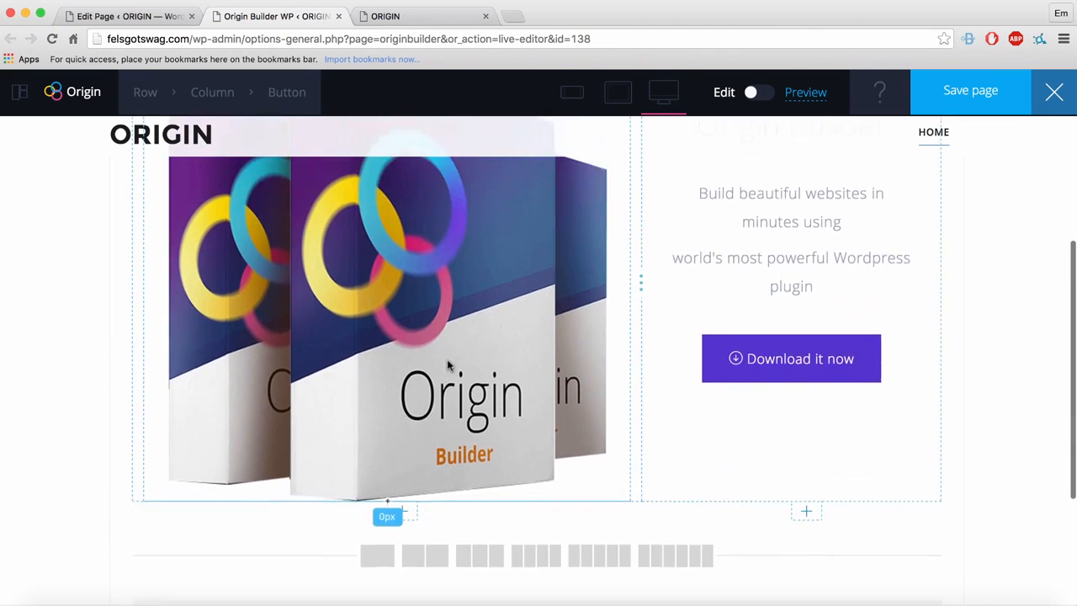
{"action": "left_click_drag", "start_coordinate": [635, 361], "coordinate": [495, 372]}
{"action": "scroll", "coordinate": [735, 380], "scroll_direction": "up", "scroll_amount": 4}
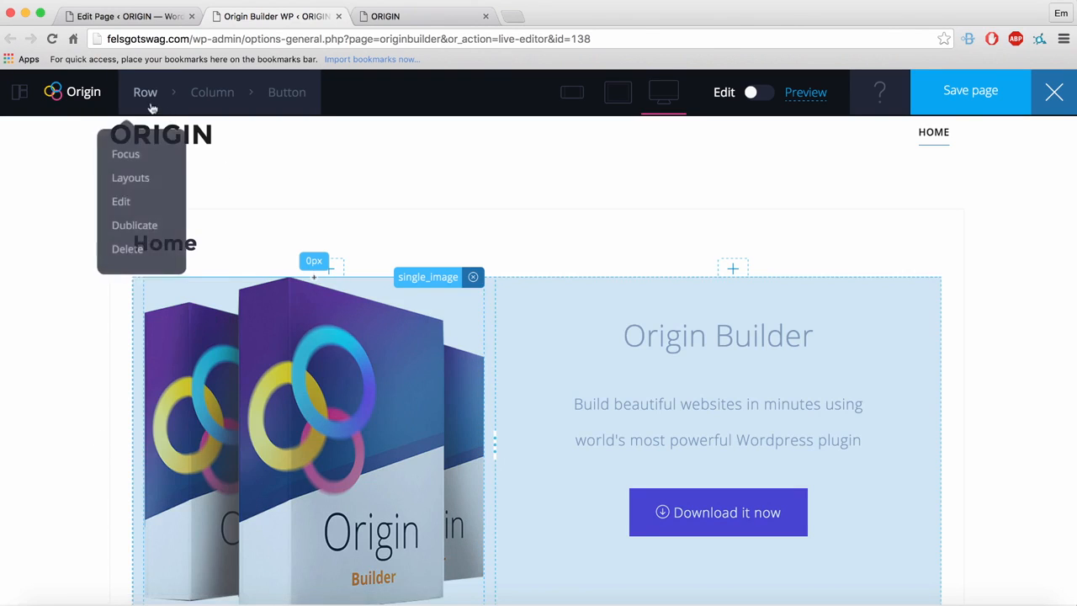
Open the design settings of the row containing the product image and text columns.
{"action": "mouse_move", "coordinate": [192, 118]}
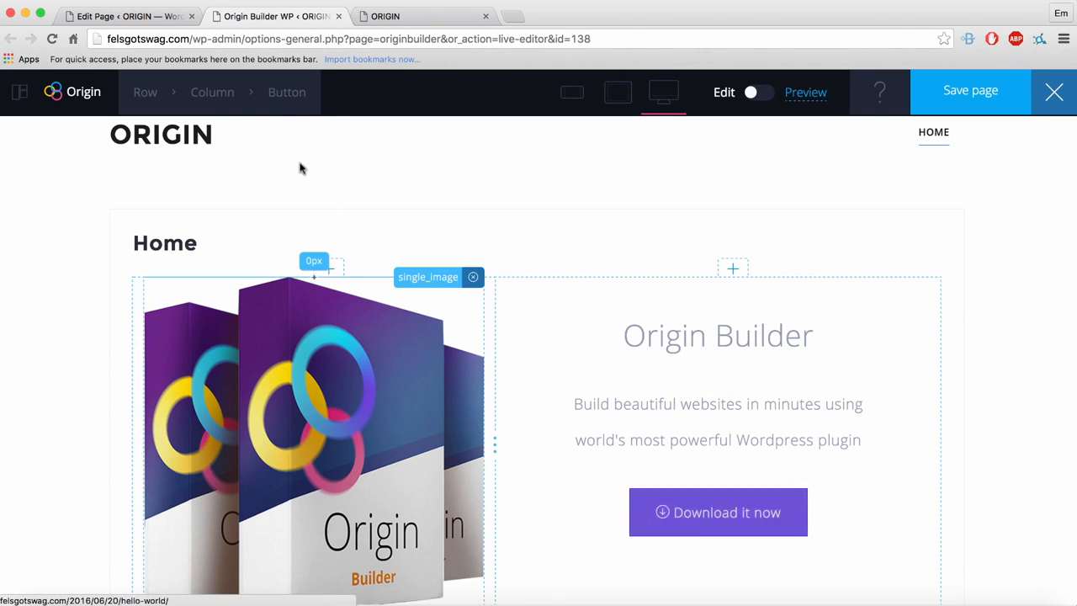
{"action": "mouse_move", "coordinate": [213, 97]}
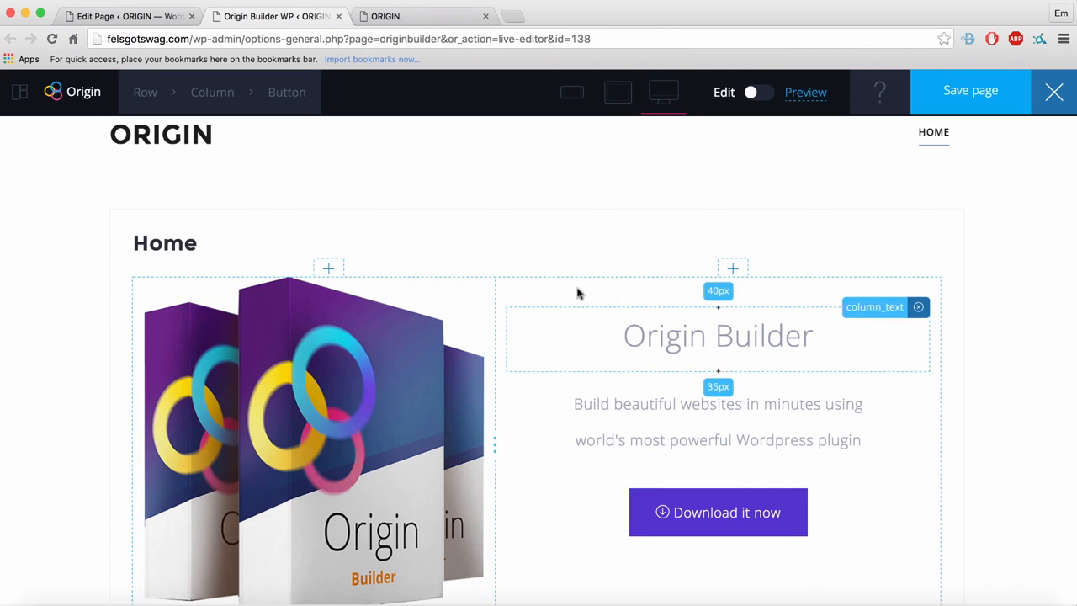
{"action": "mouse_move", "coordinate": [147, 107]}
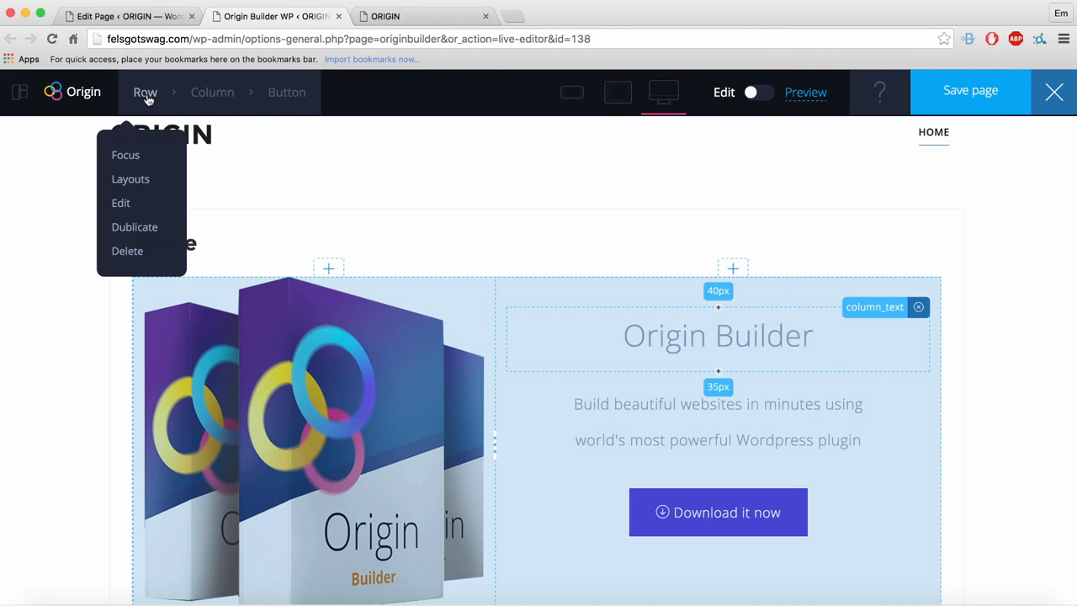
{"action": "left_click", "coordinate": [146, 96]}
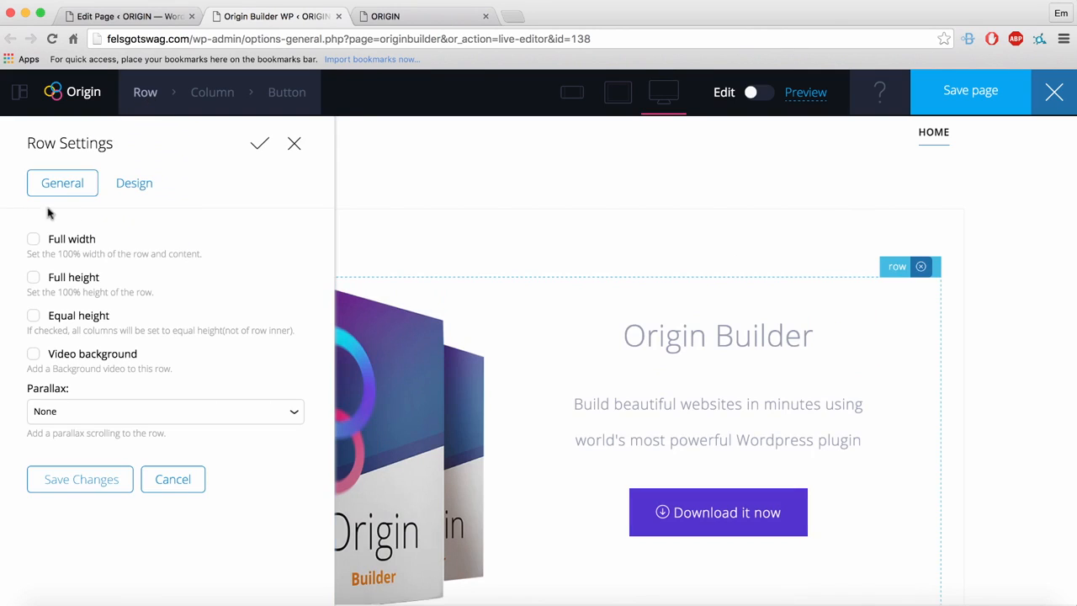
{"action": "left_click", "coordinate": [150, 189]}
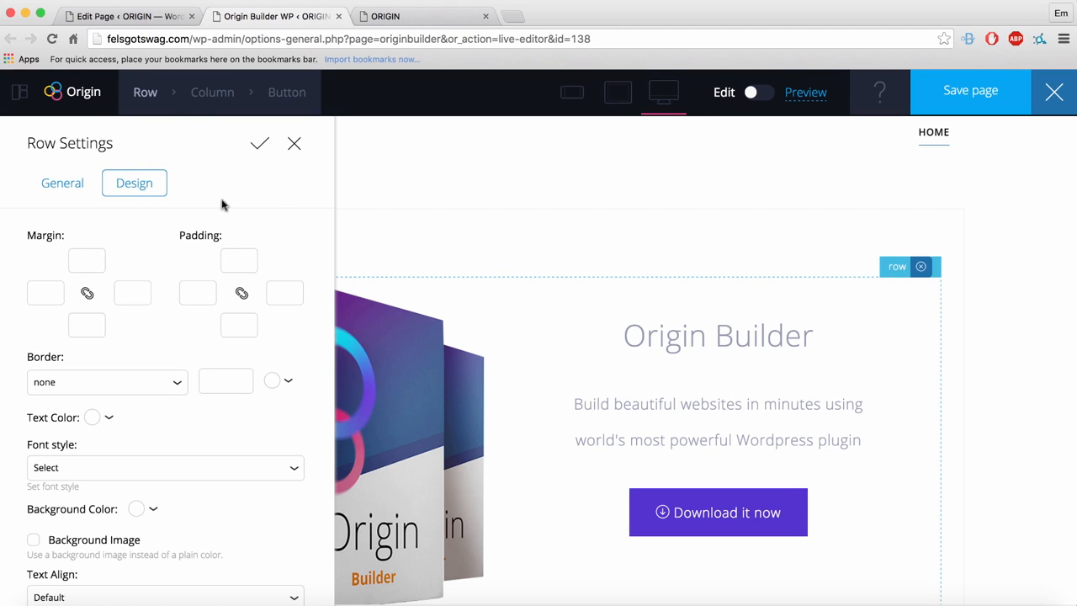
{"action": "scroll", "coordinate": [282, 212], "scroll_direction": "down", "scroll_amount": 3}
{"action": "scroll", "coordinate": [271, 216], "scroll_direction": "down", "scroll_amount": 2}
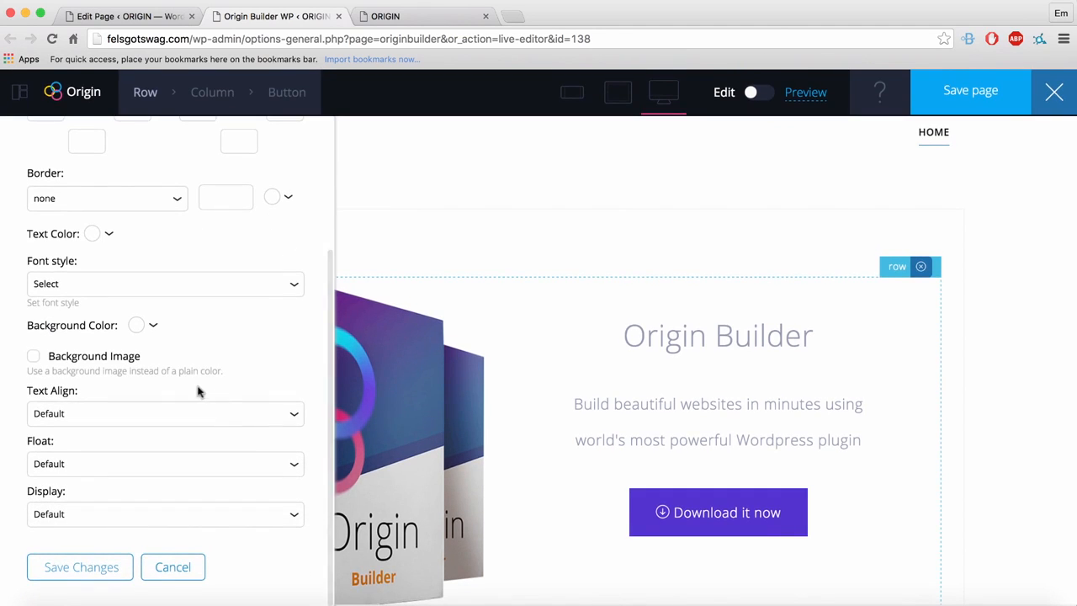
Set the row's background color to a light green, leaving the Background Image option off.
{"action": "left_click", "coordinate": [33, 357]}
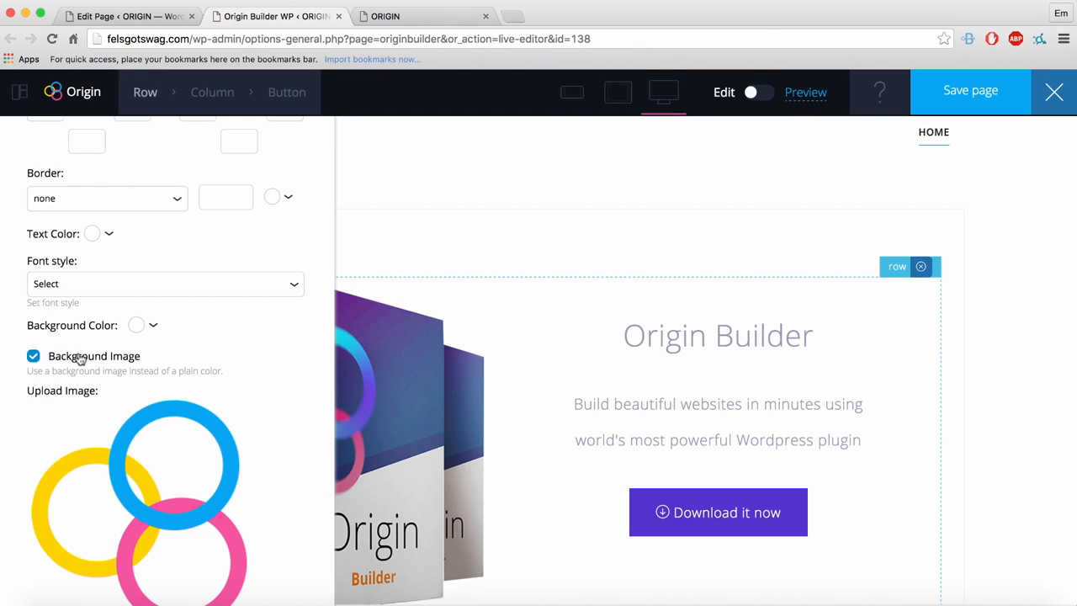
{"action": "left_click", "coordinate": [33, 356]}
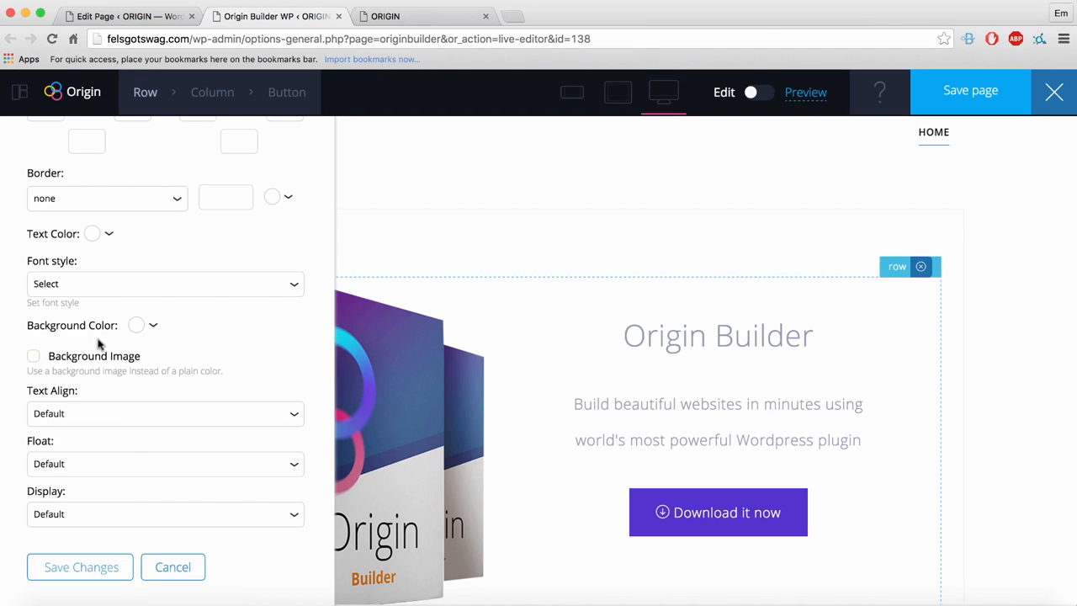
{"action": "left_click", "coordinate": [133, 328]}
{"action": "left_click_drag", "start_coordinate": [238, 364], "coordinate": [216, 383]}
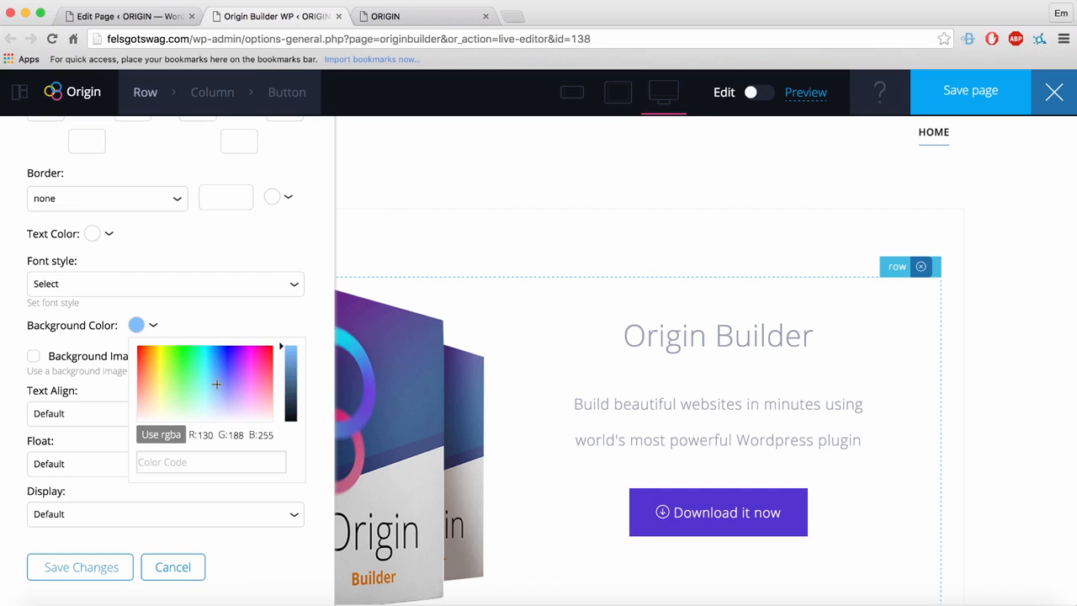
{"action": "left_click_drag", "start_coordinate": [216, 383], "coordinate": [176, 404]}
{"action": "left_click", "coordinate": [285, 319]}
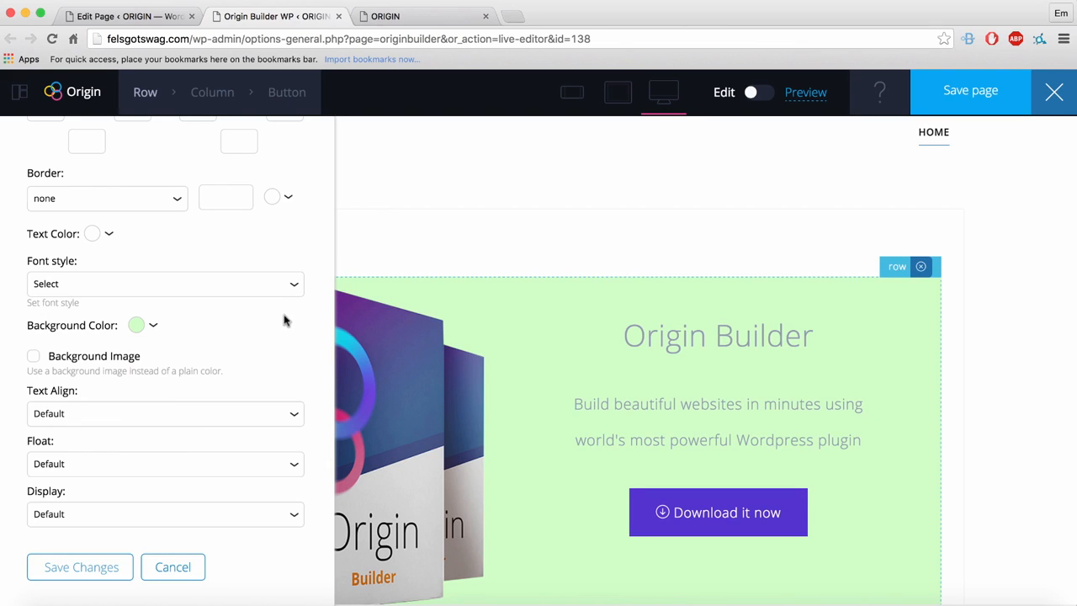
Enable a background image for the row and choose the dark blue bg-8.jpg from the media library.
{"action": "left_click", "coordinate": [34, 358]}
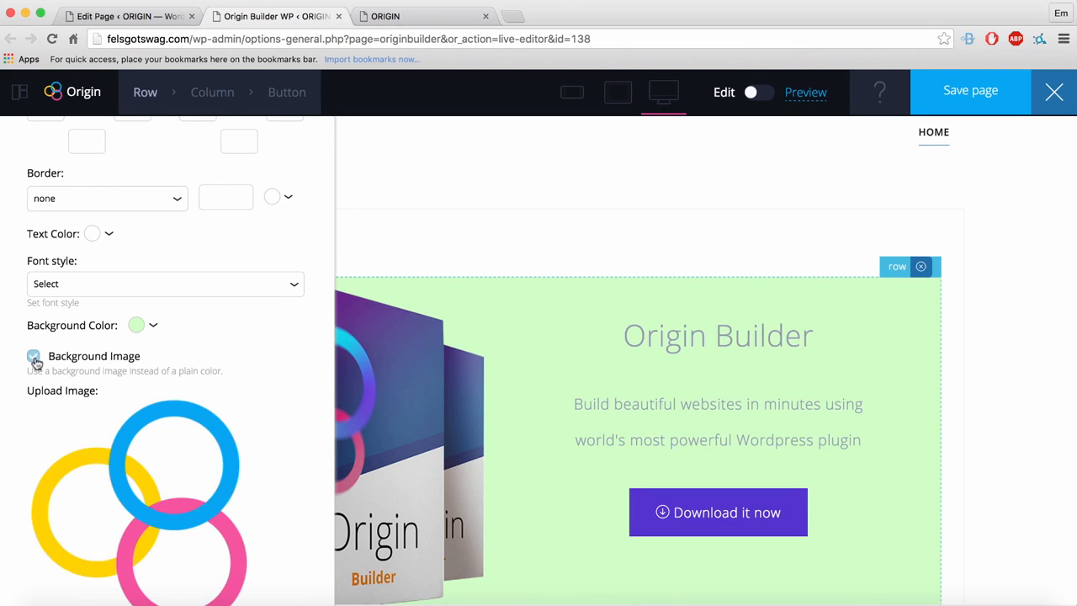
{"action": "scroll", "coordinate": [210, 394], "scroll_direction": "down", "scroll_amount": 5}
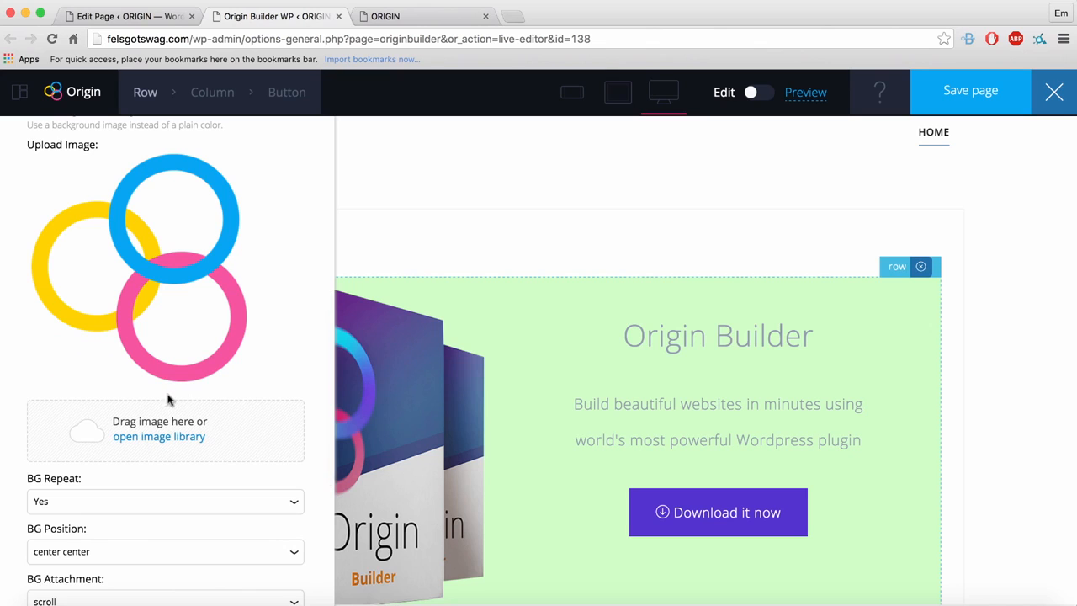
{"action": "scroll", "coordinate": [177, 412], "scroll_direction": "up", "scroll_amount": 1}
{"action": "left_click", "coordinate": [185, 447]}
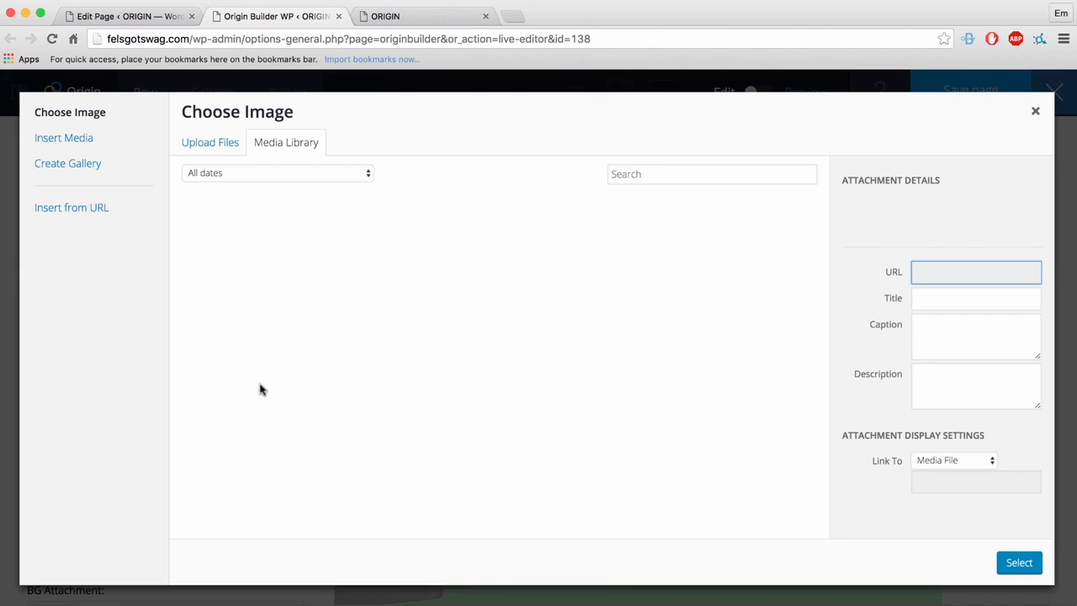
{"action": "scroll", "coordinate": [508, 360], "scroll_direction": "down", "scroll_amount": 4}
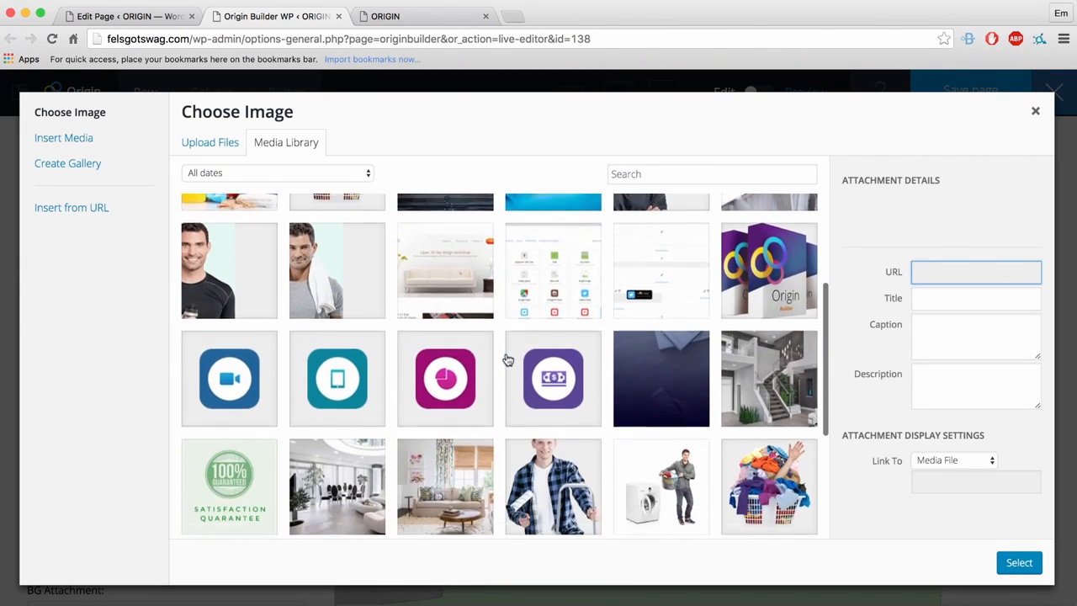
{"action": "left_click", "coordinate": [650, 345]}
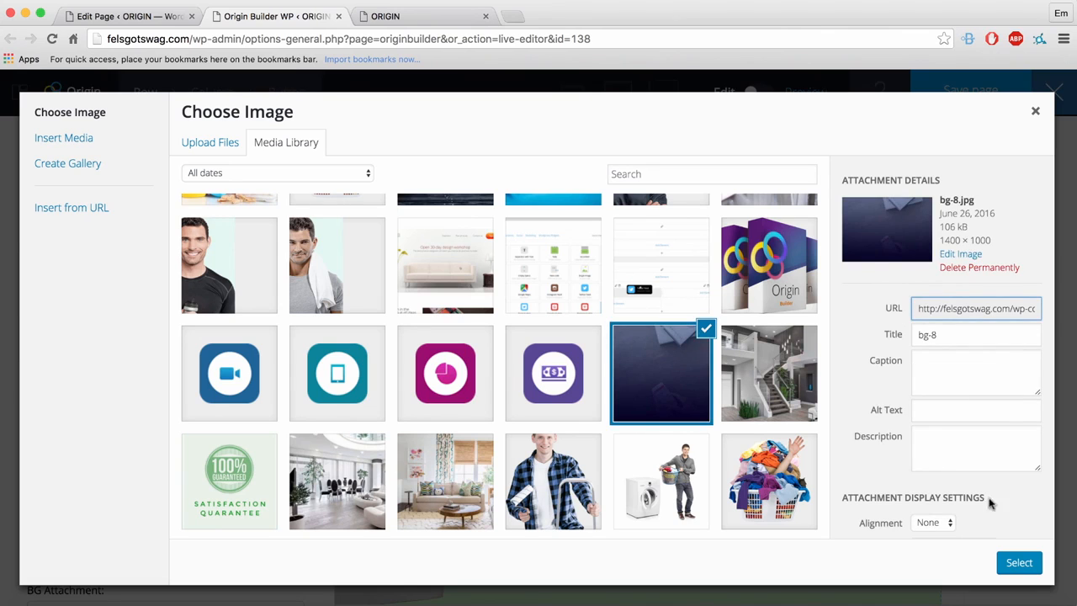
{"action": "left_click", "coordinate": [1017, 565]}
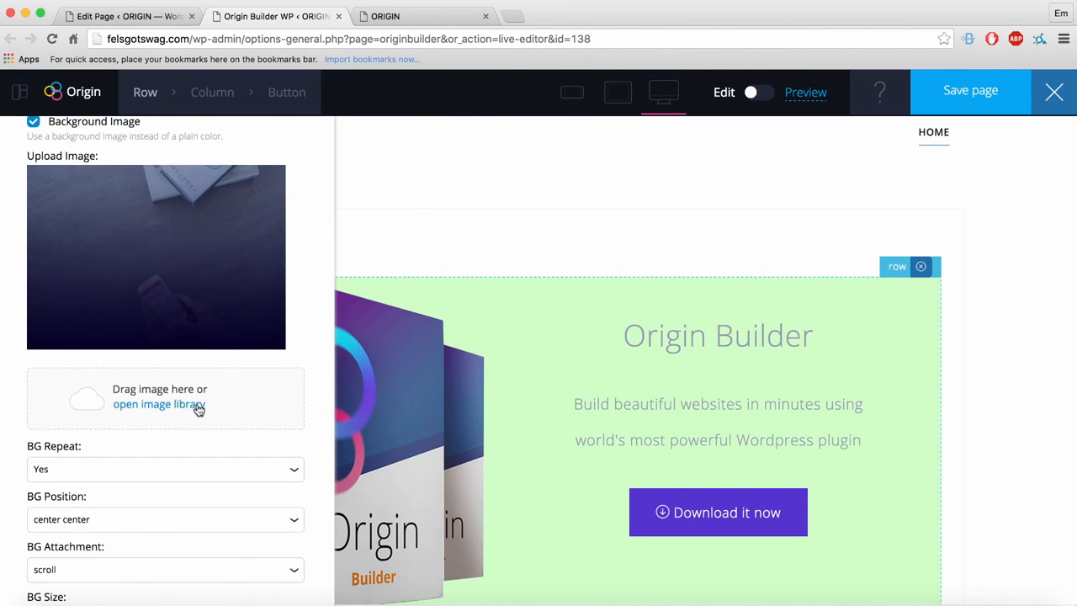
Set the BG Repeat option of the row's background image to No Repeat.
{"action": "scroll", "coordinate": [200, 409], "scroll_direction": "down", "scroll_amount": 3}
{"action": "left_click", "coordinate": [84, 366]}
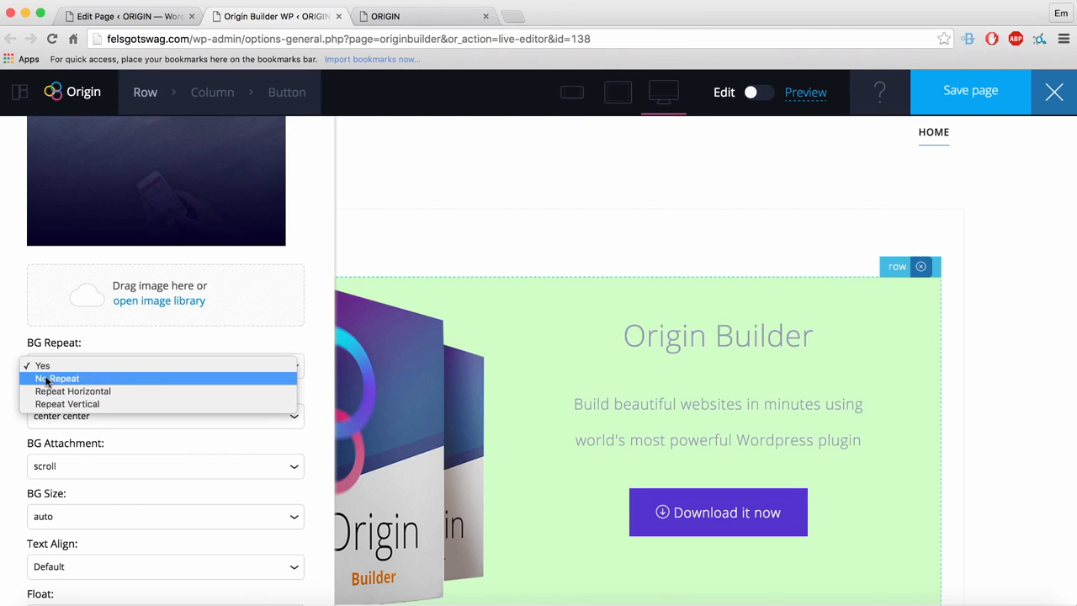
{"action": "left_click", "coordinate": [59, 380]}
{"action": "scroll", "coordinate": [76, 366], "scroll_direction": "down", "scroll_amount": 1}
{"action": "left_click", "coordinate": [82, 319]}
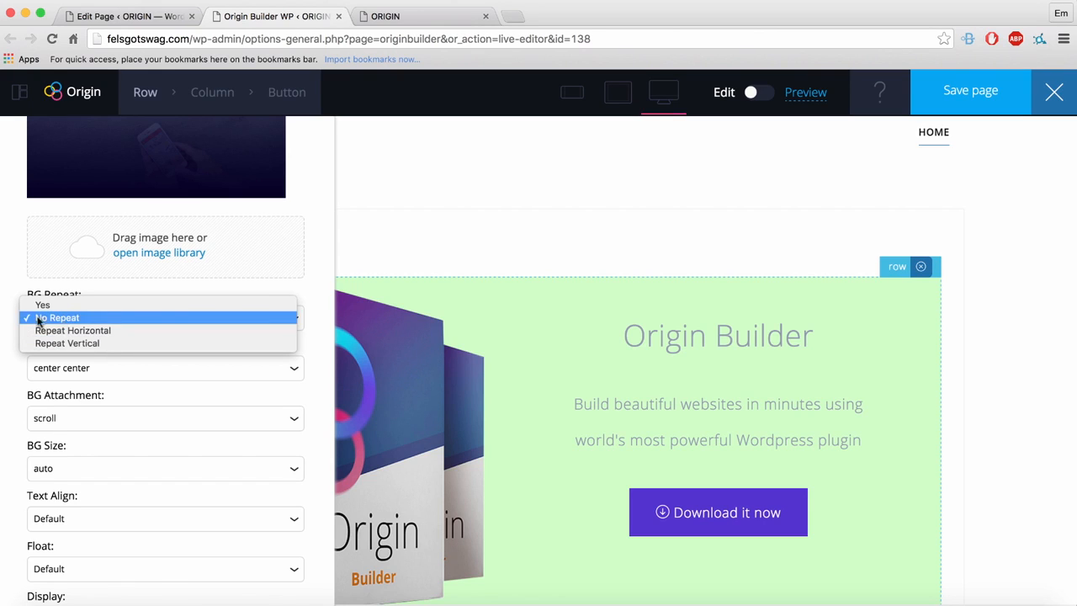
{"action": "left_click", "coordinate": [7, 303]}
{"action": "scroll", "coordinate": [80, 330], "scroll_direction": "down", "scroll_amount": 1}
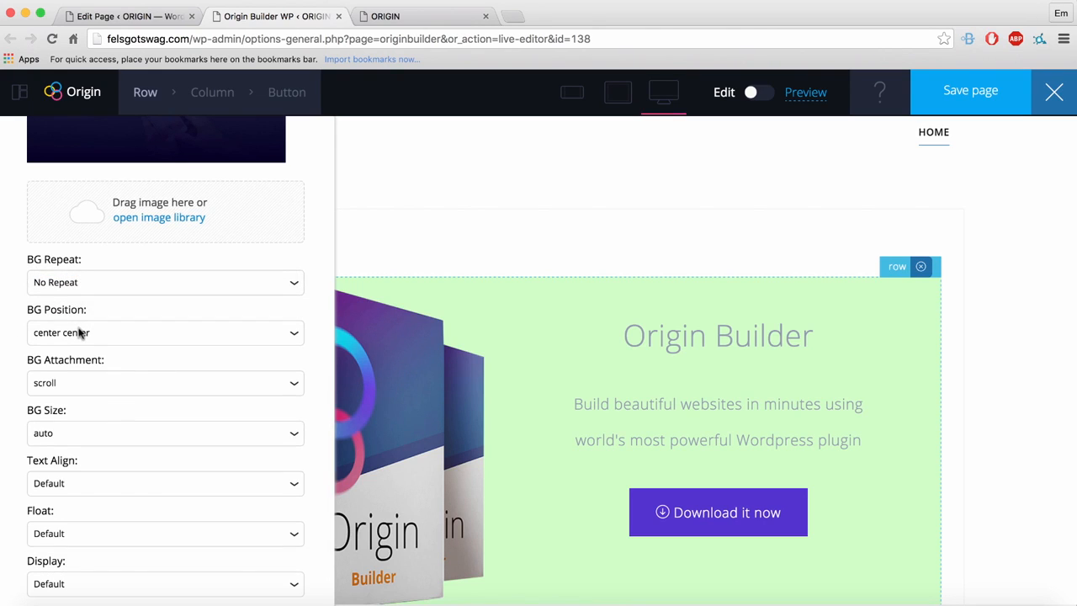
{"action": "scroll", "coordinate": [81, 382], "scroll_direction": "down", "scroll_amount": 1}
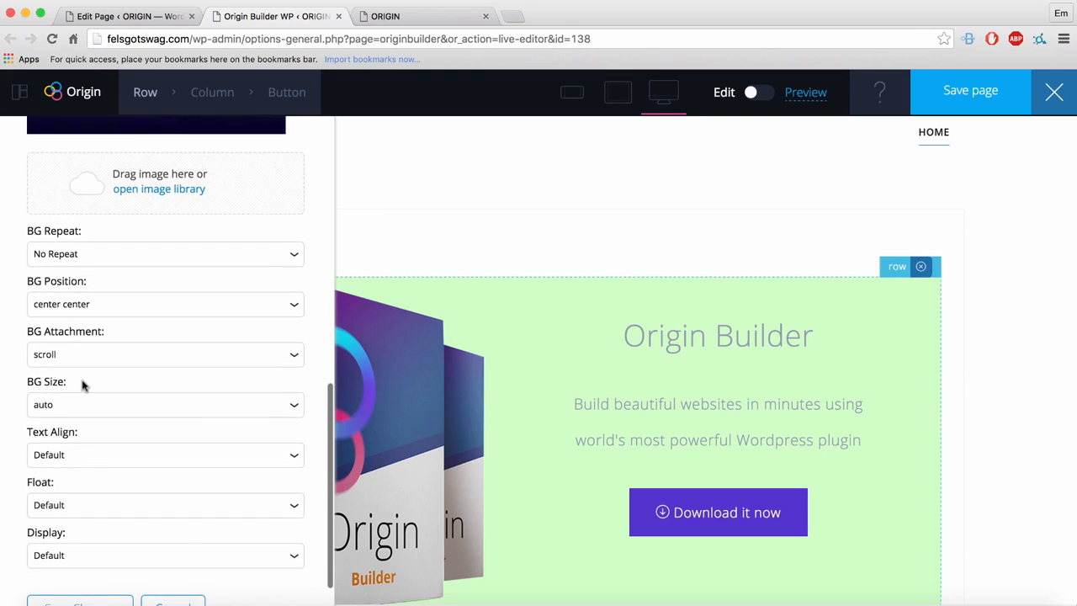
Try the fixed BG Attachment for the row's background image and return it to scroll.
{"action": "left_click", "coordinate": [56, 354]}
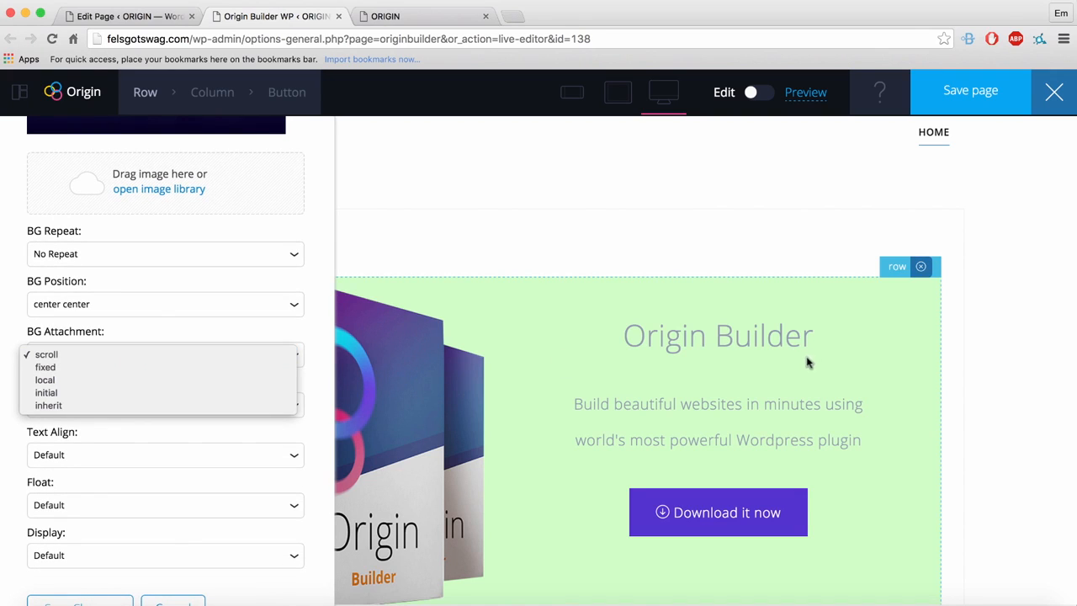
{"action": "left_click", "coordinate": [324, 353]}
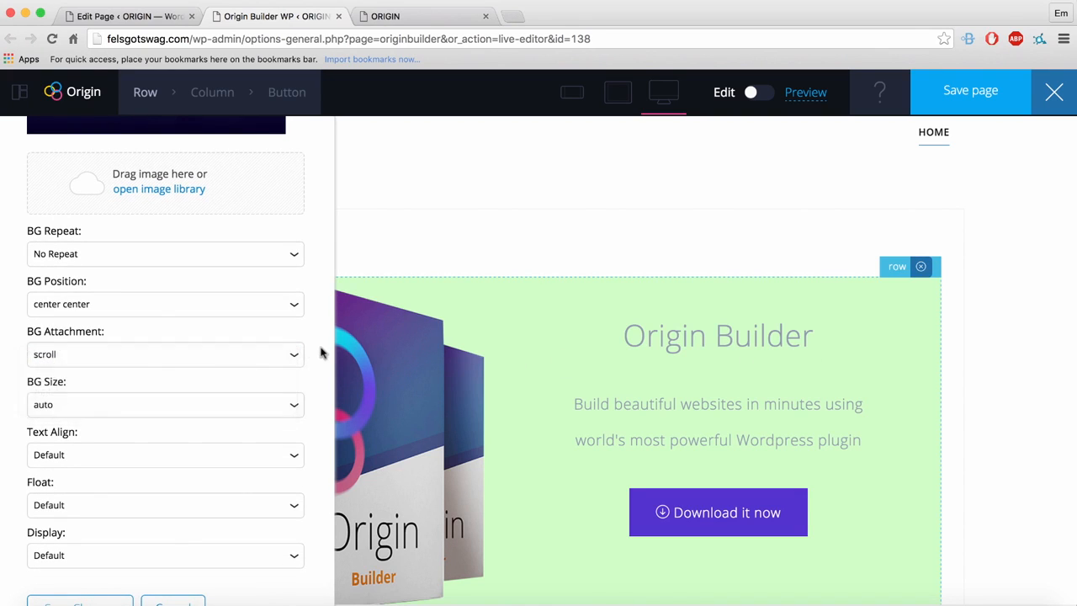
{"action": "left_click", "coordinate": [93, 361]}
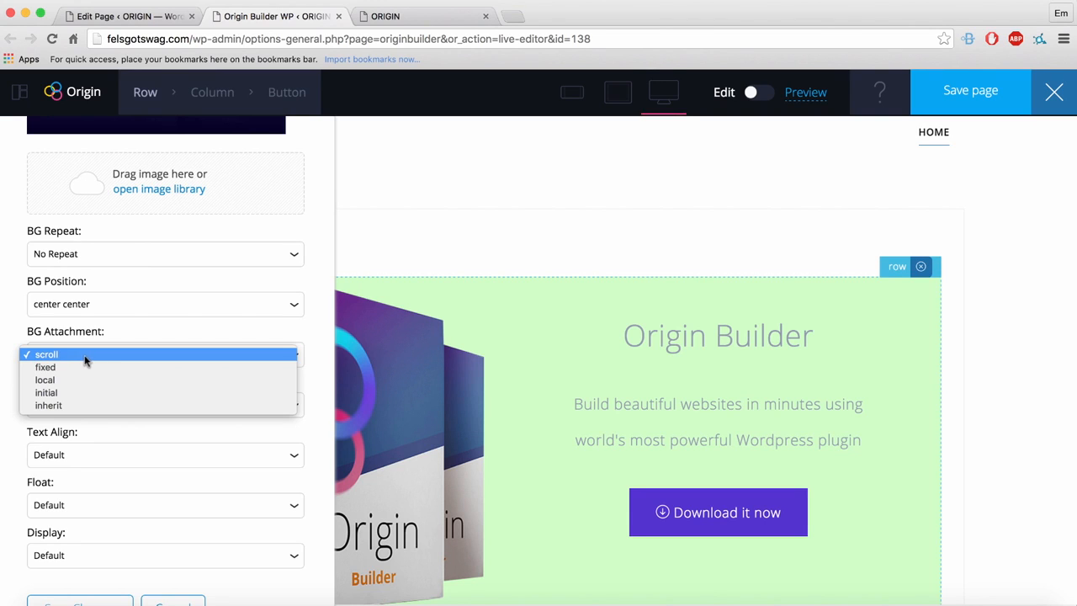
{"action": "left_click", "coordinate": [70, 368]}
{"action": "scroll", "coordinate": [726, 336], "scroll_direction": "down", "scroll_amount": 5}
{"action": "scroll", "coordinate": [726, 341], "scroll_direction": "up", "scroll_amount": 5}
{"action": "scroll", "coordinate": [726, 345], "scroll_direction": "down", "scroll_amount": 2}
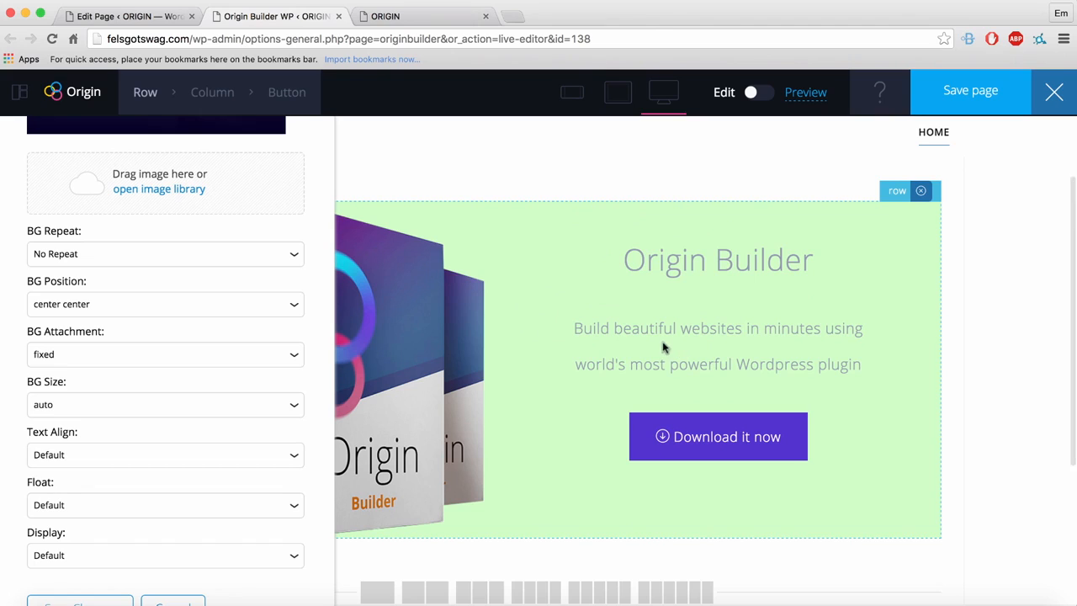
{"action": "left_click", "coordinate": [124, 348]}
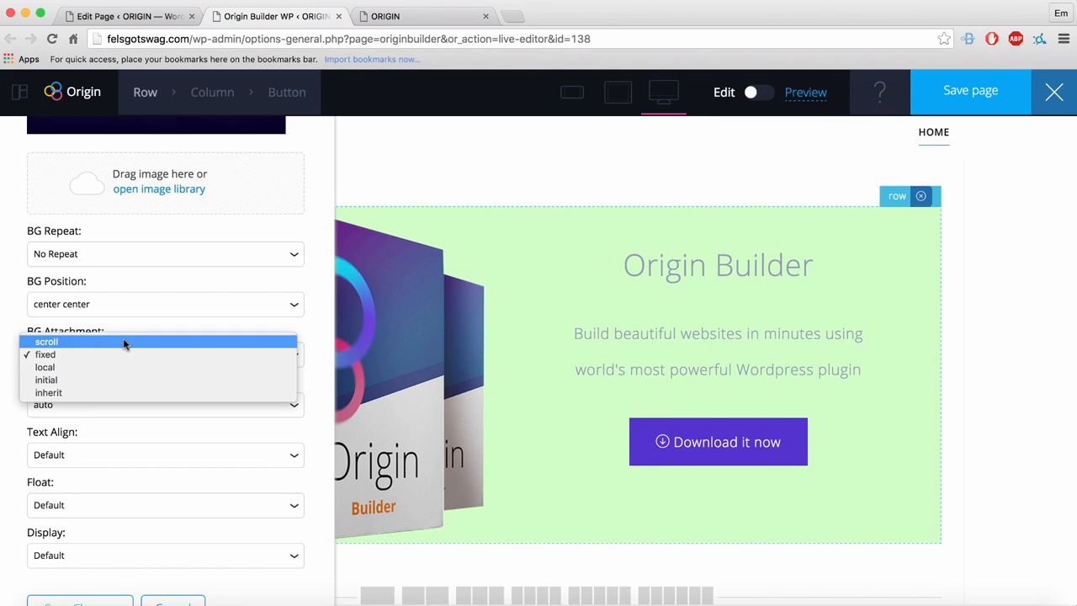
{"action": "left_click", "coordinate": [124, 343]}
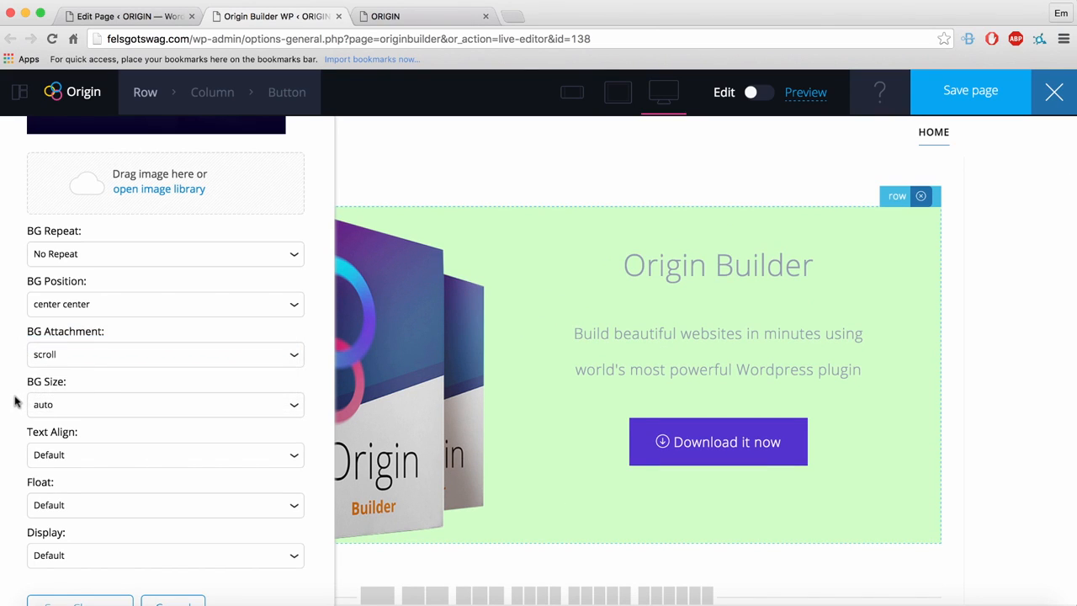
Set the row's background image BG Size to cover and save the row settings.
{"action": "scroll", "coordinate": [19, 404], "scroll_direction": "down", "scroll_amount": 2}
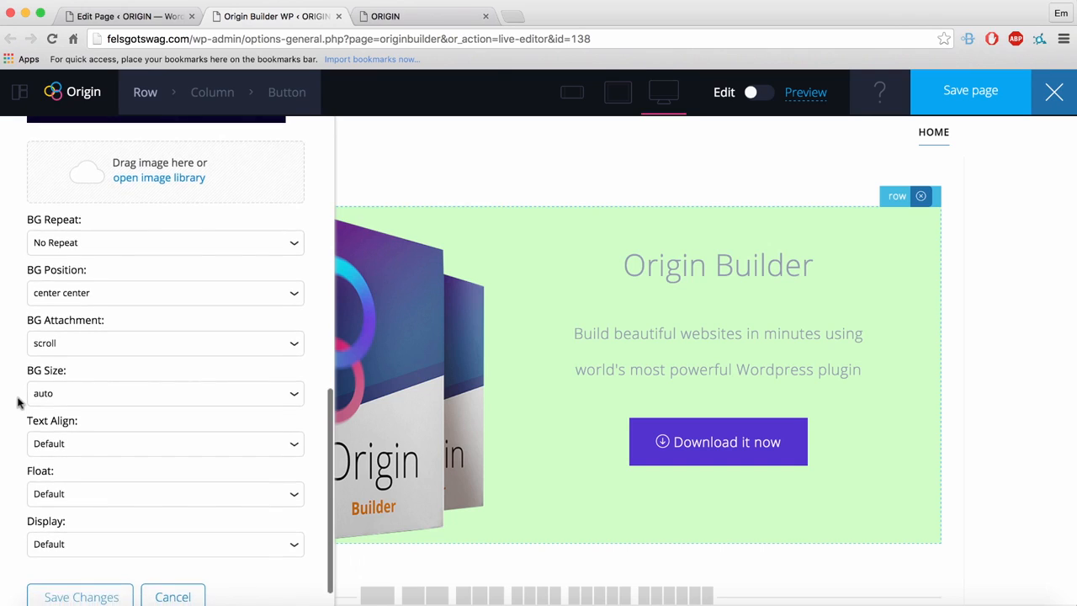
{"action": "left_click", "coordinate": [74, 368]}
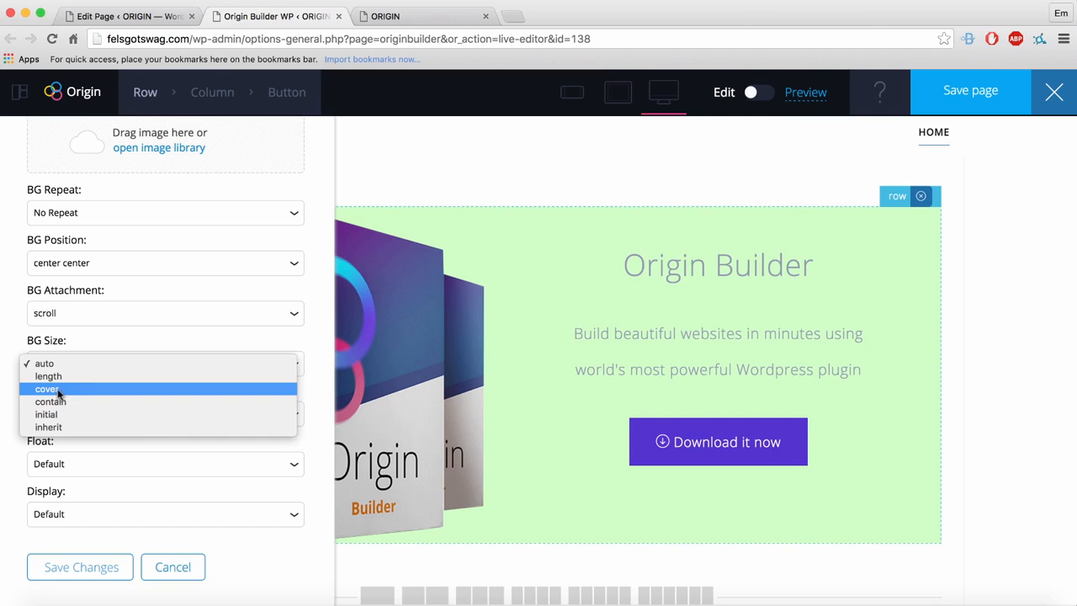
{"action": "left_click", "coordinate": [57, 390]}
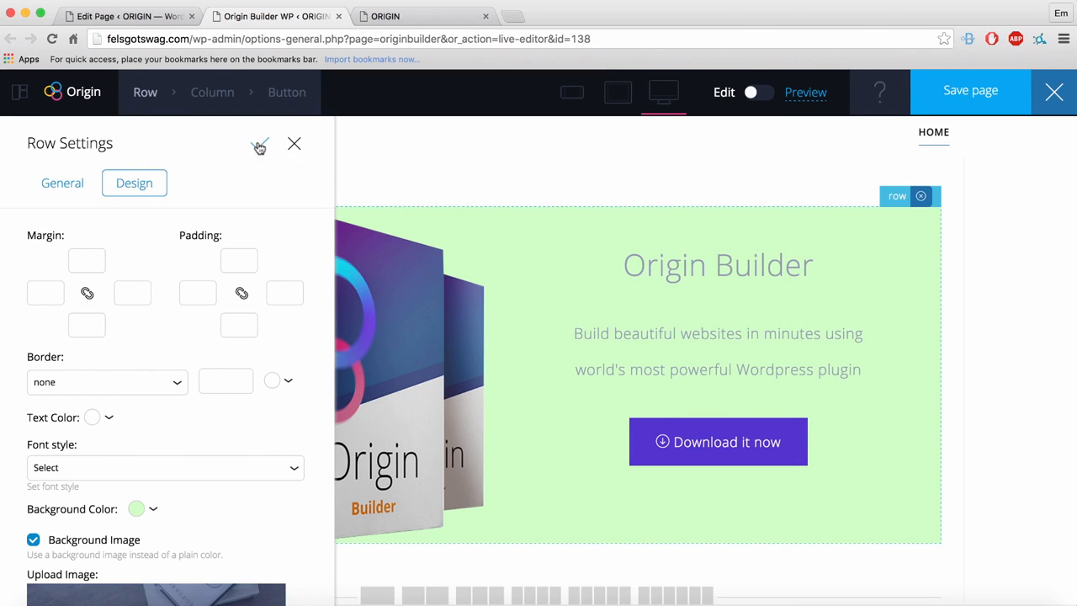
{"action": "left_click", "coordinate": [260, 147]}
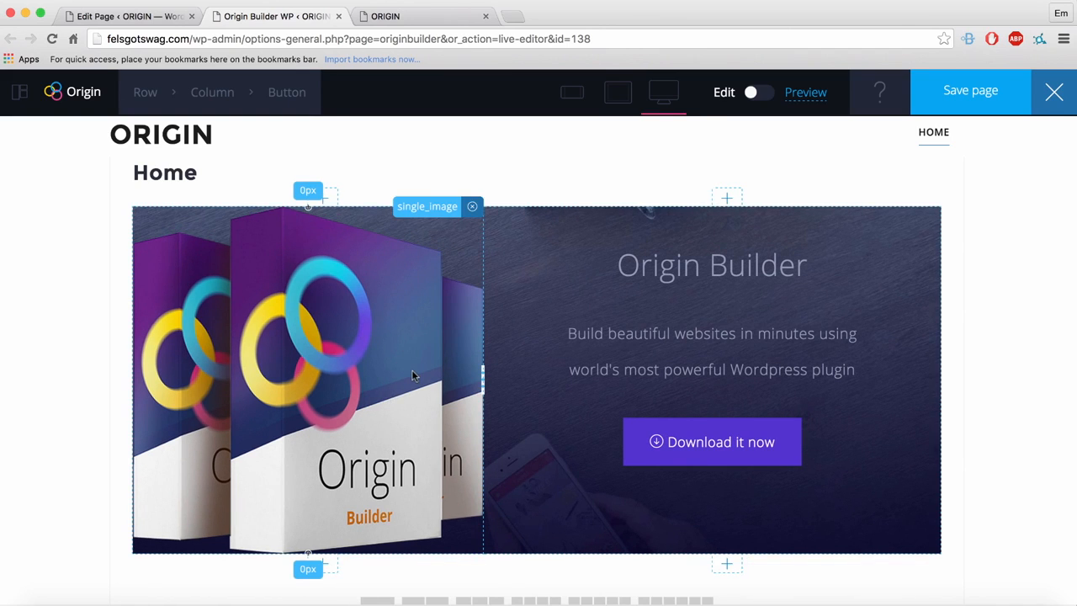
Give the product image a bottom margin of about 45px, open its Design settings and move the settings panel off the image.
{"action": "scroll", "coordinate": [331, 547], "scroll_direction": "up", "scroll_amount": 1}
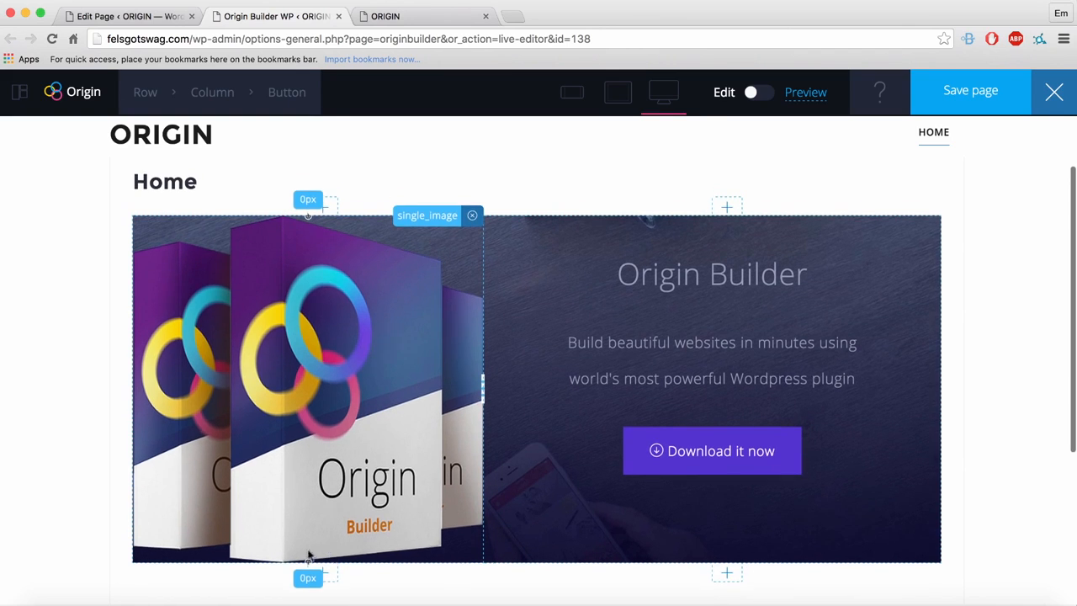
{"action": "left_click_drag", "start_coordinate": [309, 559], "coordinate": [308, 560]}
{"action": "left_click", "coordinate": [281, 349]}
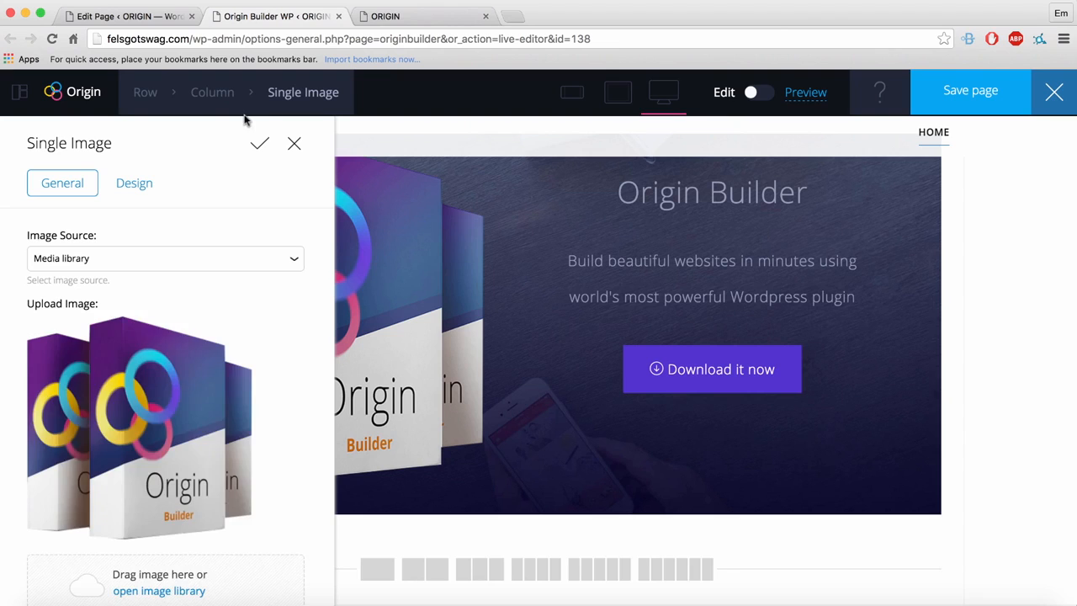
{"action": "left_click", "coordinate": [128, 188]}
{"action": "left_click_drag", "start_coordinate": [187, 138], "coordinate": [866, 152]}
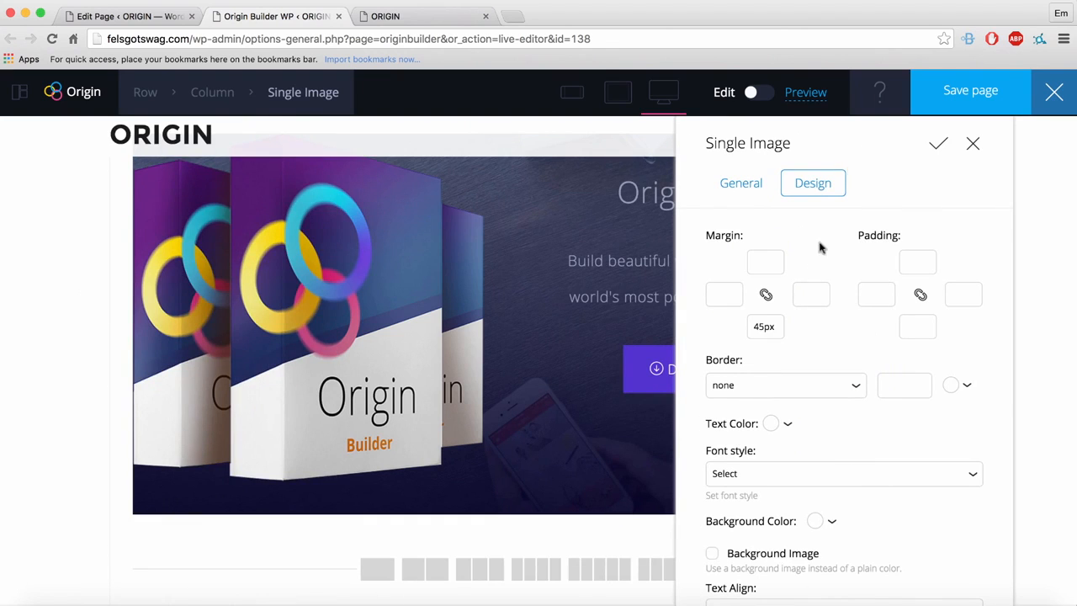
Set the product image's left margin and top margin to 40px each.
{"action": "left_click", "coordinate": [725, 293]}
{"action": "type", "text": "40"}
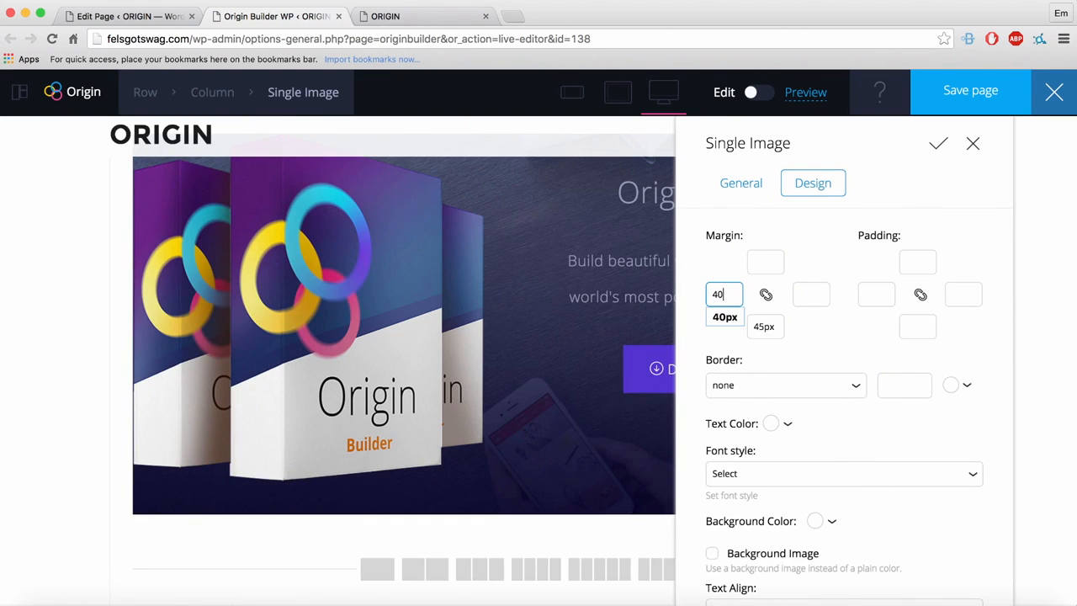
{"action": "left_click", "coordinate": [719, 268]}
{"action": "scroll", "coordinate": [373, 344], "scroll_direction": "up", "scroll_amount": 3}
{"action": "left_click", "coordinate": [765, 262]}
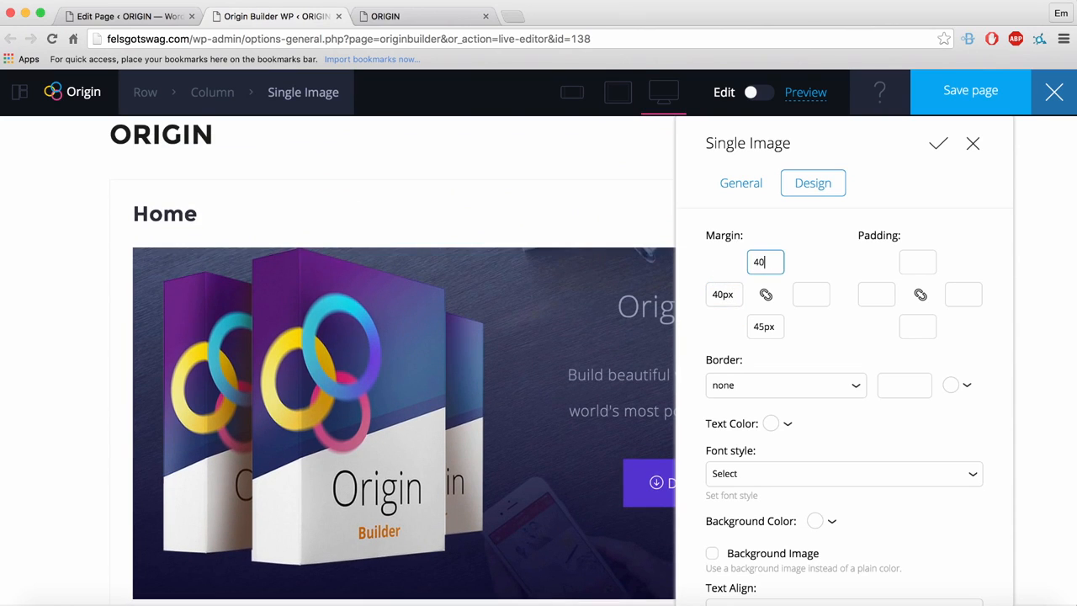
{"action": "left_click", "coordinate": [458, 326]}
{"action": "scroll", "coordinate": [459, 325], "scroll_direction": "down", "scroll_amount": 3}
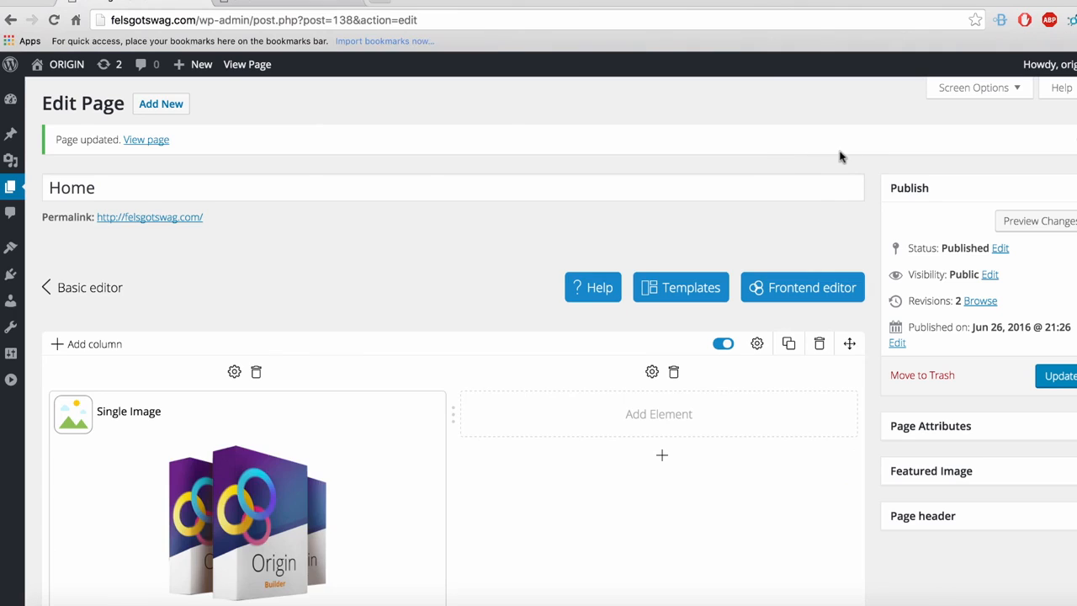
{"action": "left_click", "coordinate": [796, 296]}
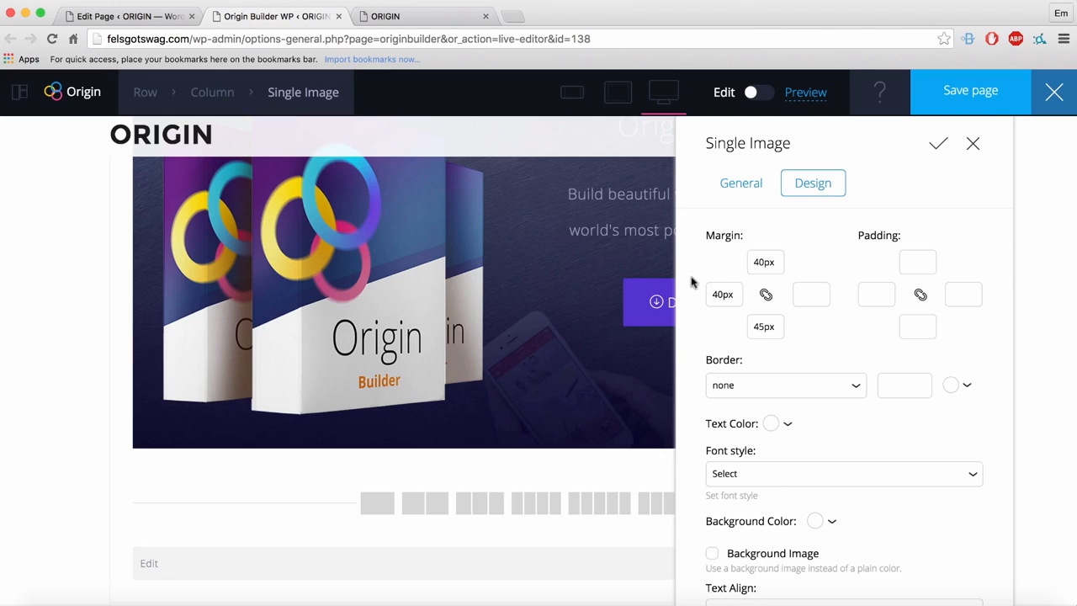
Link the product image's four margins and set them all to 30px.
{"action": "left_click", "coordinate": [767, 296]}
{"action": "left_click", "coordinate": [777, 266]}
{"action": "double_click", "coordinate": [777, 265]}
{"action": "key", "text": "BackSpace"}
{"action": "type", "text": "30"}
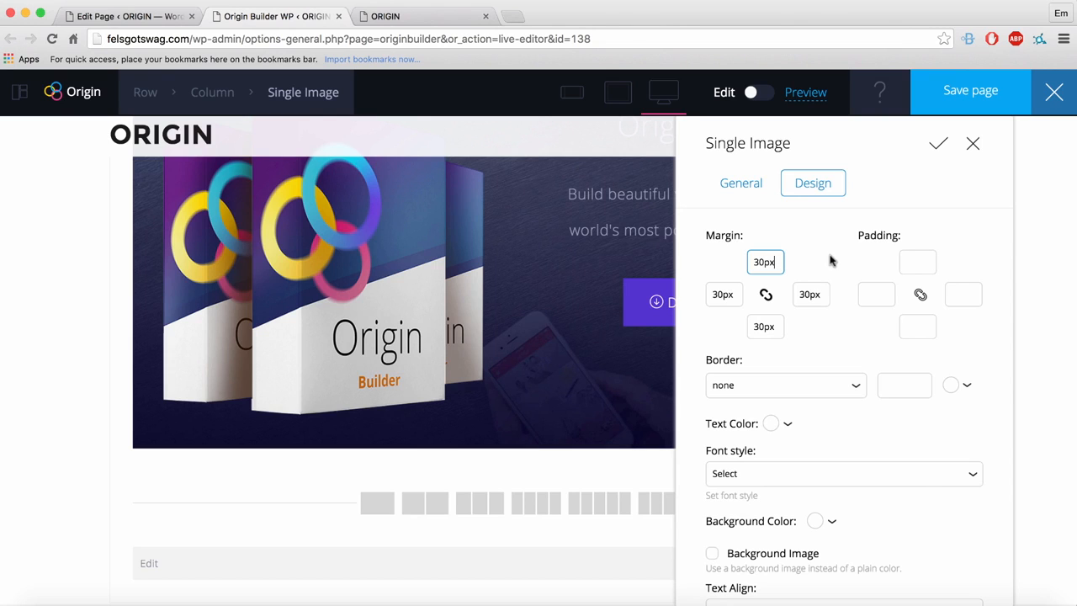
{"action": "left_click", "coordinate": [830, 261]}
{"action": "scroll", "coordinate": [291, 359], "scroll_direction": "up", "scroll_amount": 3}
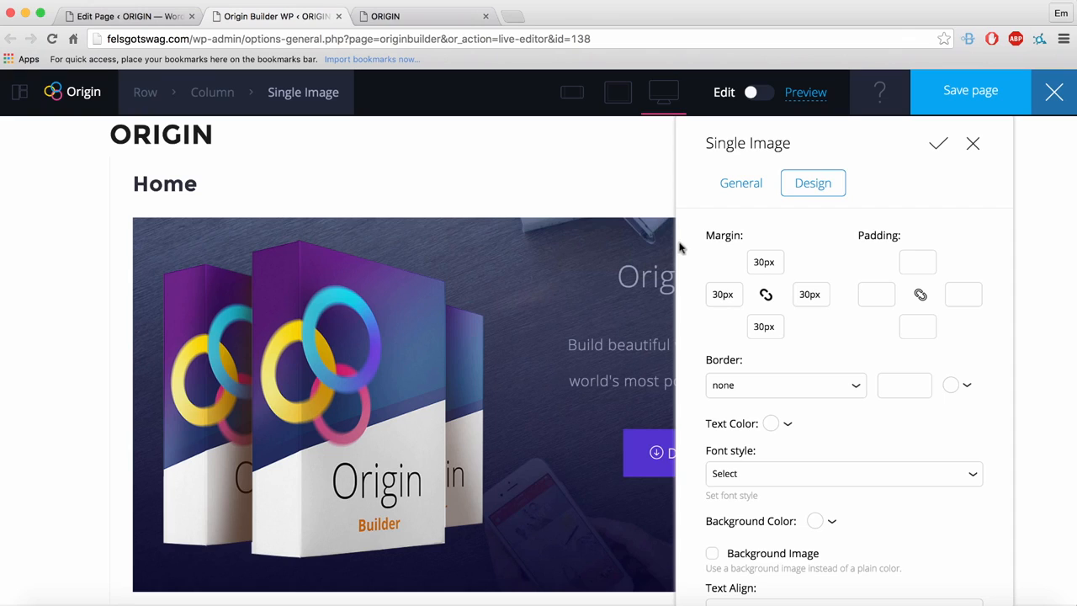
Set the product image's linked margins to 40px and save the image settings.
{"action": "double_click", "coordinate": [762, 260]}
{"action": "type", "text": "4"}
{"action": "left_click", "coordinate": [940, 145]}
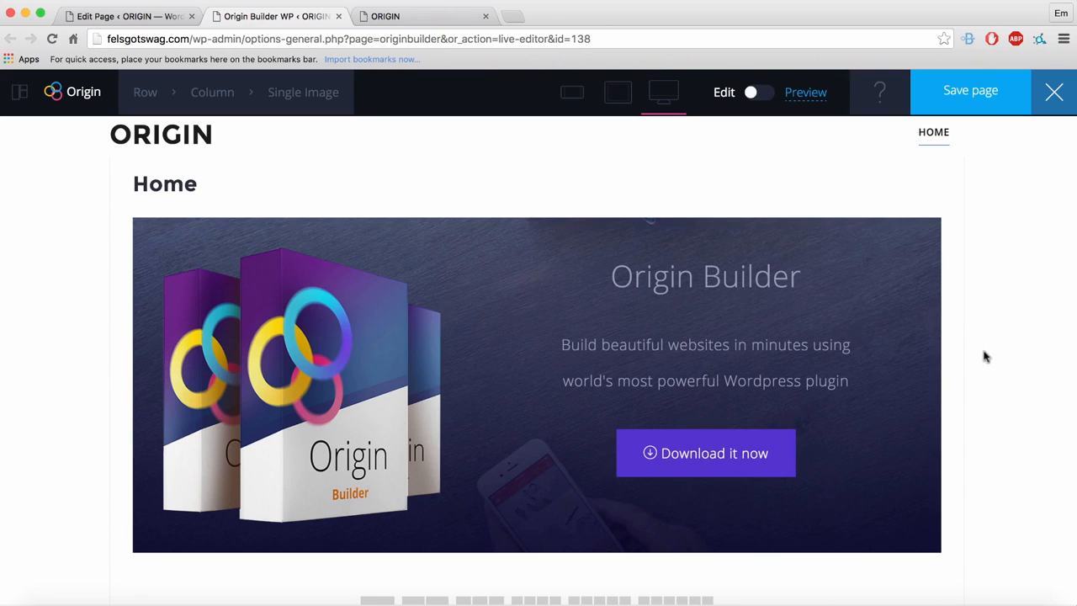
Change the text color of the whole Origin Builder heading to white.
{"action": "left_click", "coordinate": [748, 278]}
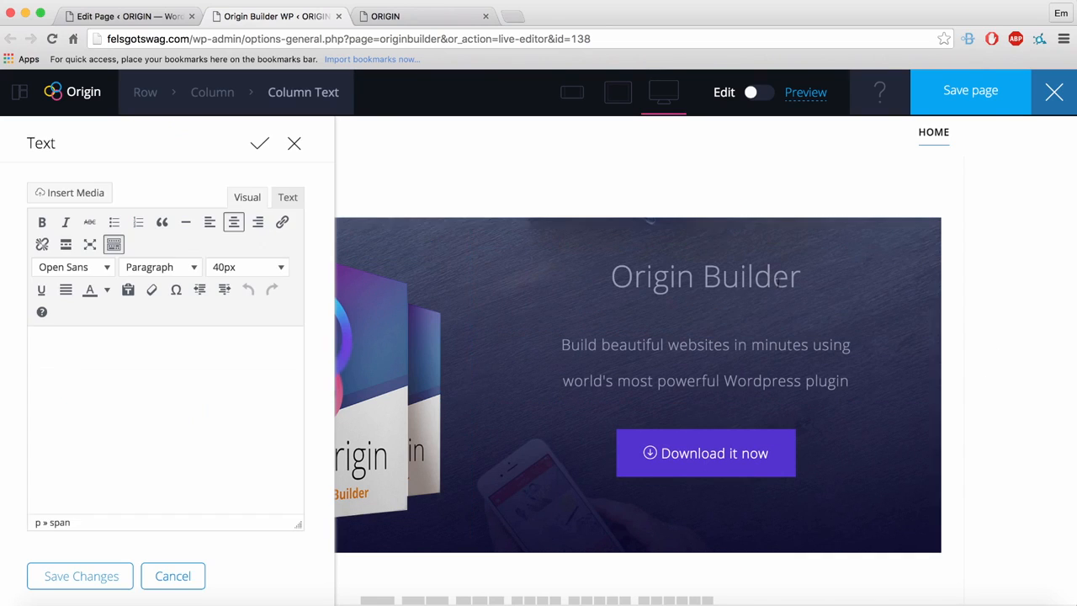
{"action": "key", "text": "super+a"}
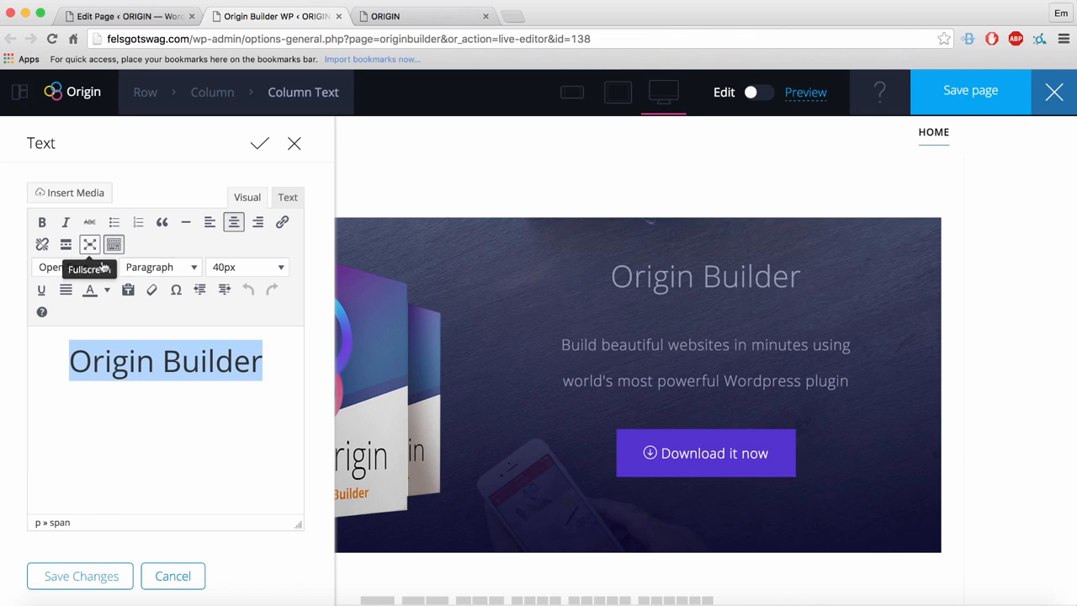
{"action": "scroll", "coordinate": [1032, 426], "scroll_direction": "down", "scroll_amount": 2}
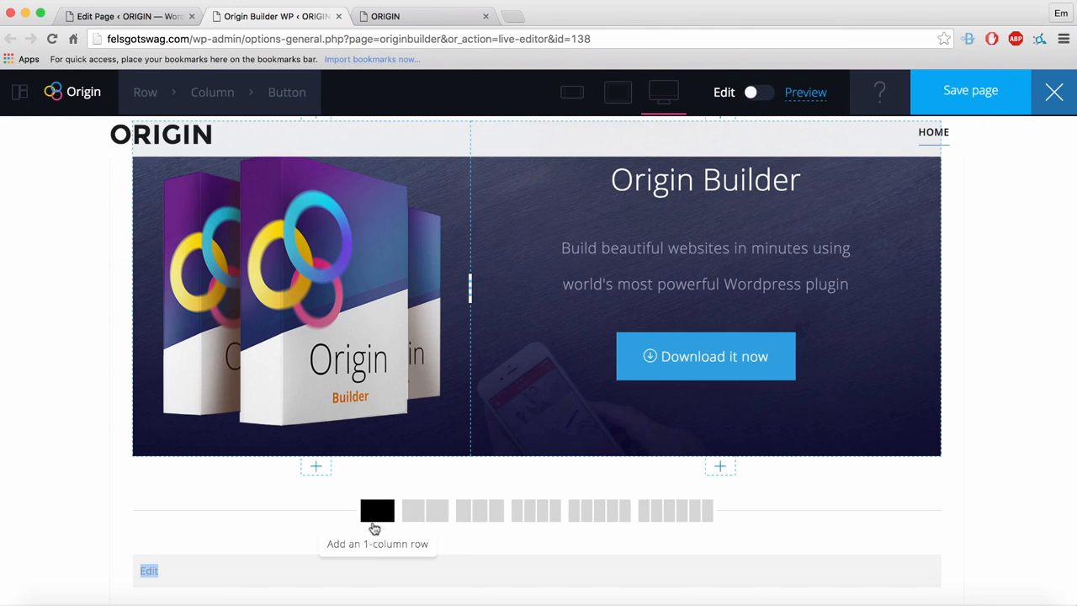
Check the new-row layouts in the WordPress page editor, and add a two-column row below the existing row in the live editor.
{"action": "left_click", "coordinate": [134, 19]}
{"action": "scroll", "coordinate": [445, 334], "scroll_direction": "down", "scroll_amount": 4}
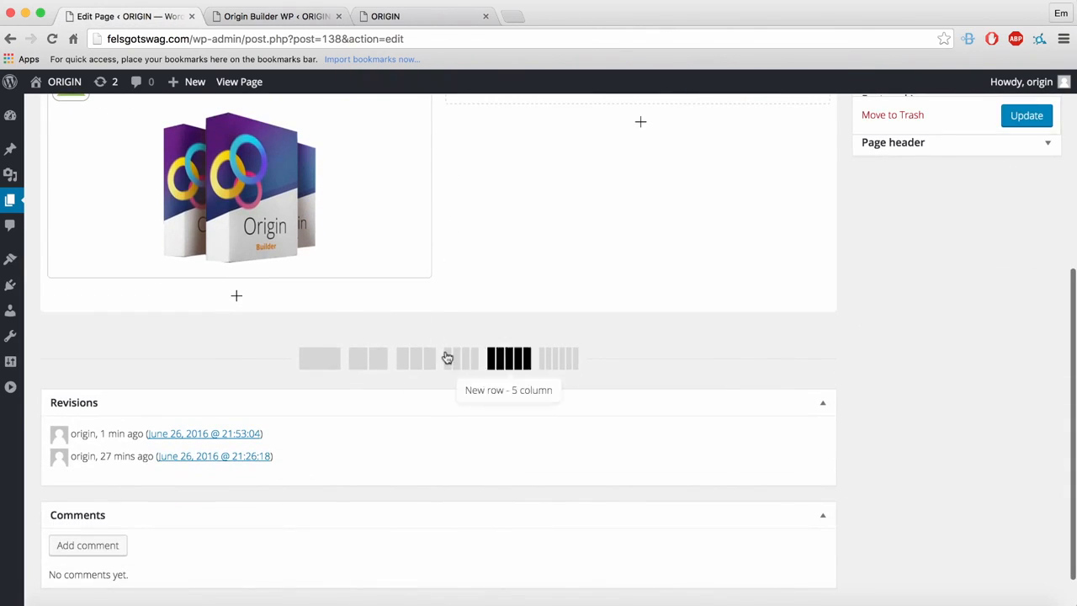
{"action": "left_click", "coordinate": [276, 17]}
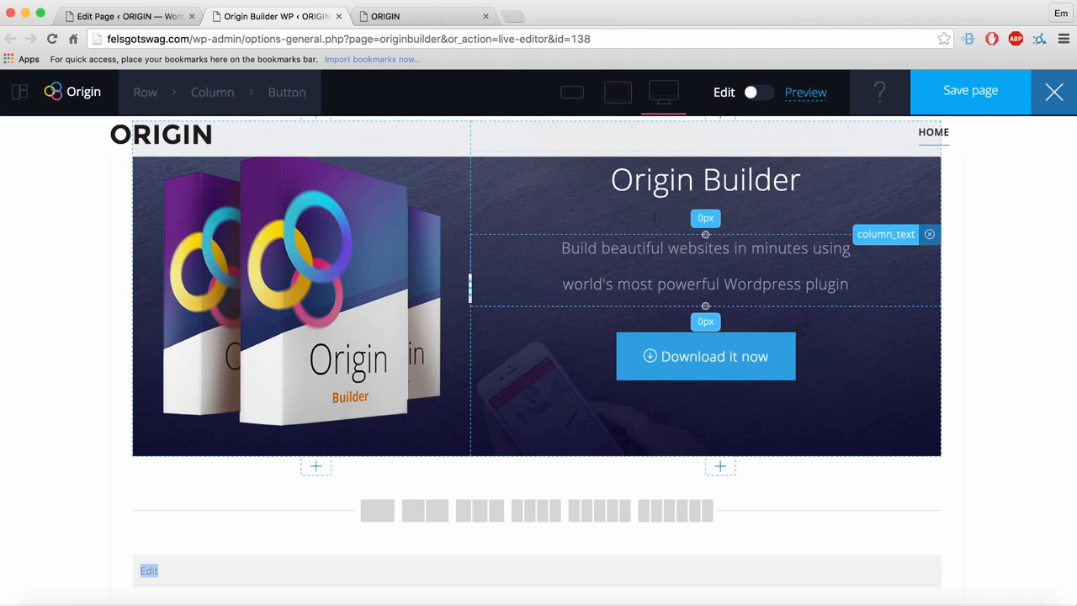
{"action": "left_click", "coordinate": [412, 515]}
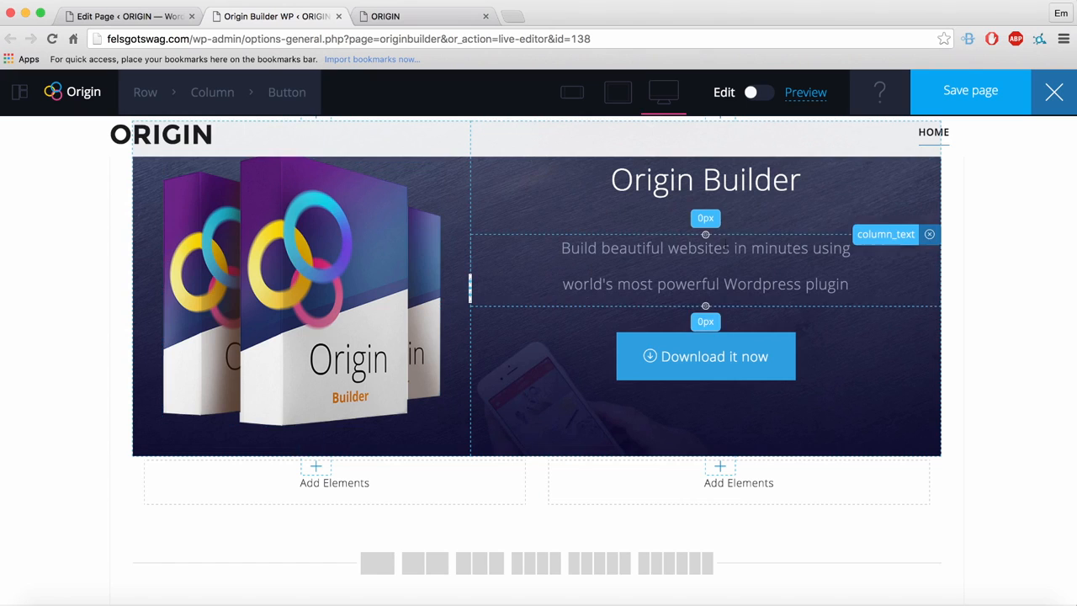
Duplicate the Origin Builder heading and move the copy into the second column of the new row.
{"action": "left_click", "coordinate": [731, 182]}
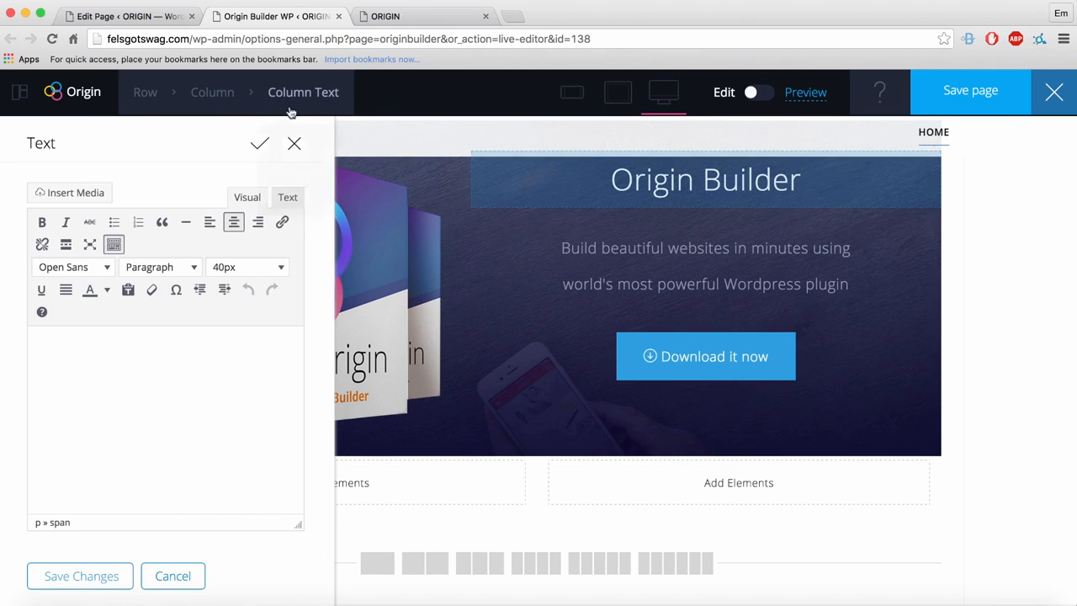
{"action": "mouse_move", "coordinate": [293, 106]}
{"action": "left_click", "coordinate": [293, 183]}
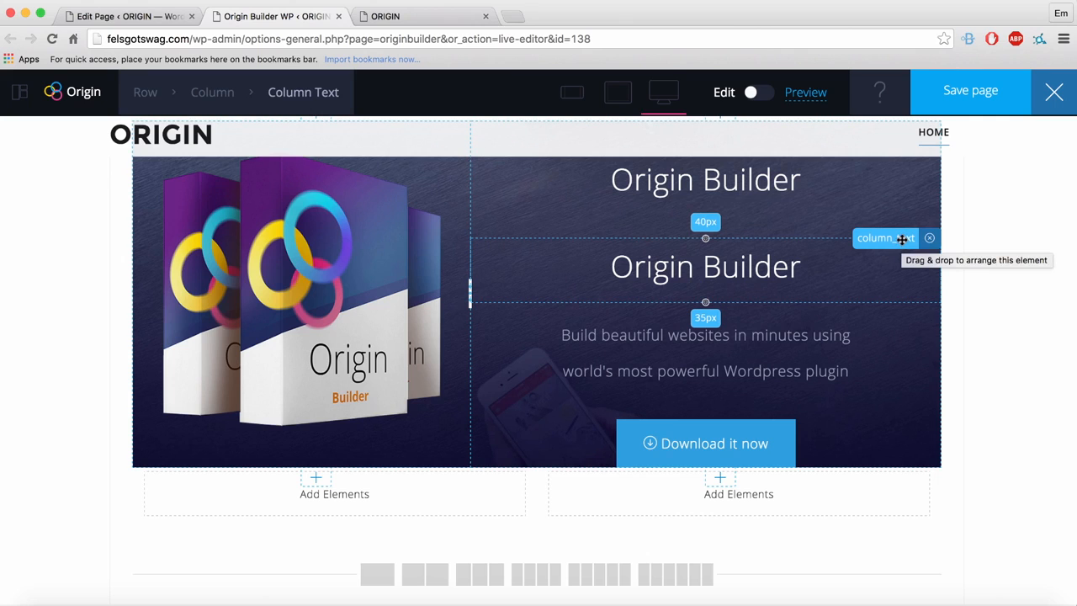
{"action": "left_click_drag", "start_coordinate": [902, 239], "coordinate": [745, 519]}
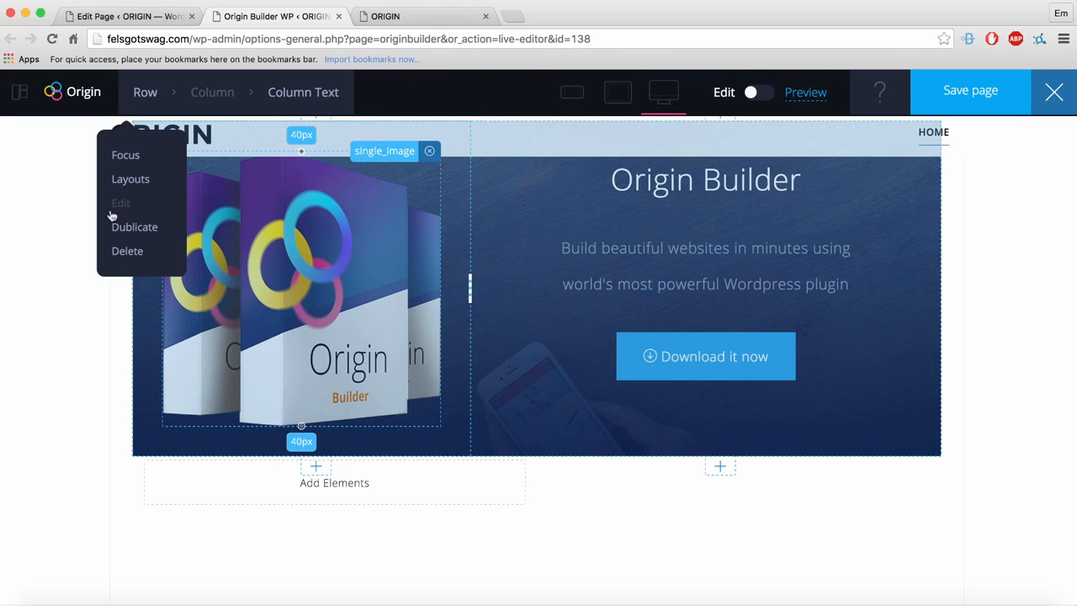
{"action": "left_click", "coordinate": [122, 206]}
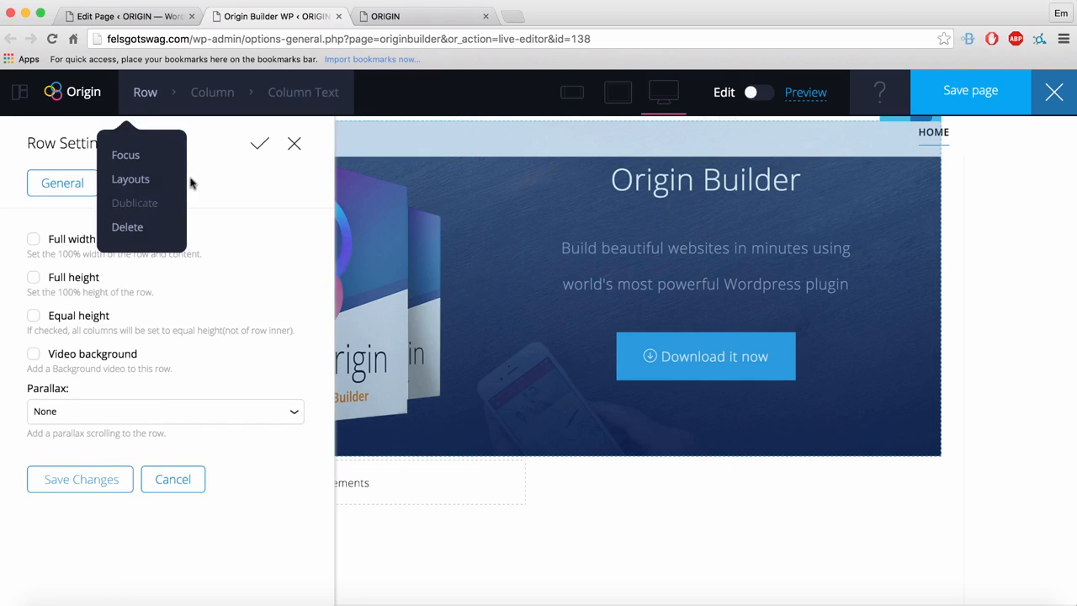
{"action": "left_click", "coordinate": [134, 182]}
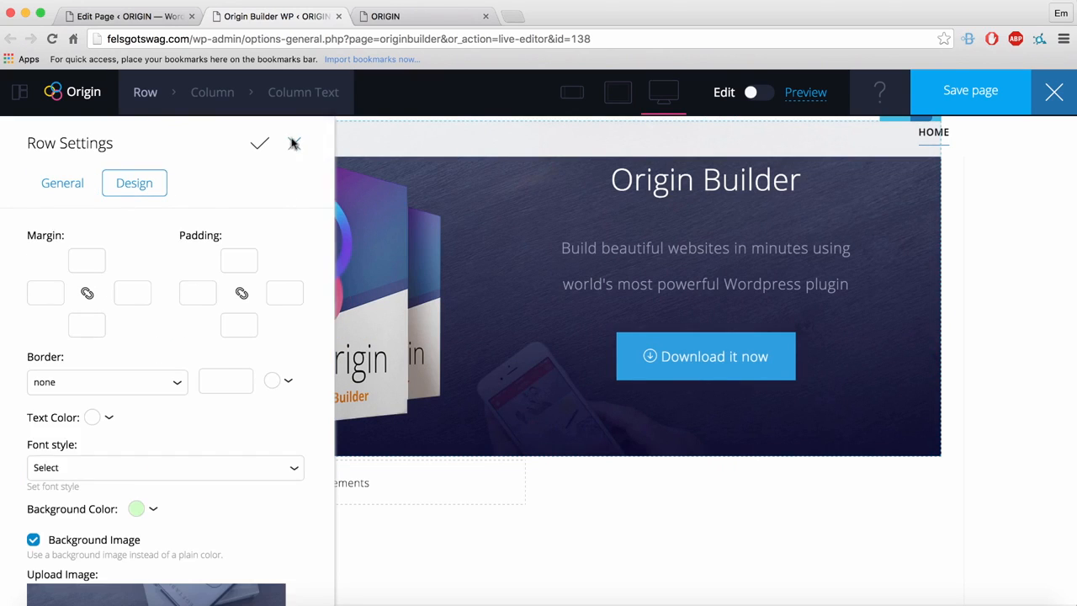
{"action": "left_click", "coordinate": [294, 143]}
Set the background color of the new two-column row to a very dark navy.
{"action": "left_click", "coordinate": [738, 519]}
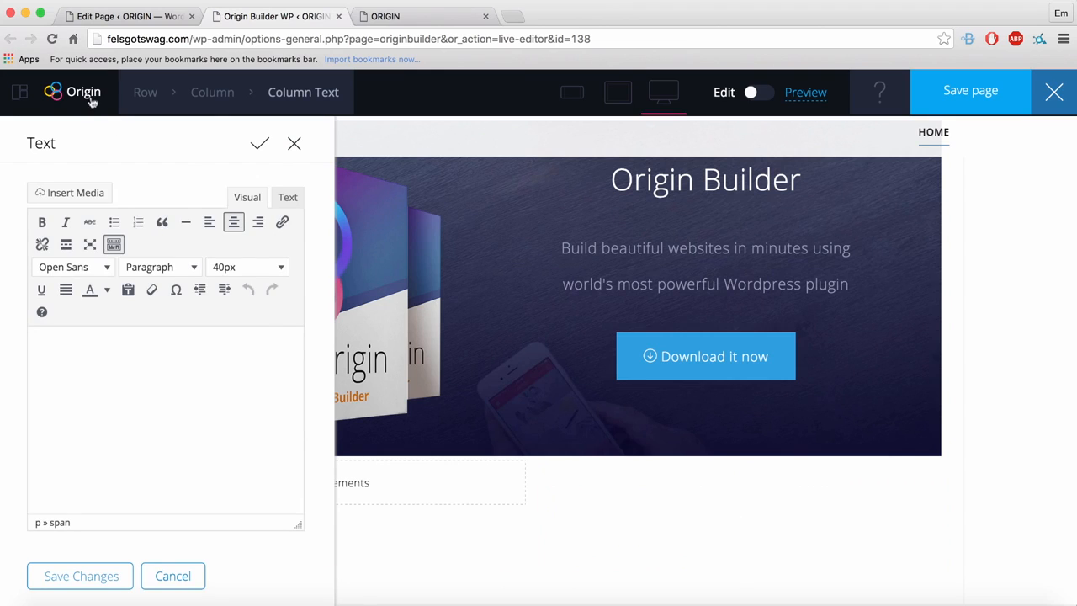
{"action": "left_click", "coordinate": [144, 108]}
{"action": "left_click", "coordinate": [122, 202]}
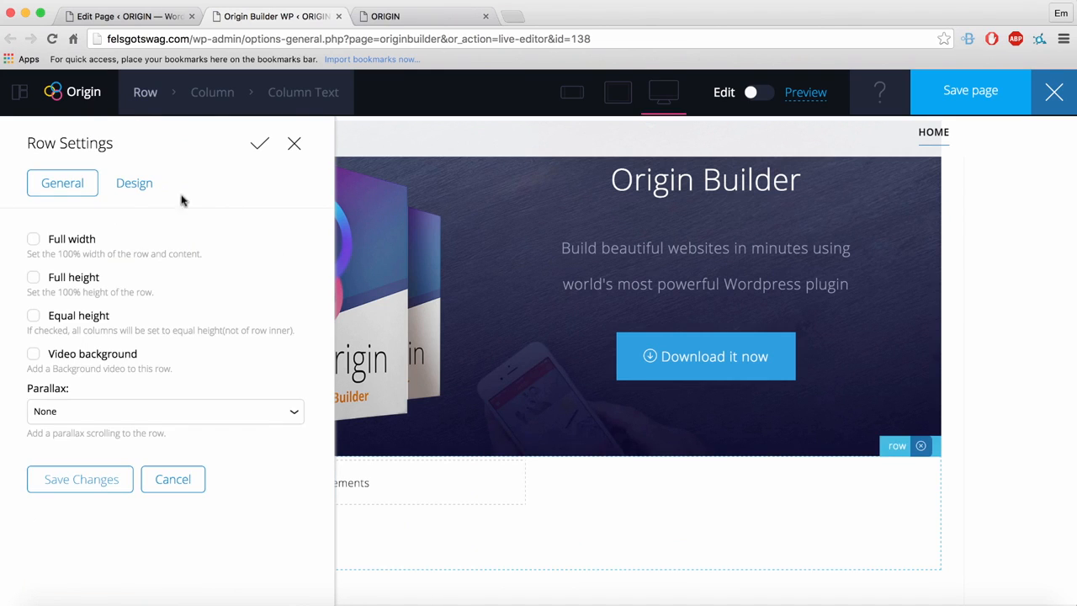
{"action": "left_click", "coordinate": [140, 183]}
{"action": "scroll", "coordinate": [226, 524], "scroll_direction": "down", "scroll_amount": 4}
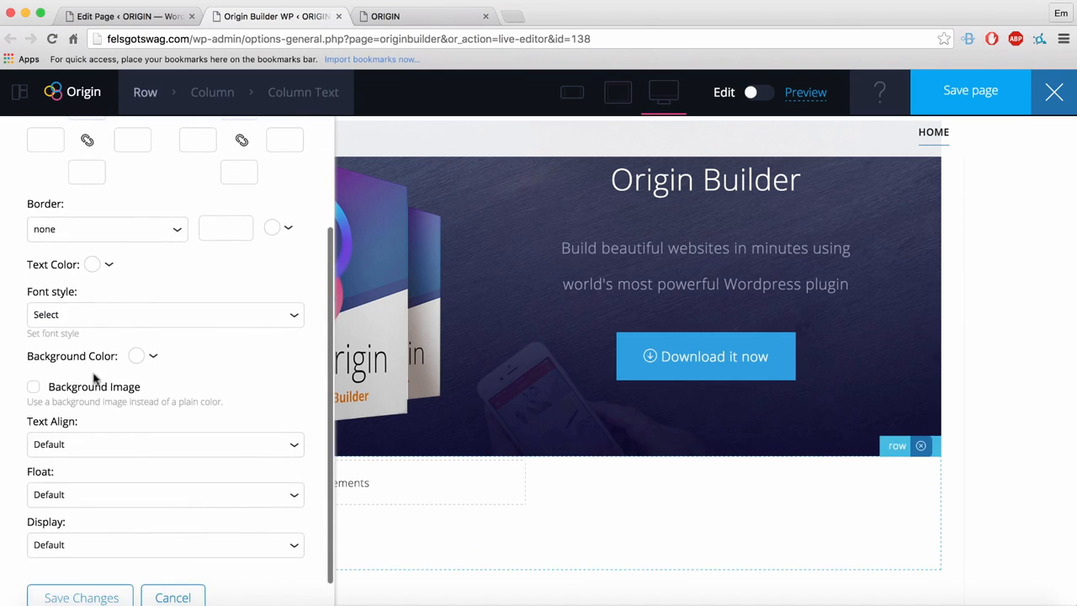
{"action": "scroll", "coordinate": [94, 381], "scroll_direction": "down", "scroll_amount": 1}
{"action": "left_click", "coordinate": [138, 324]}
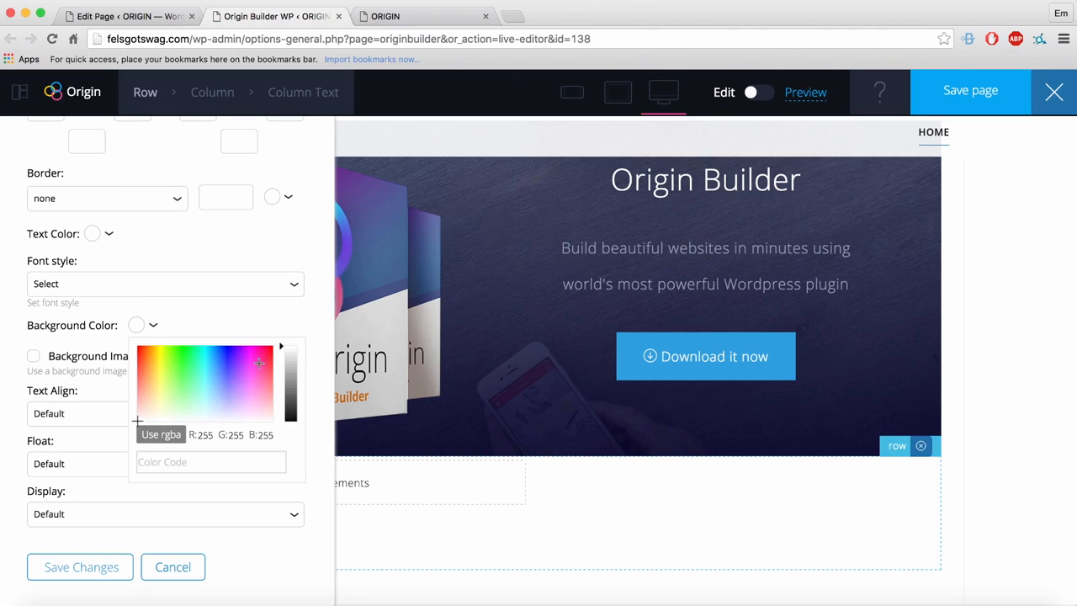
{"action": "left_click", "coordinate": [284, 412]}
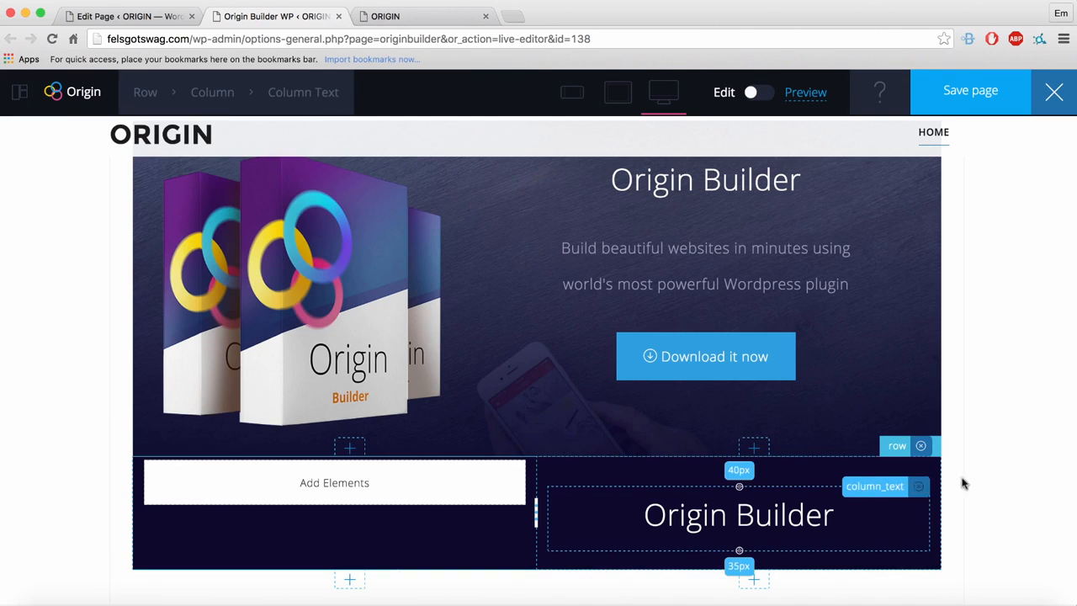
Duplicate the tagline text and move the copy below the Origin Builder heading in the new row.
{"action": "scroll", "coordinate": [972, 475], "scroll_direction": "down", "scroll_amount": 3}
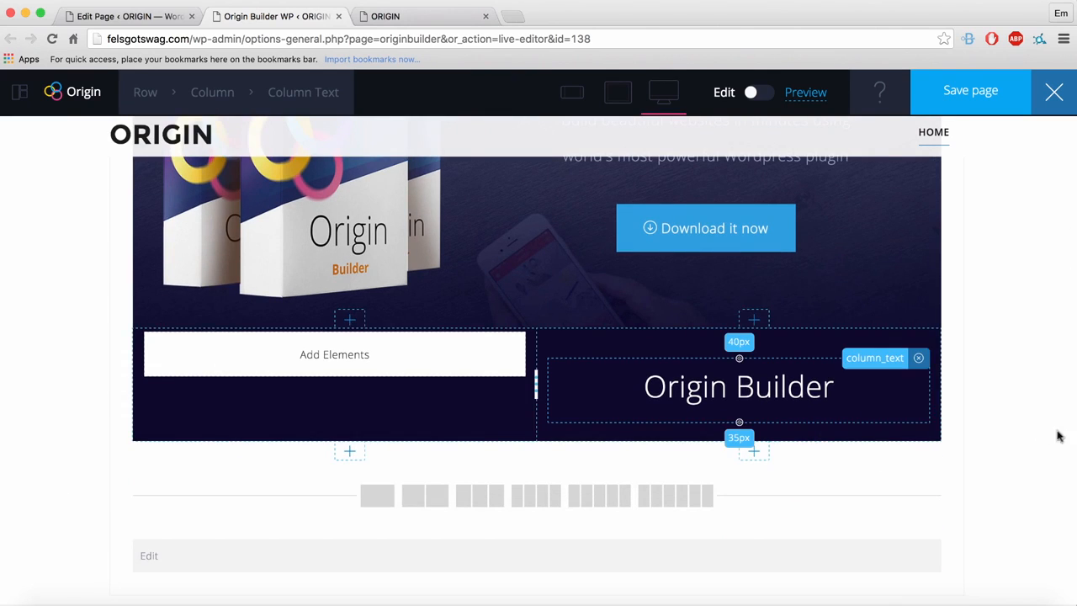
{"action": "scroll", "coordinate": [1027, 388], "scroll_direction": "up", "scroll_amount": 3}
{"action": "left_click", "coordinate": [743, 271]}
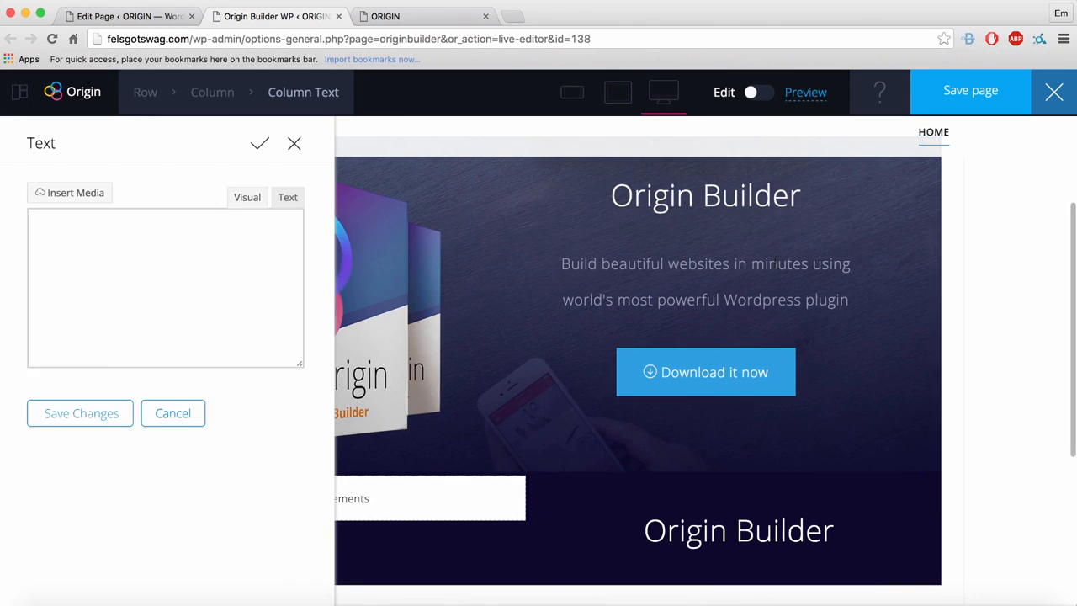
{"action": "mouse_move", "coordinate": [294, 92]}
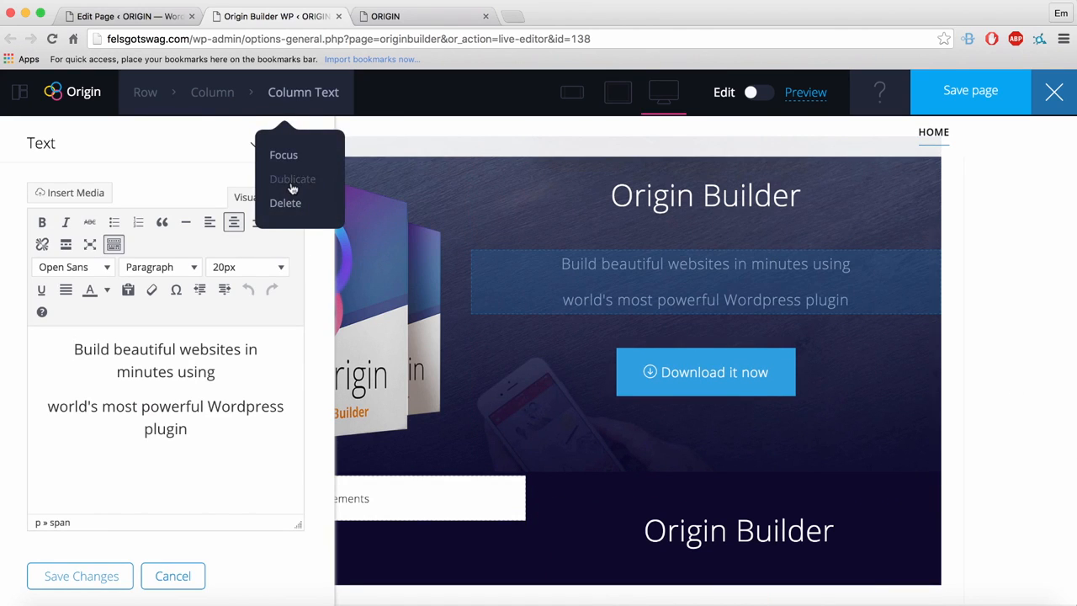
{"action": "left_click", "coordinate": [292, 239]}
{"action": "scroll", "coordinate": [933, 446], "scroll_direction": "down", "scroll_amount": 1}
{"action": "left_click_drag", "start_coordinate": [884, 258], "coordinate": [745, 545]}
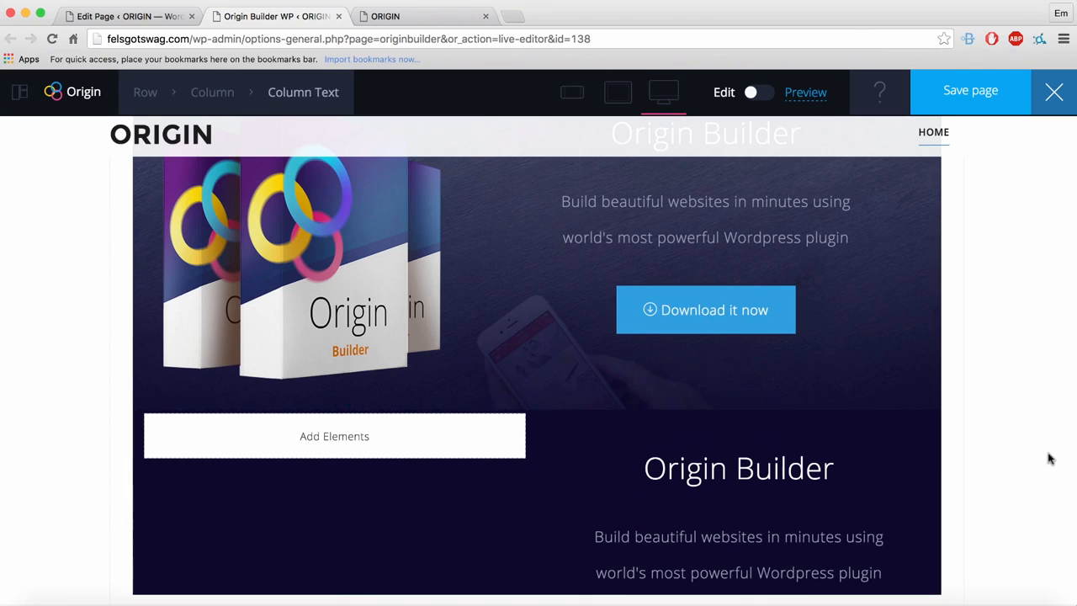
{"action": "scroll", "coordinate": [993, 455], "scroll_direction": "down", "scroll_amount": 2}
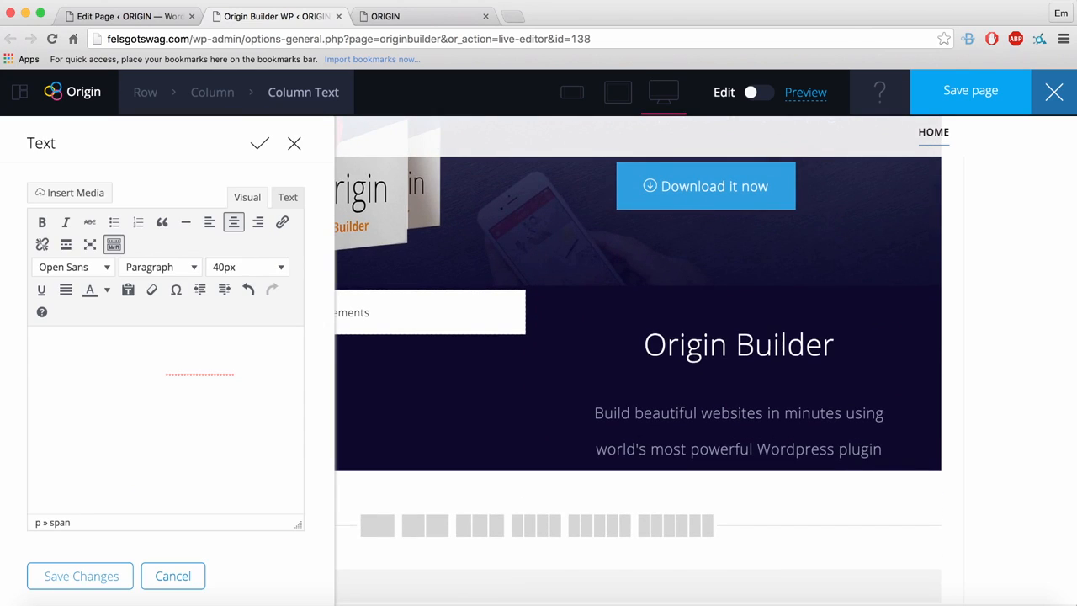
Change the copied heading in the new row's second column to read "Simple Drag n' Drop Interface".
{"action": "key", "text": "ctrl+a"}
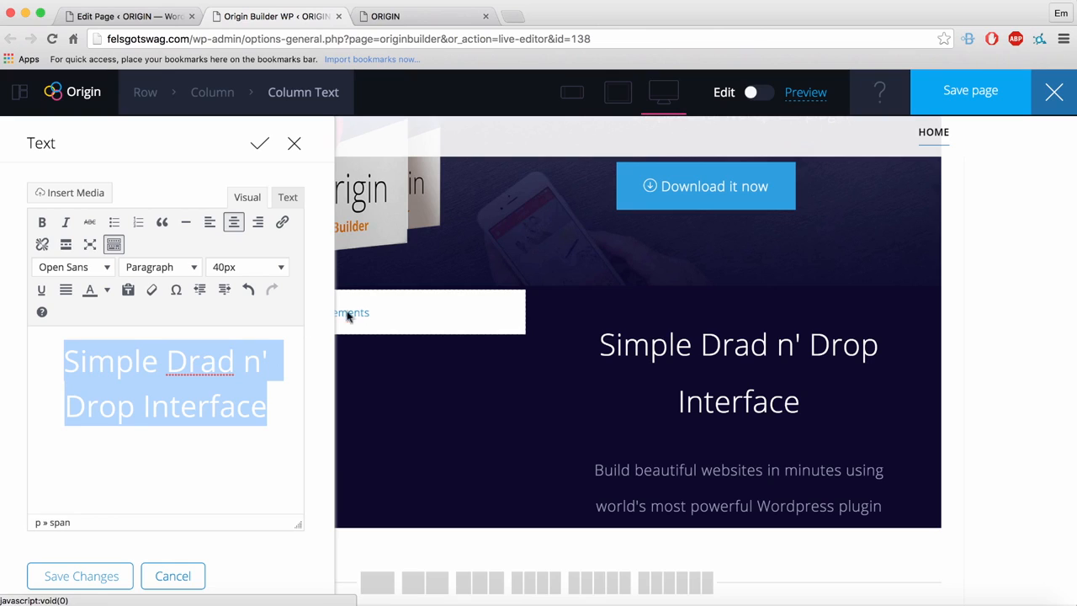
{"action": "key", "text": "BackSpace"}
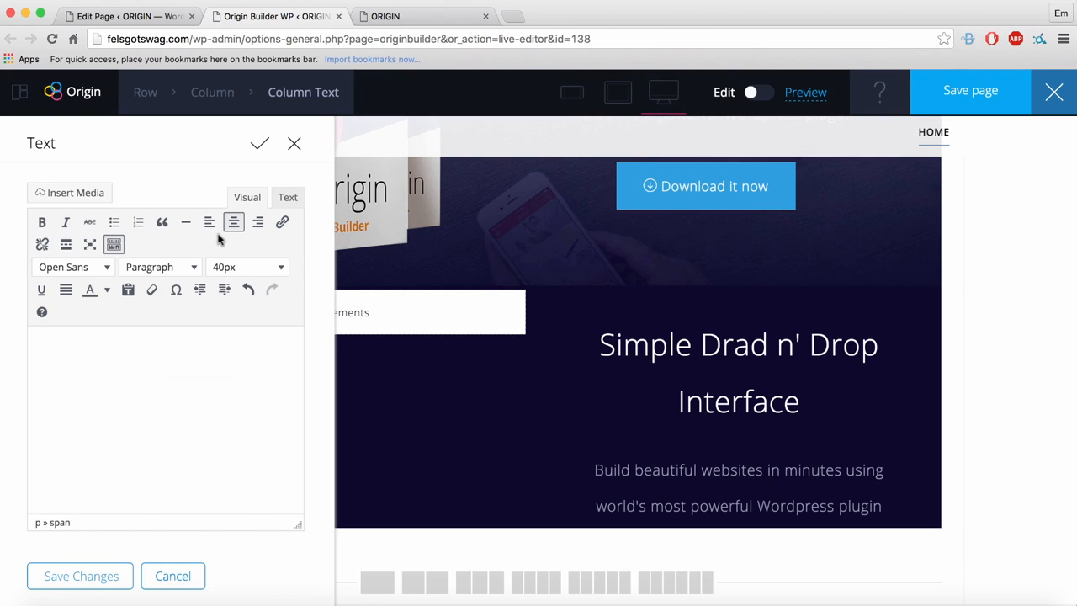
{"action": "type", "text": "g"}
{"action": "key", "text": "ctrl+a"}
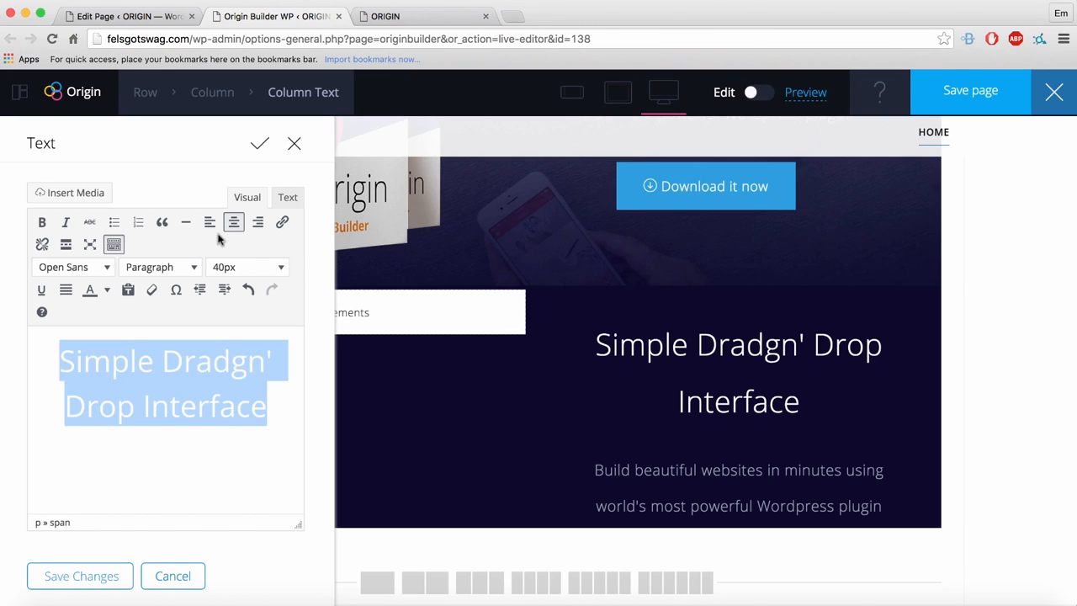
{"action": "left_click", "coordinate": [107, 291]}
{"action": "left_click", "coordinate": [193, 326]}
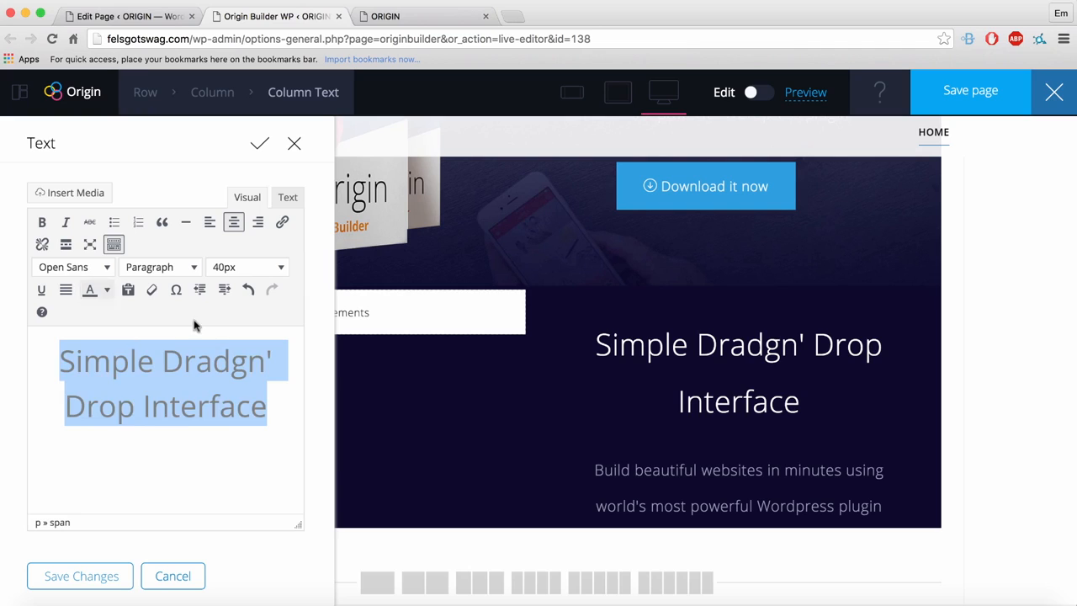
{"action": "left_click", "coordinate": [232, 363]}
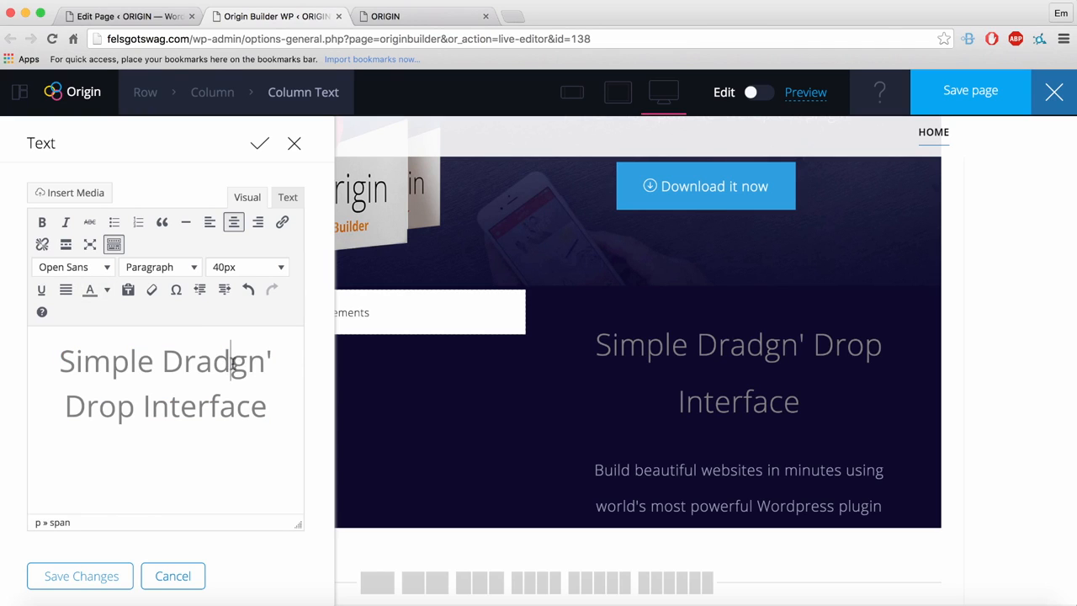
{"action": "key", "text": "BackSpace"}
{"action": "left_click", "coordinate": [237, 362]}
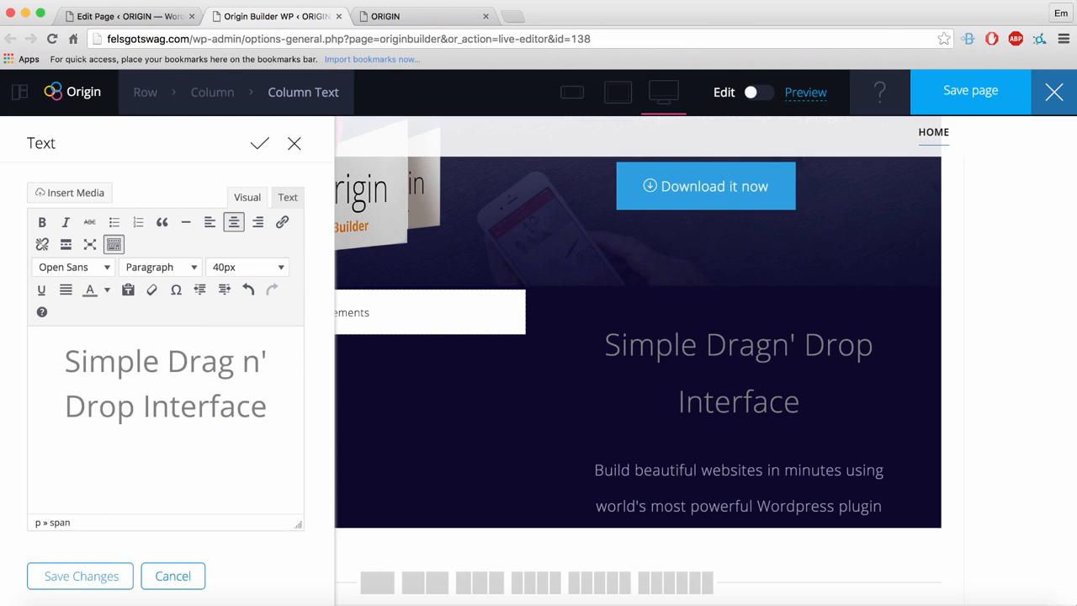
Format the Simple Drag n' Drop Interface heading at 28px in white, and save the text changes.
{"action": "key", "text": "ctrl+a"}
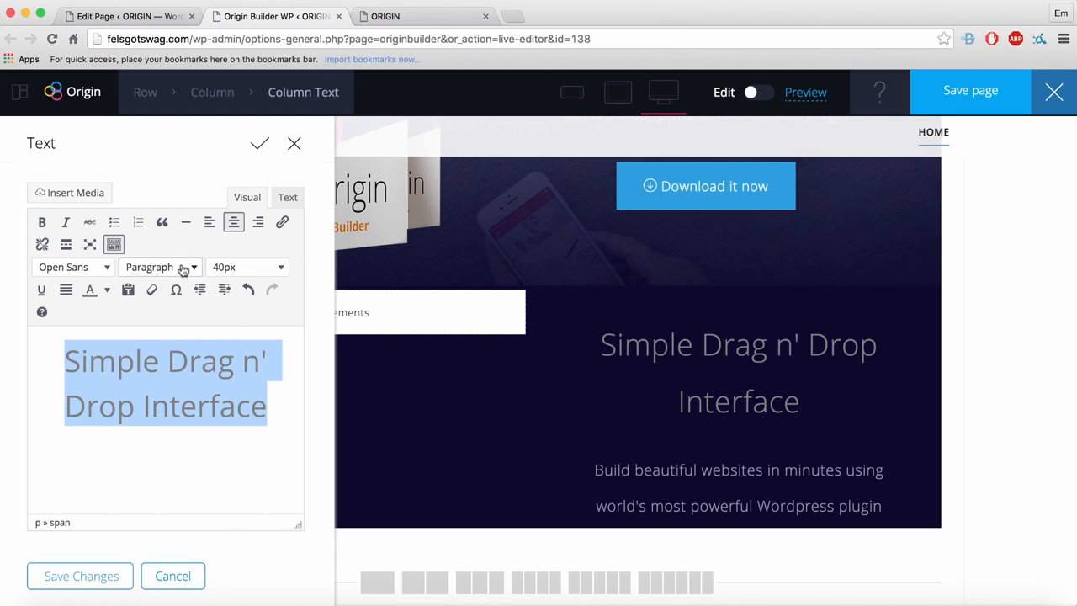
{"action": "left_click", "coordinate": [253, 267]}
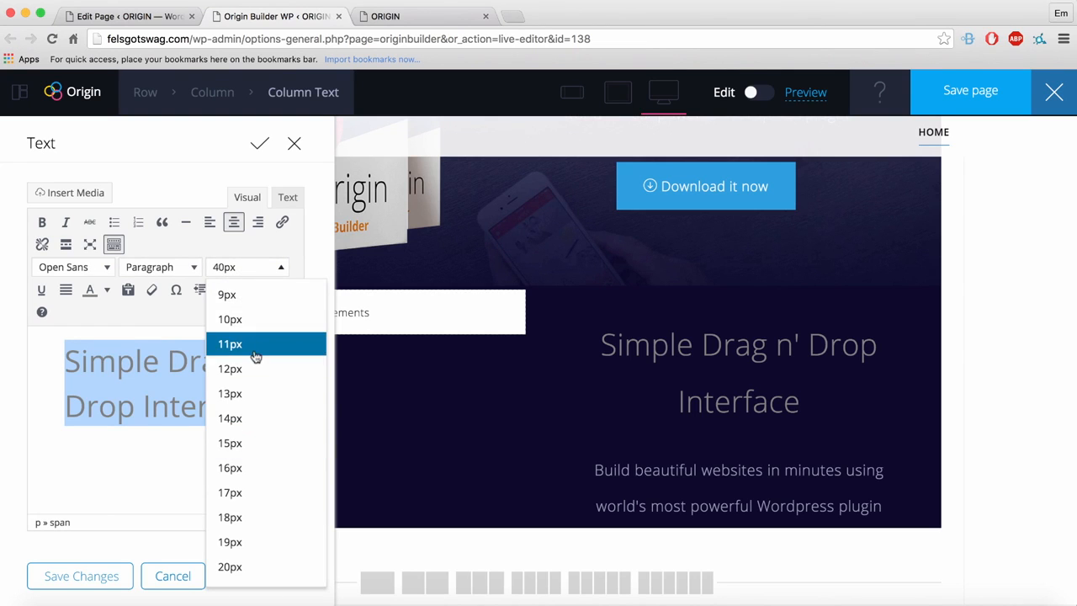
{"action": "scroll", "coordinate": [254, 356], "scroll_direction": "down", "scroll_amount": 5}
{"action": "left_click", "coordinate": [232, 520]}
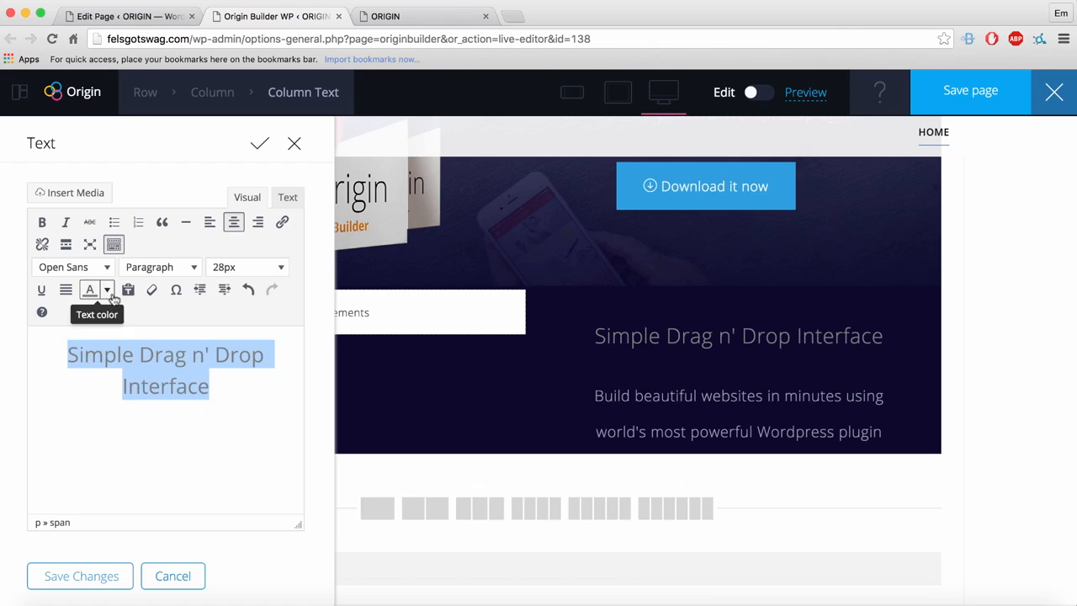
{"action": "left_click", "coordinate": [107, 290]}
{"action": "left_click", "coordinate": [192, 356]}
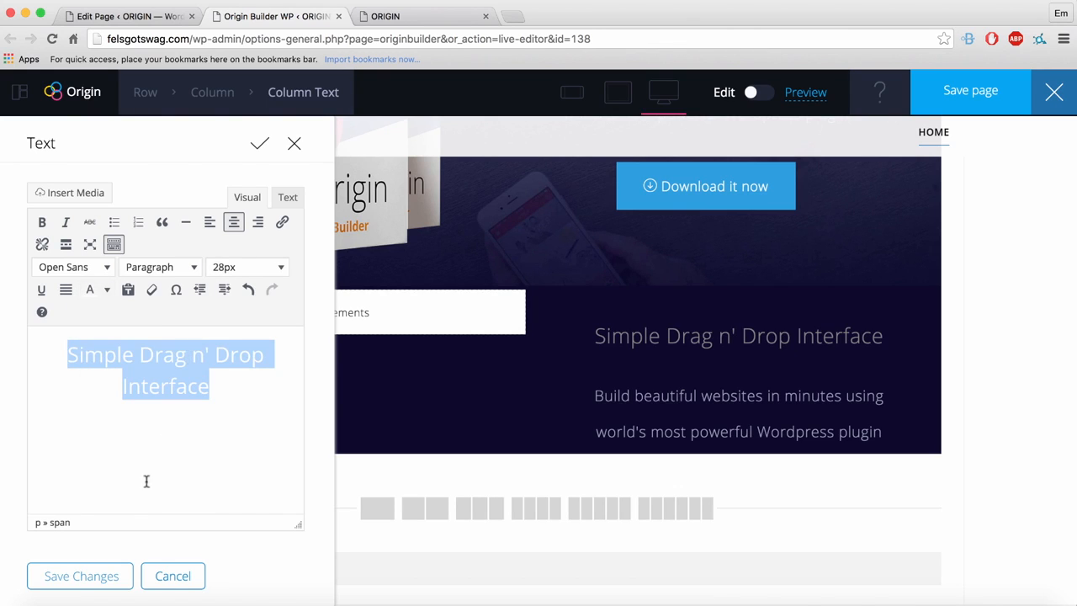
{"action": "left_click", "coordinate": [96, 577]}
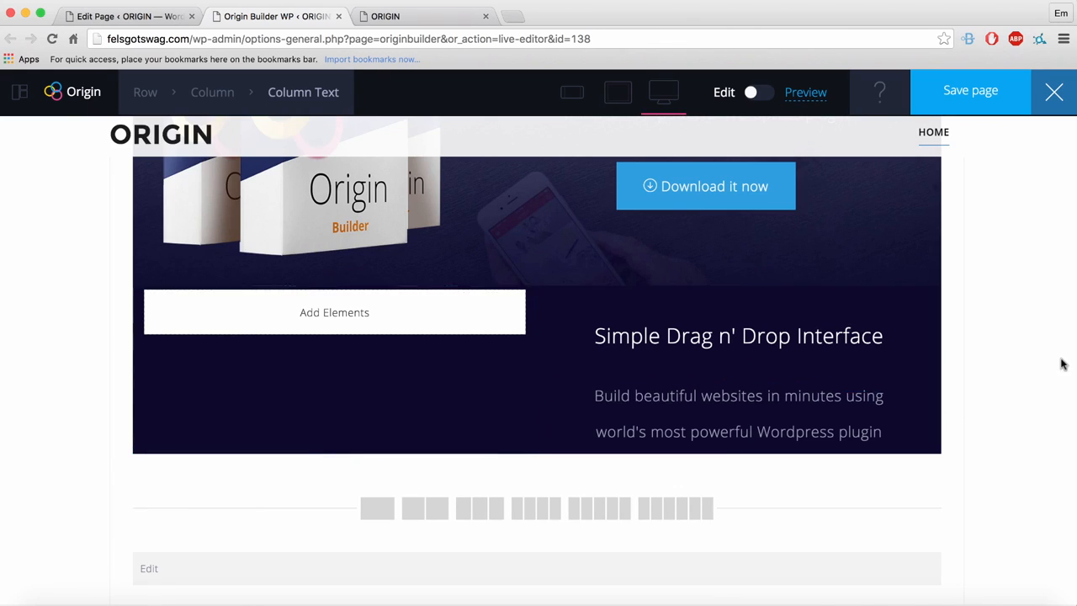
Replace the tagline copy below the new heading with the placeholder paragraph running from "Non lacinia odio sodales" to "netus et malesuada".
{"action": "left_click", "coordinate": [764, 421]}
{"action": "key", "text": "super+a"}
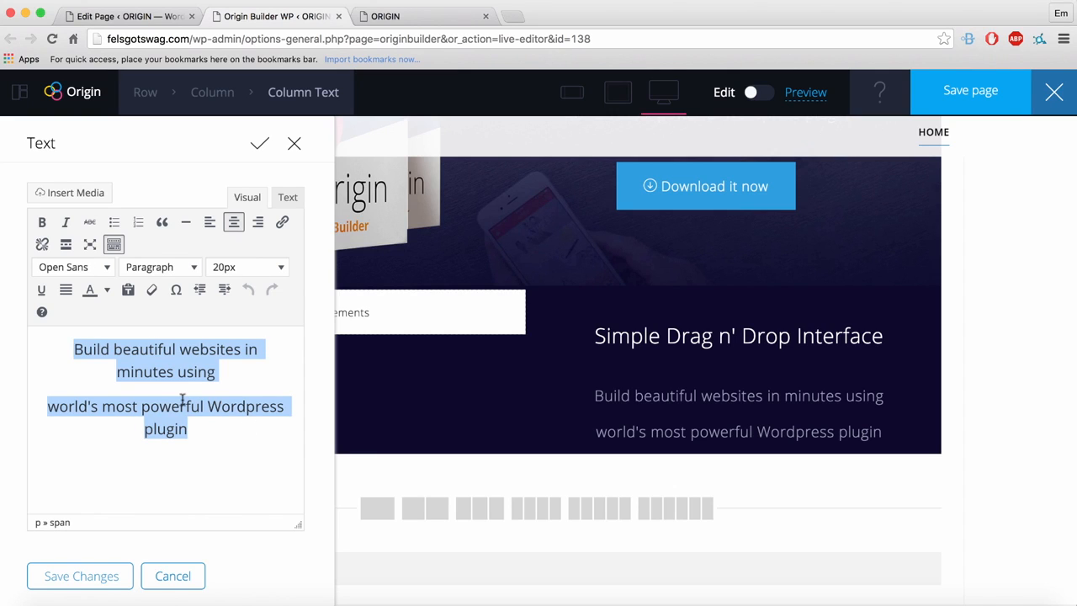
{"action": "type", "text": "Non lacinia odio sodales. Praesent fermentum porta dictum. Morbi laoreet ultrices neque a vulputate. Maecenas vitae tristique mauris. Pellentesque habitant morbi tristique senectus et netus et malesuada"}
Format the placeholder paragraph in Open Sans at 16px, align it left, and save the text changes.
{"action": "key", "text": "super+a"}
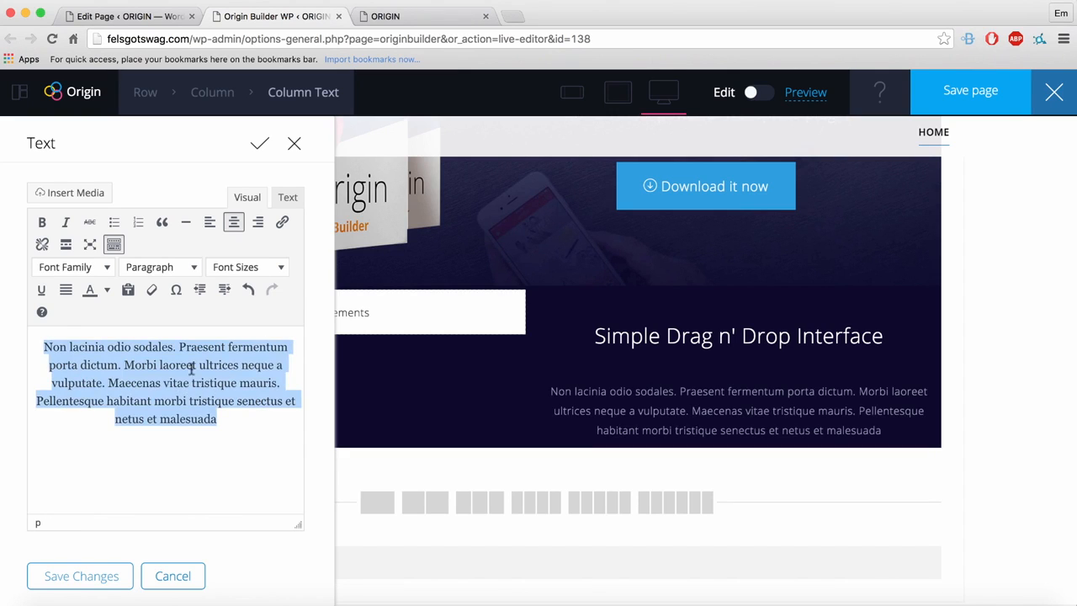
{"action": "left_click", "coordinate": [97, 266]}
{"action": "scroll", "coordinate": [108, 505], "scroll_direction": "down", "scroll_amount": 6}
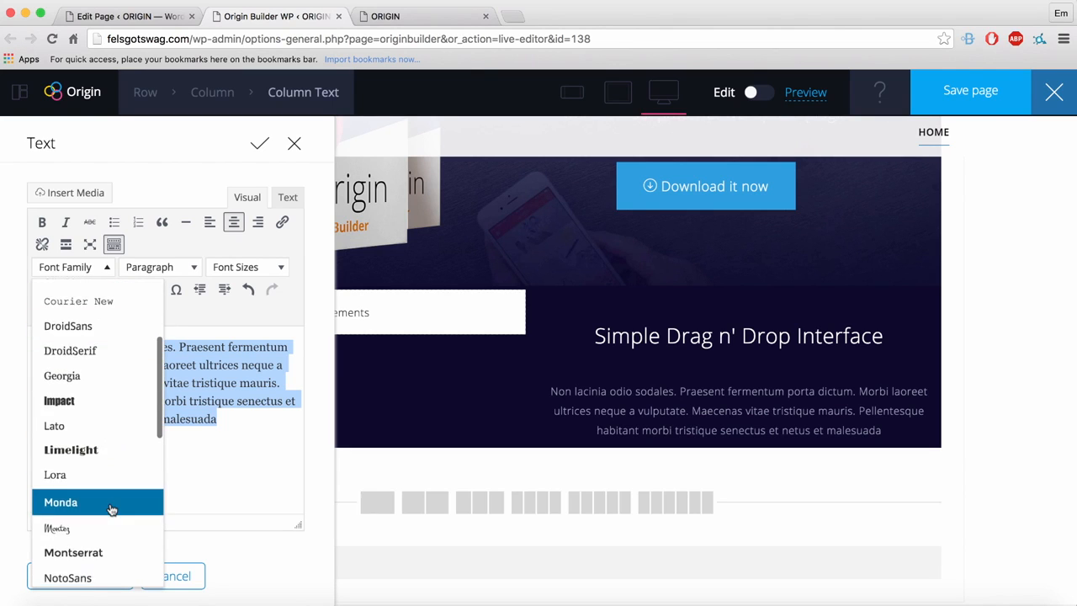
{"action": "left_click", "coordinate": [83, 294]}
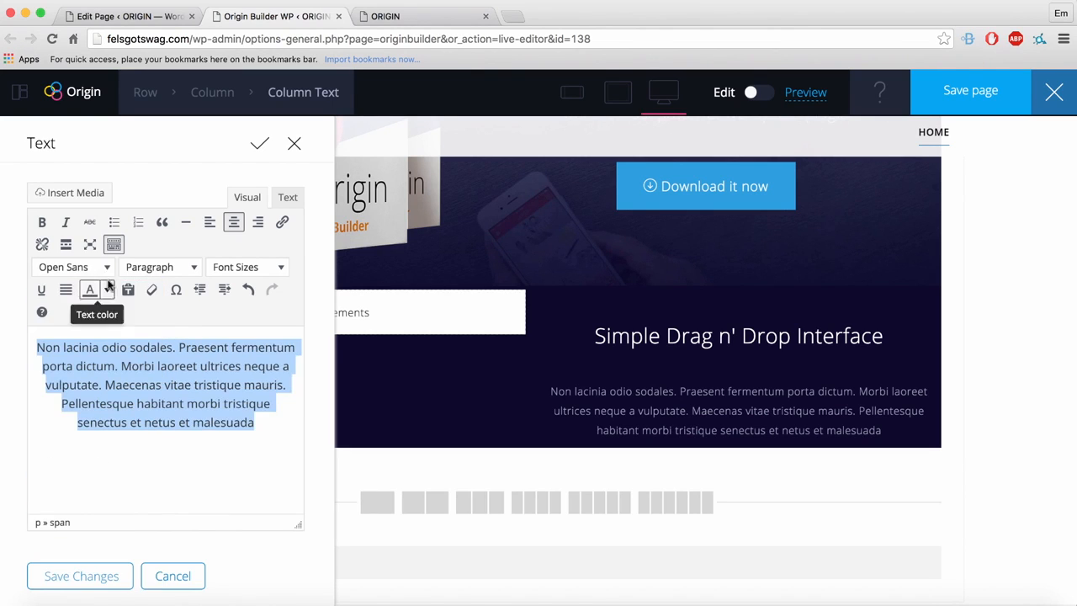
{"action": "left_click", "coordinate": [237, 267]}
{"action": "scroll", "coordinate": [235, 523], "scroll_direction": "down", "scroll_amount": 3}
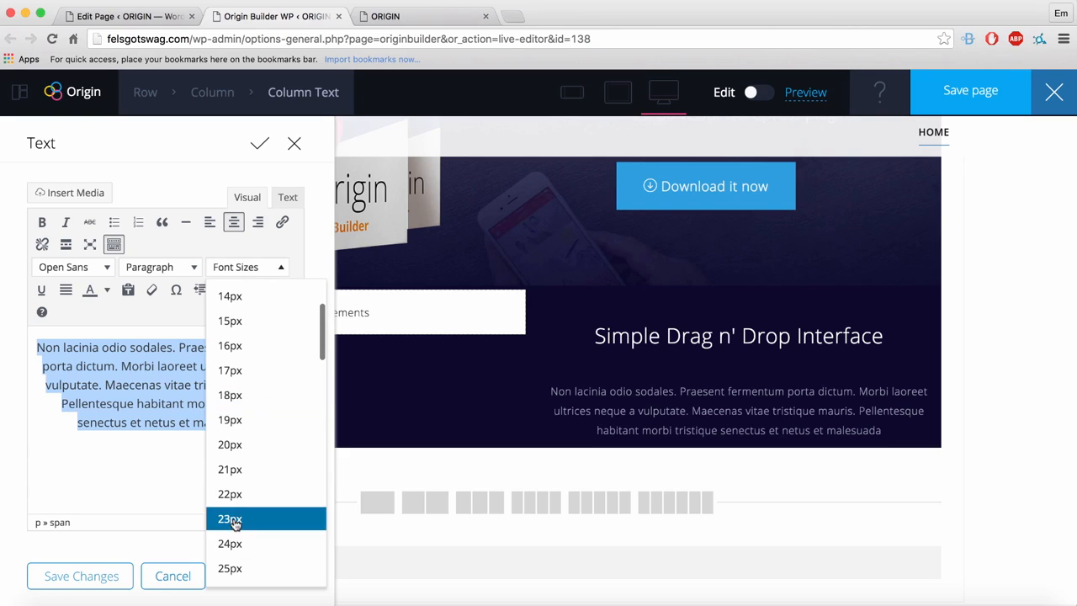
{"action": "left_click", "coordinate": [248, 452]}
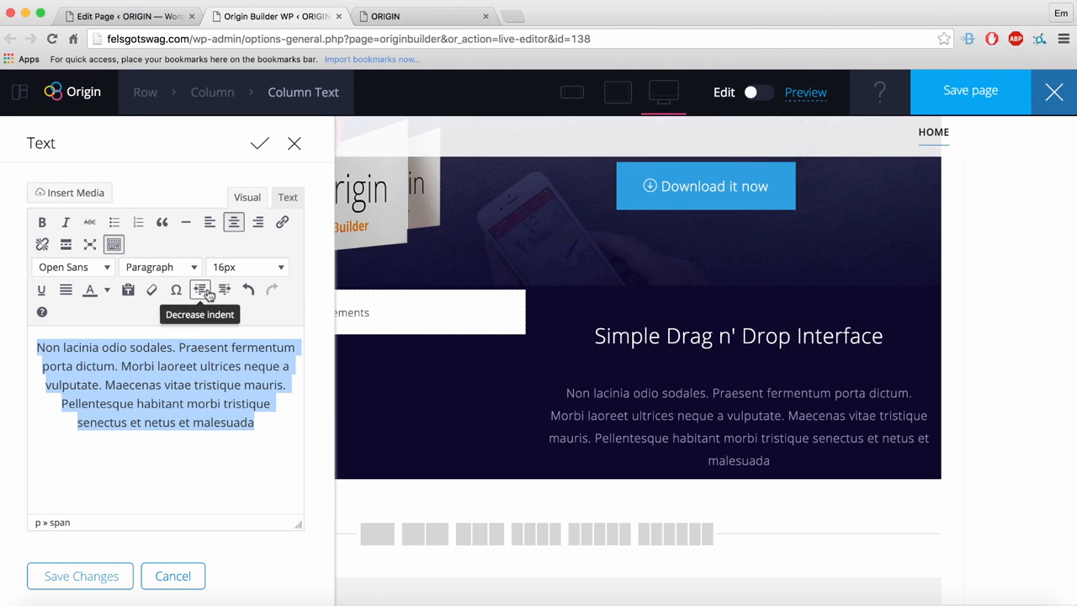
{"action": "left_click", "coordinate": [212, 226]}
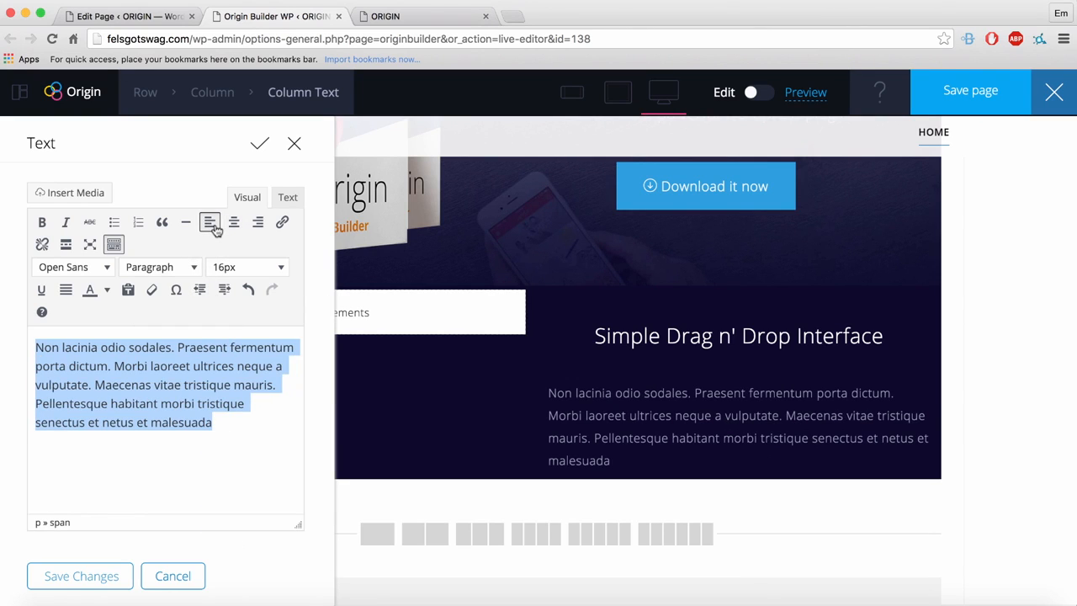
{"action": "left_click", "coordinate": [81, 565]}
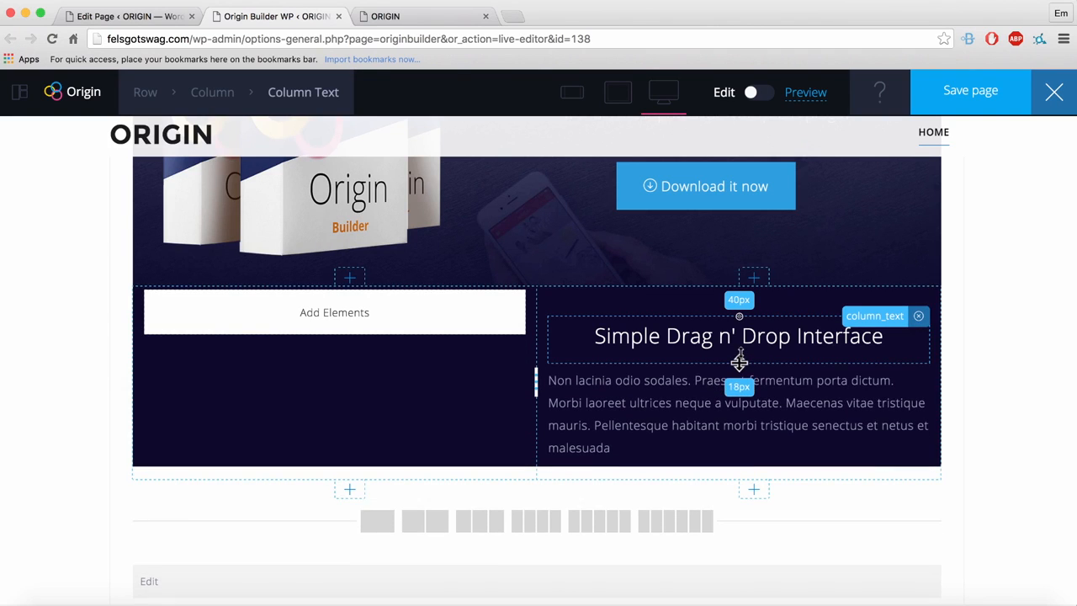
Widen the new row's empty first column and add a Single Image element there using image-19.png from the media library.
{"action": "left_click_drag", "start_coordinate": [533, 382], "coordinate": [588, 387]}
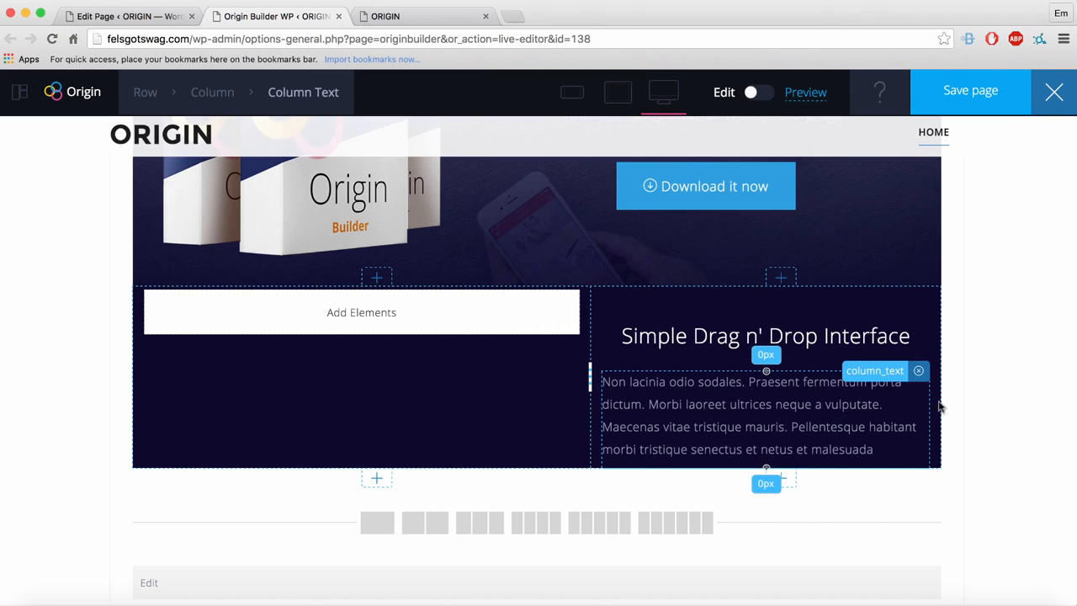
{"action": "scroll", "coordinate": [937, 387], "scroll_direction": "up", "scroll_amount": 2}
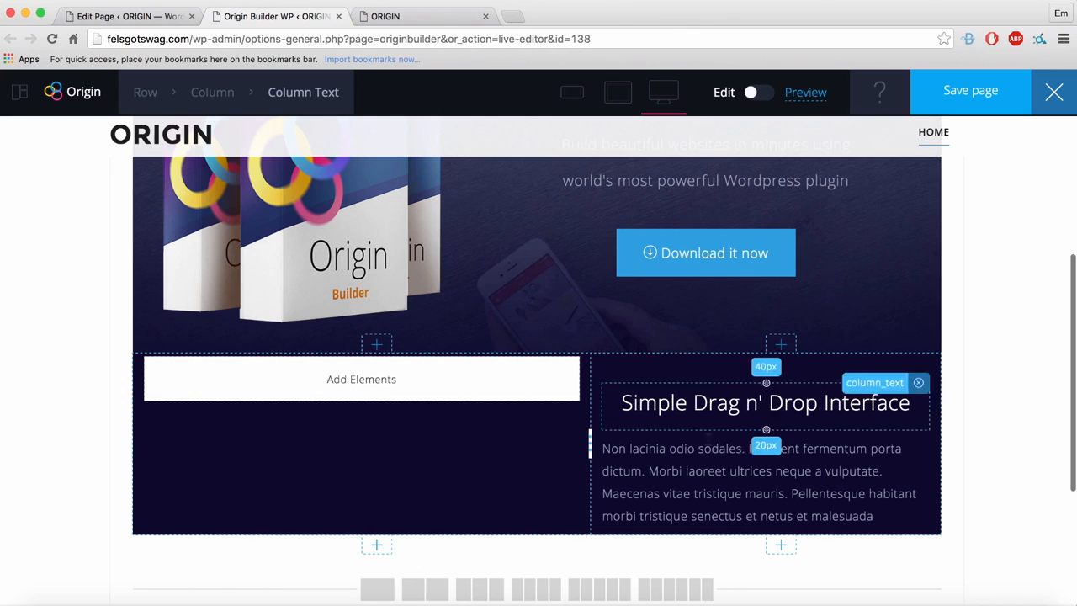
{"action": "left_click", "coordinate": [360, 385]}
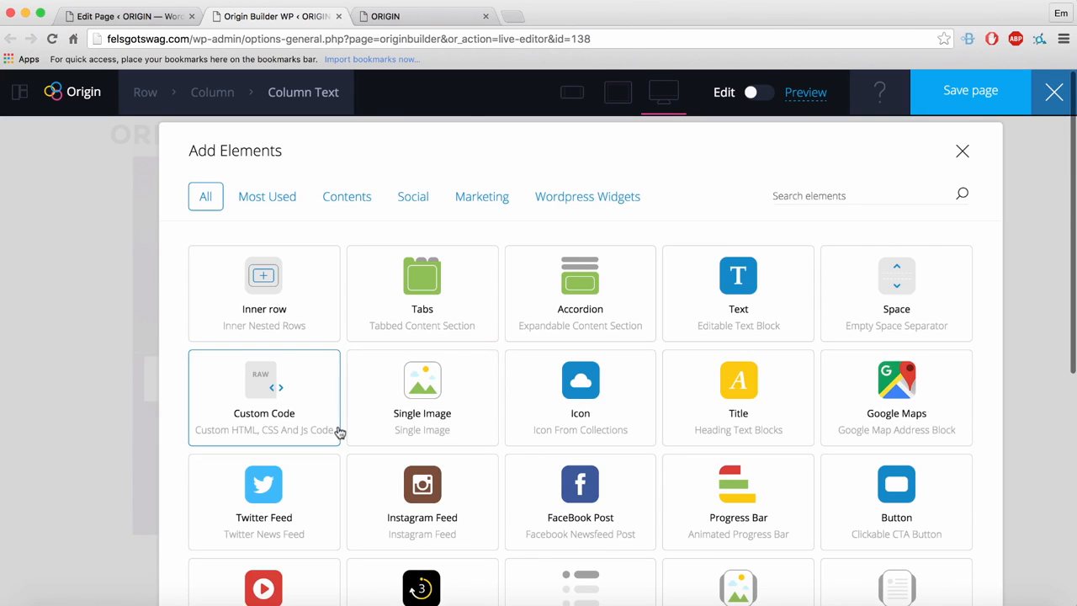
{"action": "left_click", "coordinate": [429, 418]}
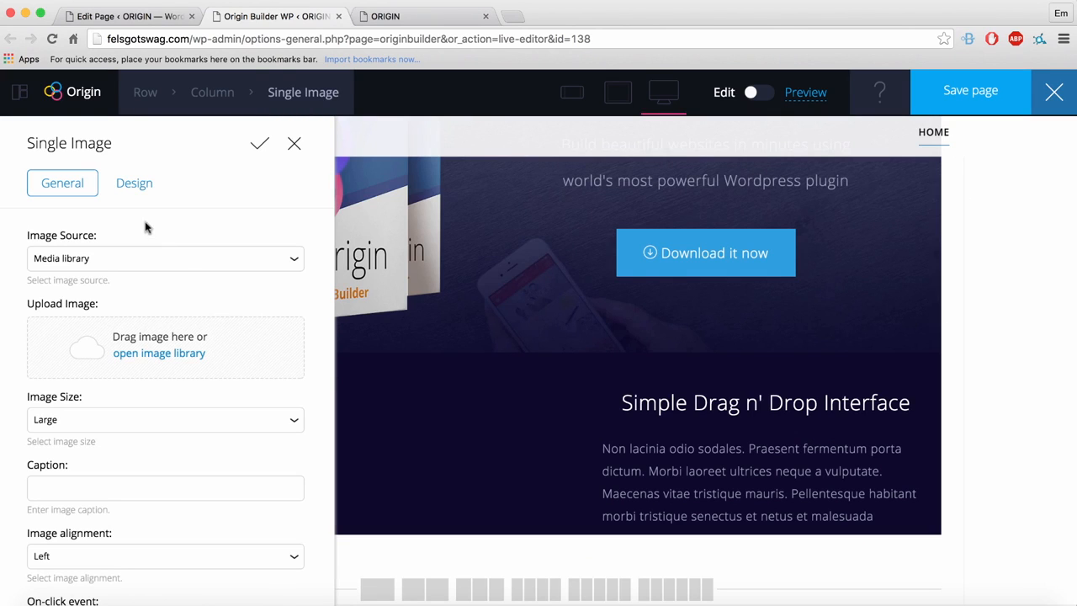
{"action": "left_click", "coordinate": [137, 355]}
{"action": "scroll", "coordinate": [526, 294], "scroll_direction": "up", "scroll_amount": 3}
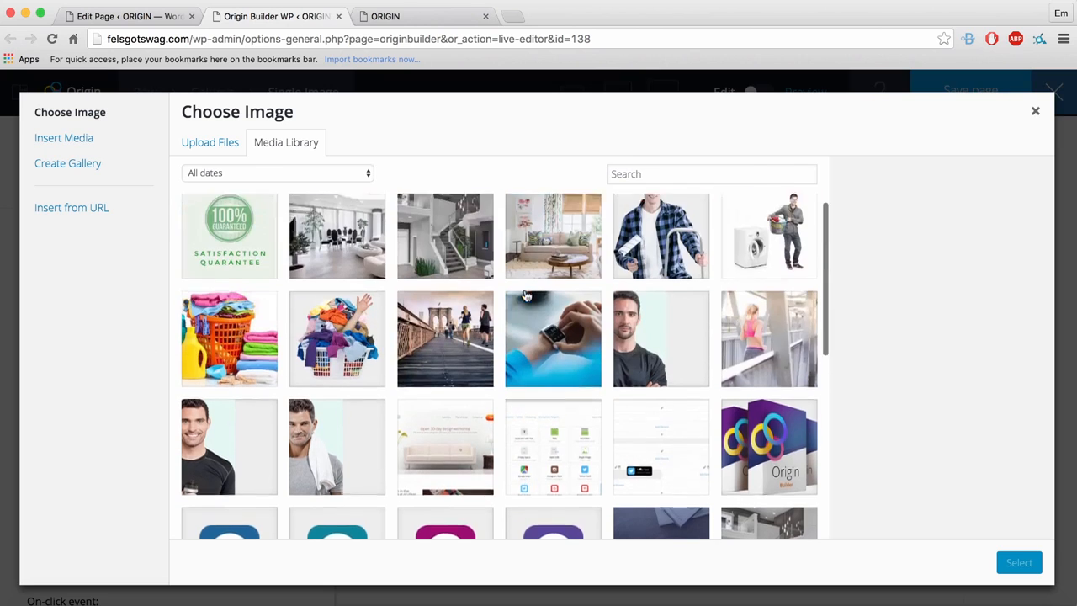
{"action": "left_click", "coordinate": [675, 471]}
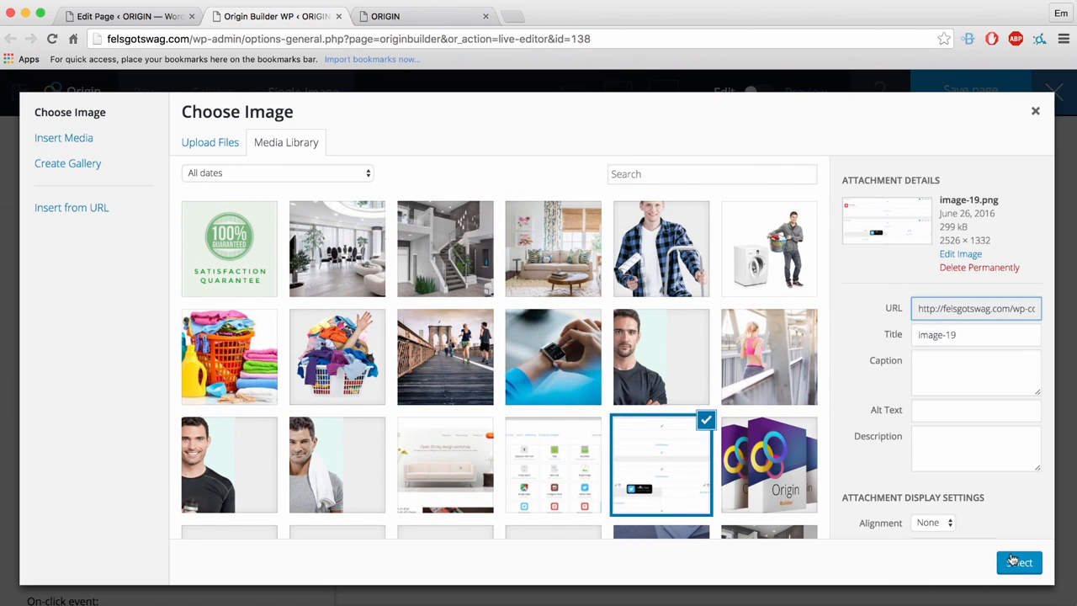
{"action": "left_click", "coordinate": [1014, 562]}
{"action": "scroll", "coordinate": [85, 463], "scroll_direction": "down", "scroll_amount": 4}
{"action": "scroll", "coordinate": [84, 462], "scroll_direction": "down", "scroll_amount": 2}
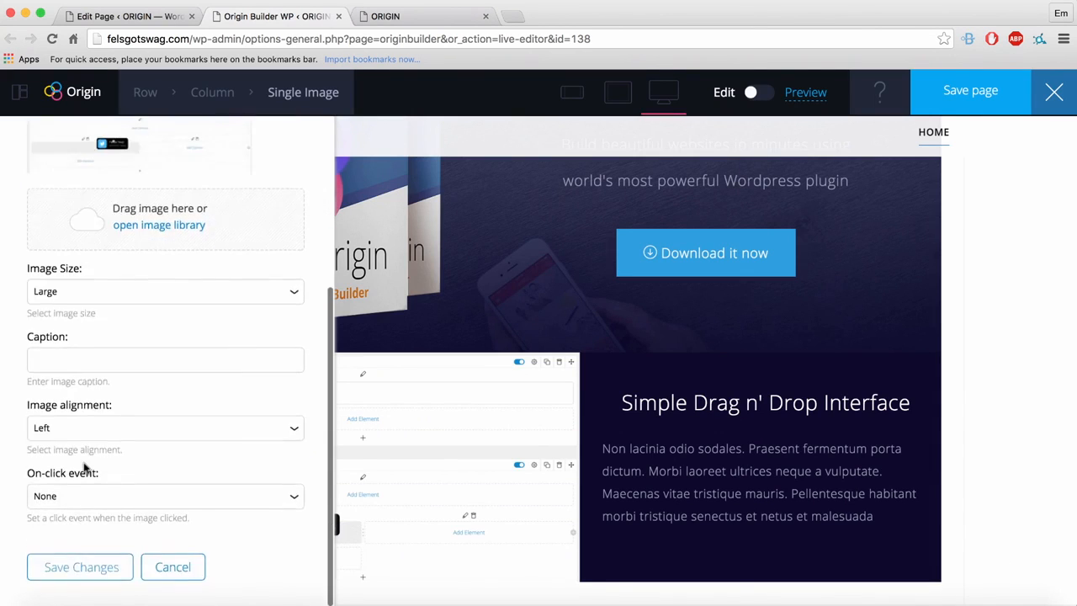
{"action": "left_click", "coordinate": [49, 573]}
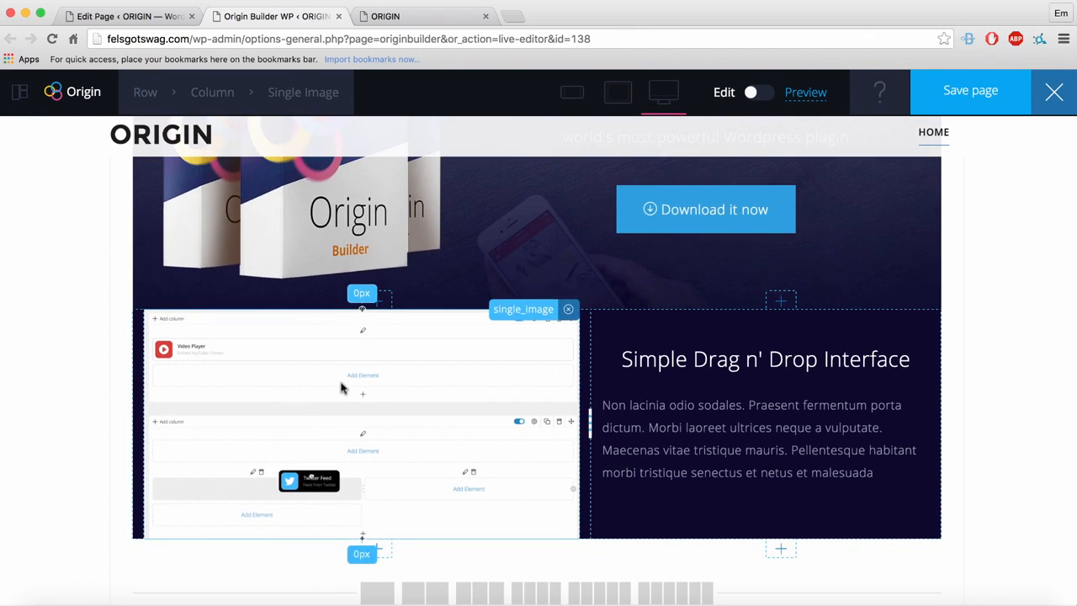
Add spacing on all sides of the new row's image in its design settings, and save the page.
{"action": "left_click", "coordinate": [340, 388]}
{"action": "left_click", "coordinate": [135, 183]}
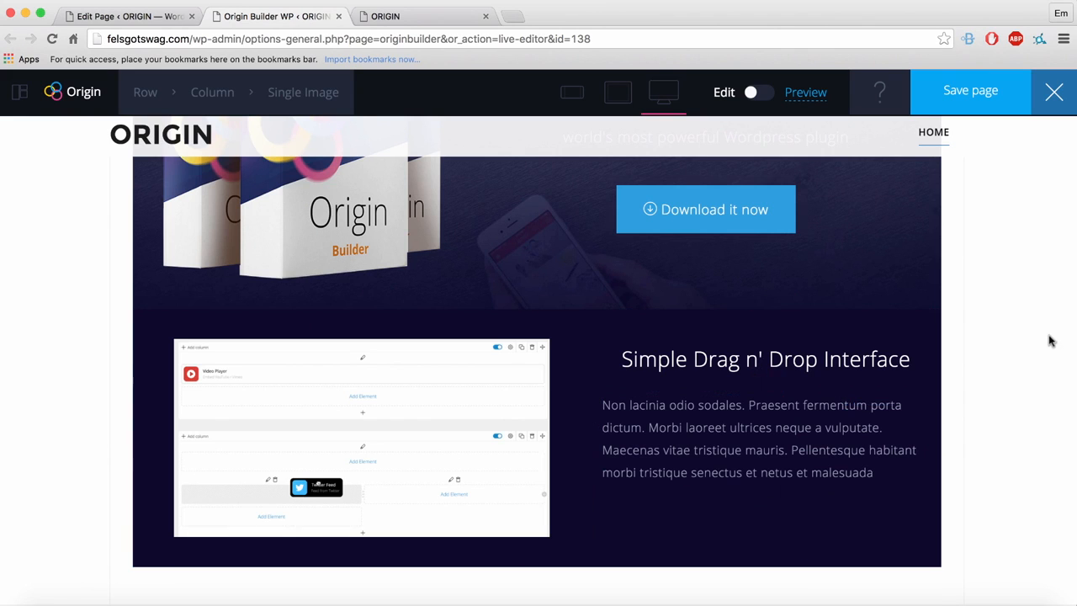
{"action": "scroll", "coordinate": [1023, 252], "scroll_direction": "up", "scroll_amount": 3}
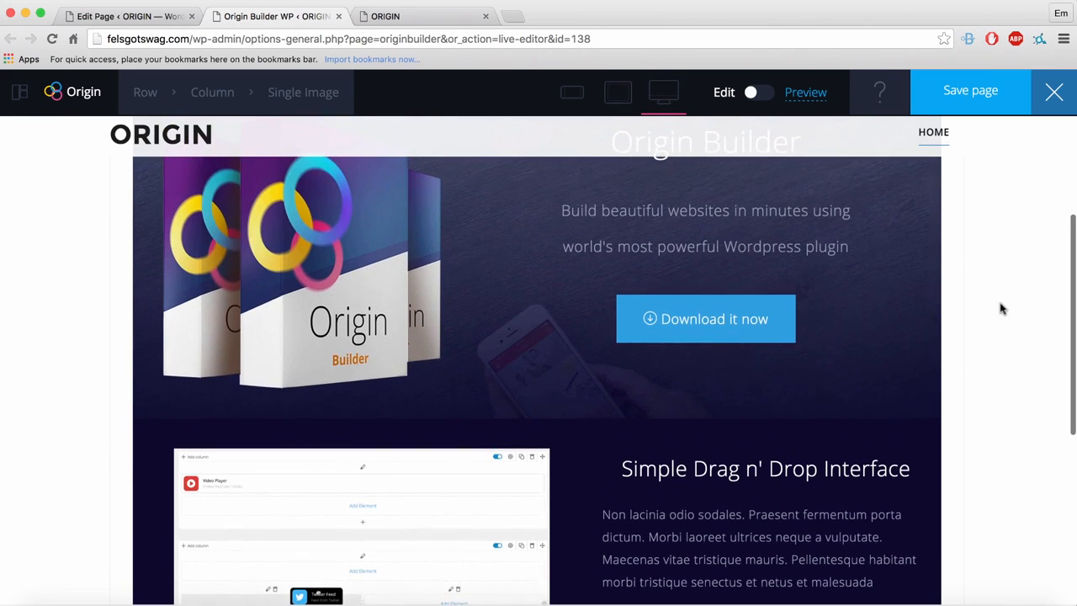
{"action": "left_click", "coordinate": [984, 102]}
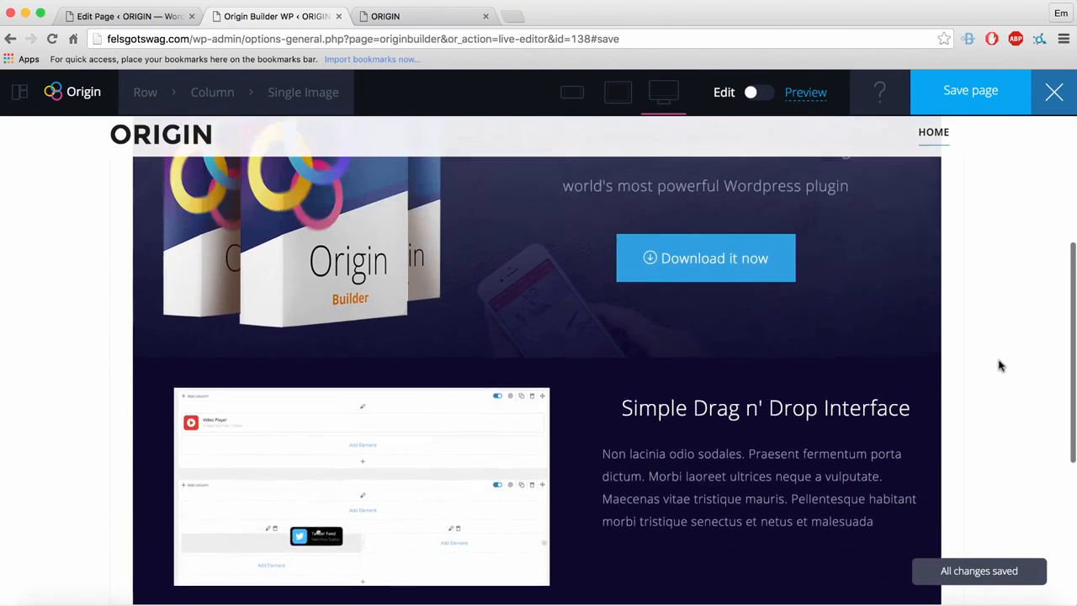
Open the published Home page from its permalink in a new tab, check both rows, and return to the WordPress page editor.
{"action": "left_click", "coordinate": [124, 16]}
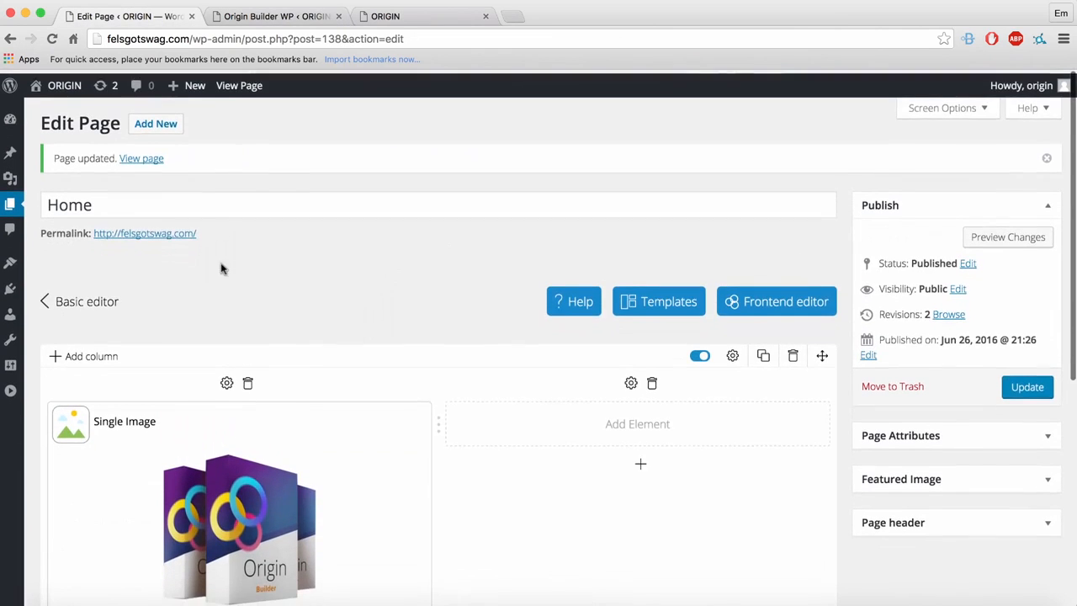
{"action": "right_click", "coordinate": [137, 231]}
{"action": "left_click", "coordinate": [163, 236]}
{"action": "left_click", "coordinate": [276, 17]}
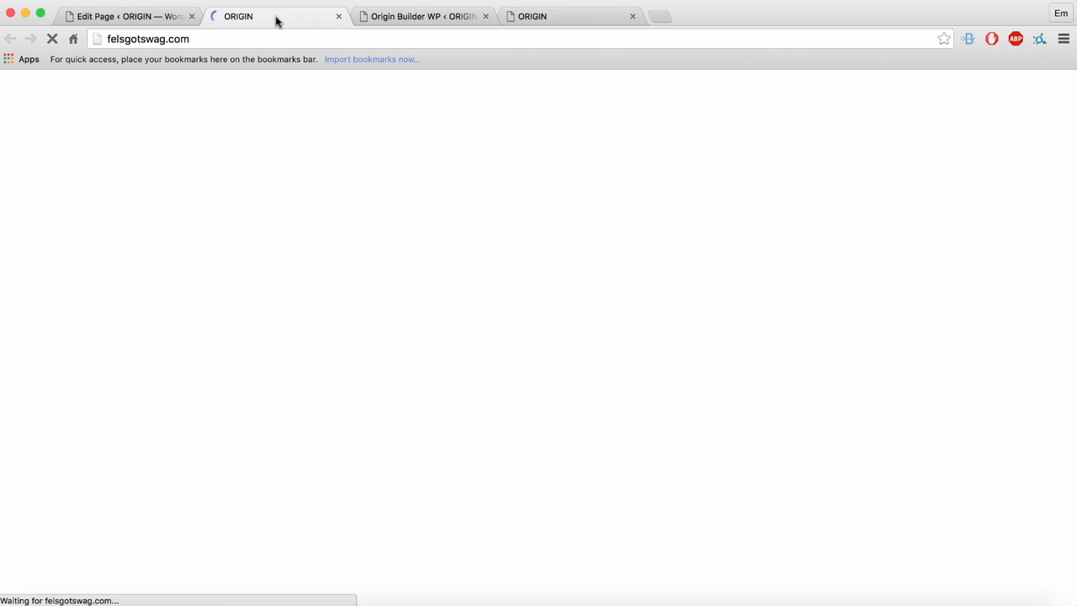
{"action": "scroll", "coordinate": [904, 346], "scroll_direction": "down", "scroll_amount": 5}
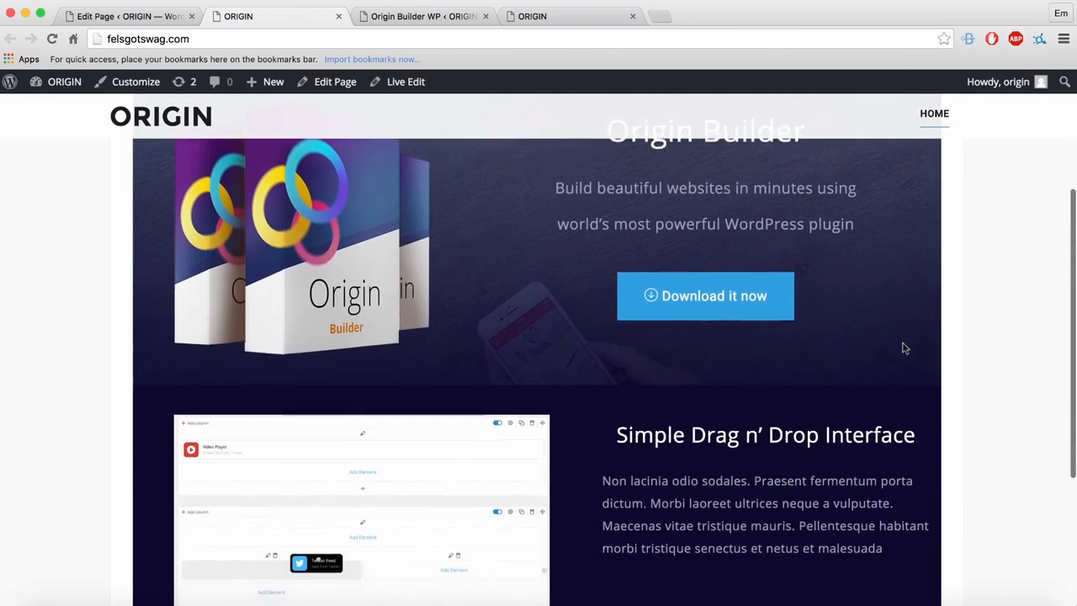
{"action": "scroll", "coordinate": [903, 346], "scroll_direction": "up", "scroll_amount": 4}
{"action": "scroll", "coordinate": [903, 347], "scroll_direction": "down", "scroll_amount": 1}
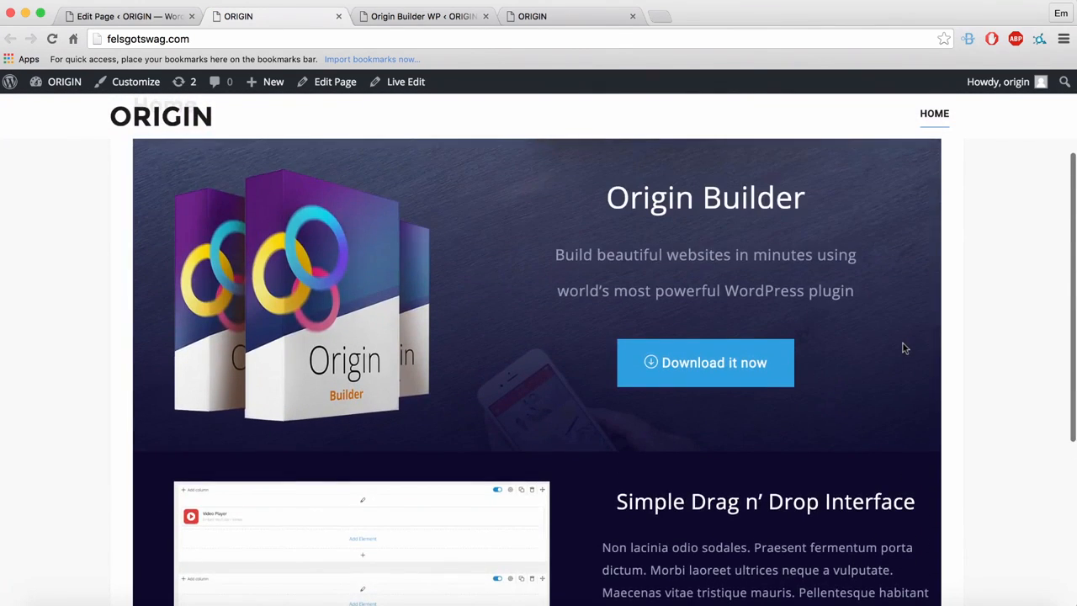
{"action": "key", "text": "super+w"}
{"action": "left_click", "coordinate": [126, 16]}
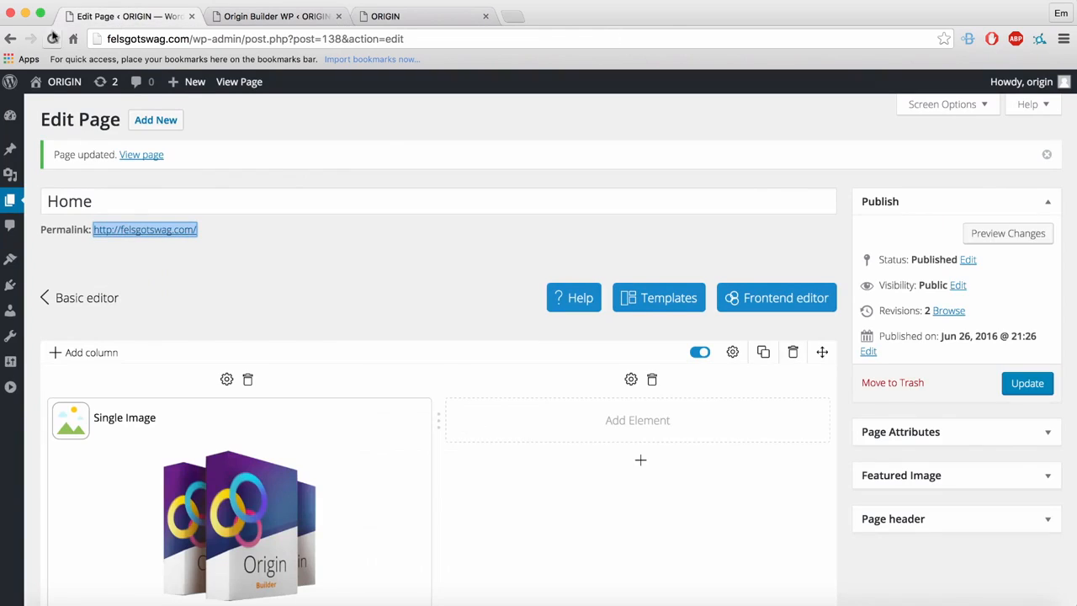
Reload the Home page editor and add a new two-column row below the existing rows.
{"action": "scroll", "coordinate": [651, 455], "scroll_direction": "down", "scroll_amount": 5}
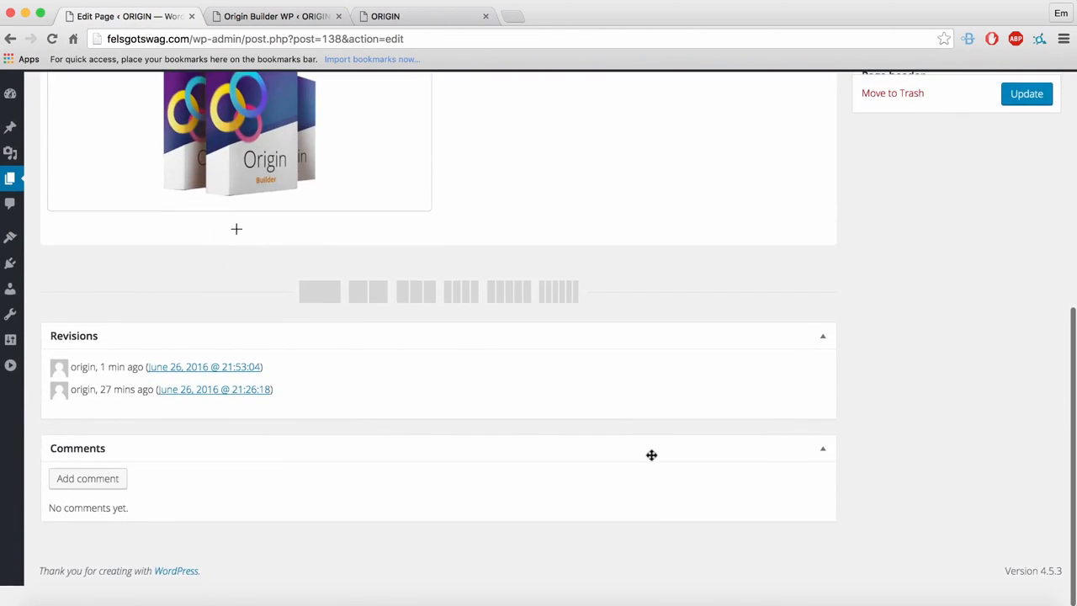
{"action": "scroll", "coordinate": [652, 455], "scroll_direction": "up", "scroll_amount": 5}
{"action": "scroll", "coordinate": [581, 428], "scroll_direction": "down", "scroll_amount": 2}
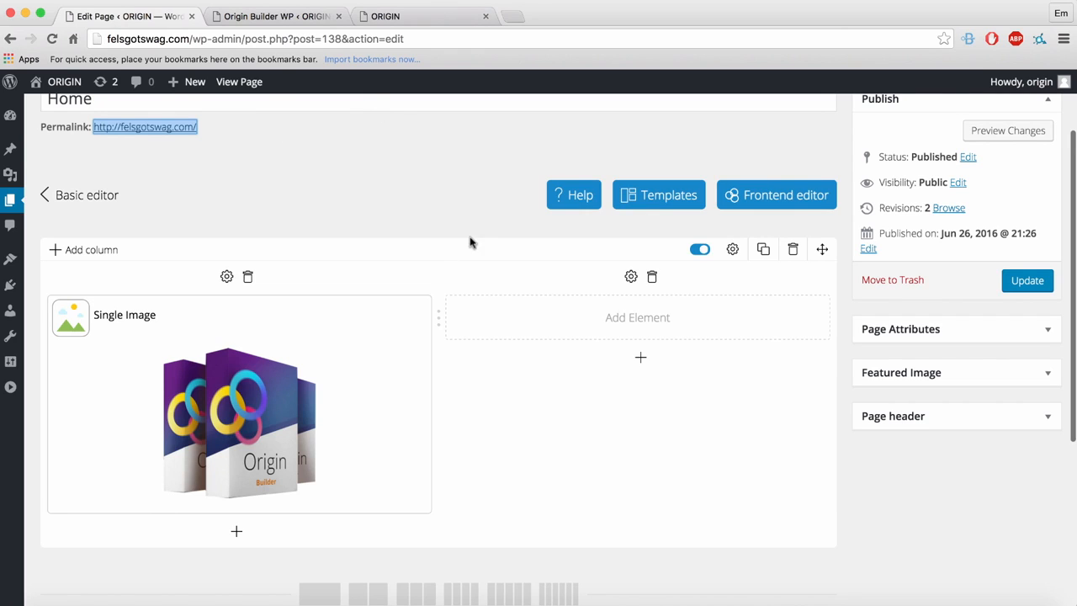
{"action": "left_click", "coordinate": [52, 39]}
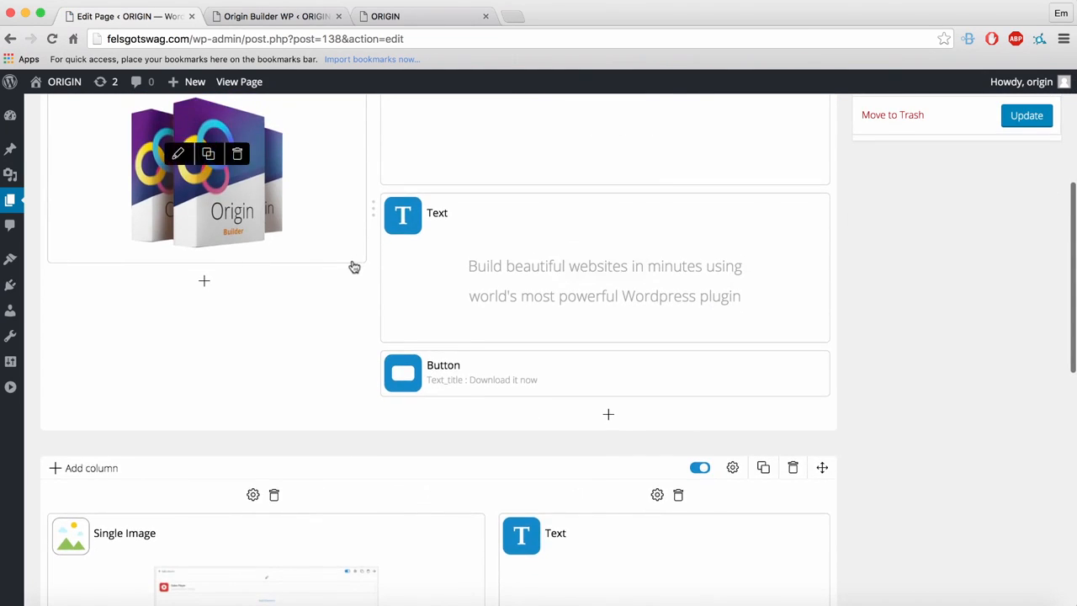
{"action": "scroll", "coordinate": [354, 267], "scroll_direction": "down", "scroll_amount": 5}
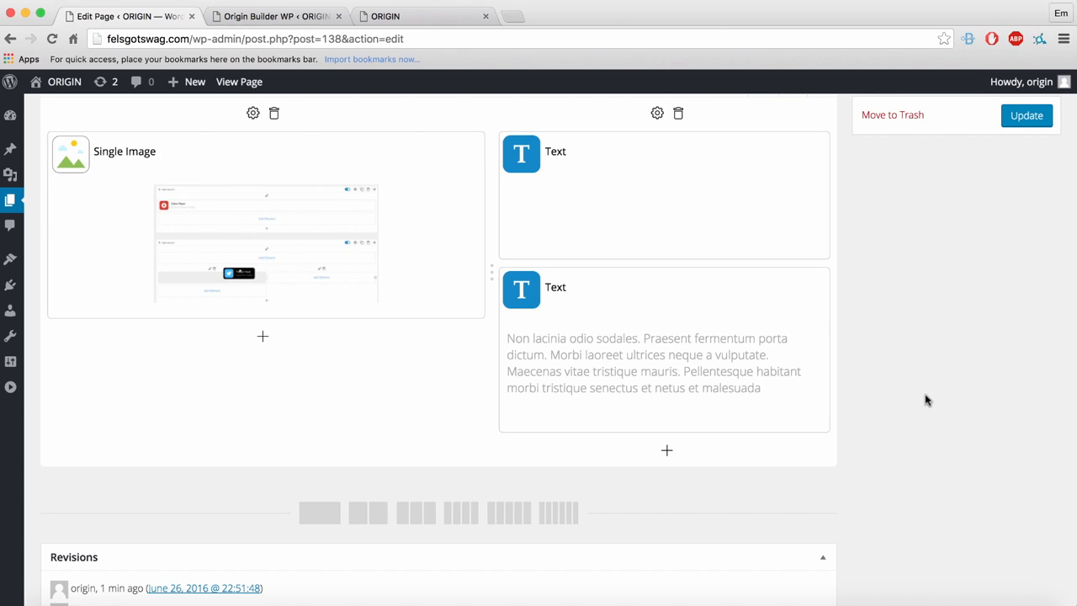
{"action": "left_click", "coordinate": [368, 511]}
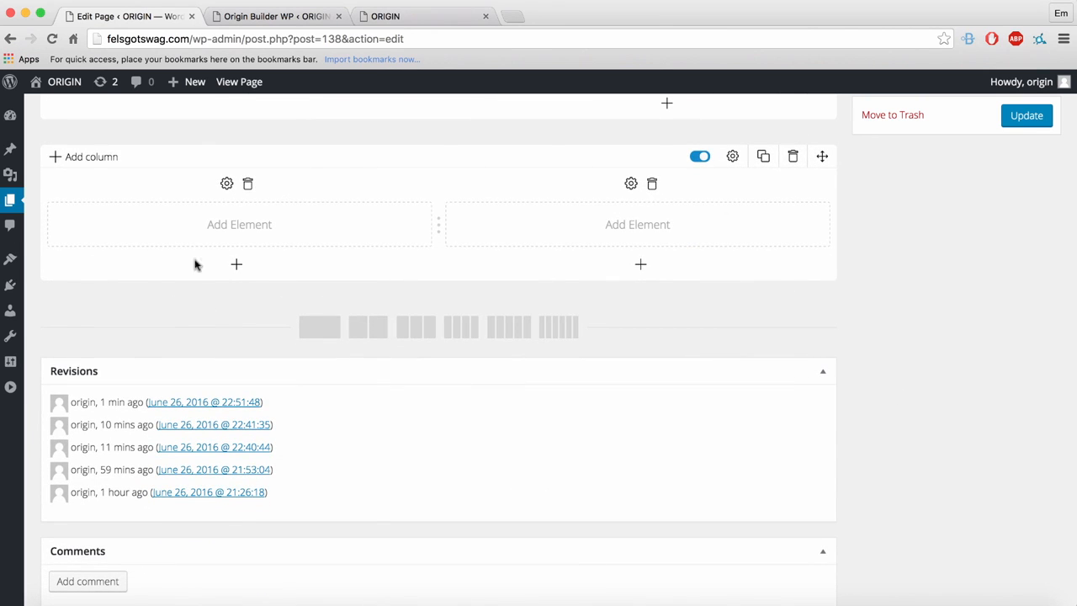
Add an inner row to the new row's first column, split it into two columns, and duplicate it.
{"action": "left_click", "coordinate": [216, 236]}
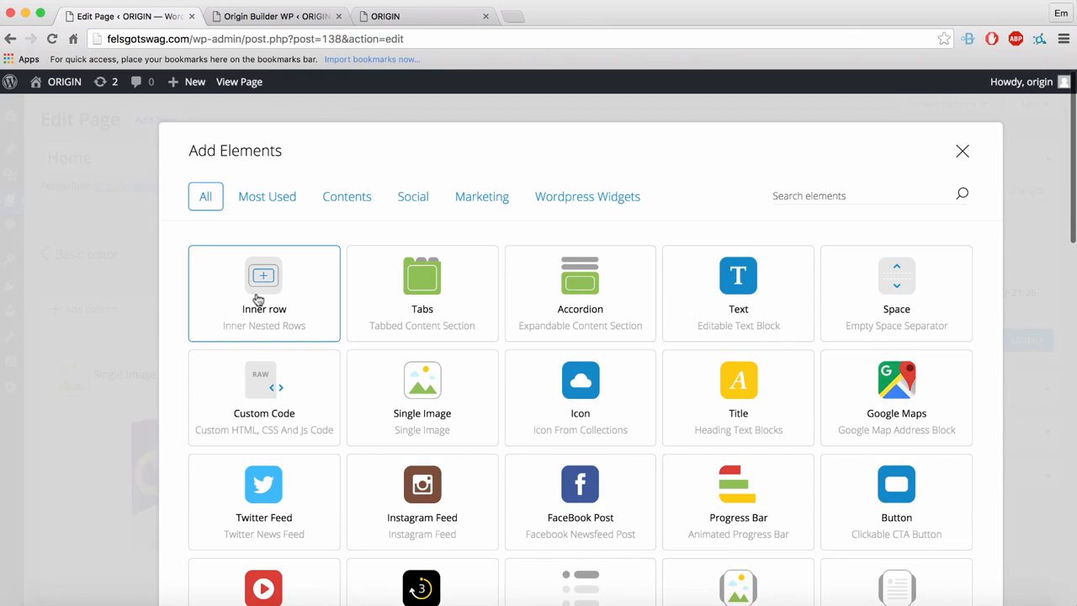
{"action": "left_click", "coordinate": [258, 298]}
{"action": "scroll", "coordinate": [654, 342], "scroll_direction": "up", "scroll_amount": 2}
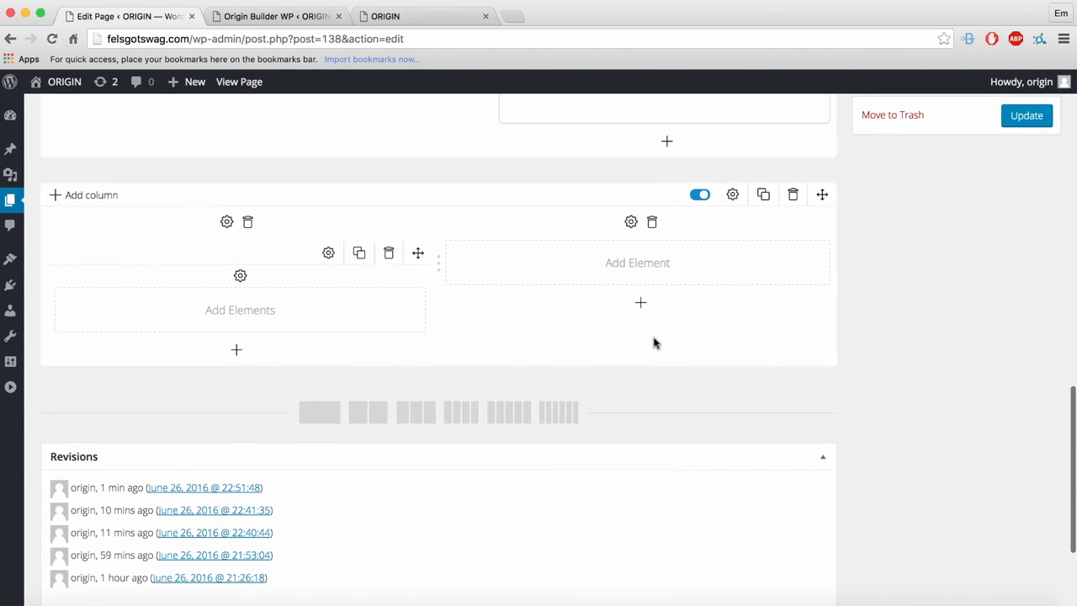
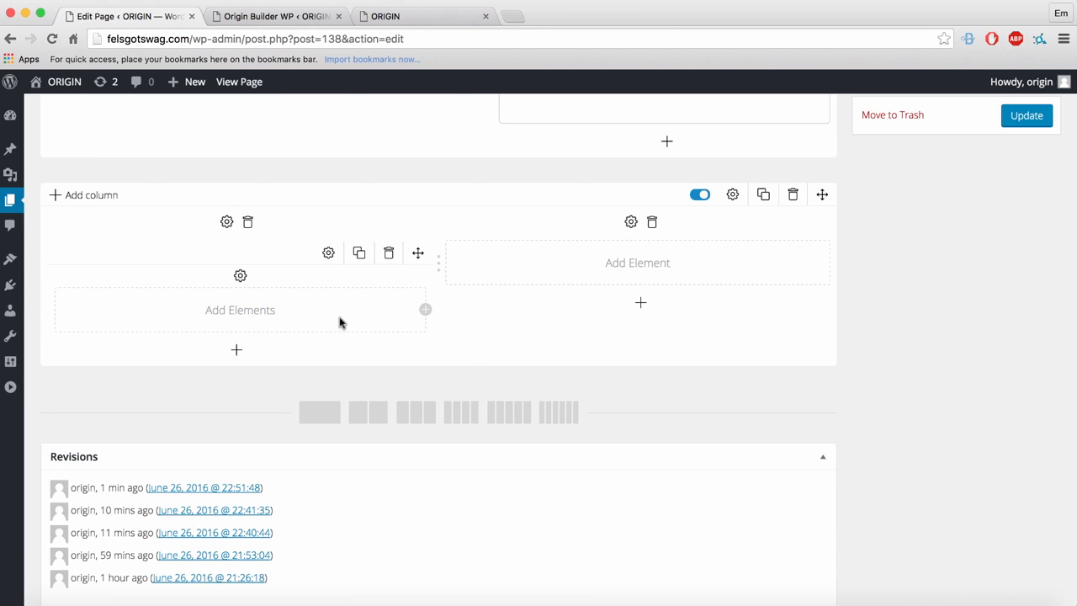
{"action": "left_click", "coordinate": [425, 310]}
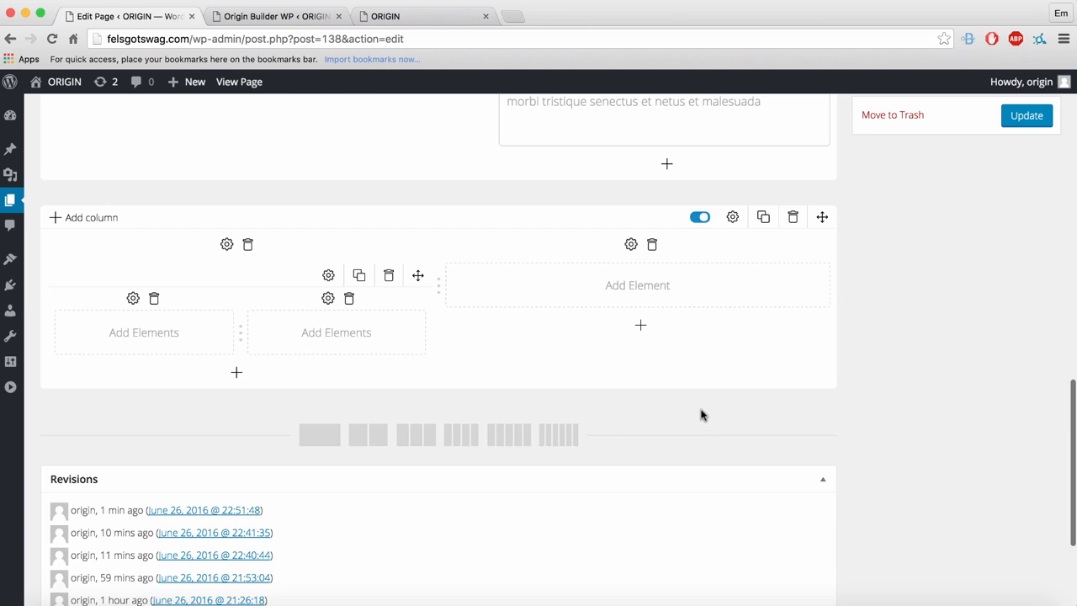
{"action": "left_click", "coordinate": [358, 275]}
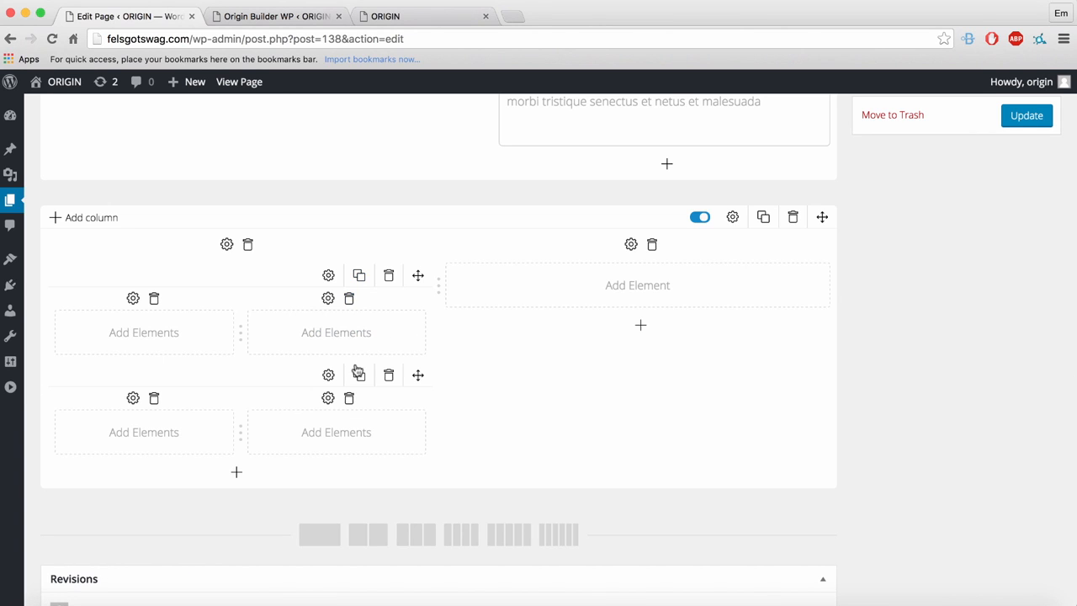
Add an inner row to the new row's empty second column and duplicate it.
{"action": "left_click", "coordinate": [635, 292]}
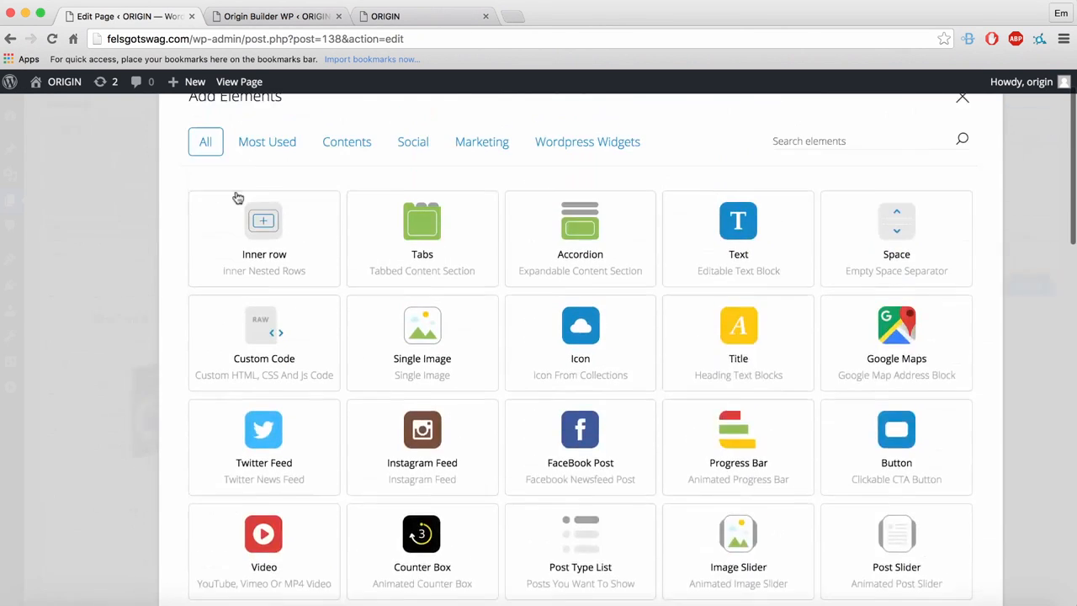
{"action": "left_click", "coordinate": [284, 289]}
{"action": "scroll", "coordinate": [822, 233], "scroll_direction": "down", "scroll_amount": 2}
{"action": "scroll", "coordinate": [791, 277], "scroll_direction": "up", "scroll_amount": 4}
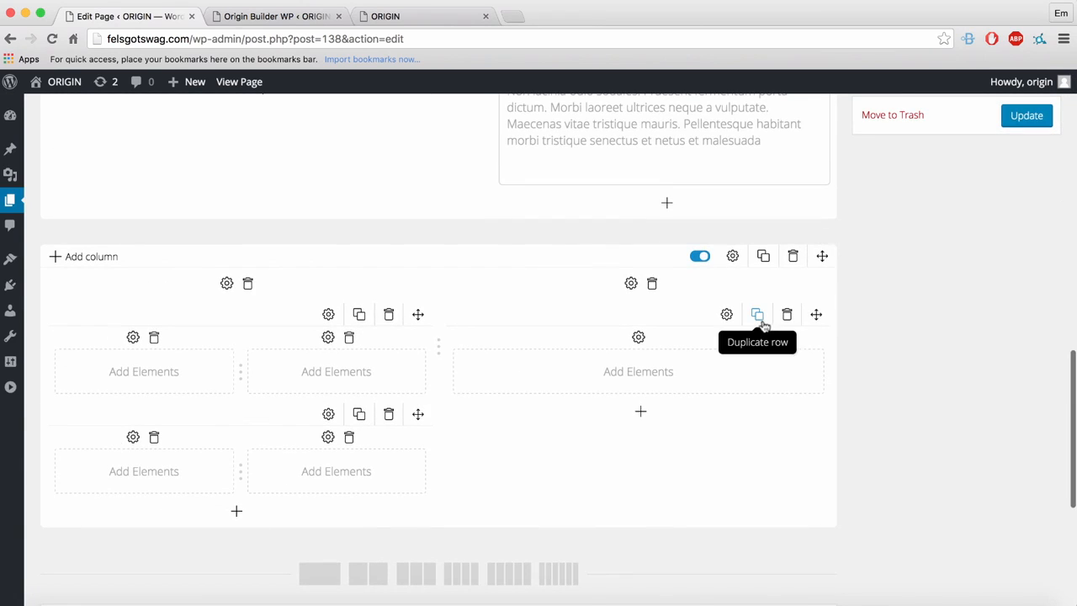
{"action": "left_click", "coordinate": [760, 318]}
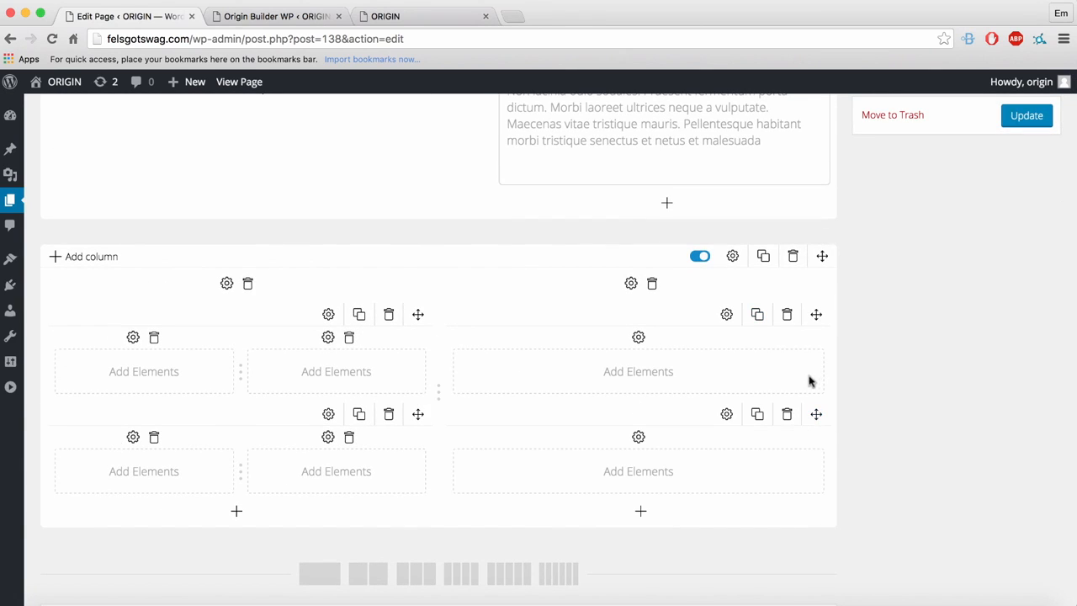
Split both inner rows in the second column into two columns each.
{"action": "left_click", "coordinate": [822, 368]}
{"action": "scroll", "coordinate": [822, 368], "scroll_direction": "down", "scroll_amount": 1}
{"action": "left_click", "coordinate": [822, 433]}
{"action": "scroll", "coordinate": [822, 433], "scroll_direction": "down", "scroll_amount": 3}
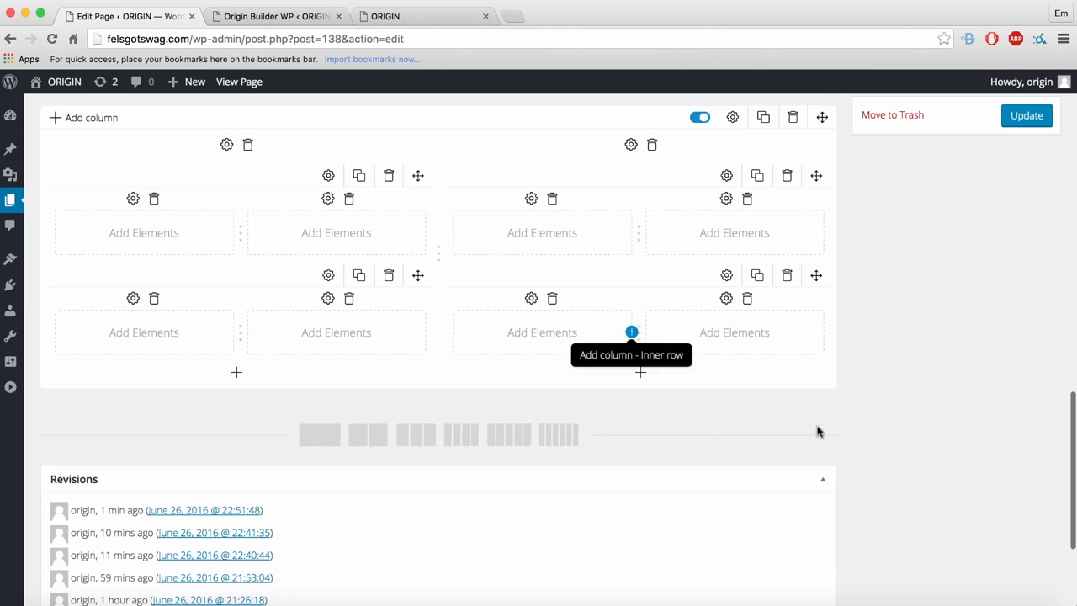
{"action": "scroll", "coordinate": [536, 322], "scroll_direction": "up", "scroll_amount": 1}
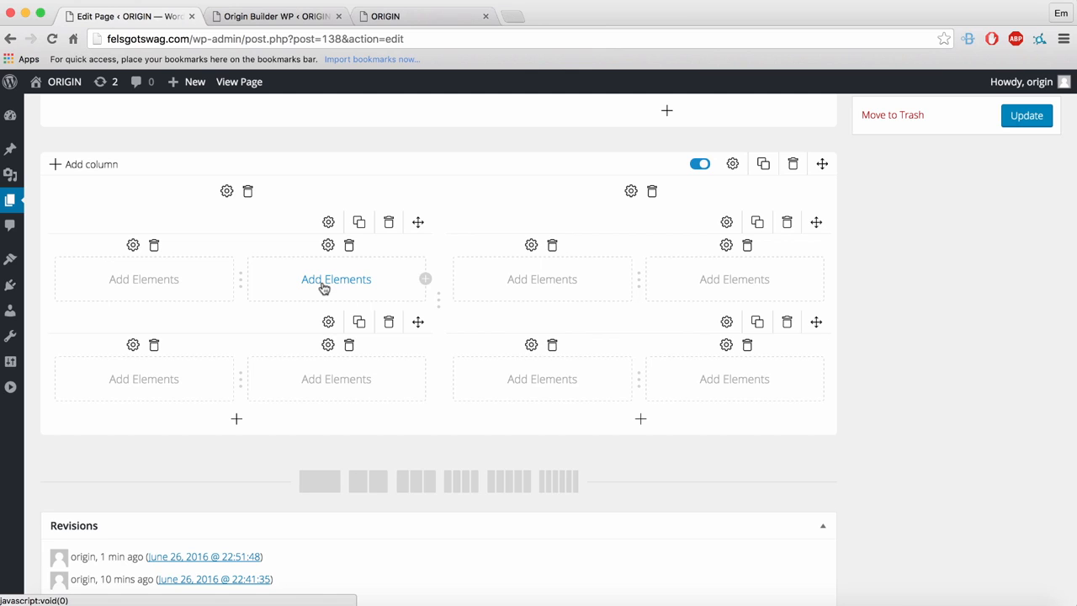
Add a Single Image element to the first inner column using icon-3.png from the media library.
{"action": "left_click", "coordinate": [150, 286]}
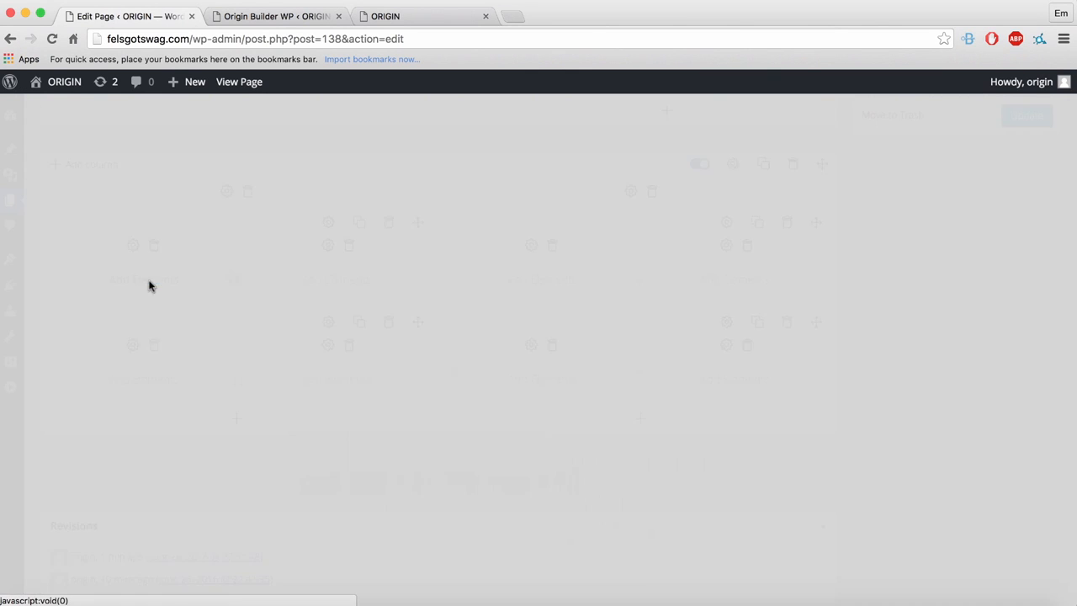
{"action": "scroll", "coordinate": [505, 379], "scroll_direction": "down", "scroll_amount": 1}
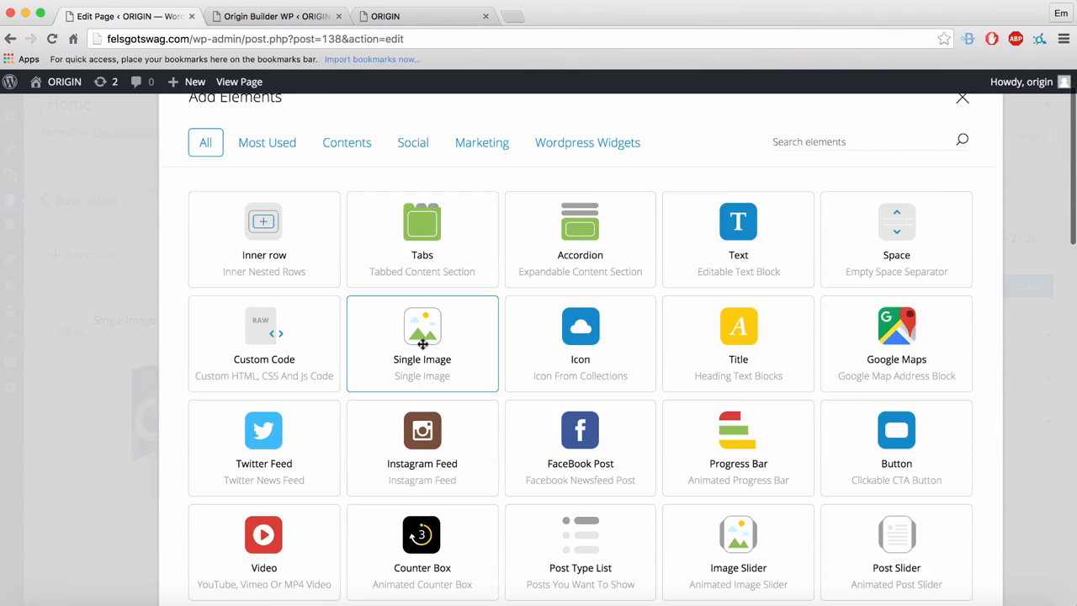
{"action": "left_click", "coordinate": [422, 361]}
{"action": "scroll", "coordinate": [221, 343], "scroll_direction": "down", "scroll_amount": 3}
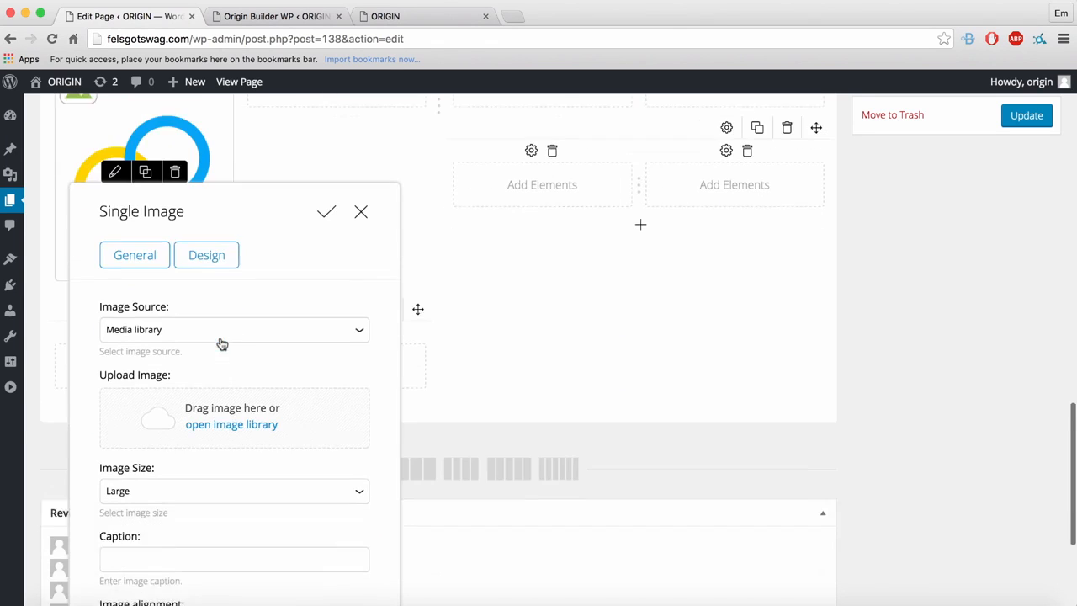
{"action": "left_click", "coordinate": [213, 383]}
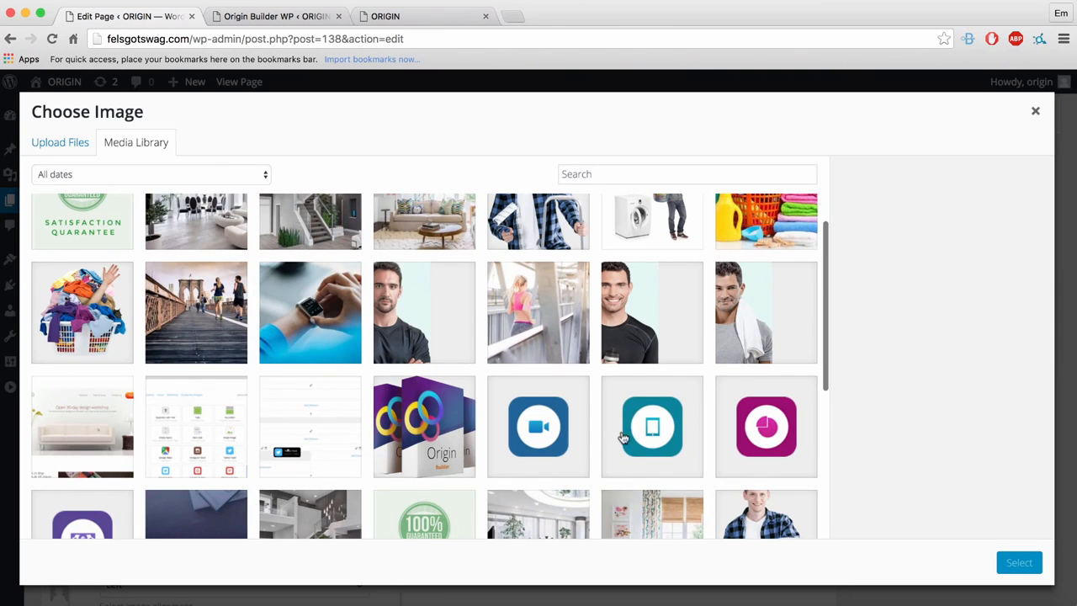
{"action": "left_click", "coordinate": [542, 439]}
{"action": "scroll", "coordinate": [543, 439], "scroll_direction": "down", "scroll_amount": 2}
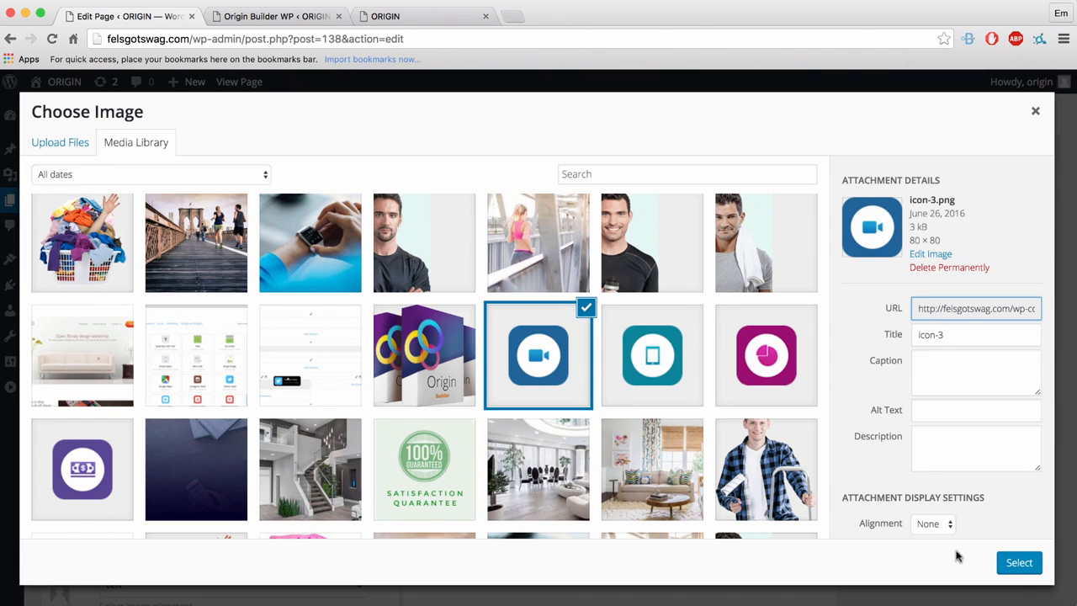
{"action": "left_click", "coordinate": [1008, 566]}
Set the icon's image alignment to Center and save the element's changes.
{"action": "scroll", "coordinate": [681, 473], "scroll_direction": "down", "scroll_amount": 6}
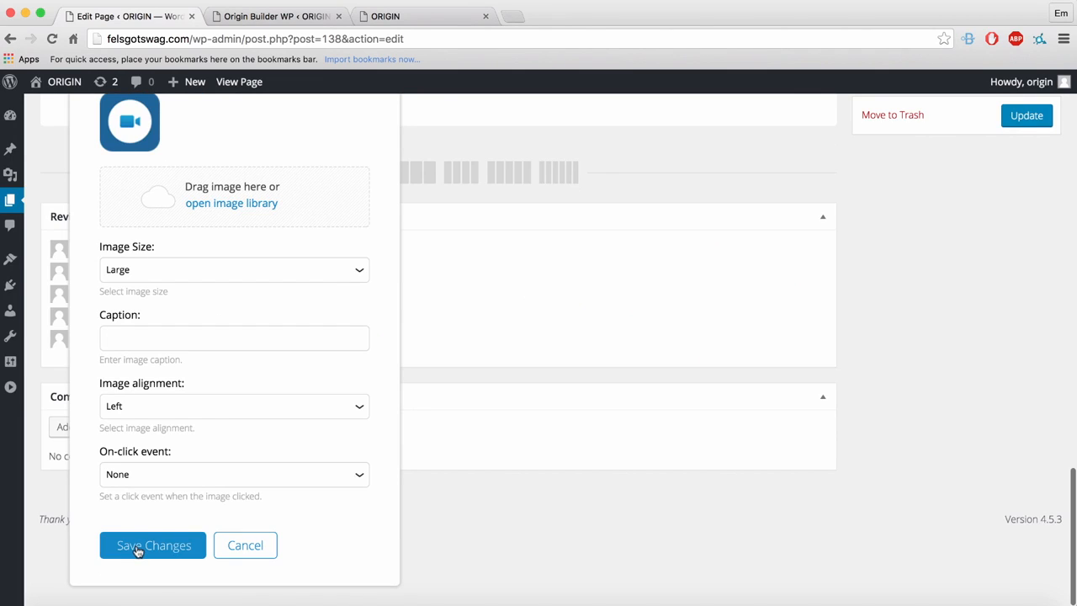
{"action": "left_click", "coordinate": [210, 413]}
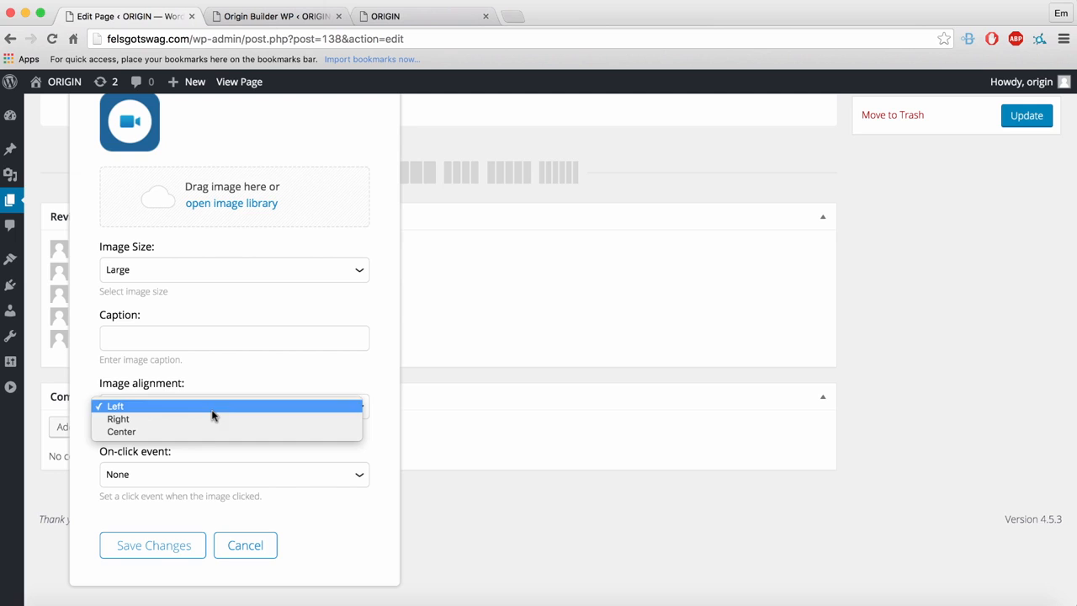
{"action": "left_click", "coordinate": [155, 431]}
{"action": "left_click", "coordinate": [153, 547]}
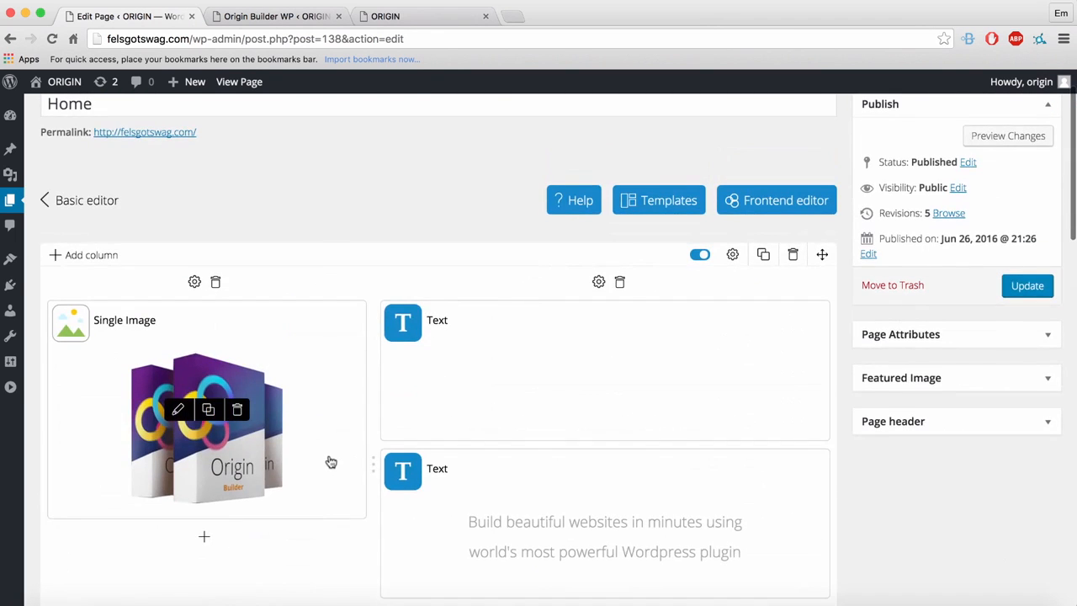
Add a Text element beside the icon with the heading "Flexible and Versatile design" and a paragraph starting "Non lacinia odio sodales", and save it.
{"action": "scroll", "coordinate": [331, 462], "scroll_direction": "down", "scroll_amount": 10}
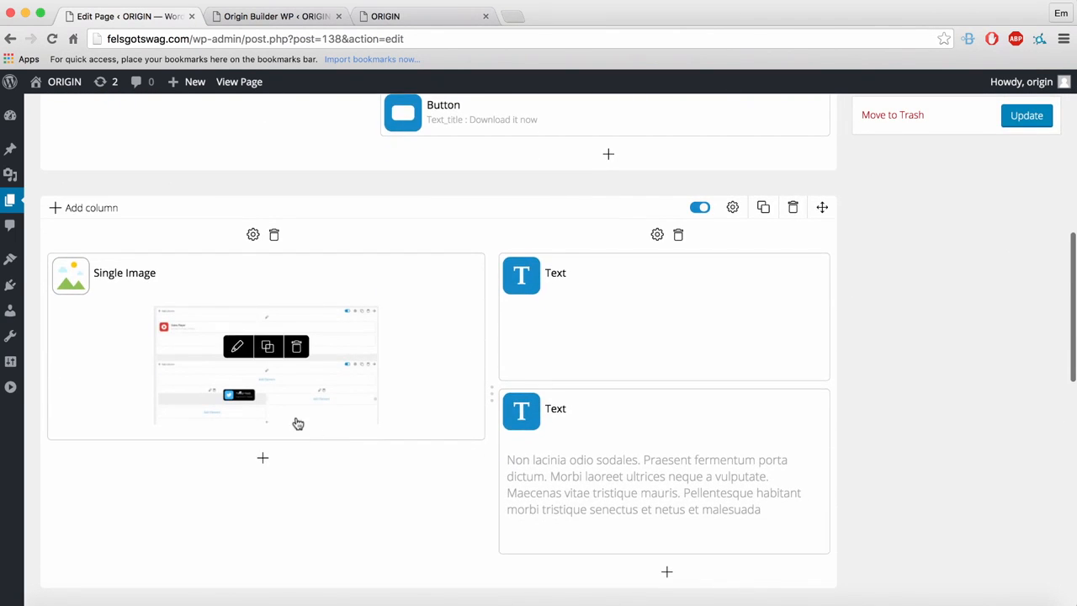
{"action": "scroll", "coordinate": [296, 421], "scroll_direction": "down", "scroll_amount": 7}
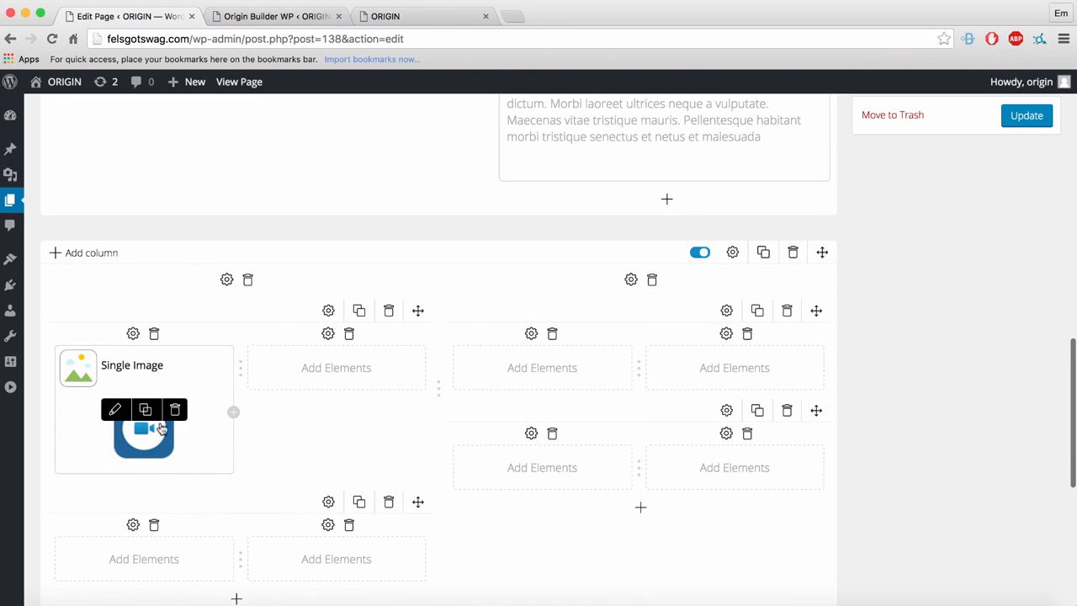
{"action": "left_click", "coordinate": [353, 370]}
{"action": "left_click", "coordinate": [791, 298]}
{"action": "left_click_drag", "start_coordinate": [298, 364], "coordinate": [432, 380]}
{"action": "type", "text": "Non lacinia odio sodales. Praesent fermentum porta dictum. Morbi laoreet ultrices neque a vulputate. Maecenas vitae tristique mauris. Pellentesque habitant"}
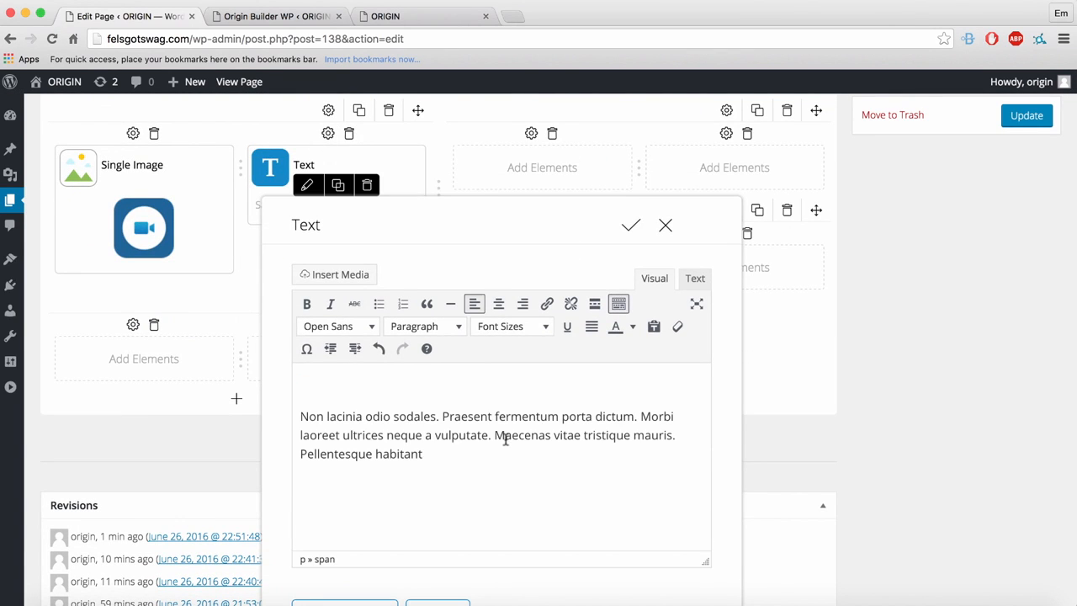
{"action": "key", "text": "super+a"}
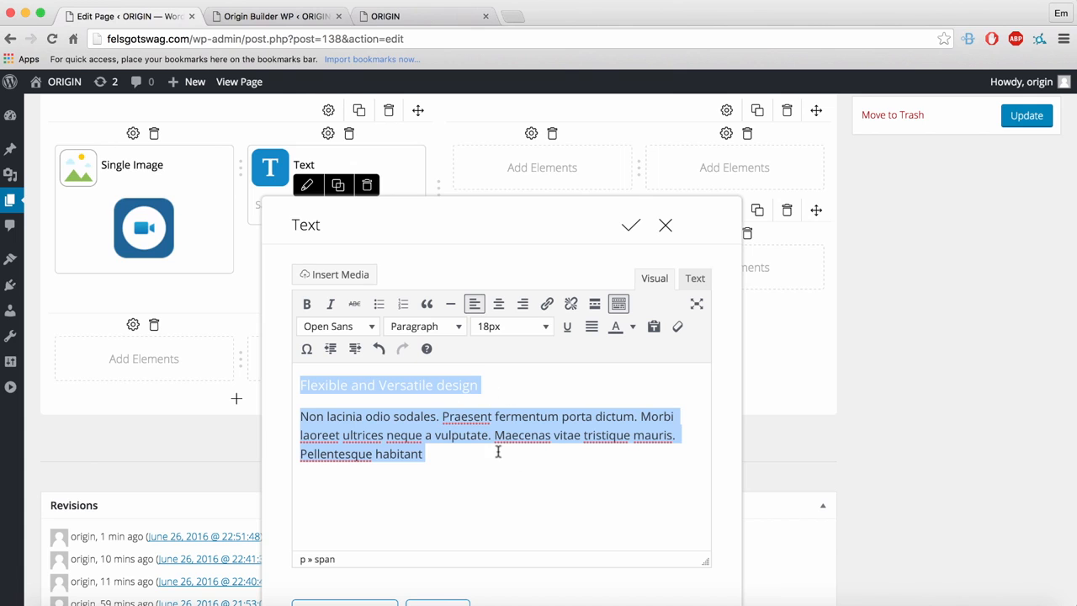
{"action": "left_click", "coordinate": [630, 229]}
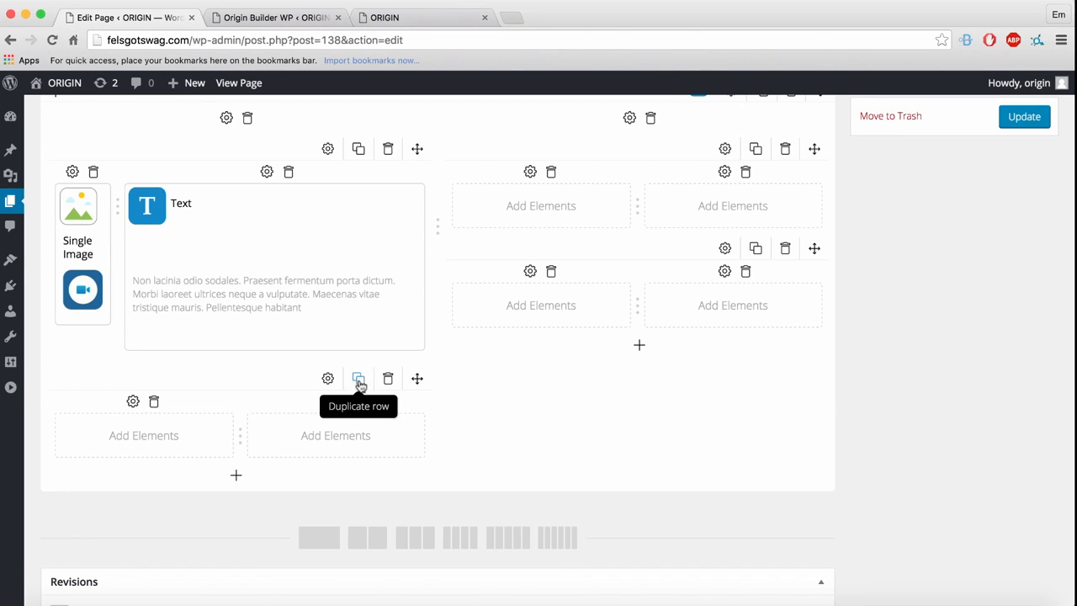
Delete the empty inner row below the icon and text, and duplicate the filled inner row in its place.
{"action": "left_click", "coordinate": [388, 379]}
{"action": "left_click", "coordinate": [645, 214]}
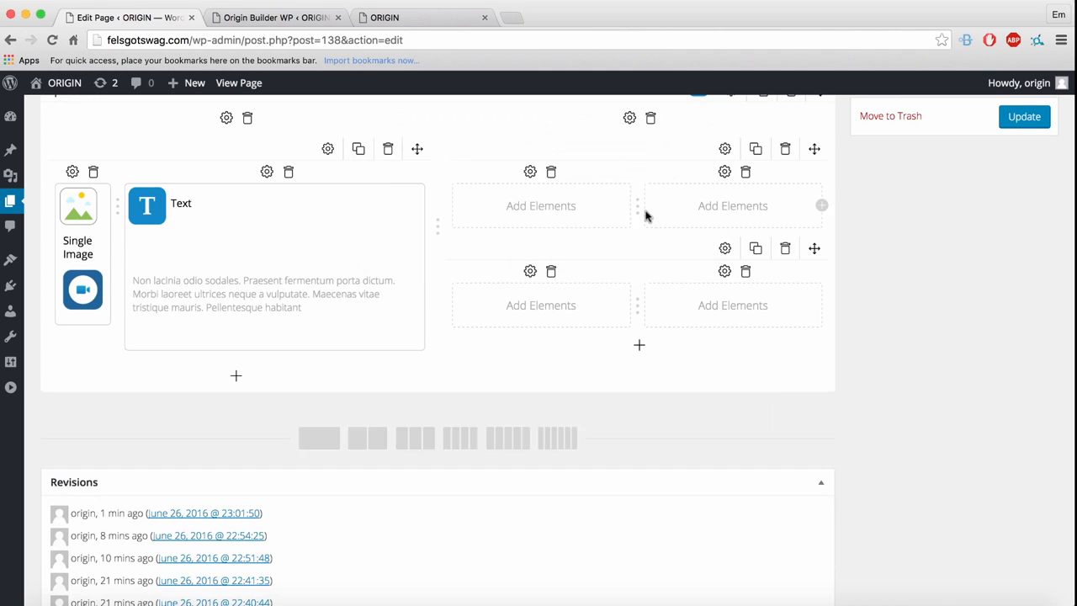
{"action": "left_click", "coordinate": [359, 148]}
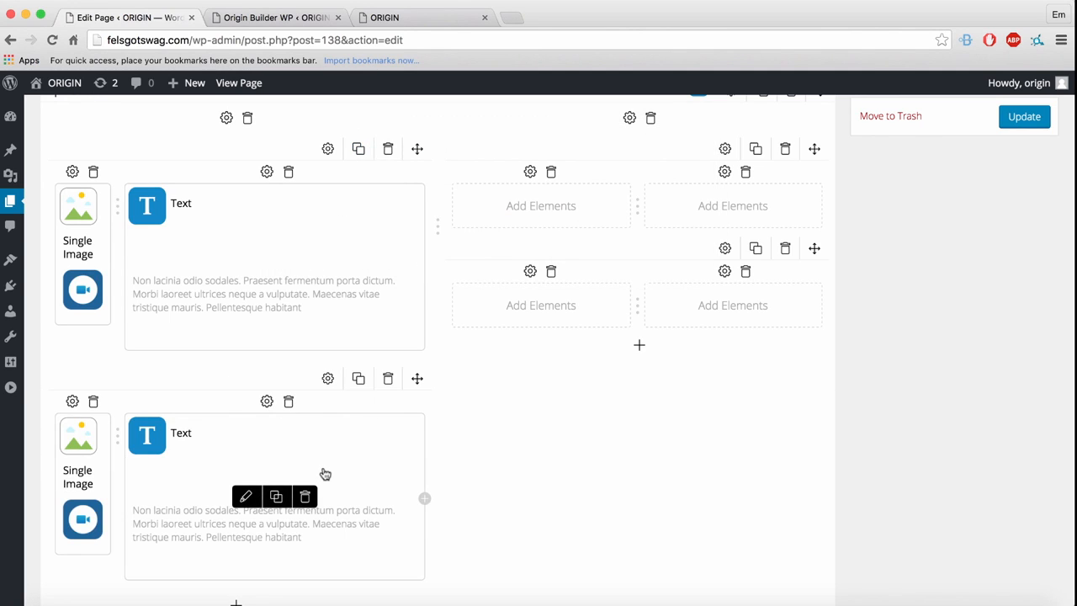
Replace the second column's empty inner rows with one new inner row split into two columns.
{"action": "left_click", "coordinate": [785, 248]}
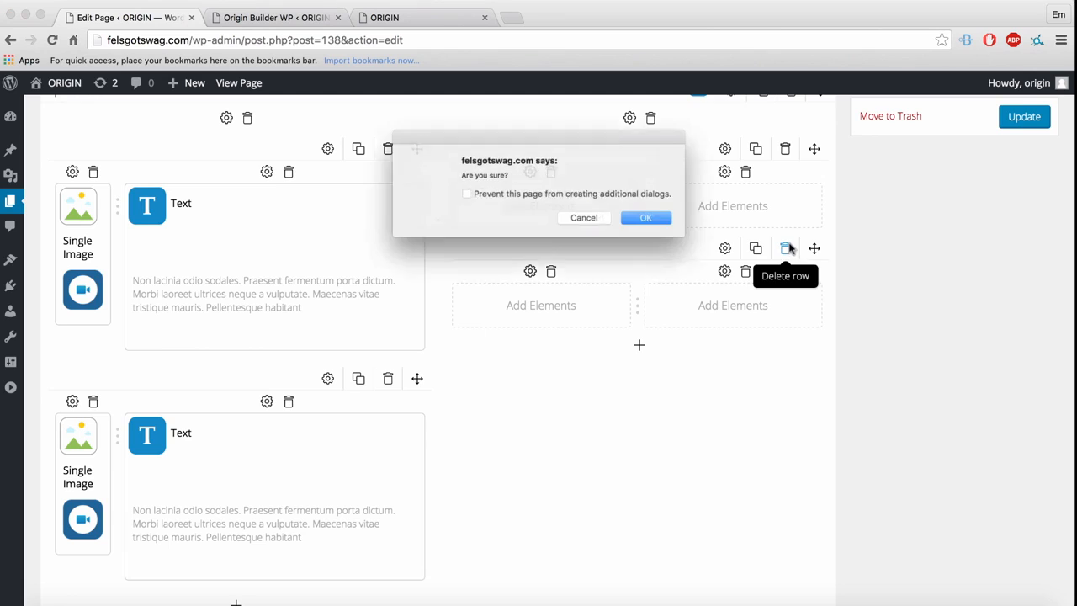
{"action": "left_click", "coordinate": [661, 222]}
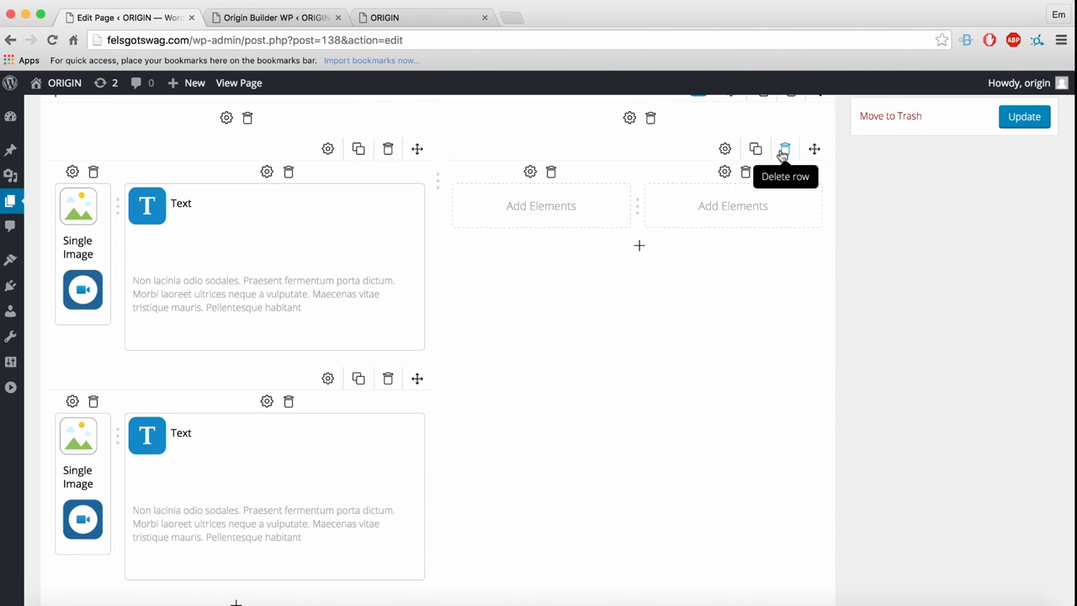
{"action": "scroll", "coordinate": [853, 361], "scroll_direction": "up", "scroll_amount": 3}
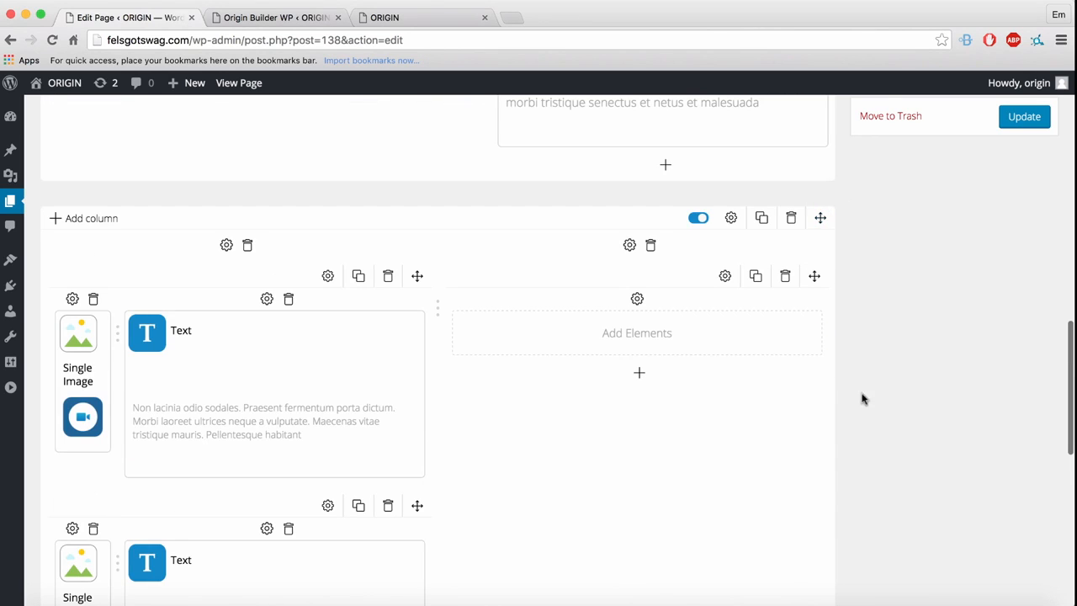
{"action": "left_click", "coordinate": [822, 333]}
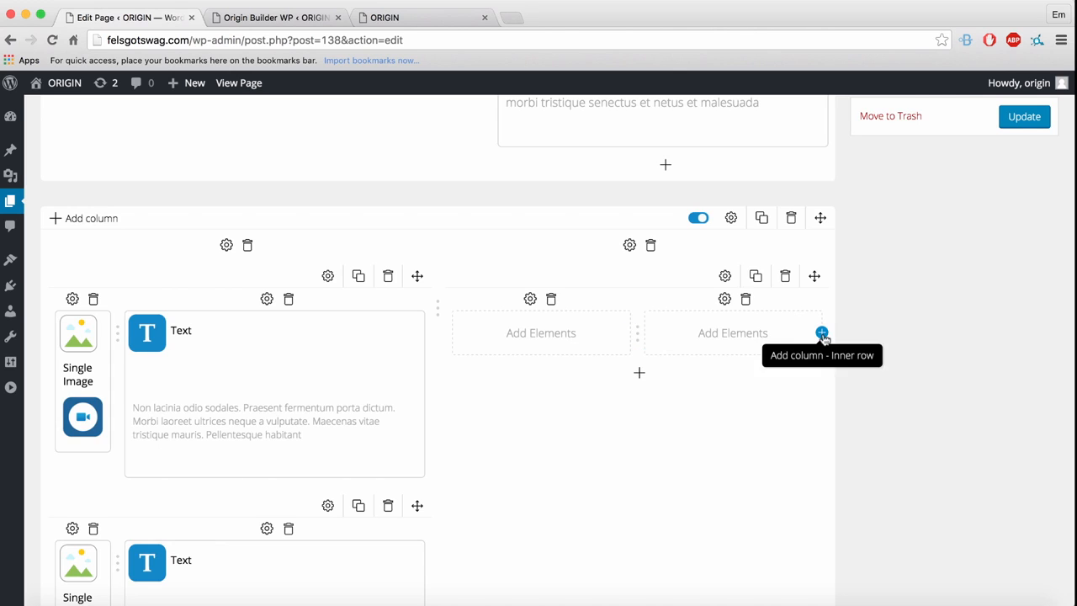
{"action": "scroll", "coordinate": [294, 288], "scroll_direction": "down", "scroll_amount": 2}
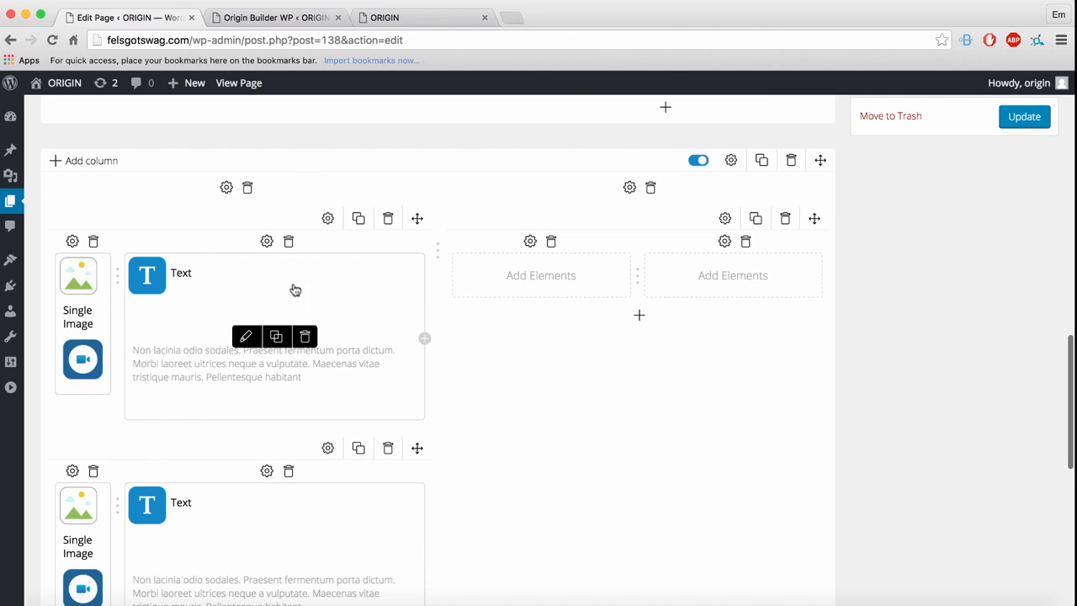
Copy the icon and text elements from the first inner row into the second column's two-column inner row.
{"action": "left_click", "coordinate": [276, 336]}
{"action": "left_click_drag", "start_coordinate": [318, 463], "coordinate": [707, 271]}
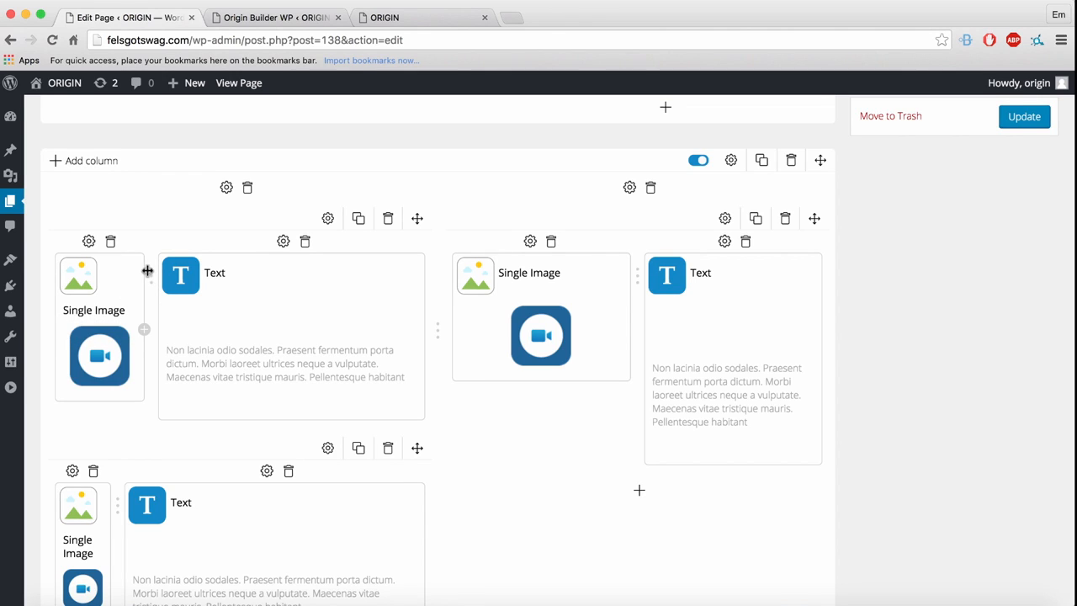
Narrow the icon columns in both upper inner rows and duplicate the second column's filled inner row.
{"action": "left_click_drag", "start_coordinate": [148, 270], "coordinate": [115, 271]}
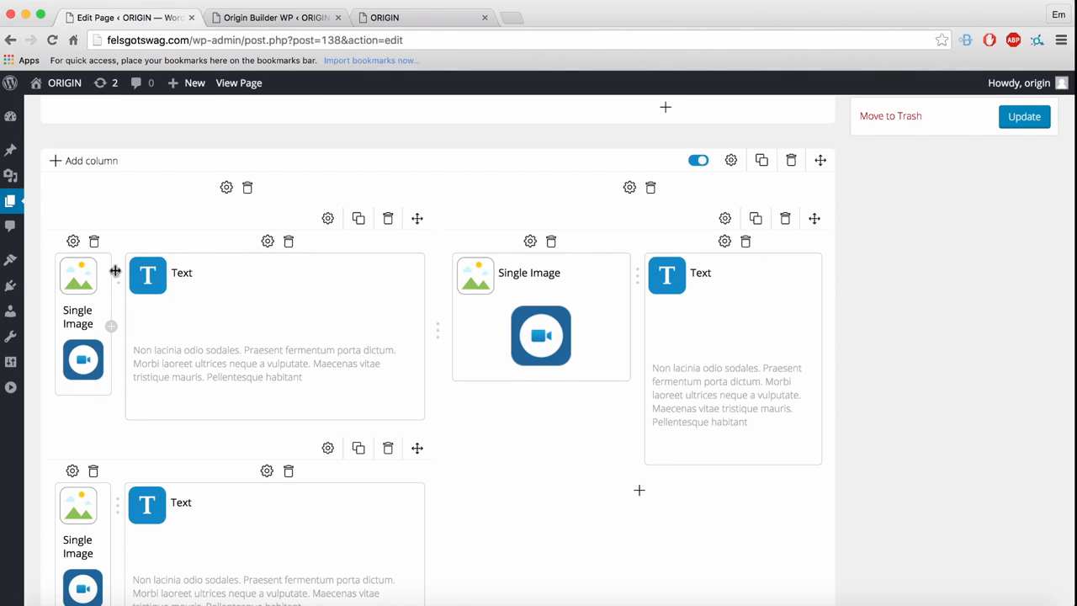
{"action": "left_click_drag", "start_coordinate": [634, 278], "coordinate": [517, 279]}
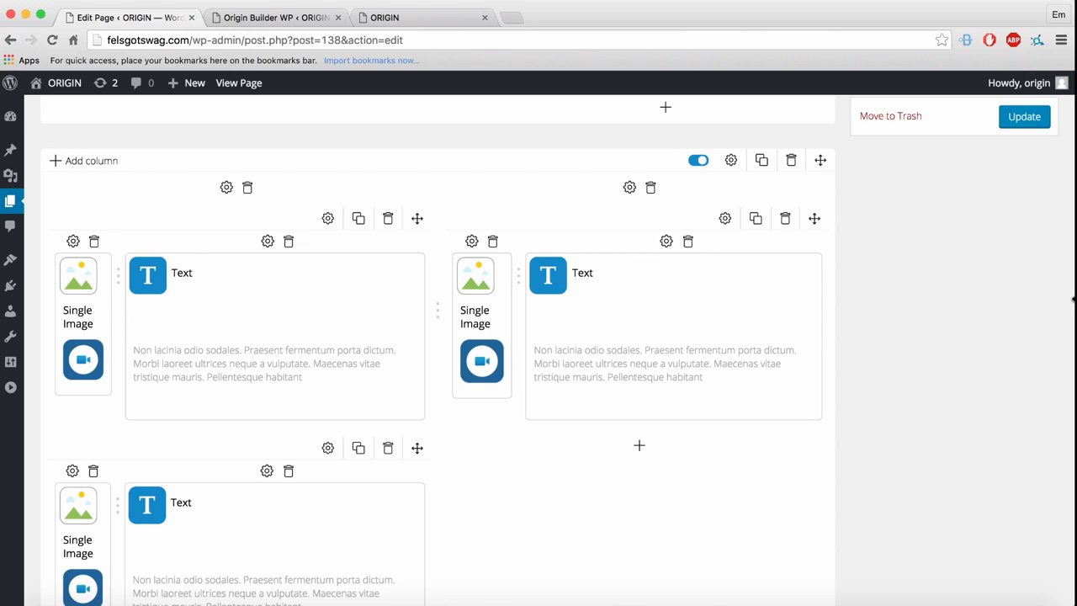
{"action": "left_click", "coordinate": [755, 220]}
Replace the copied icons' images with the teal tablet, magenta pie-chart and purple banknote icons from the media library, leaving the first video icon.
{"action": "scroll", "coordinate": [967, 493], "scroll_direction": "down", "scroll_amount": 5}
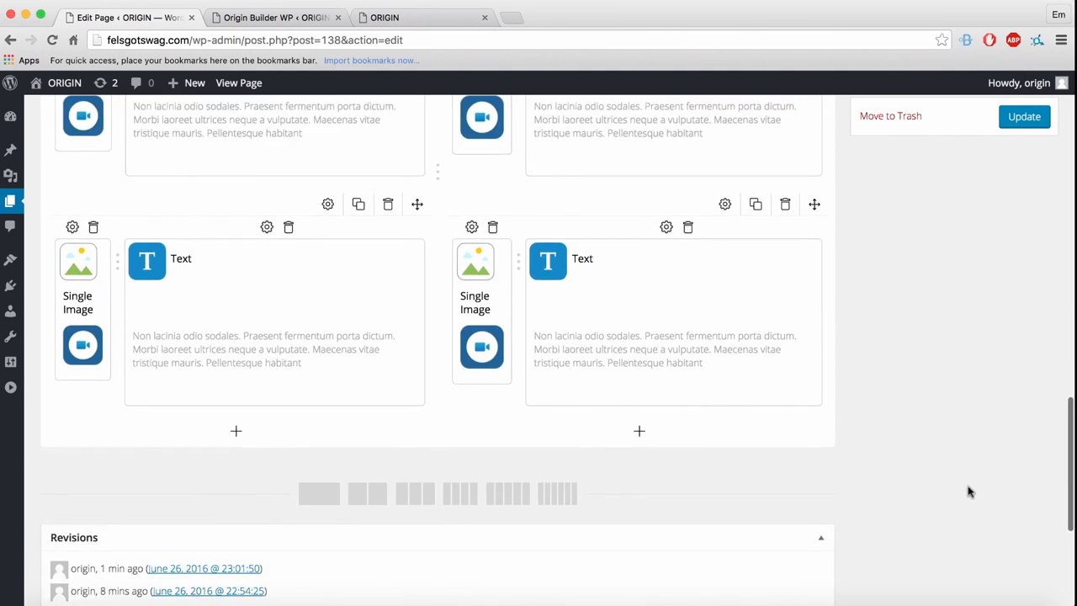
{"action": "scroll", "coordinate": [967, 493], "scroll_direction": "up", "scroll_amount": 2}
{"action": "mouse_move", "coordinate": [476, 180]}
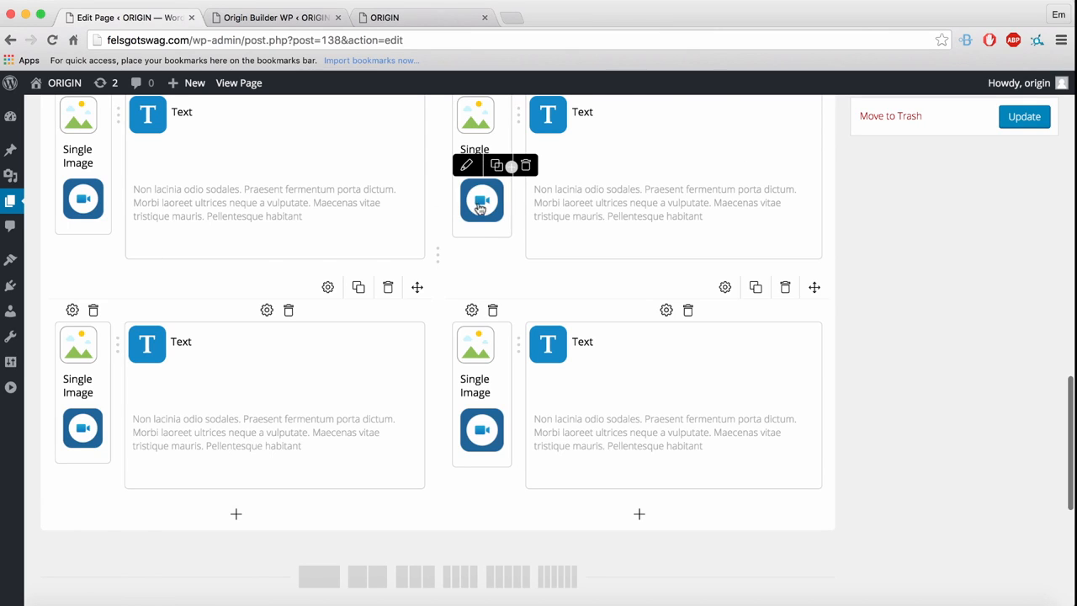
{"action": "left_click", "coordinate": [461, 164]}
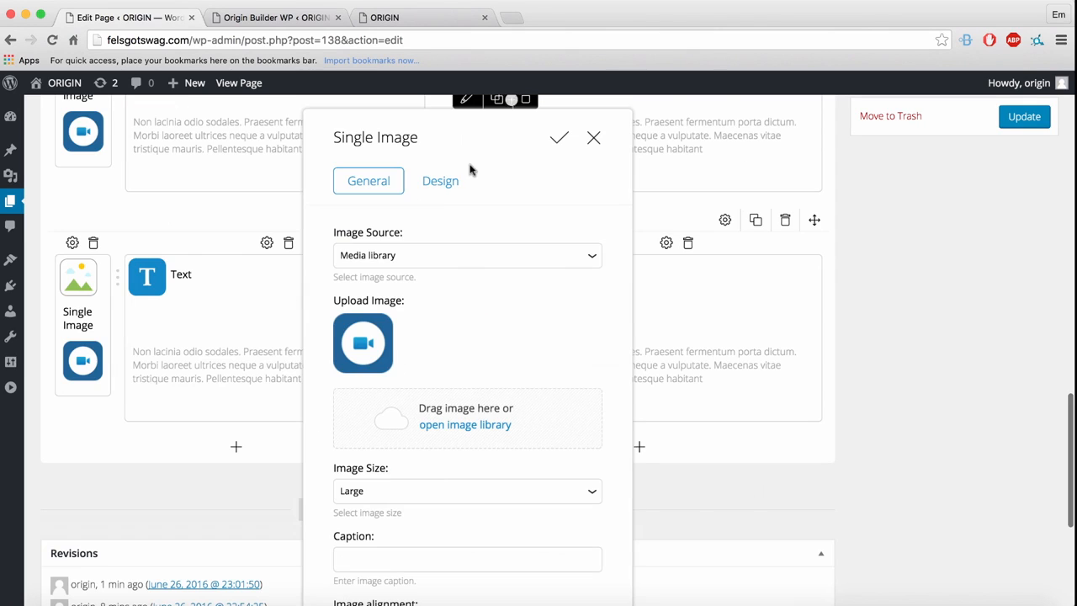
{"action": "left_click", "coordinate": [450, 426]}
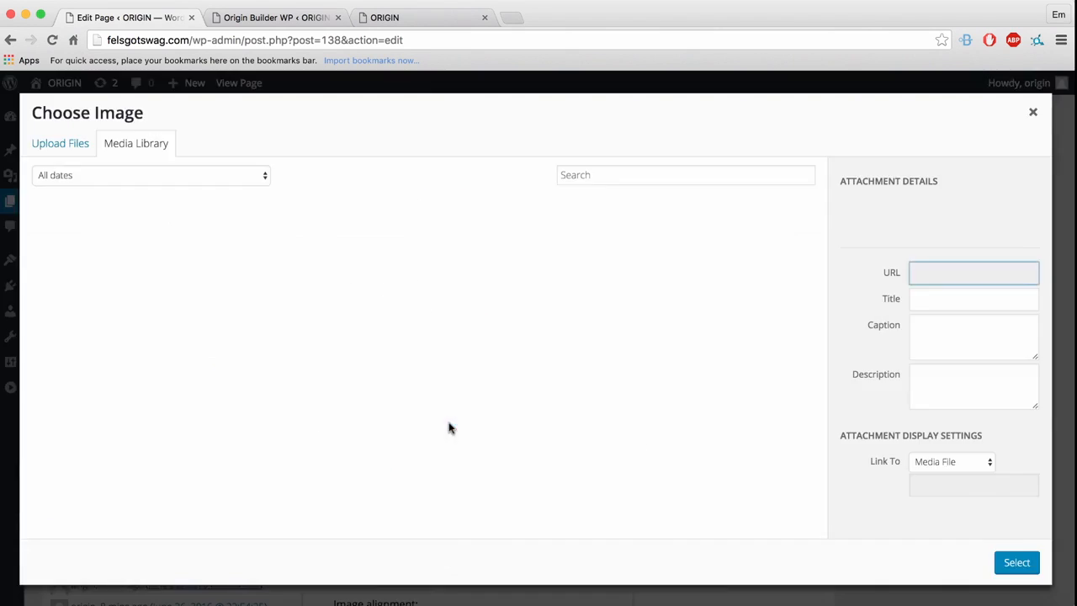
{"action": "scroll", "coordinate": [660, 481], "scroll_direction": "down", "scroll_amount": 2}
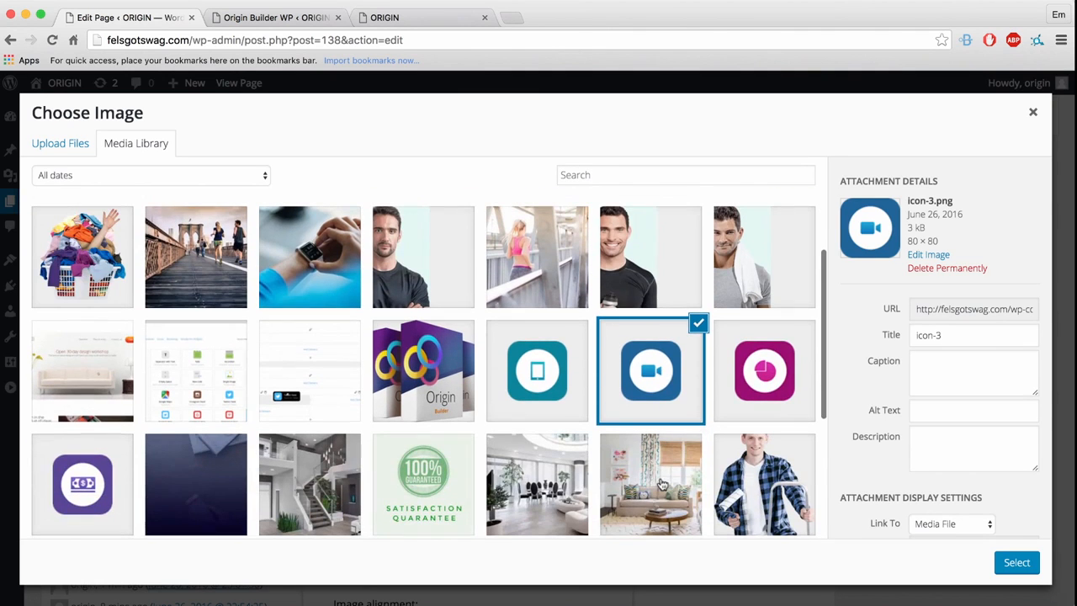
{"action": "left_click", "coordinate": [529, 379]}
{"action": "left_click", "coordinate": [1018, 564]}
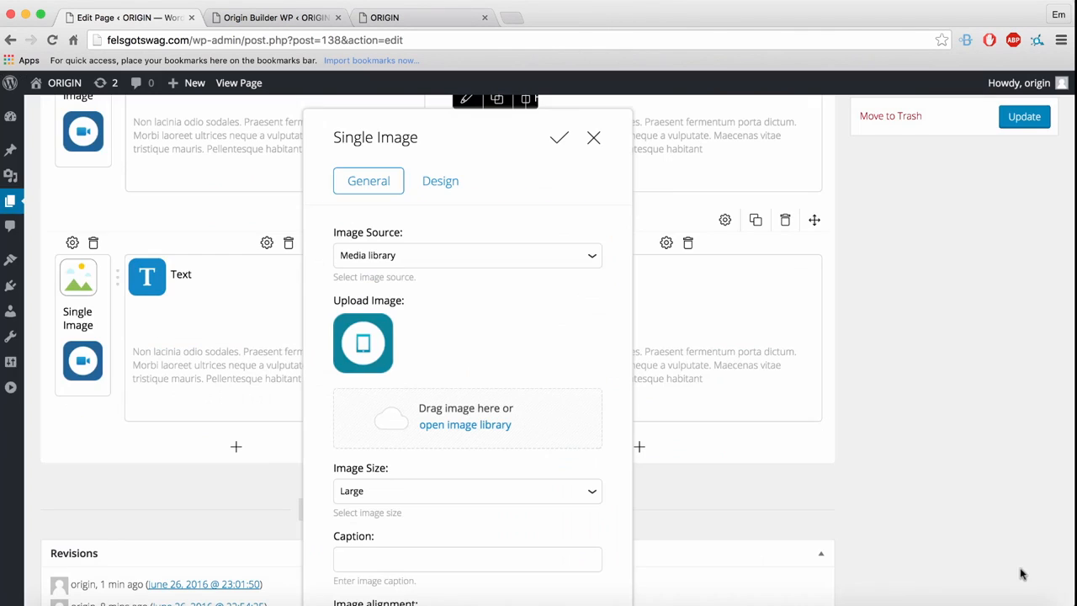
{"action": "left_click", "coordinate": [558, 145]}
{"action": "mouse_move", "coordinate": [106, 324]}
{"action": "left_click", "coordinate": [71, 325]}
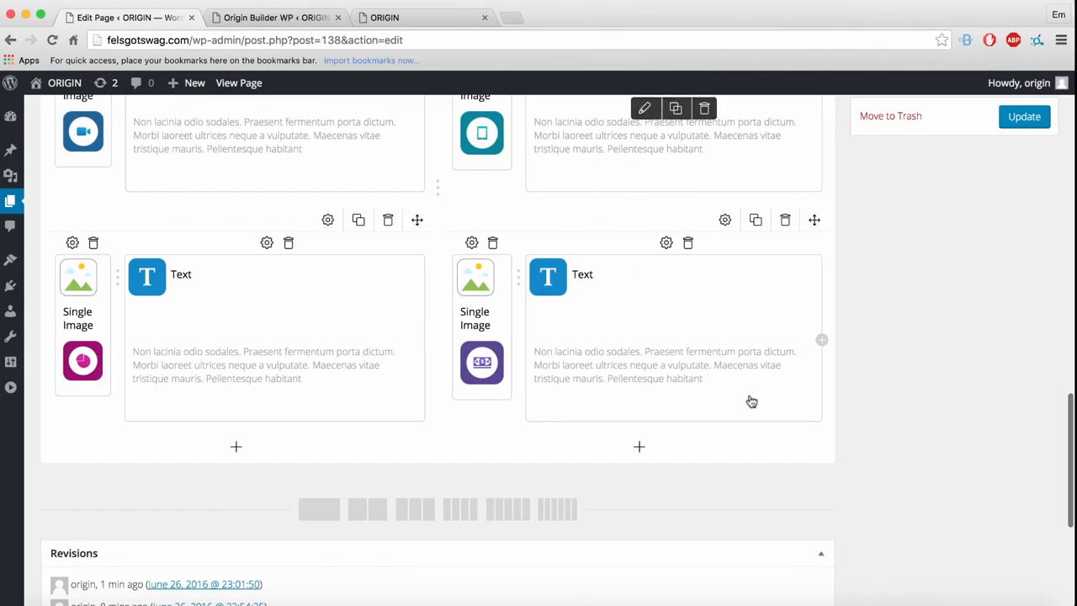
Set the background color of the row containing the four feature blocks to a dark navy blue and save the row settings.
{"action": "scroll", "coordinate": [556, 378], "scroll_direction": "up", "scroll_amount": 3}
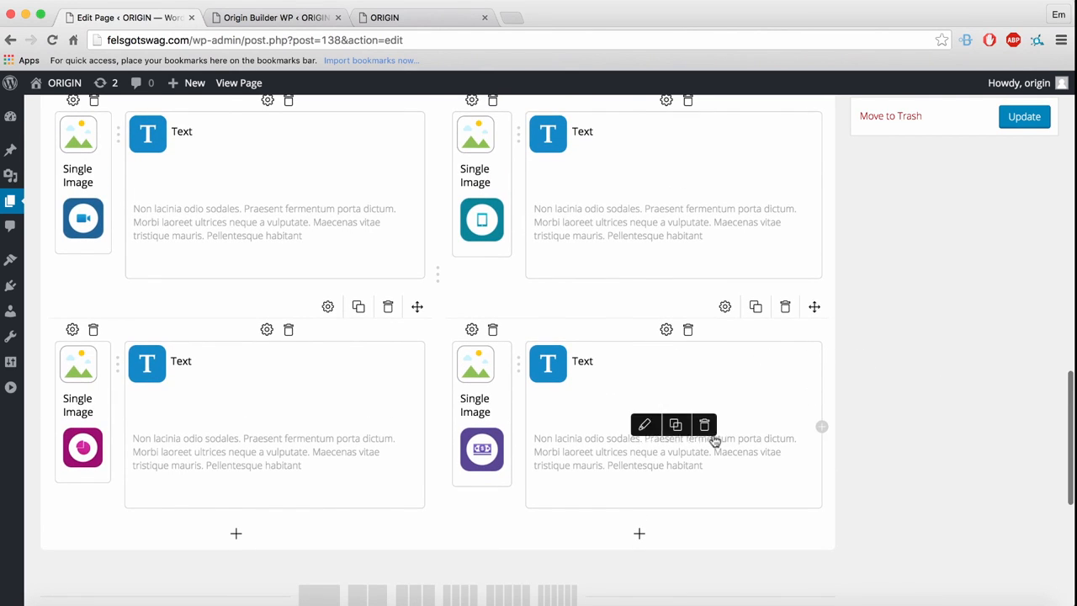
{"action": "scroll", "coordinate": [841, 395], "scroll_direction": "up", "scroll_amount": 2}
{"action": "scroll", "coordinate": [480, 227], "scroll_direction": "up", "scroll_amount": 2}
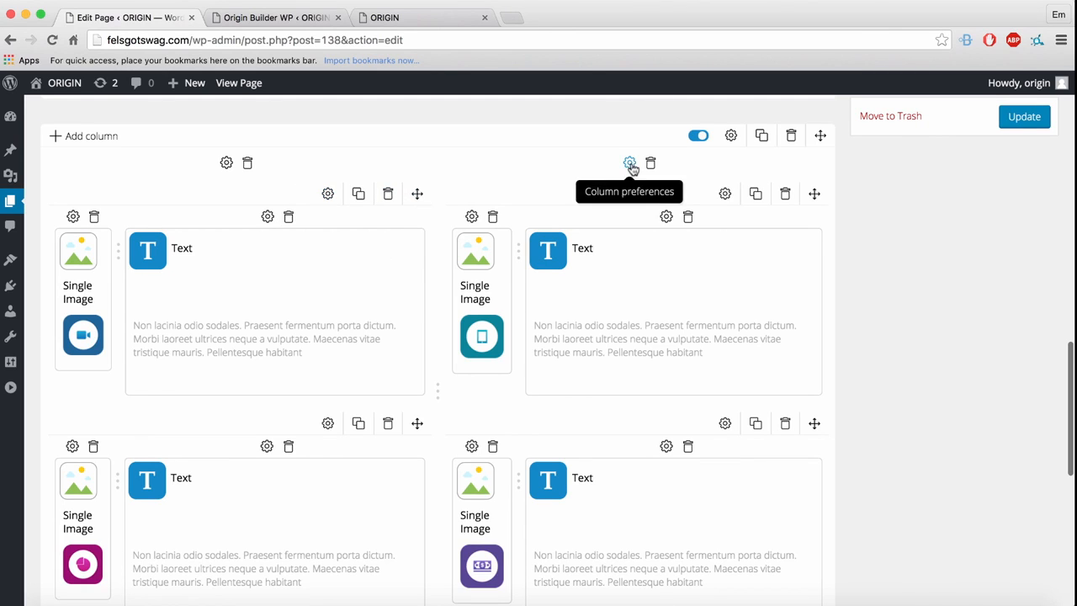
{"action": "left_click", "coordinate": [731, 137]}
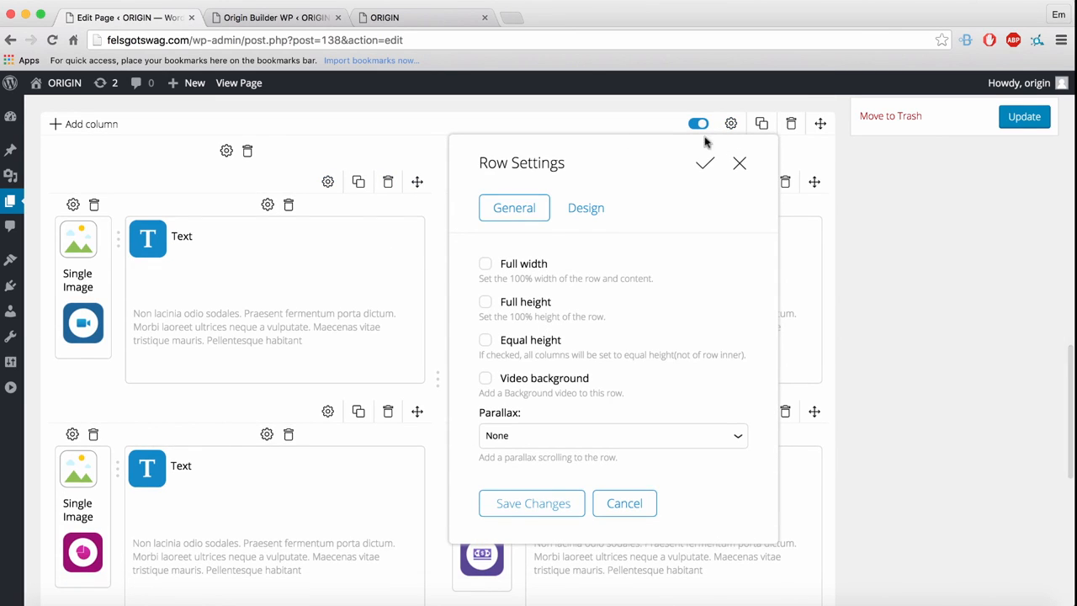
{"action": "left_click", "coordinate": [596, 217]}
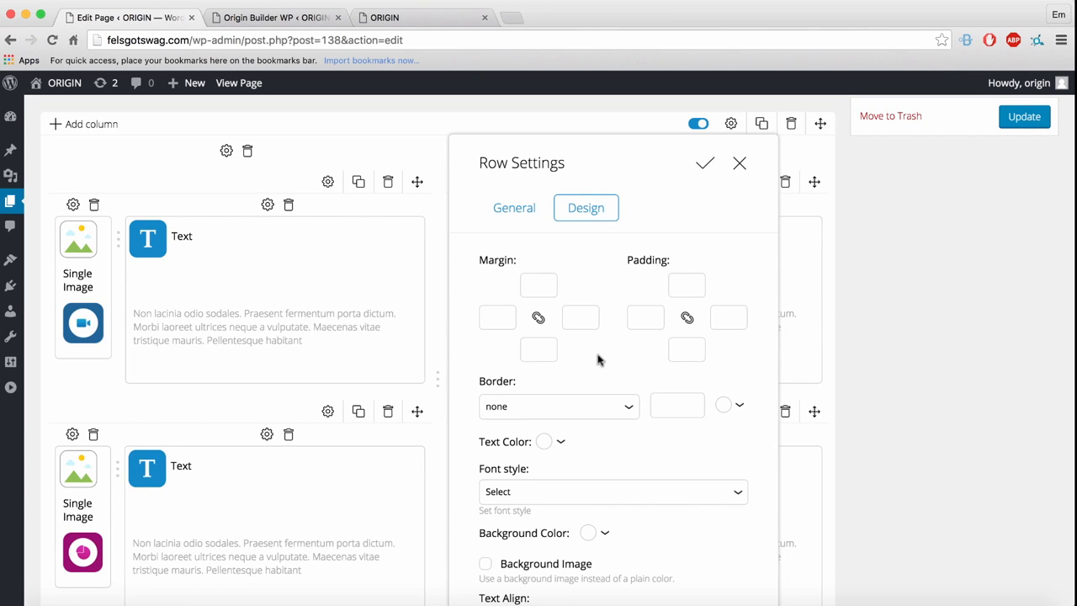
{"action": "scroll", "coordinate": [605, 446], "scroll_direction": "down", "scroll_amount": 4}
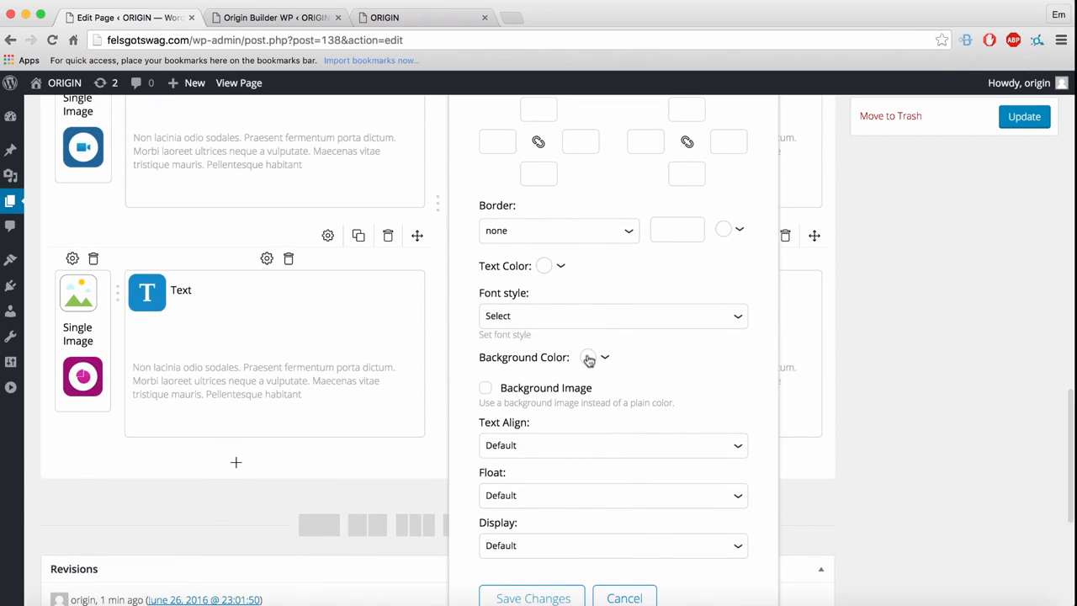
{"action": "left_click", "coordinate": [589, 357]}
{"action": "left_click_drag", "start_coordinate": [741, 389], "coordinate": [742, 439]}
{"action": "left_click_drag", "start_coordinate": [682, 387], "coordinate": [679, 404]}
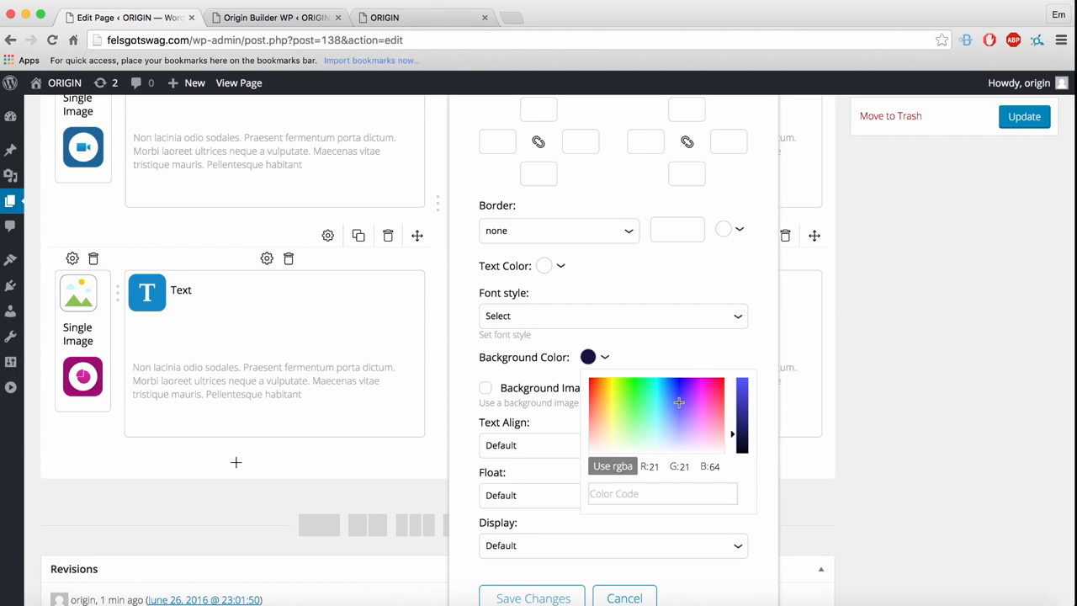
{"action": "left_click_drag", "start_coordinate": [679, 402], "coordinate": [678, 398]}
{"action": "left_click", "coordinate": [544, 597]}
Update the page and switch to its live editor tab.
{"action": "scroll", "coordinate": [966, 334], "scroll_direction": "up", "scroll_amount": 3}
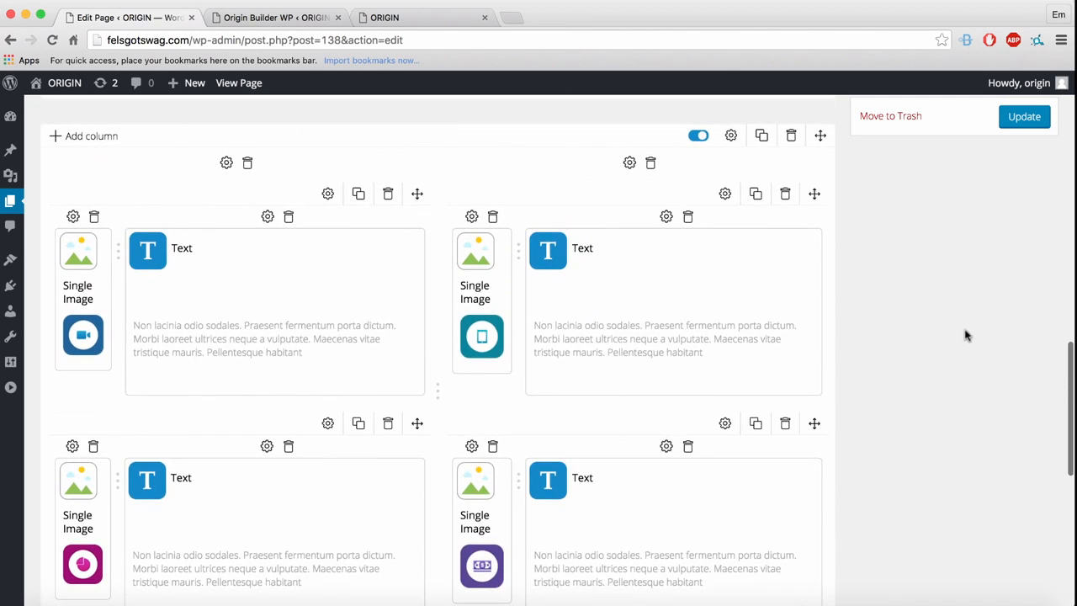
{"action": "left_click", "coordinate": [1028, 113]}
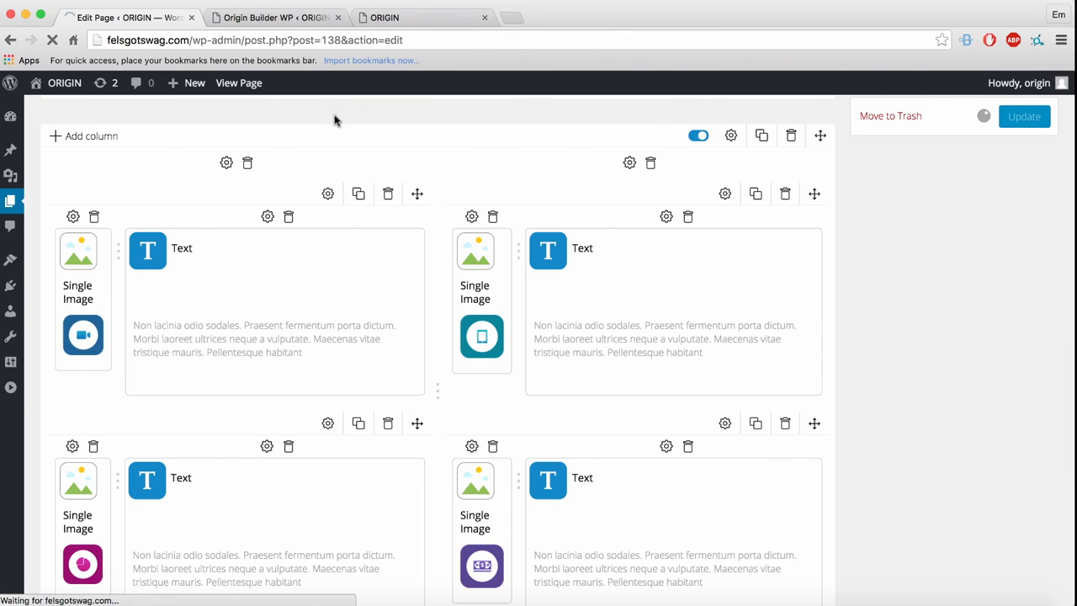
{"action": "left_click", "coordinate": [278, 16]}
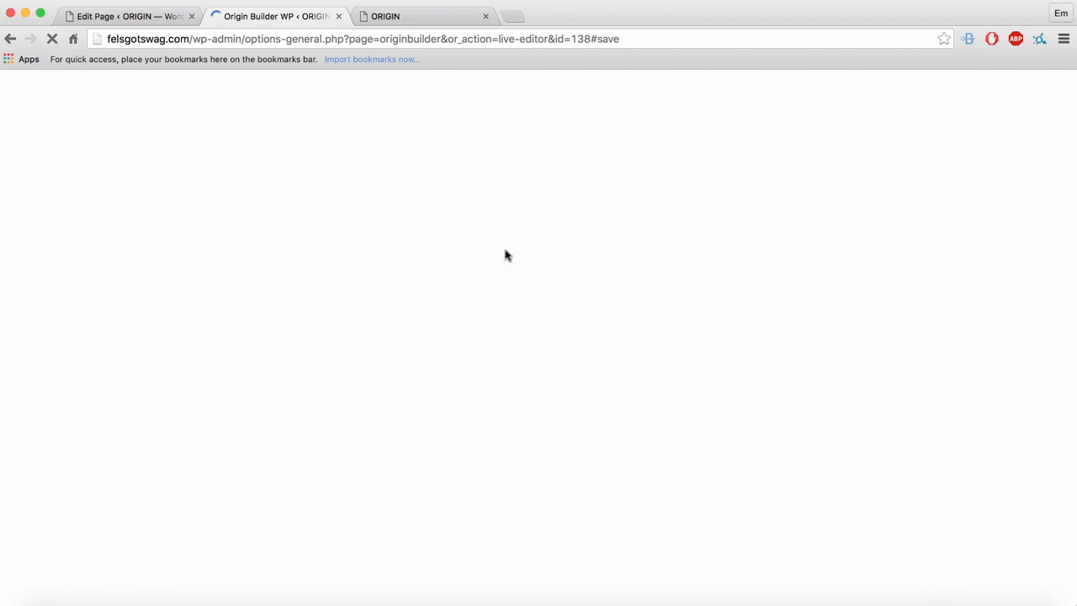
{"action": "left_click", "coordinate": [141, 15]}
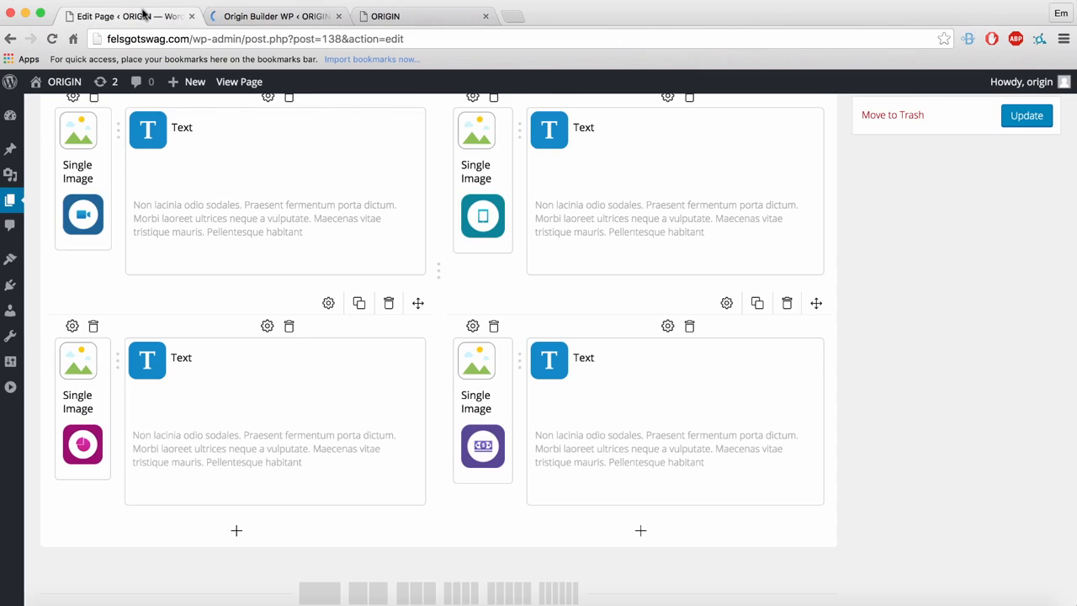
{"action": "left_click", "coordinate": [261, 17]}
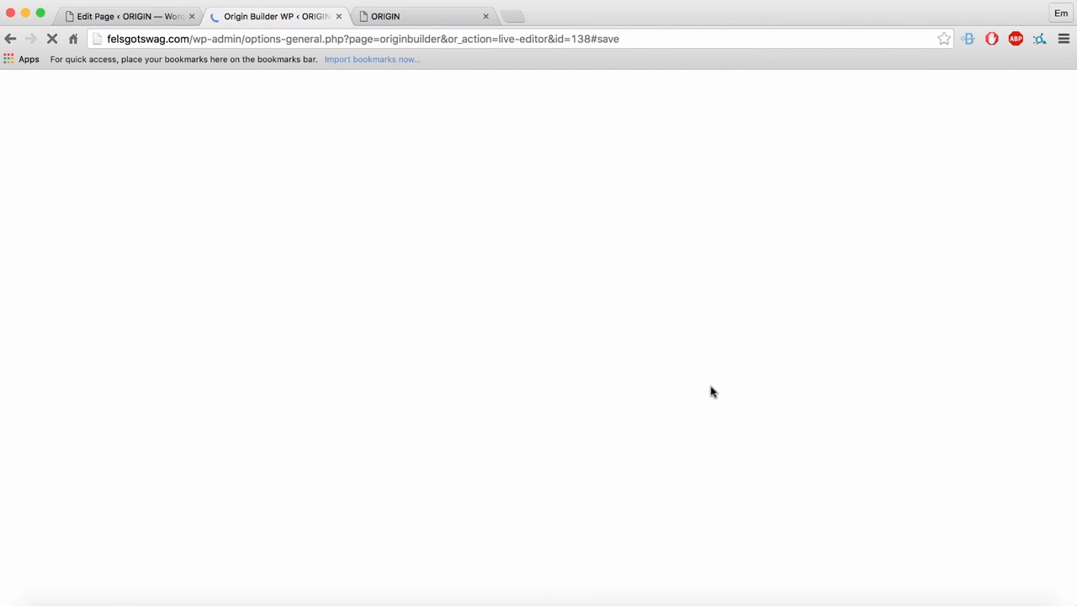
{"action": "left_click", "coordinate": [141, 15]}
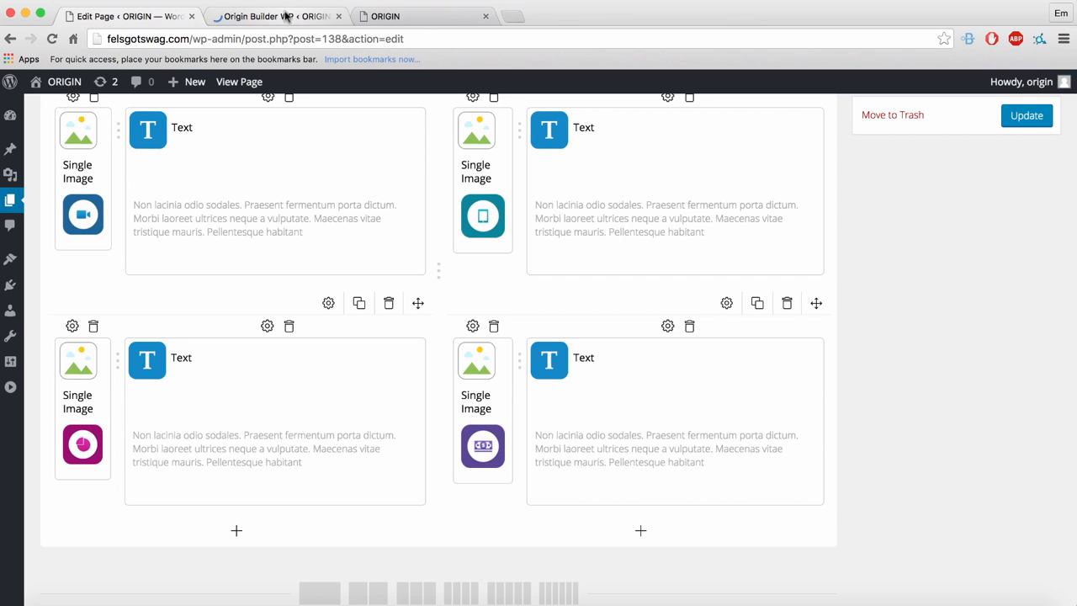
{"action": "left_click", "coordinate": [267, 19]}
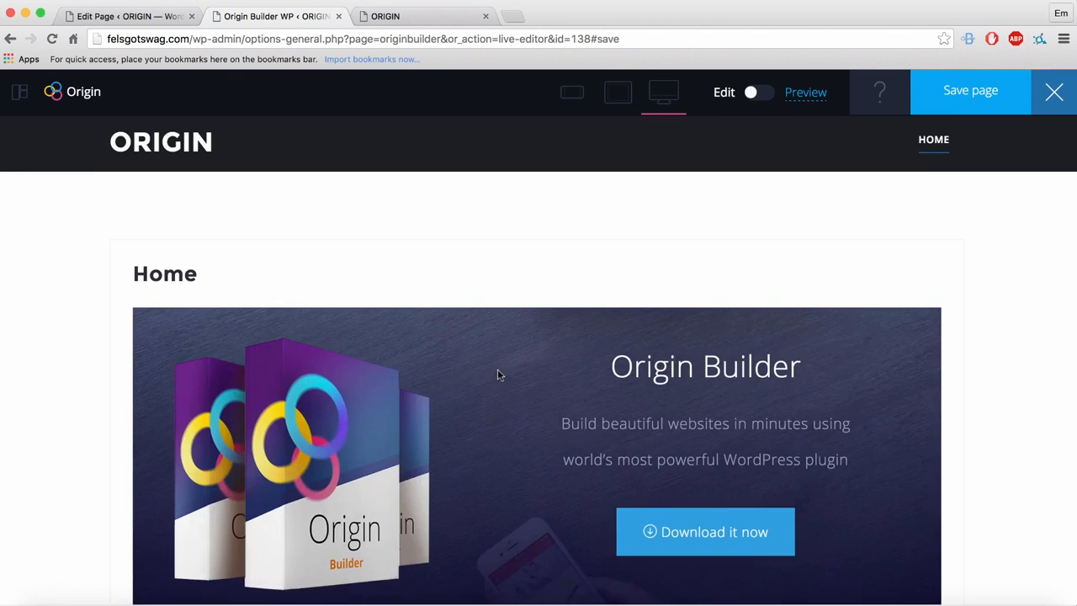
Review the Home page's three content rows in the live editor and on the published site.
{"action": "scroll", "coordinate": [1043, 446], "scroll_direction": "down", "scroll_amount": 10}
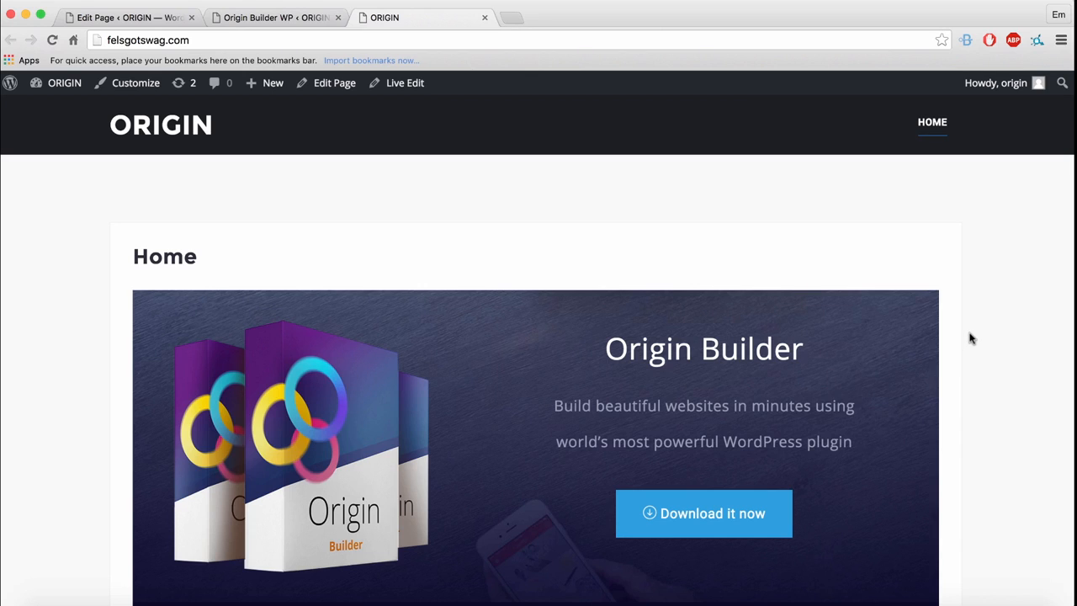
{"action": "scroll", "coordinate": [972, 339], "scroll_direction": "down", "scroll_amount": 2}
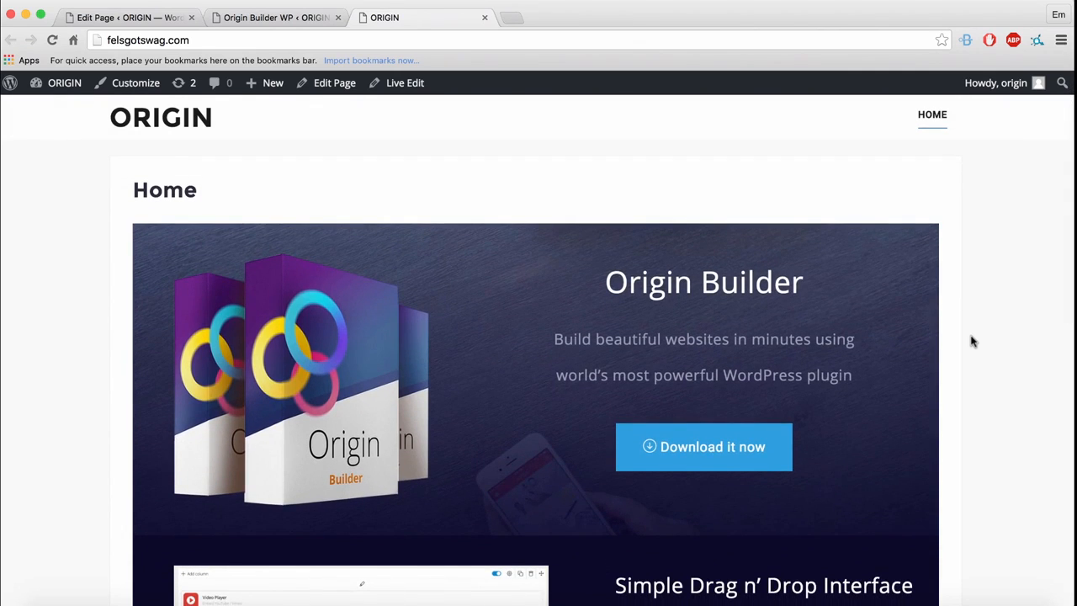
{"action": "scroll", "coordinate": [971, 339], "scroll_direction": "down", "scroll_amount": 1}
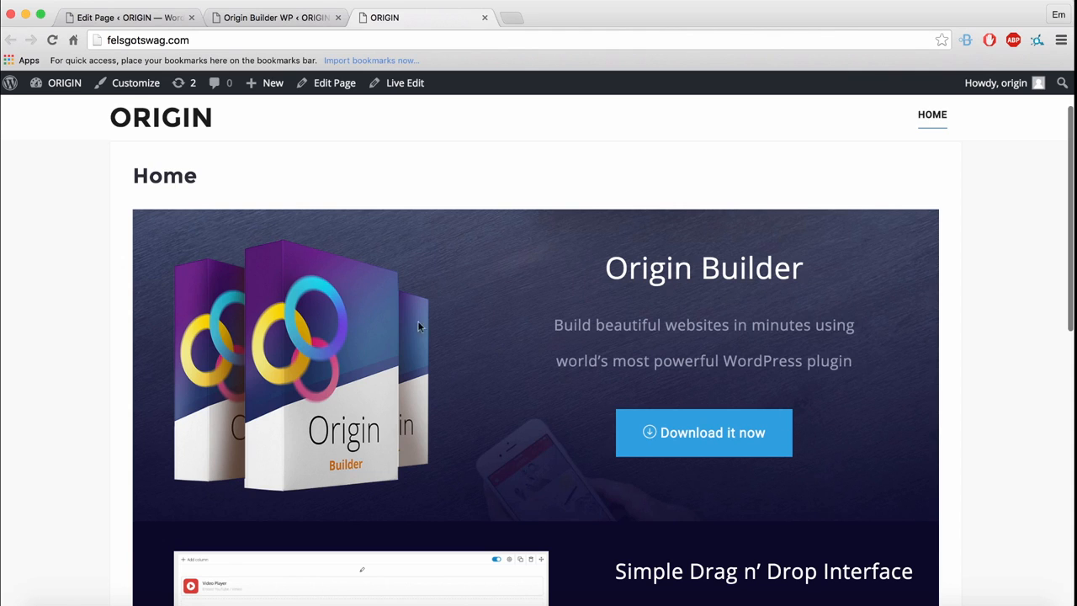
{"action": "scroll", "coordinate": [899, 329], "scroll_direction": "down", "scroll_amount": 6}
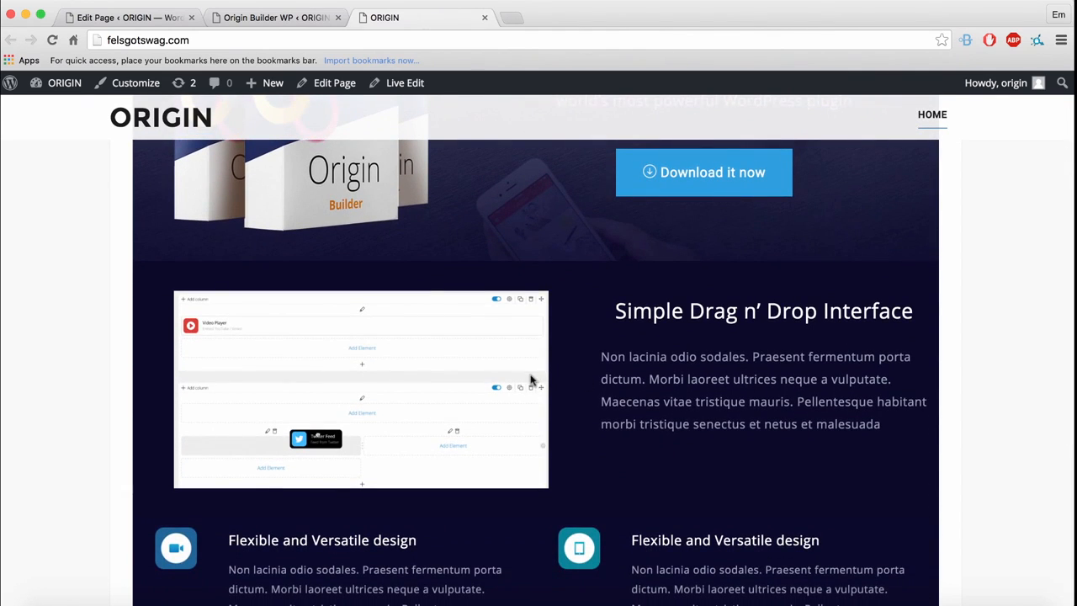
{"action": "scroll", "coordinate": [636, 421], "scroll_direction": "down", "scroll_amount": 5}
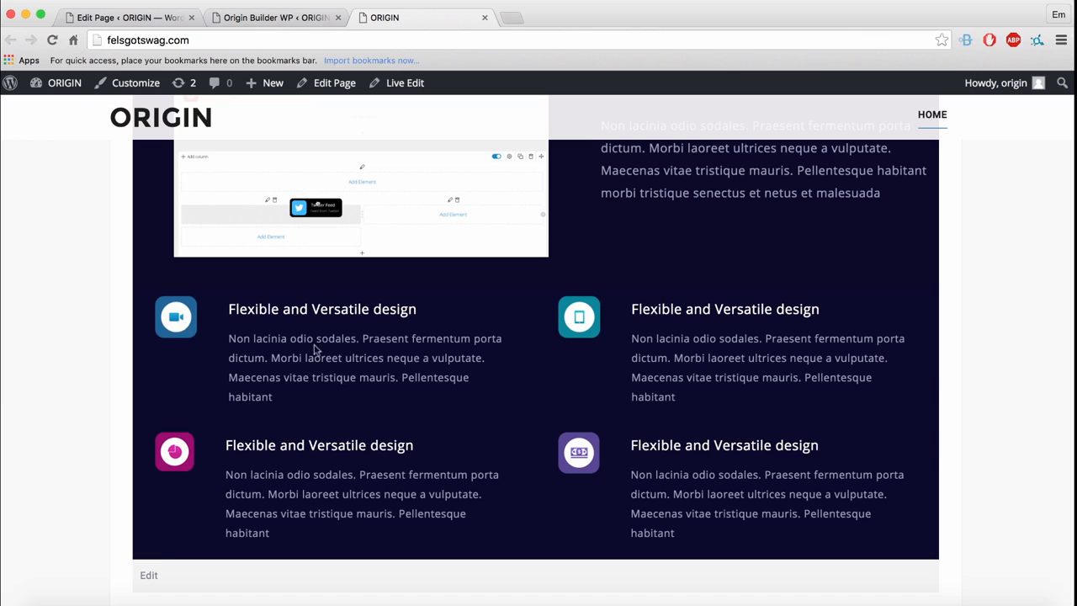
{"action": "scroll", "coordinate": [644, 355], "scroll_direction": "up", "scroll_amount": 3}
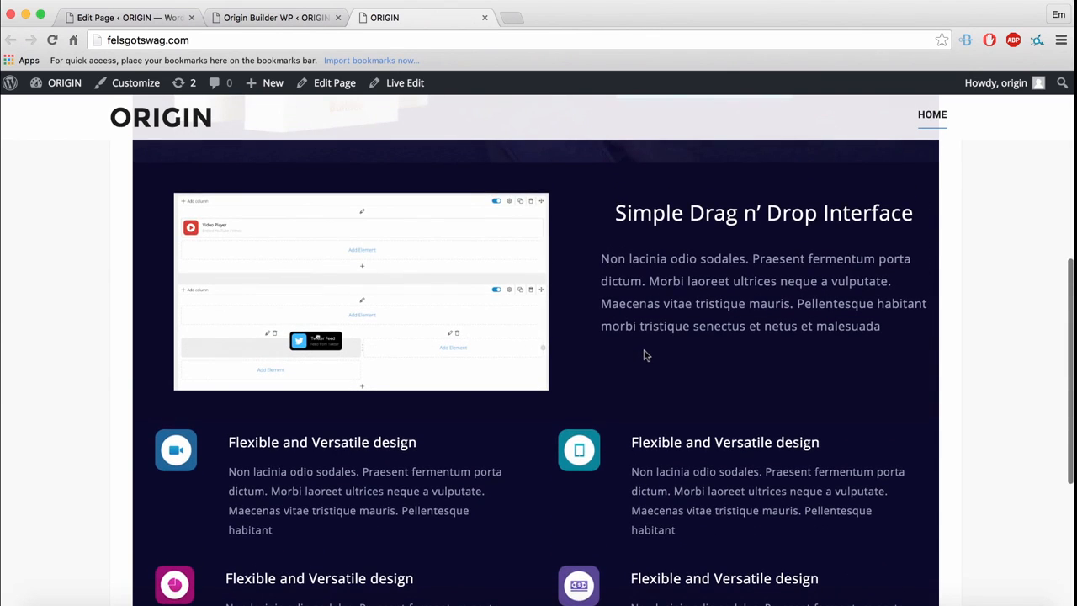
{"action": "scroll", "coordinate": [949, 354], "scroll_direction": "up", "scroll_amount": 1}
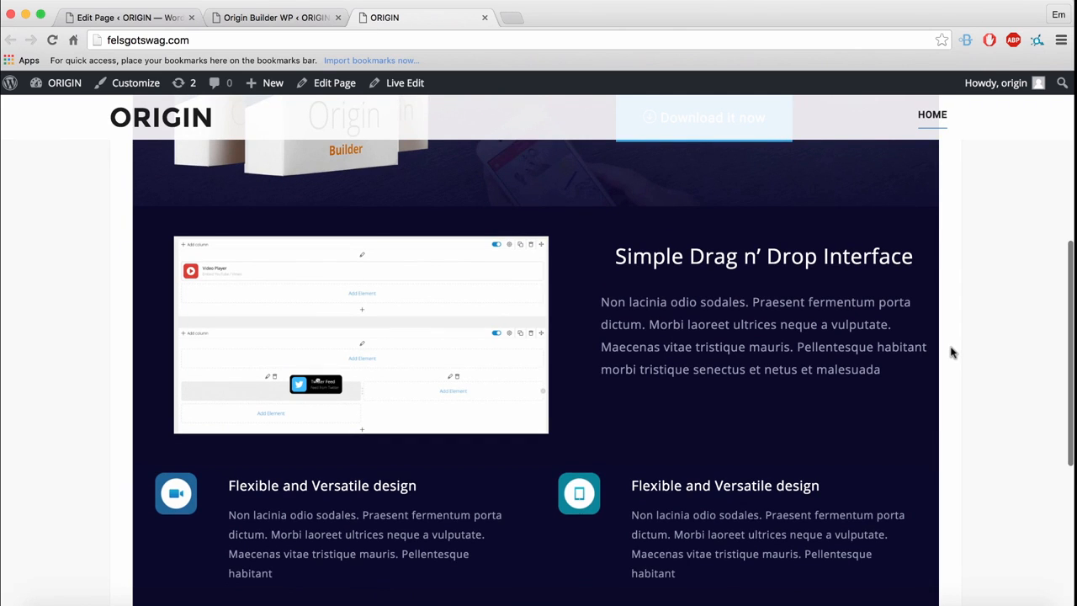
{"action": "scroll", "coordinate": [949, 354], "scroll_direction": "up", "scroll_amount": 2}
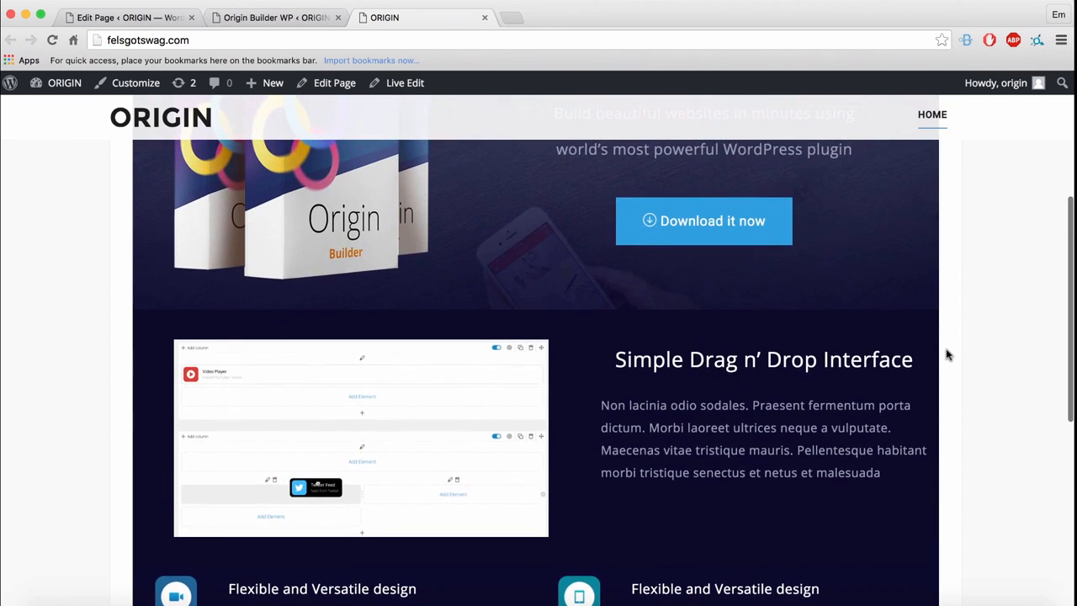
{"action": "scroll", "coordinate": [983, 374], "scroll_direction": "up", "scroll_amount": 6}
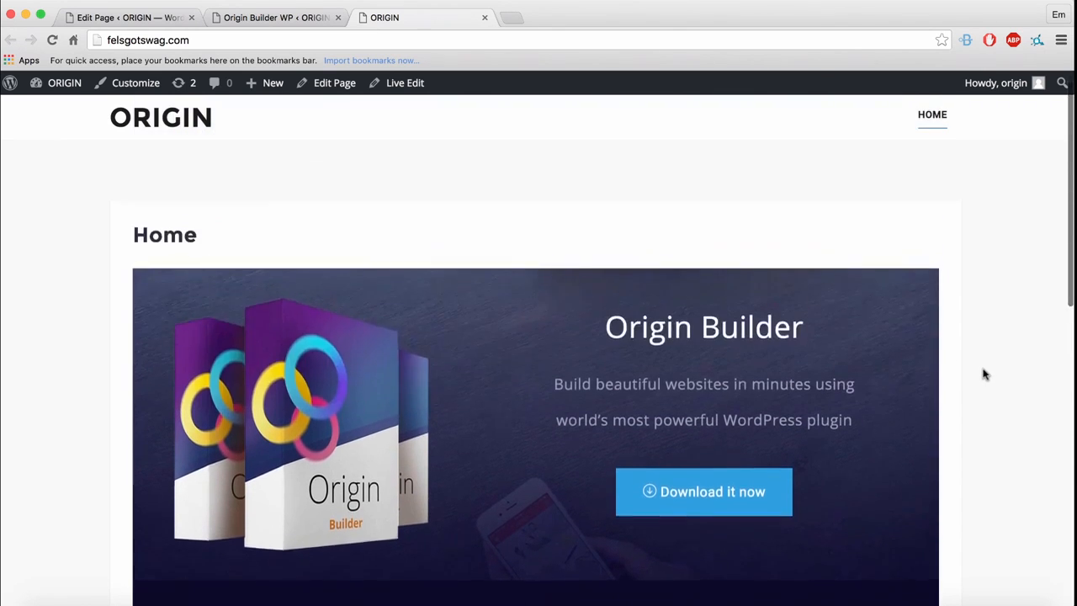